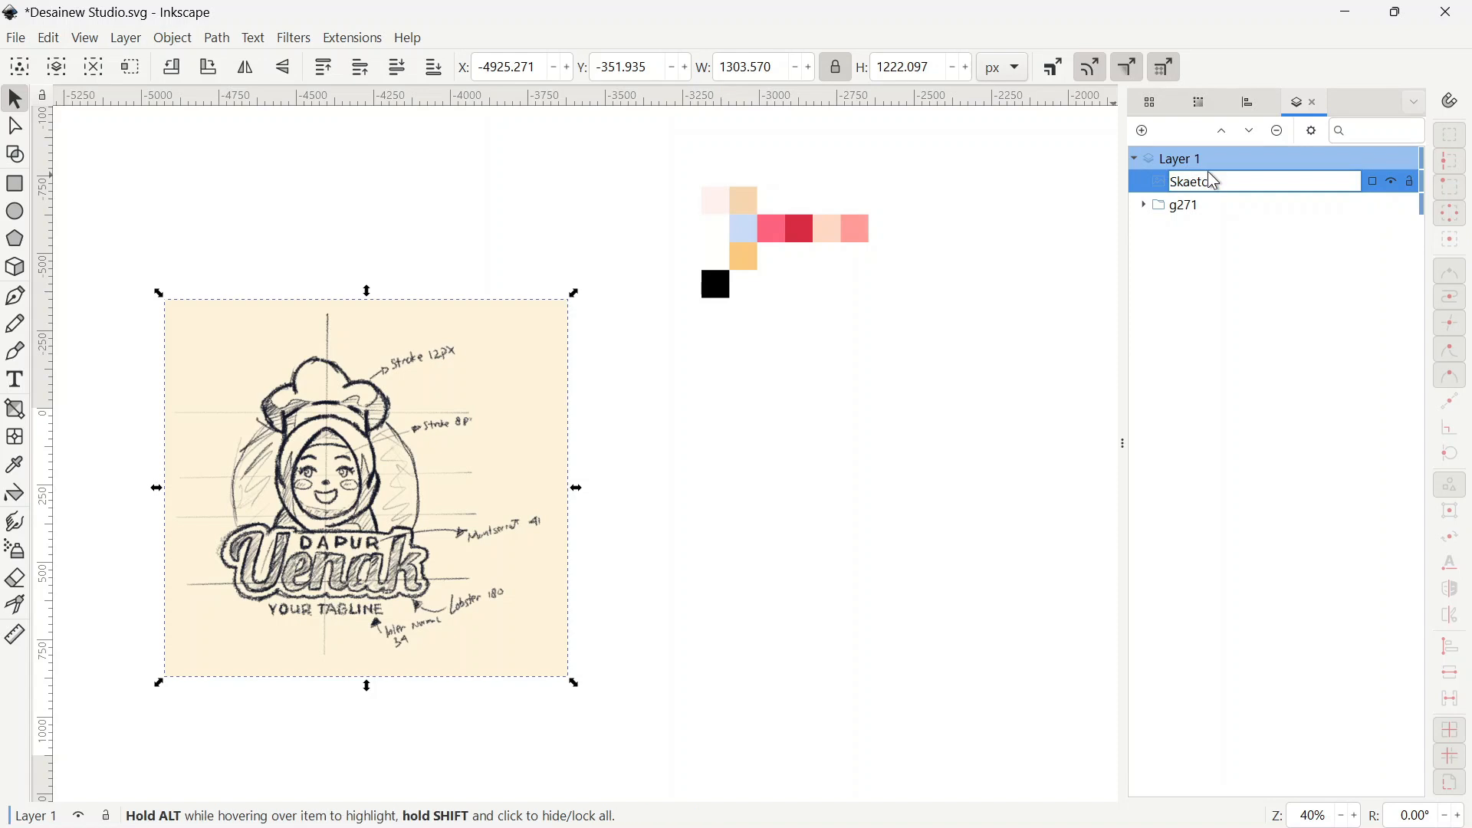
# - Finish naming the sketch image Skaetch and rename the colour swatch group as Color Palette
pyautogui.click(913, 244)
pyautogui.click(773, 238)
pyautogui.doubleClick(1193, 208)
pyautogui.write('Color')
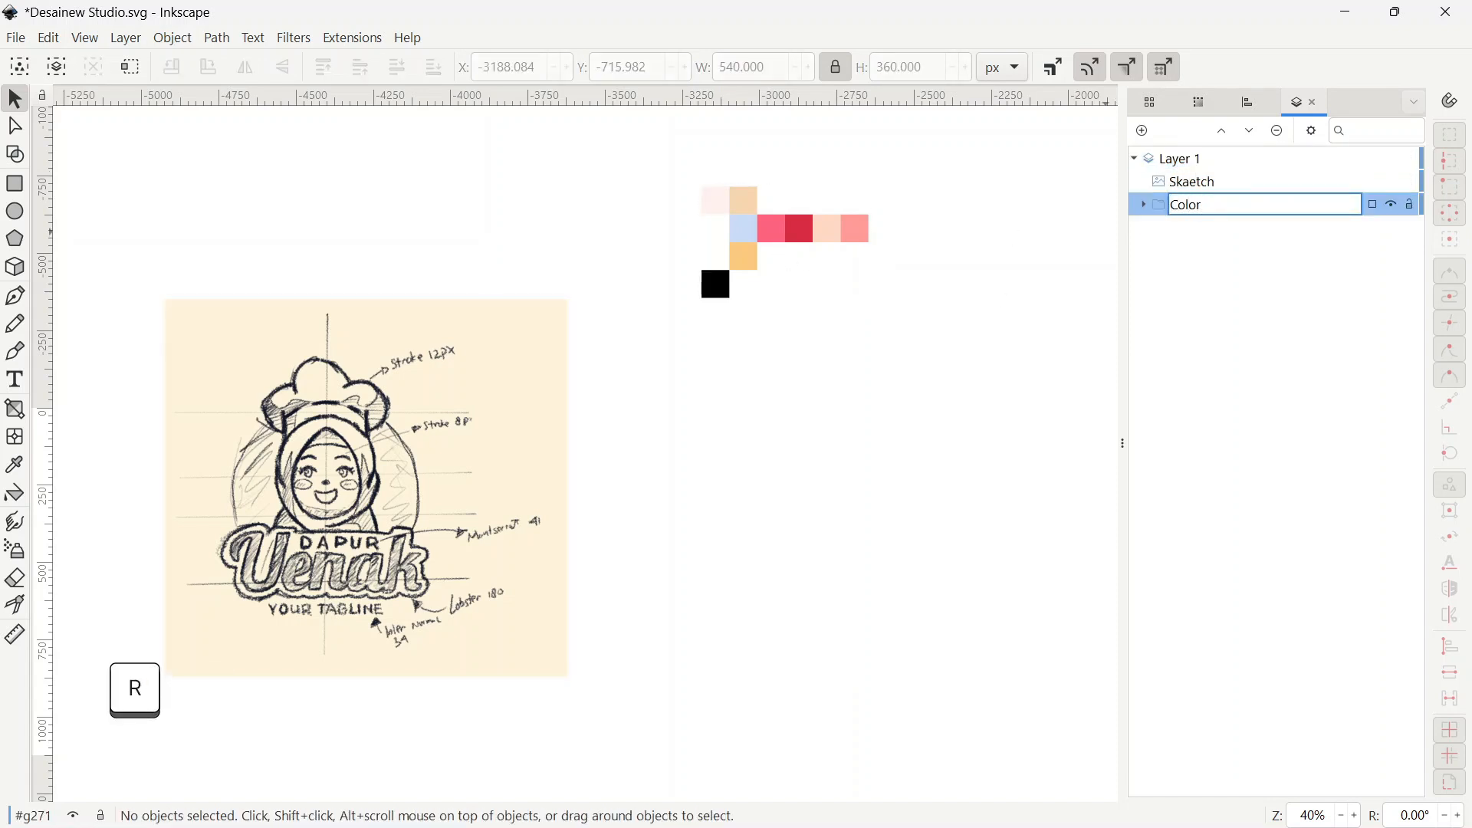
pyautogui.click(486, 320)
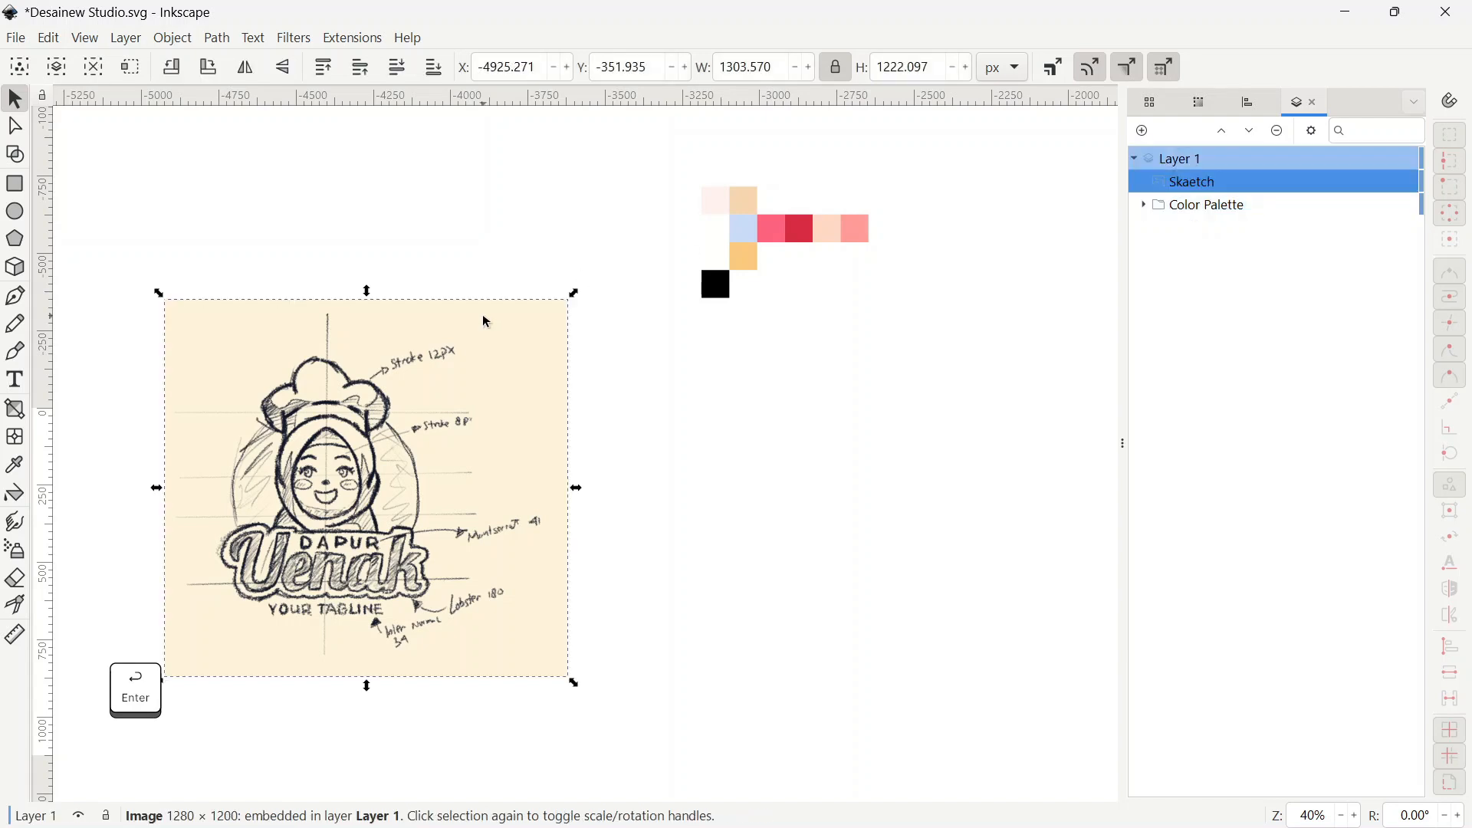
# - Set the sketch image's opacity to 12% and lock it in the object list
pyautogui.click(711, 267)
pyautogui.click(443, 408)
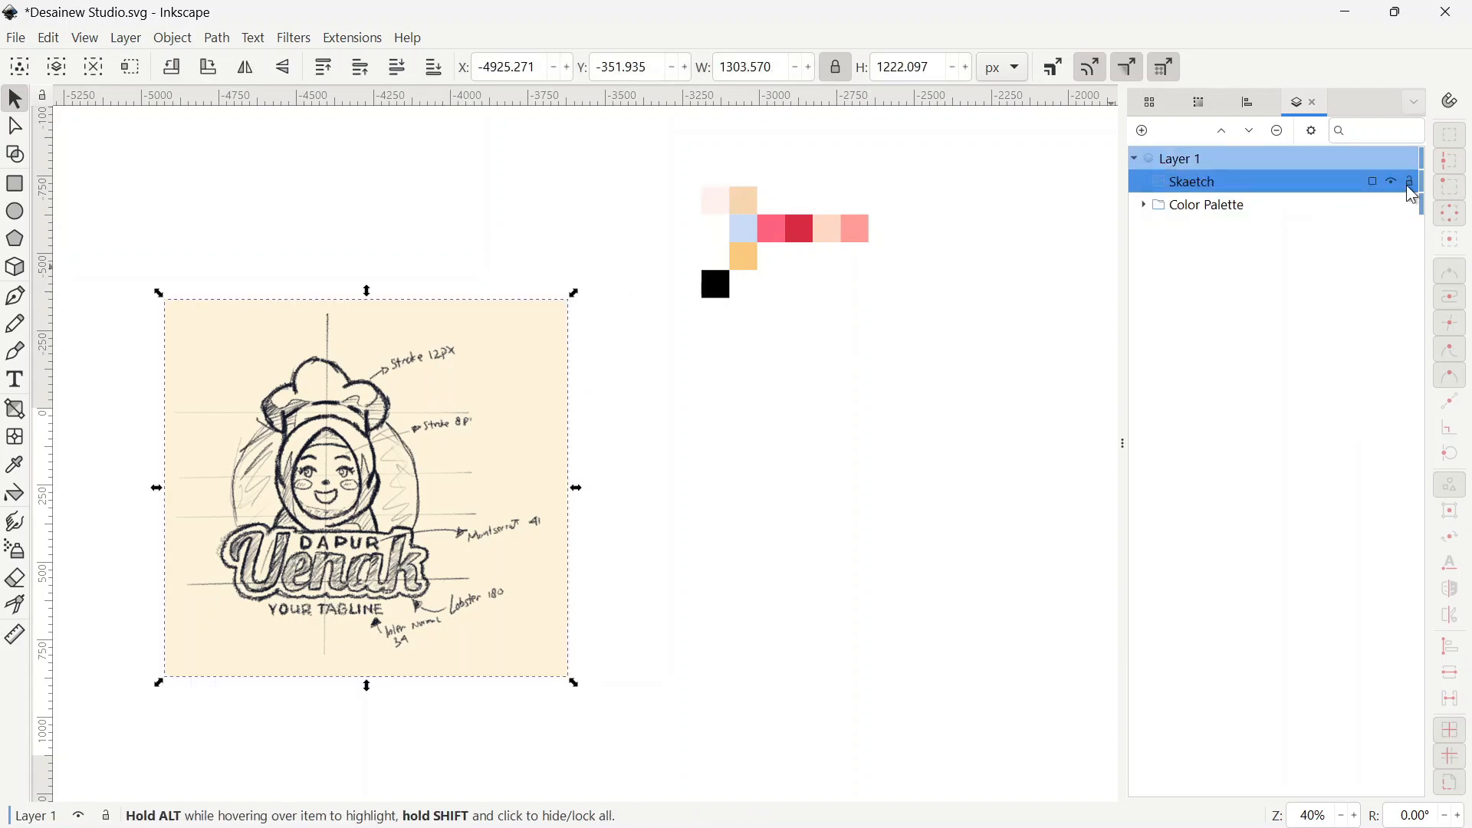
pyautogui.rightClick(1362, 196)
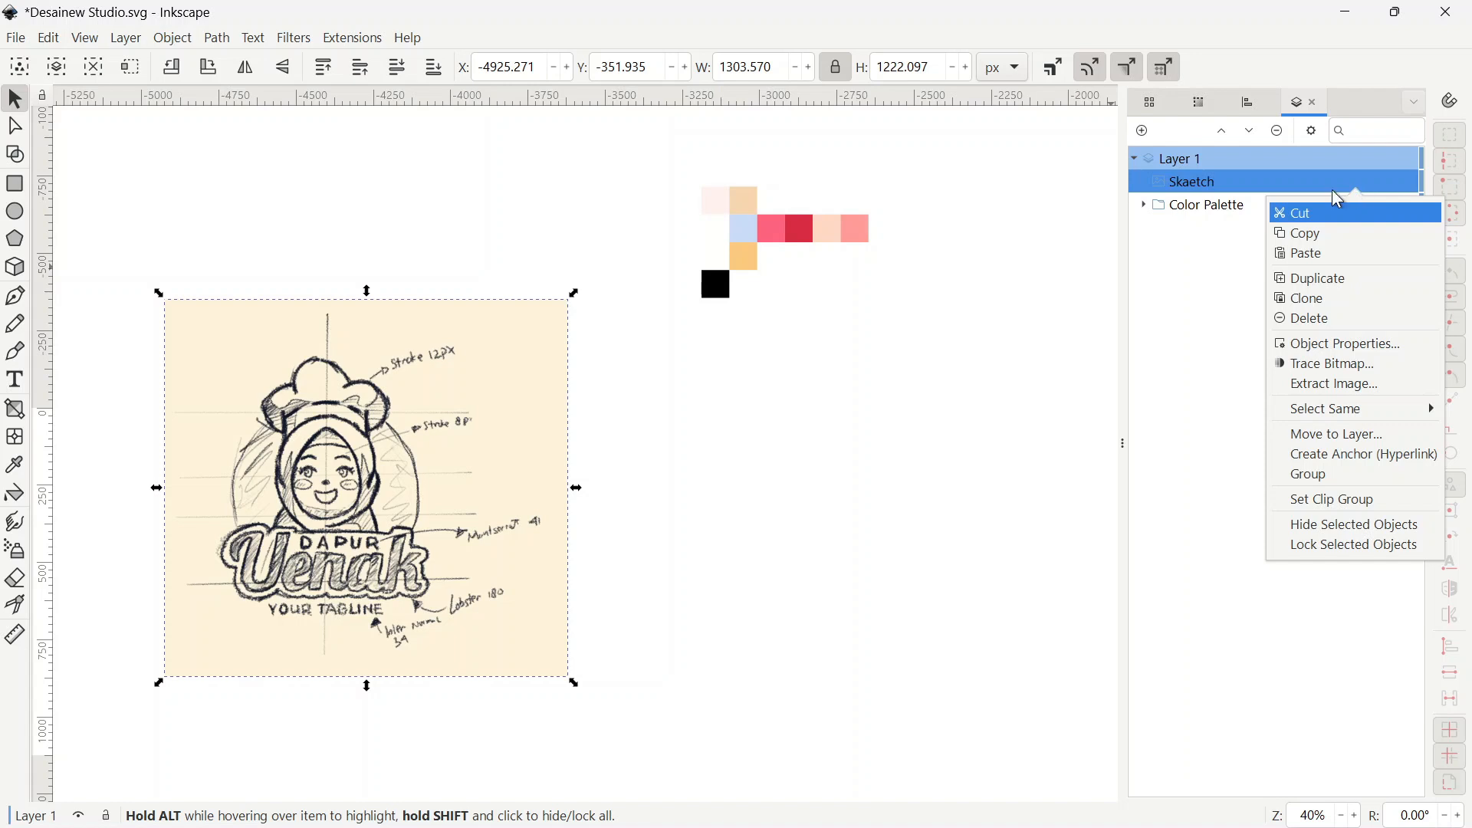
pyautogui.click(1237, 313)
pyautogui.hotkey('ctrl', 'shift', 'f')
pyautogui.moveTo(1277, 785); pyautogui.dragTo(1183, 792)
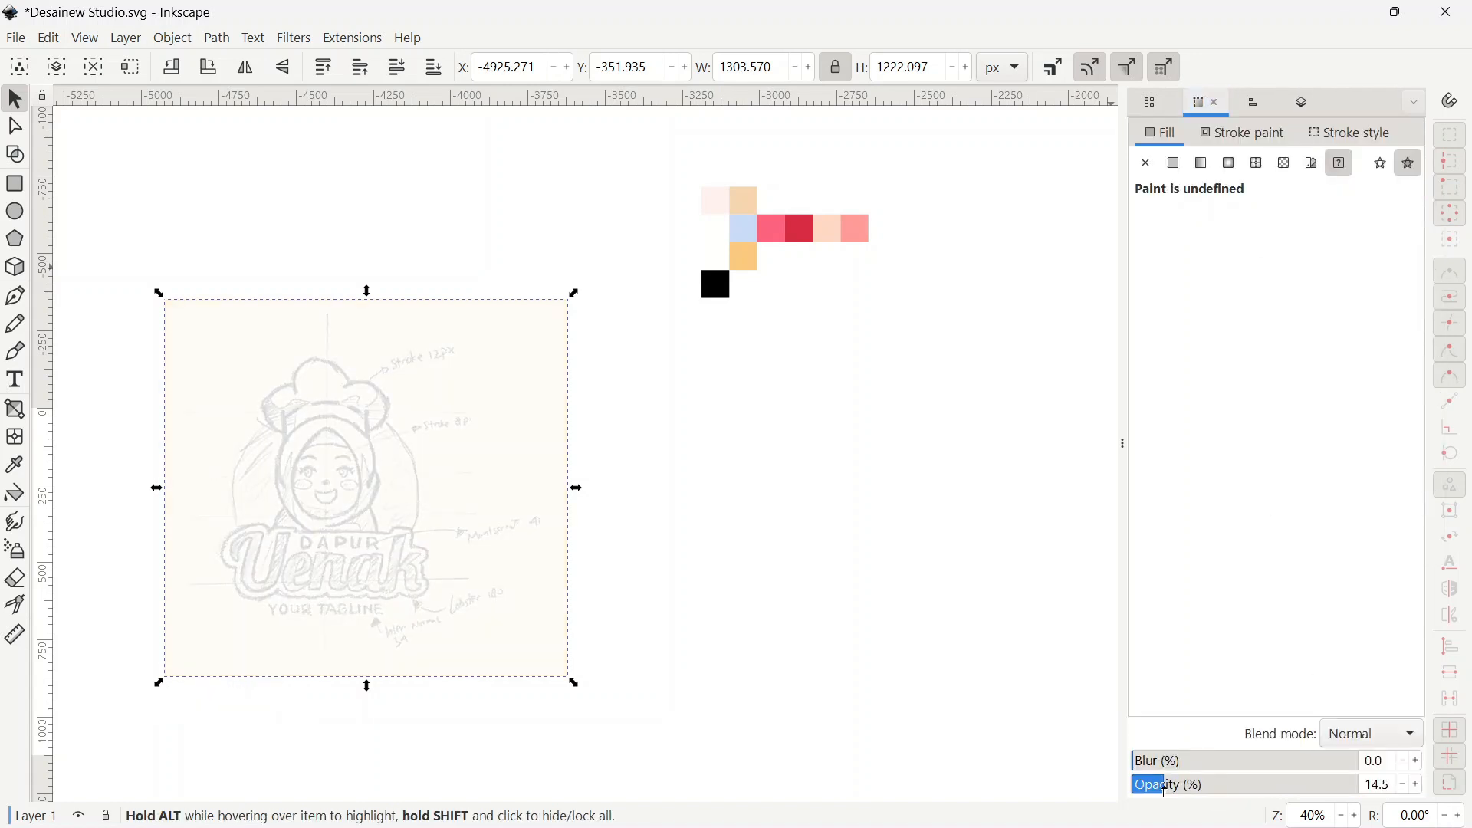
pyautogui.write('12')
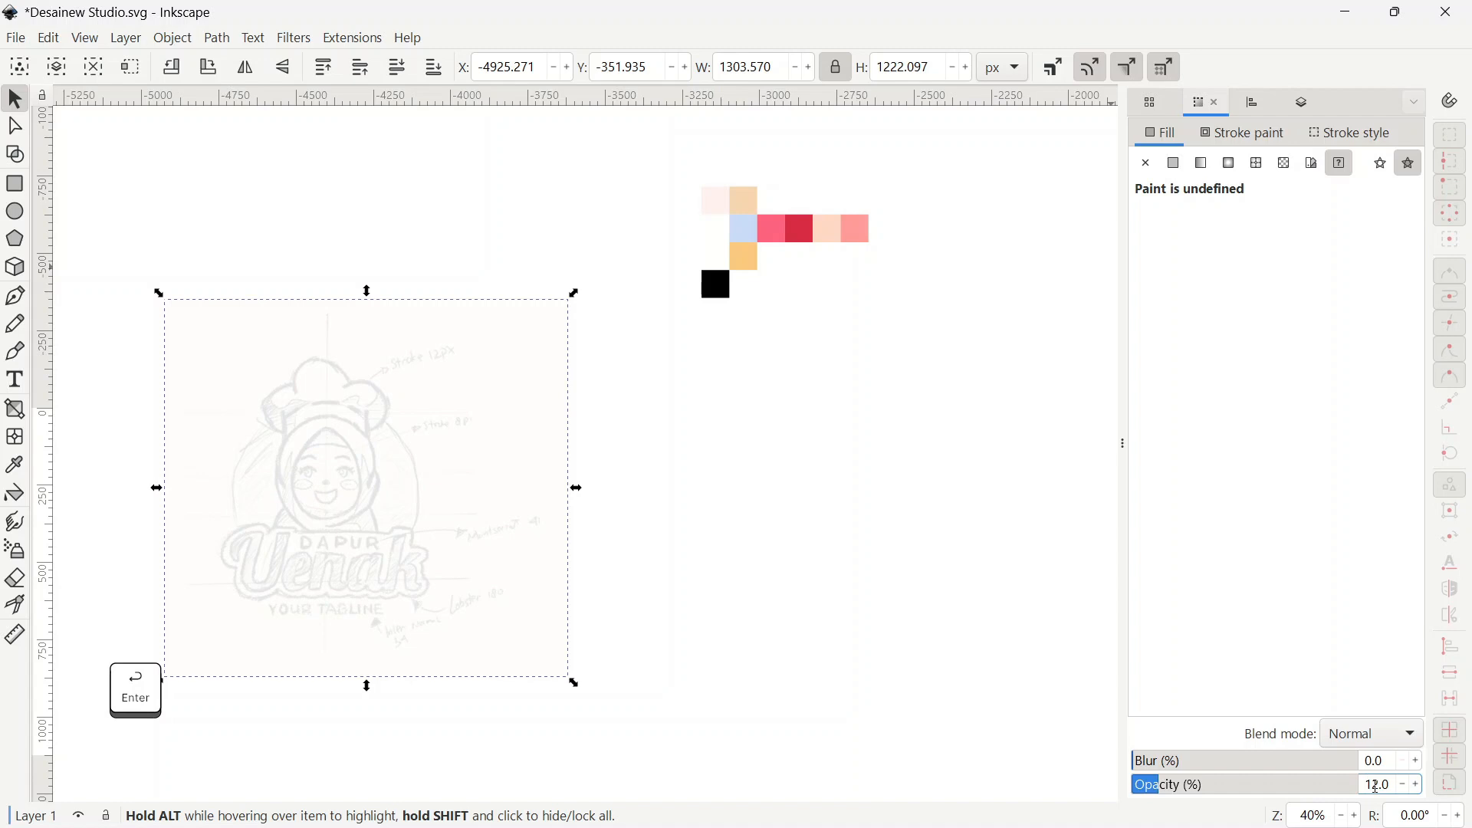
pyautogui.hotkey('ctrl', 'shift', 'f')
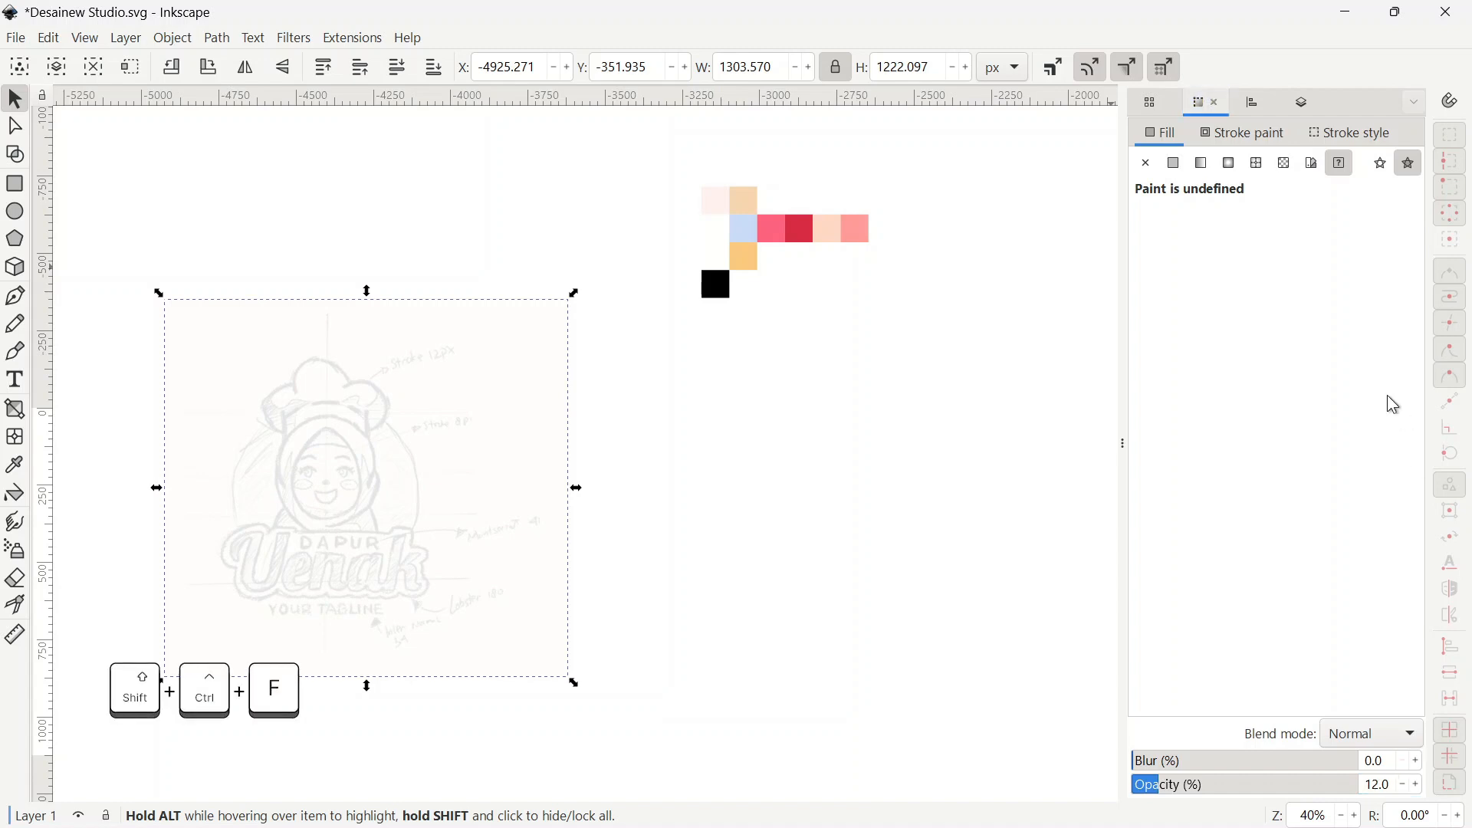
pyautogui.hotkey('ctrl', 'shift', 'l')
# - Move the colour palette farther right of the sketch and place a vertical guide through the centre of the face
pyautogui.moveTo(750, 251); pyautogui.dragTo(966, 236)
pyautogui.moveTo(445, 492); pyautogui.dragTo(752, 454)
pyautogui.scroll(2, 702, 515)
pyautogui.moveTo(653, 501); pyautogui.dragTo(631, 560)
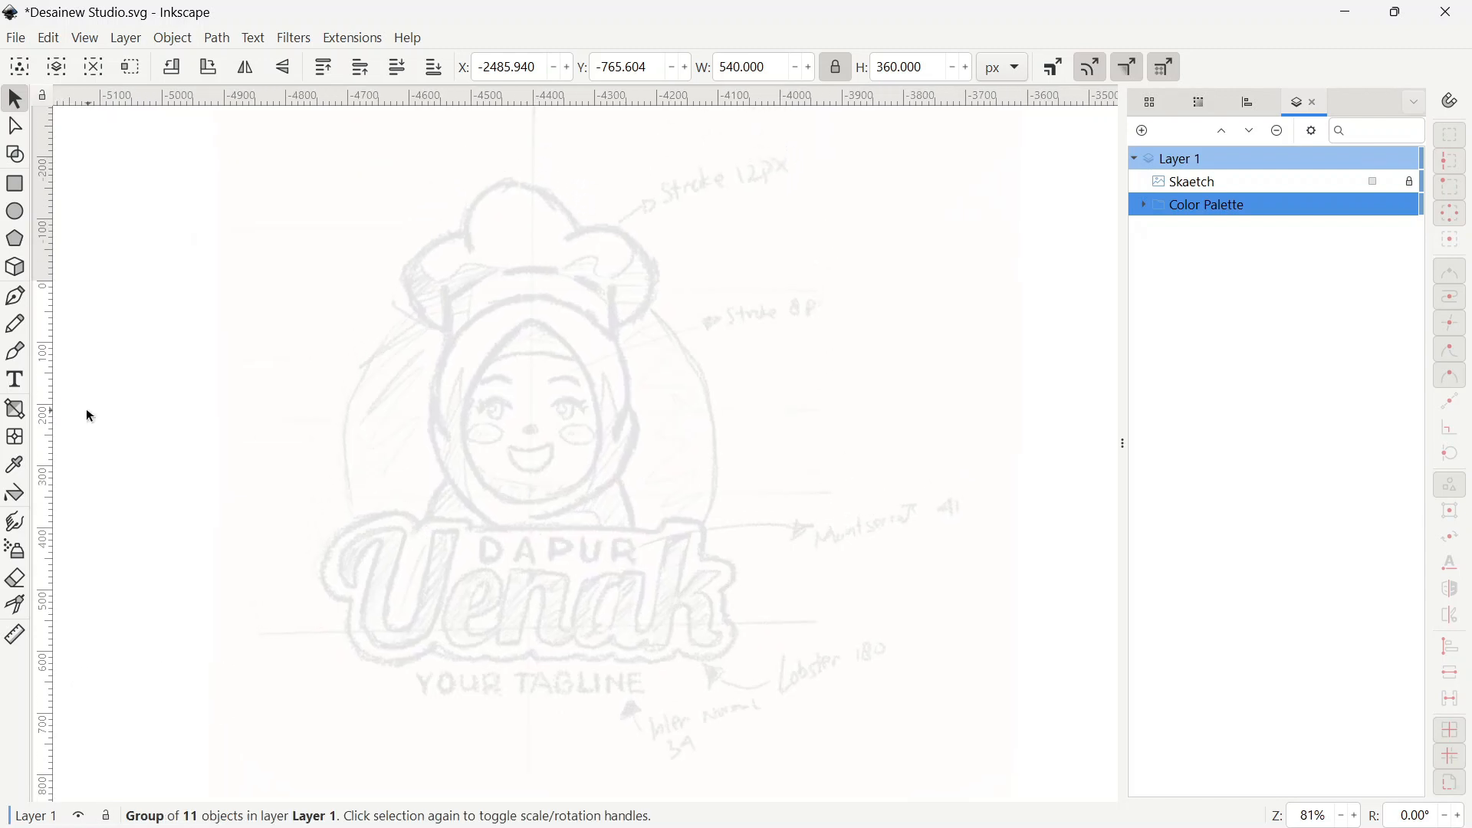
pyautogui.moveTo(518, 440); pyautogui.dragTo(533, 460)
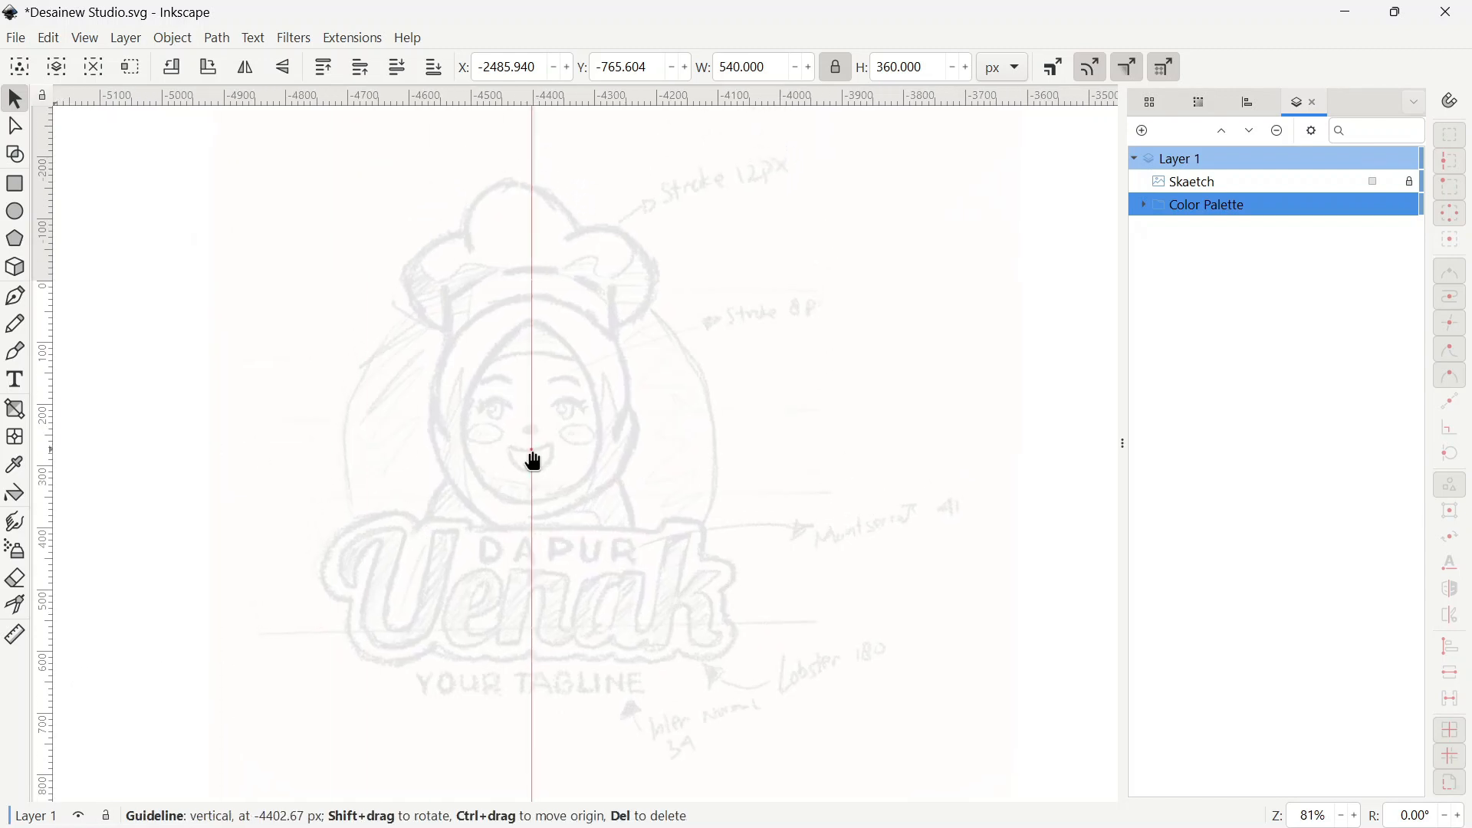
# - With snapping on, draw the face outline's left half as a Spiro path, about 110 by 292 px, starting and ending on the guide
pyautogui.click(15, 298)
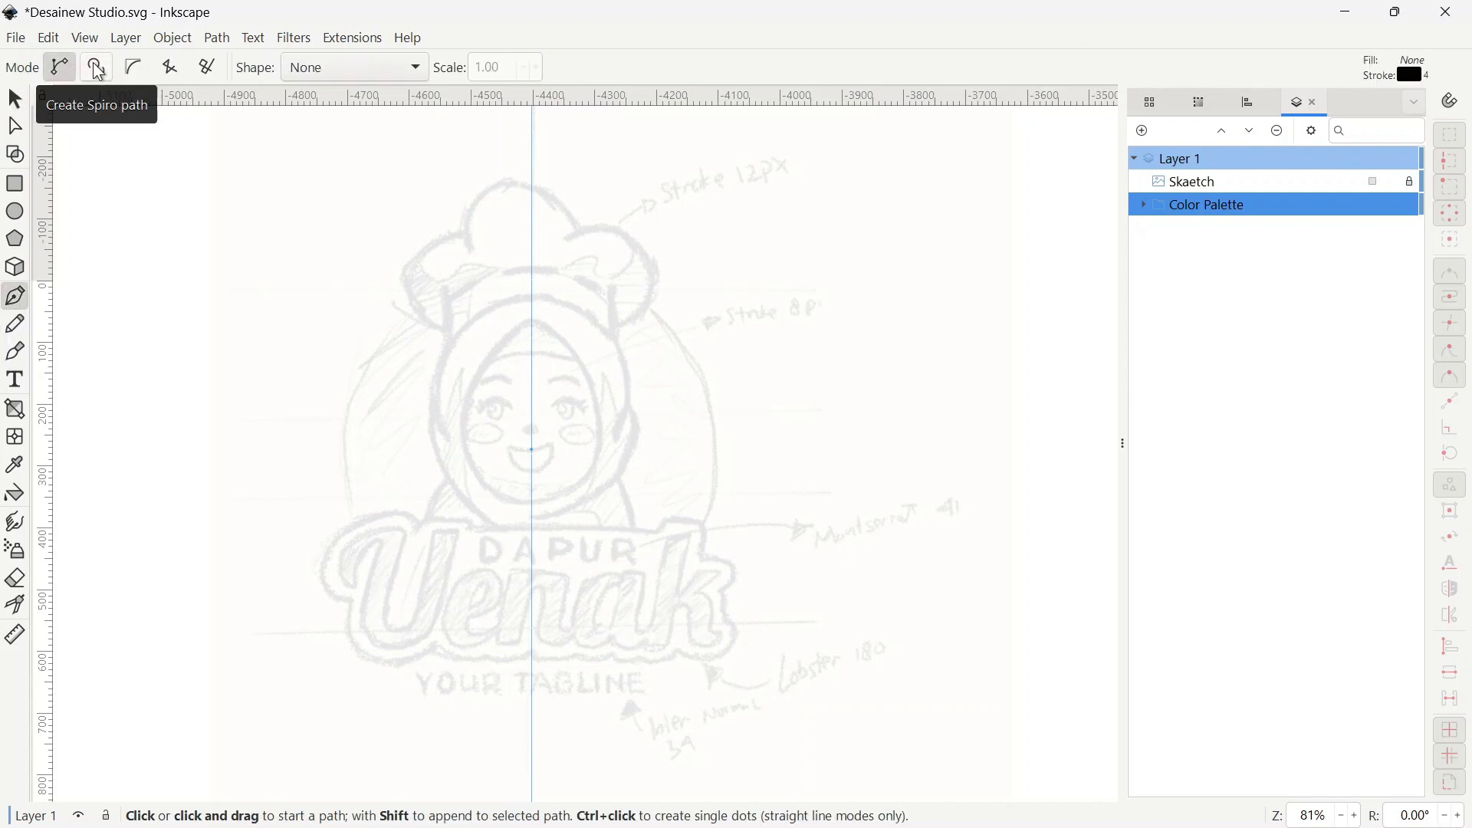
pyautogui.click(96, 67)
pyautogui.click(1451, 101)
pyautogui.click(1453, 276)
pyautogui.click(533, 324)
pyautogui.click(467, 409)
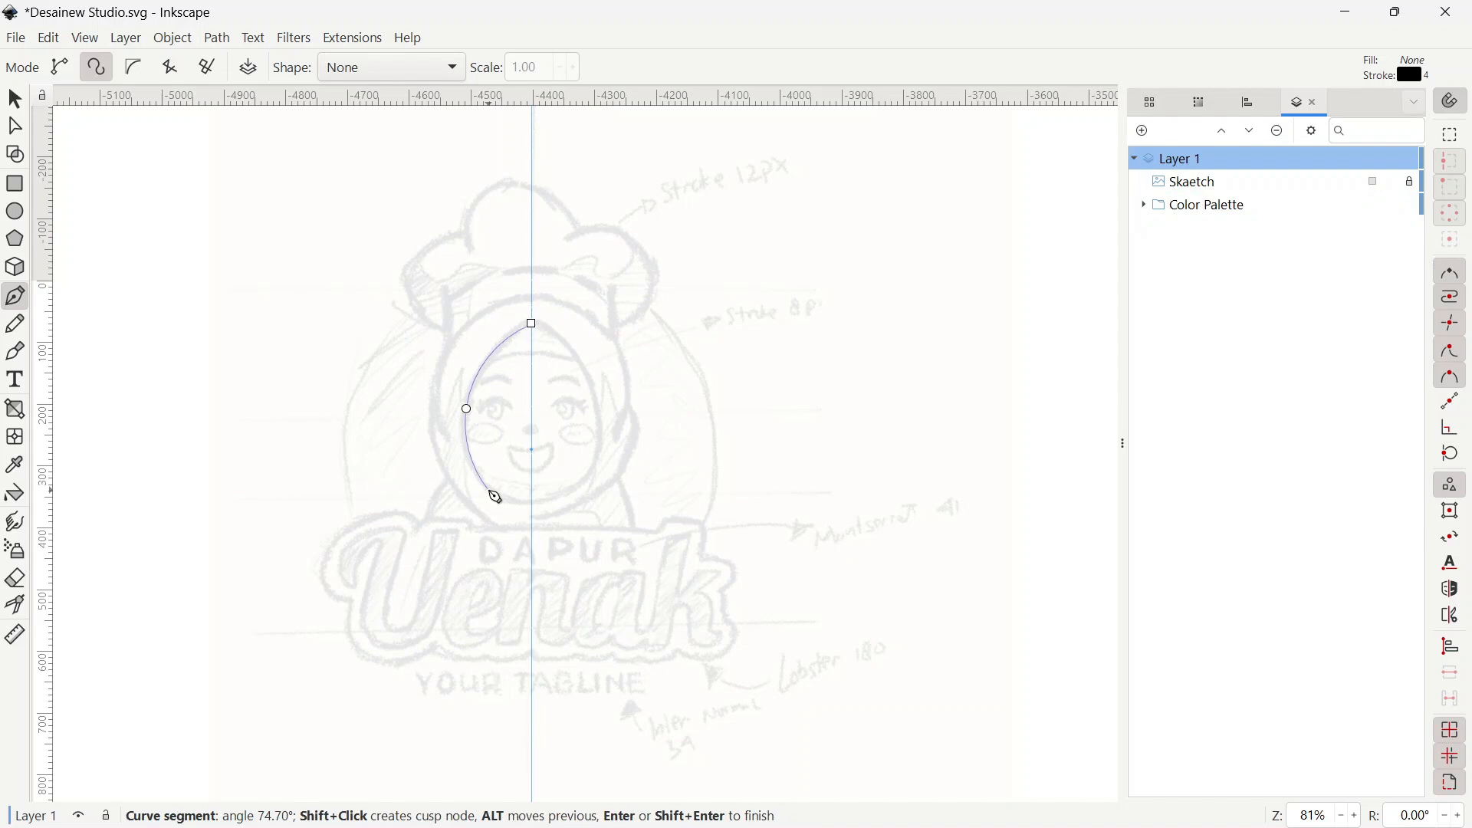
pyautogui.doubleClick(536, 506)
pyautogui.click(14, 99)
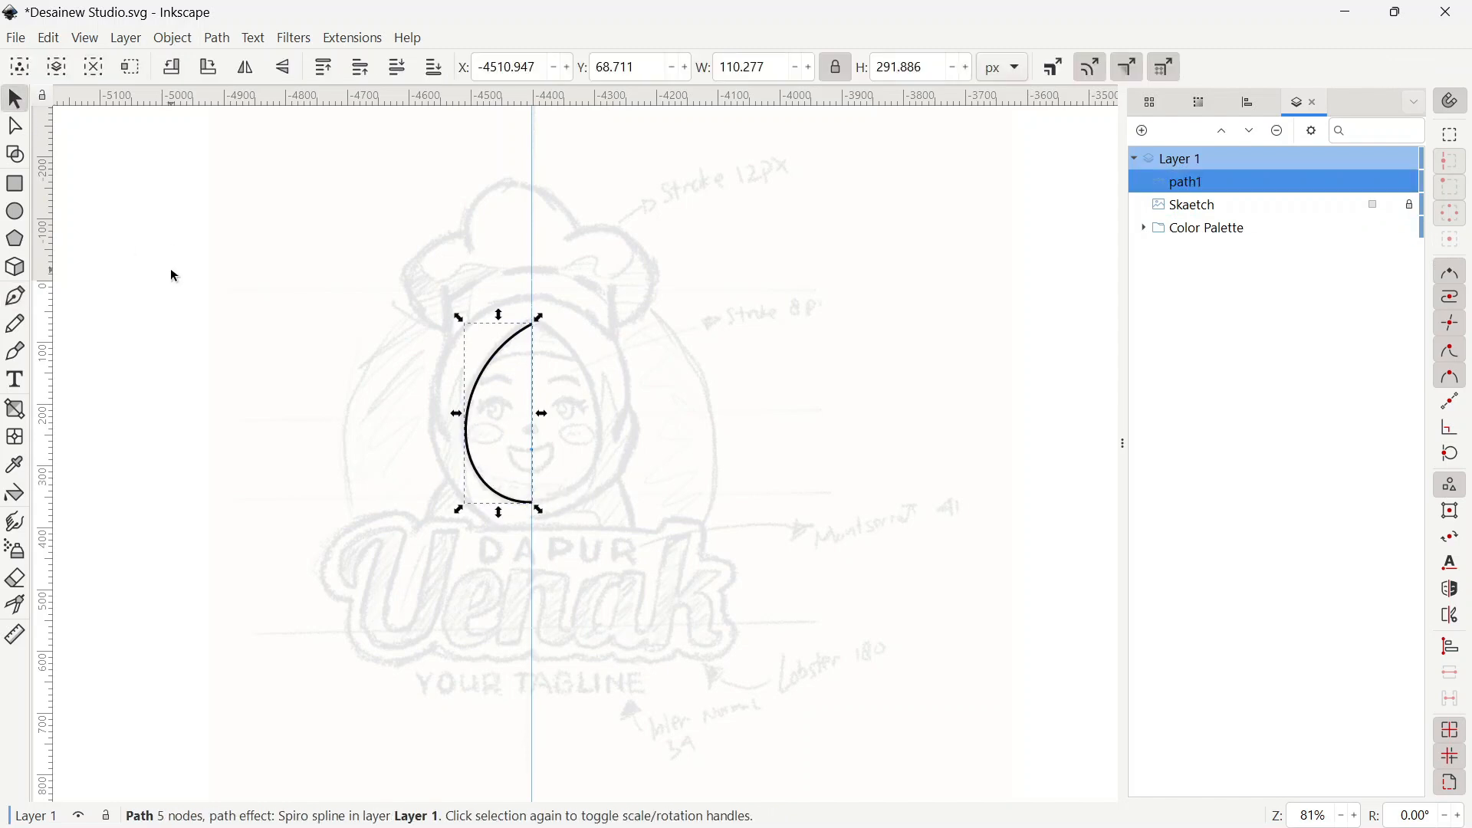
# - Duplicate the half face outline, flip the copy horizontally and snap it to the guide as the right half
pyautogui.hotkey('ctrl', 'd')
pyautogui.click(246, 69)
pyautogui.moveTo(583, 346); pyautogui.dragTo(565, 346)
pyautogui.click(22, 126)
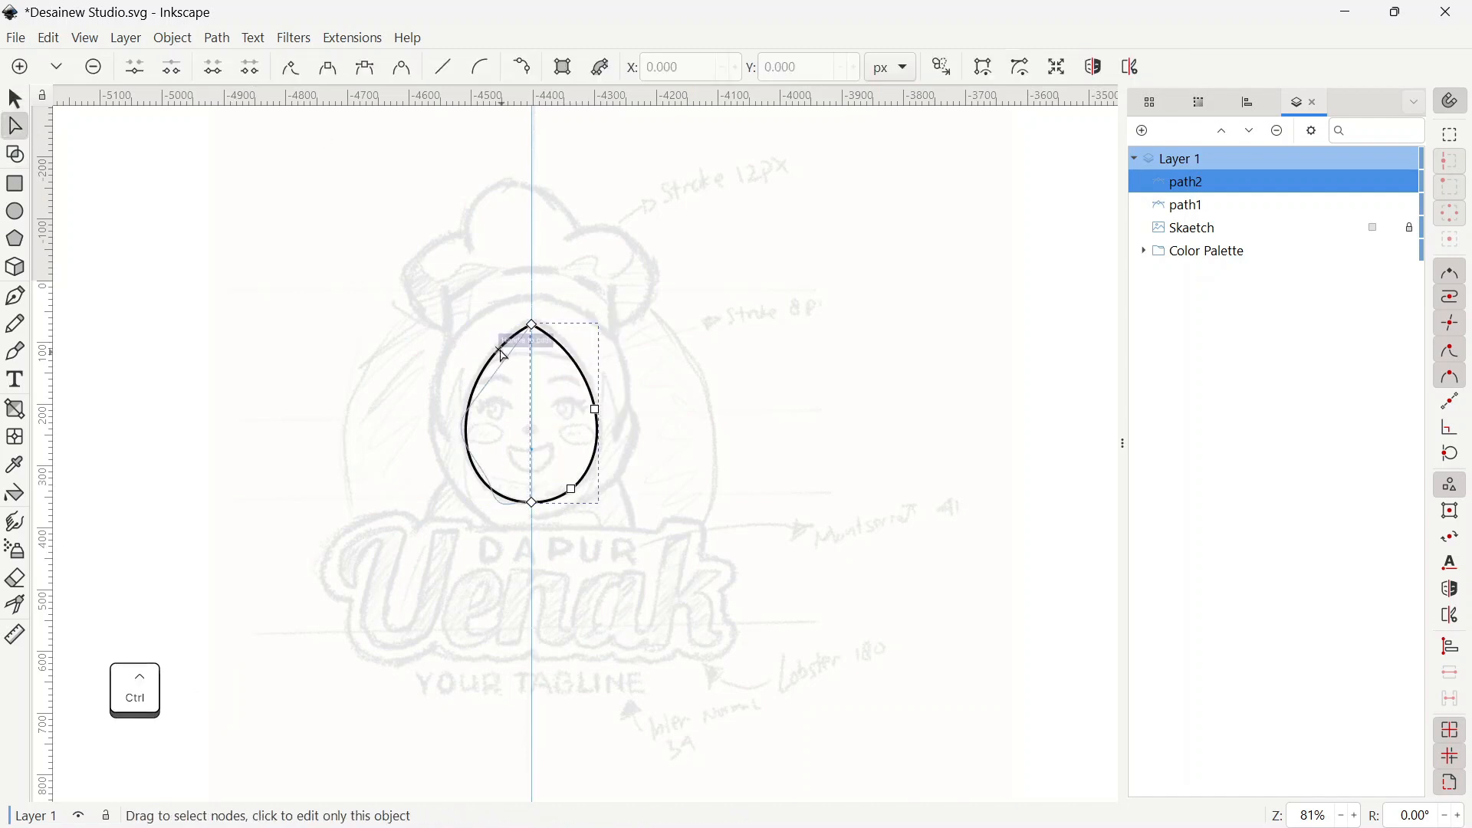
# - Merge the two face halves into one closed outline with Union
pyautogui.press('s')
pyautogui.keyDown('shift'); pyautogui.click(474, 348); pyautogui.keyUp('shift')
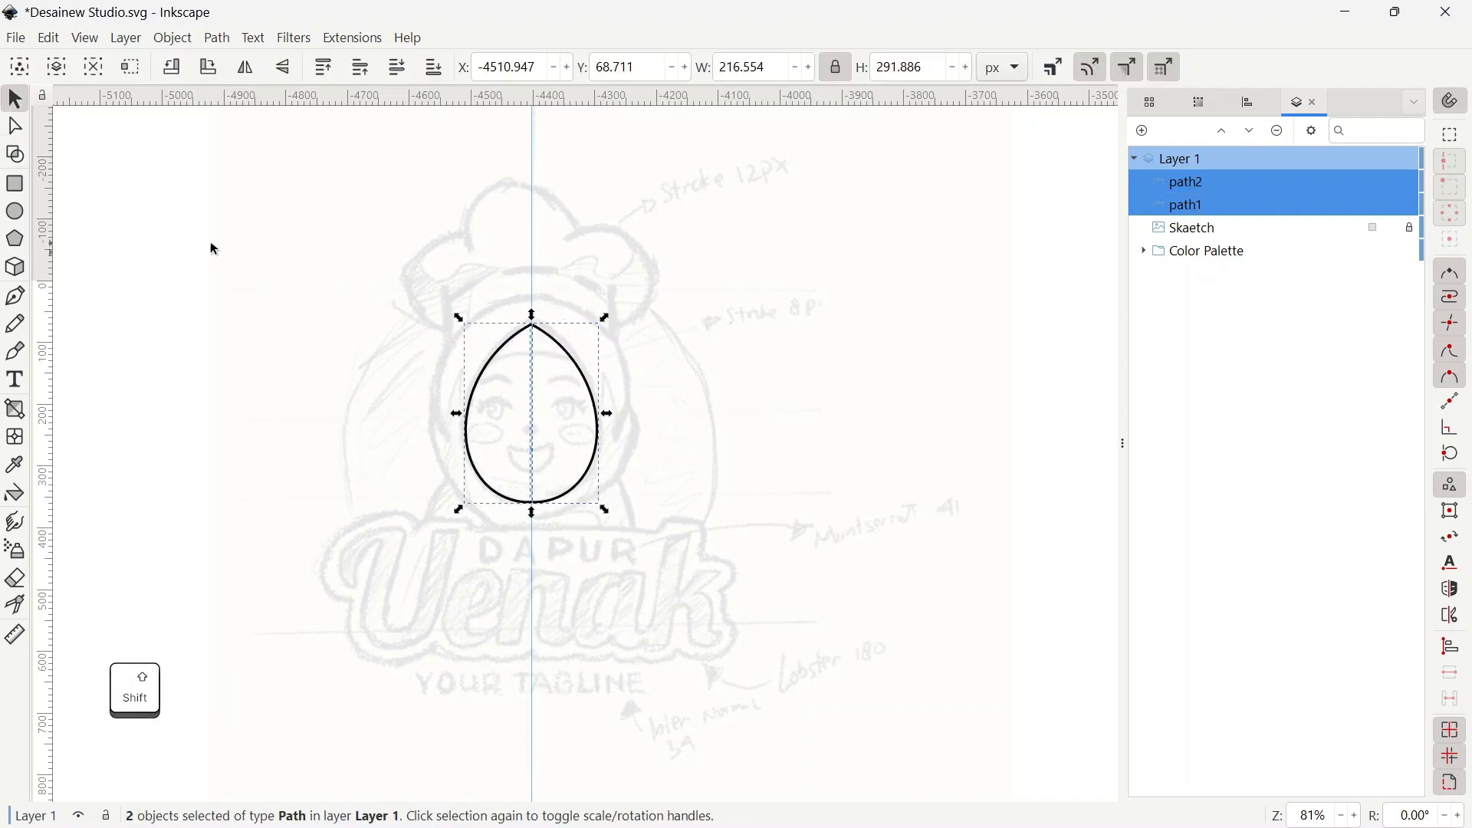
pyautogui.click(218, 42)
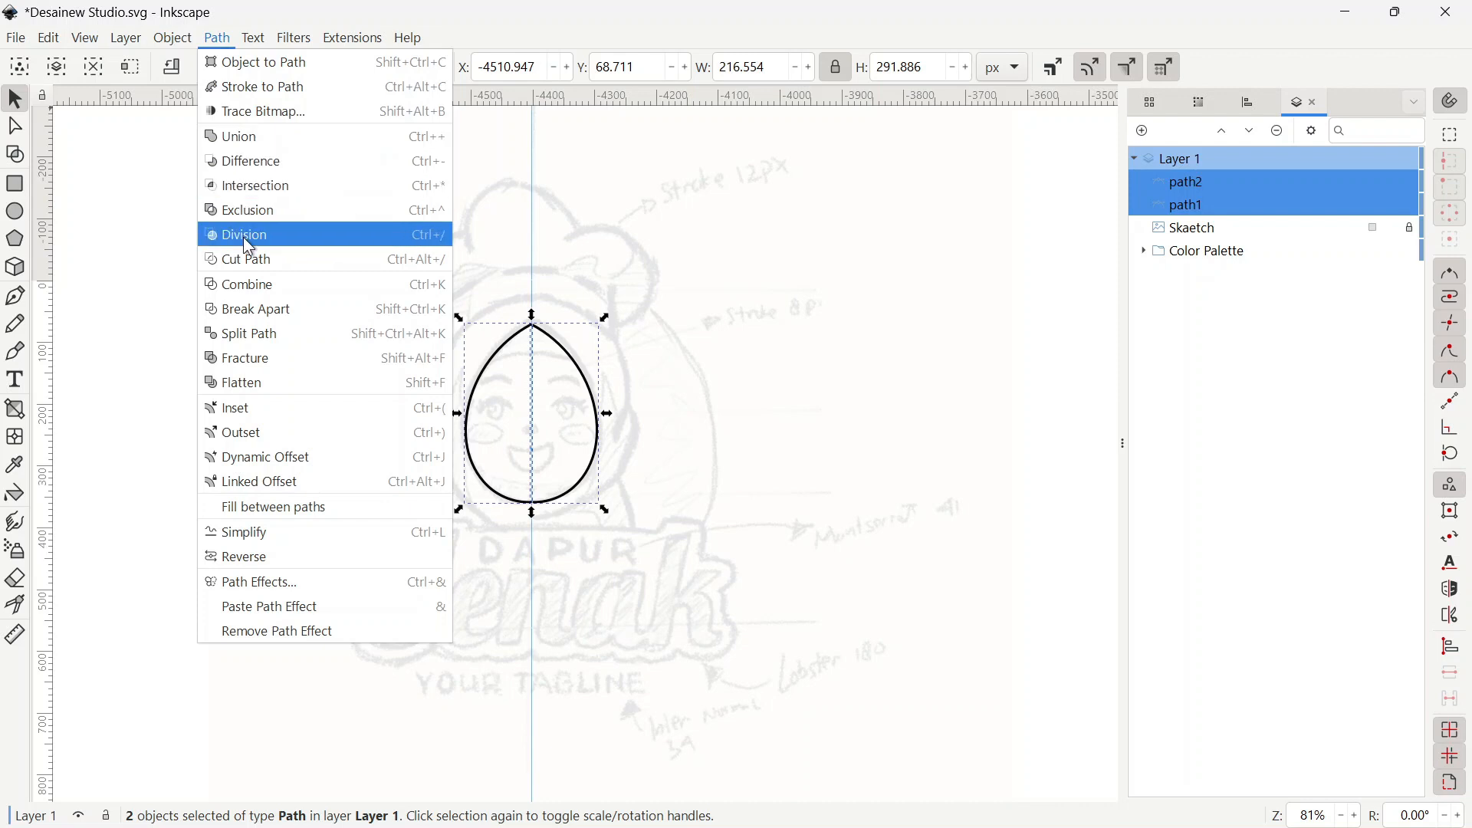
pyautogui.click(256, 136)
pyautogui.click(15, 153)
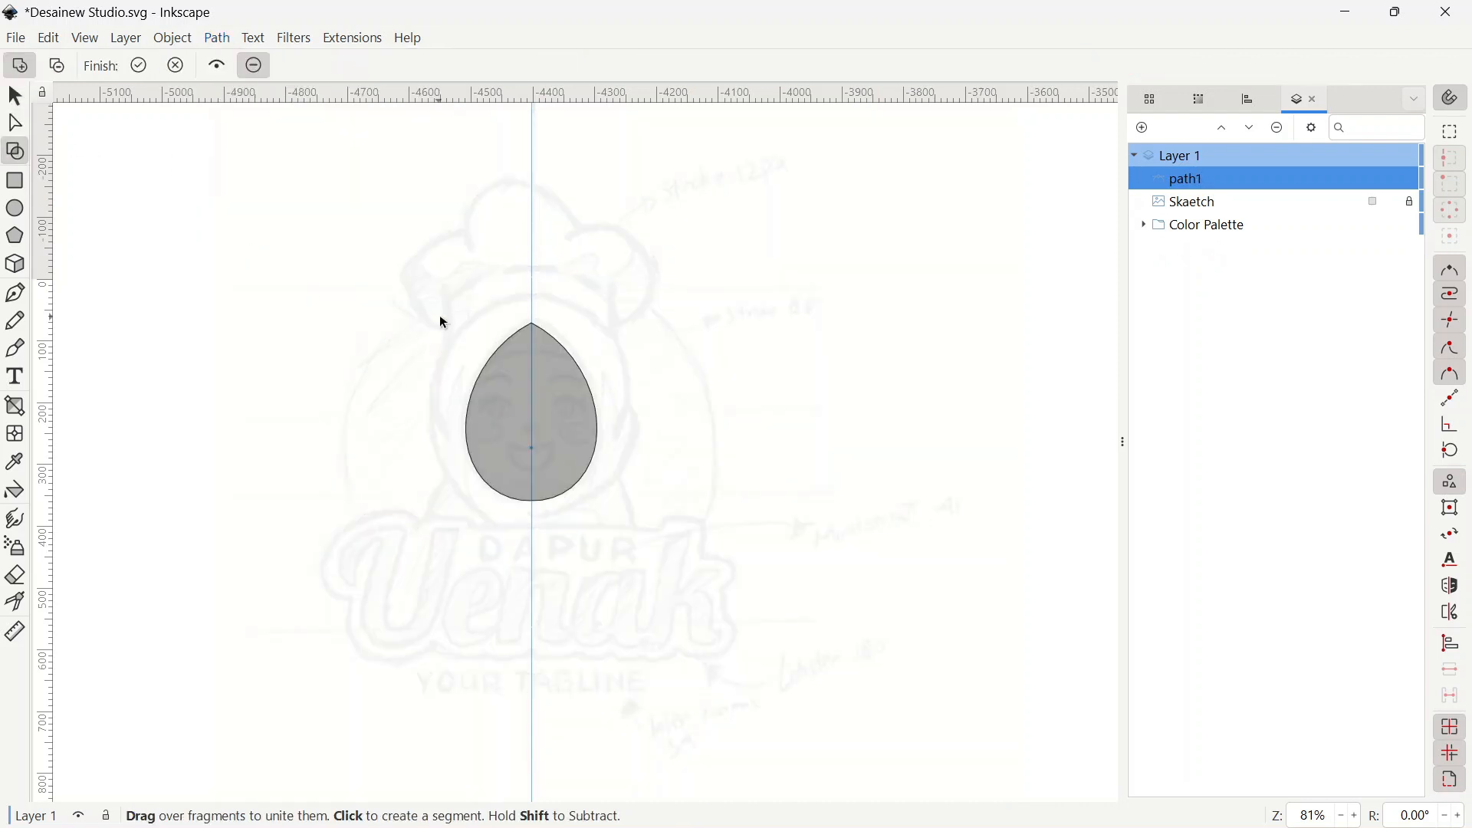
pyautogui.click(16, 97)
pyautogui.click(256, 298)
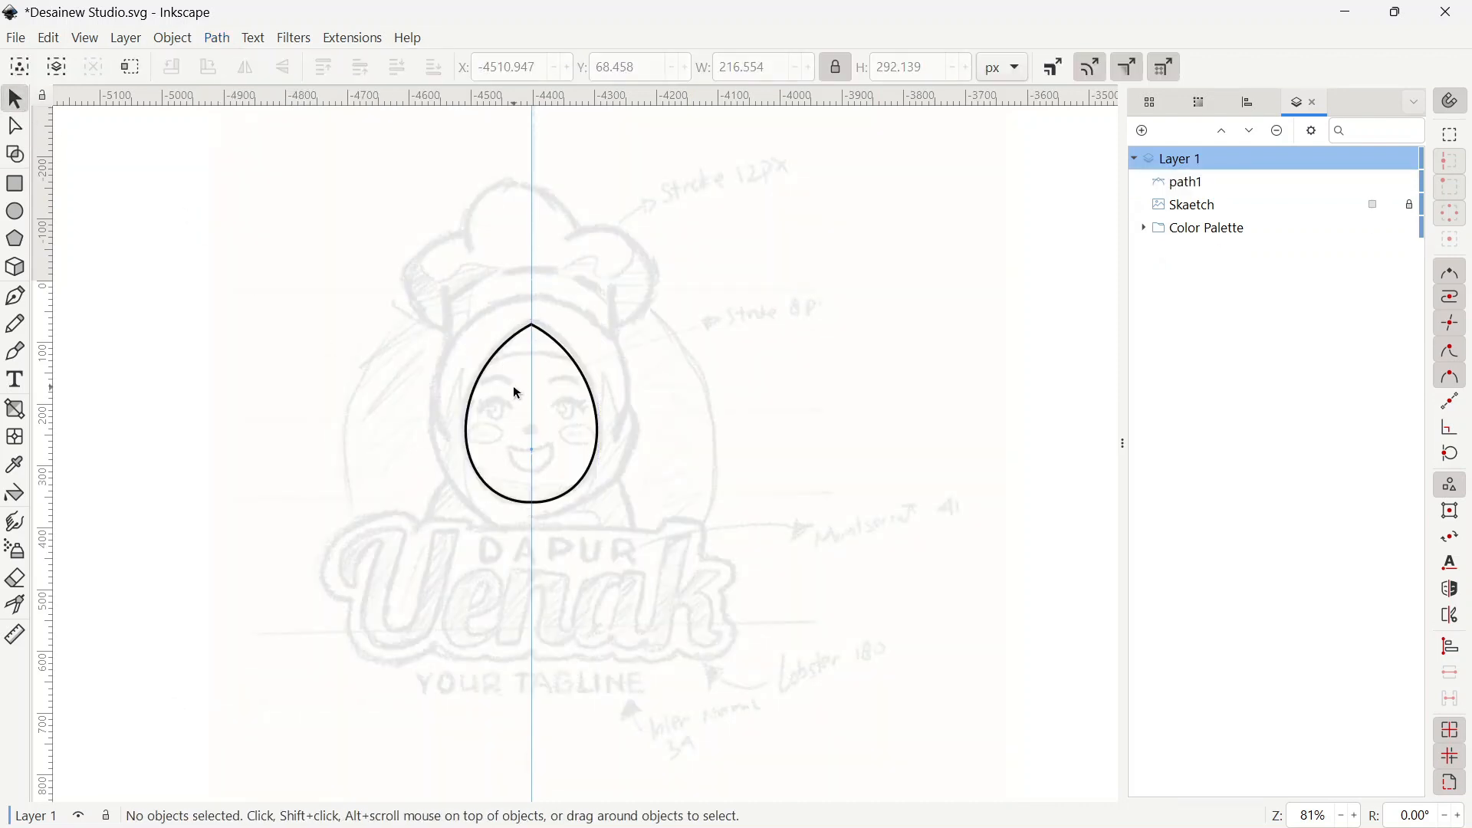
# - Slightly round the pointed top corner of the face outline with the Corners path effect
pyautogui.click(549, 338)
pyautogui.press('n')
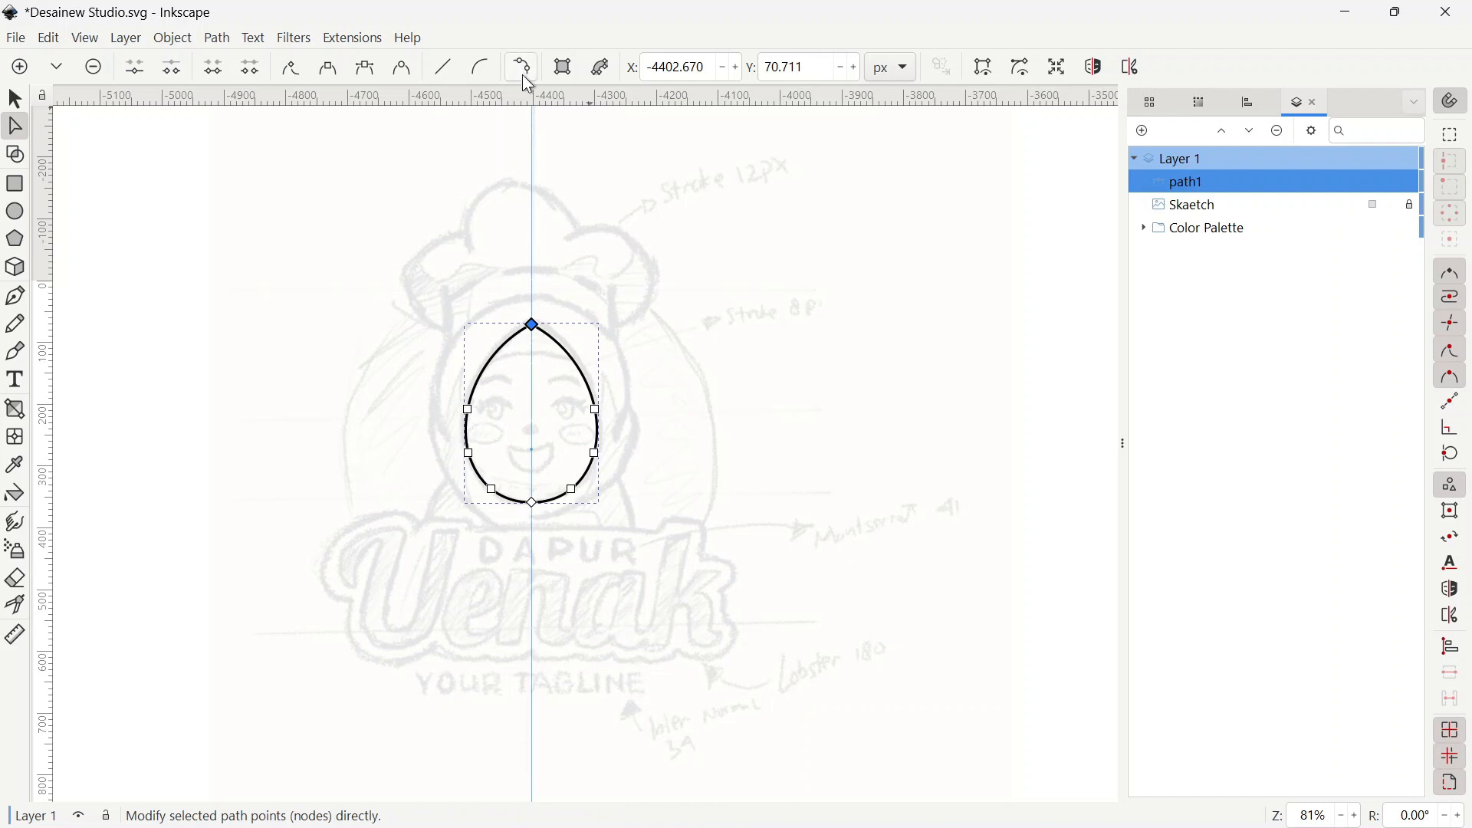
pyautogui.click(530, 343)
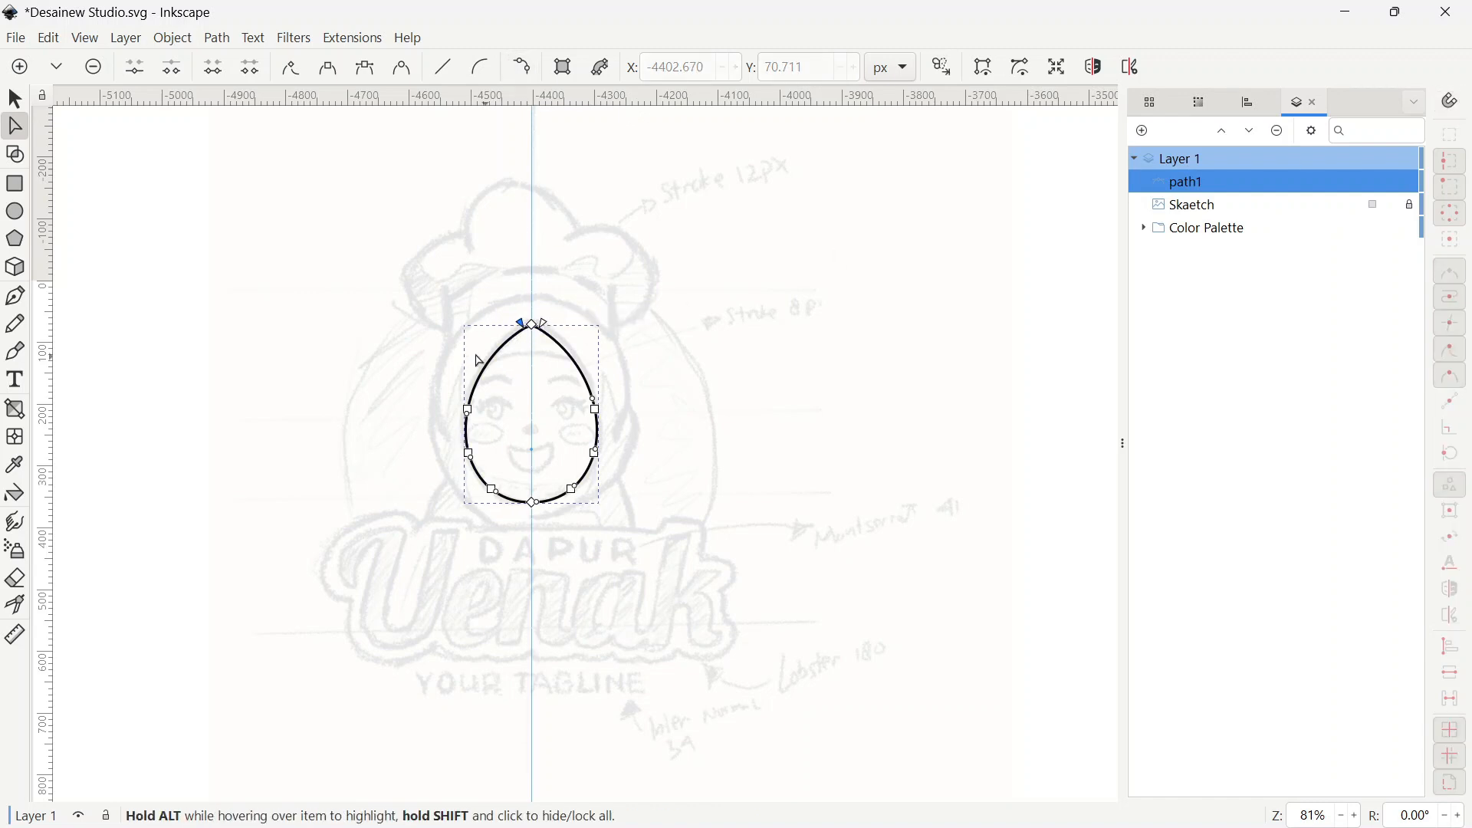
pyautogui.press('s')
pyautogui.click(226, 310)
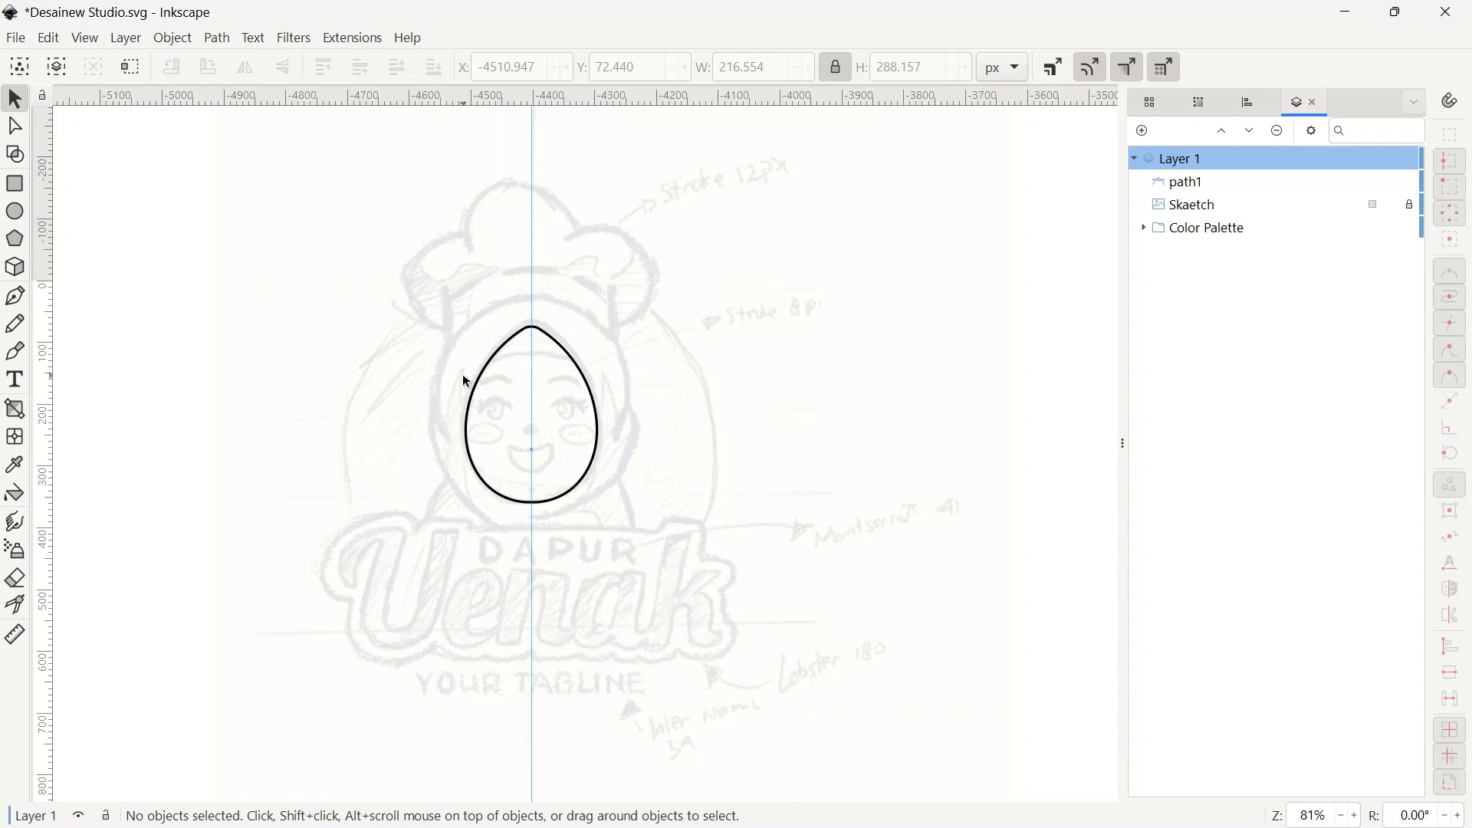
# - Set the face outline's stroke width to 12 px
pyautogui.click(477, 390)
pyautogui.hotkey('ctrl', 'shift', 'f')
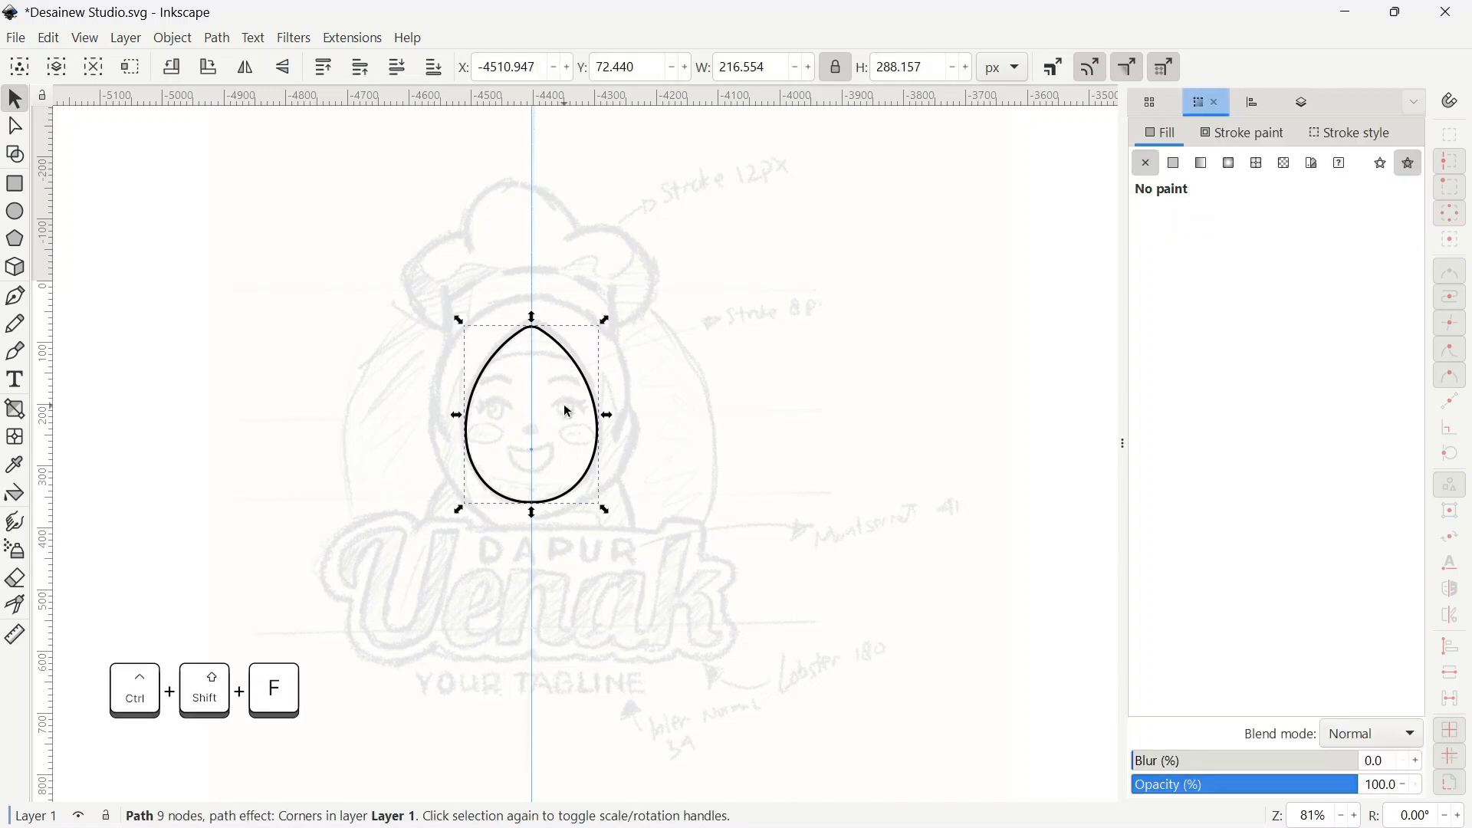
pyautogui.click(1349, 133)
pyautogui.hotkey('ctrl', 'a')
pyautogui.write('12')
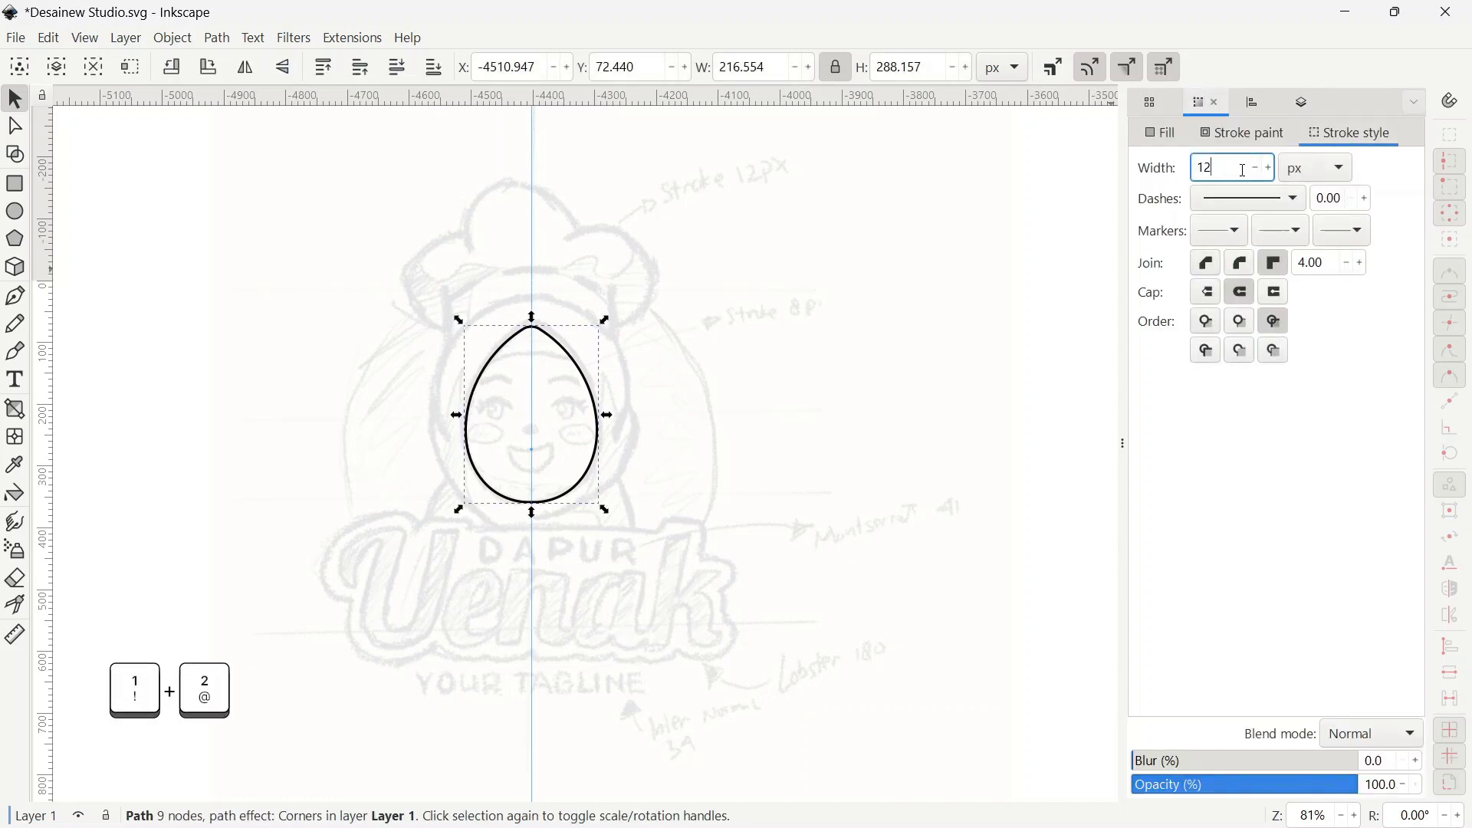
pyautogui.press('Return')
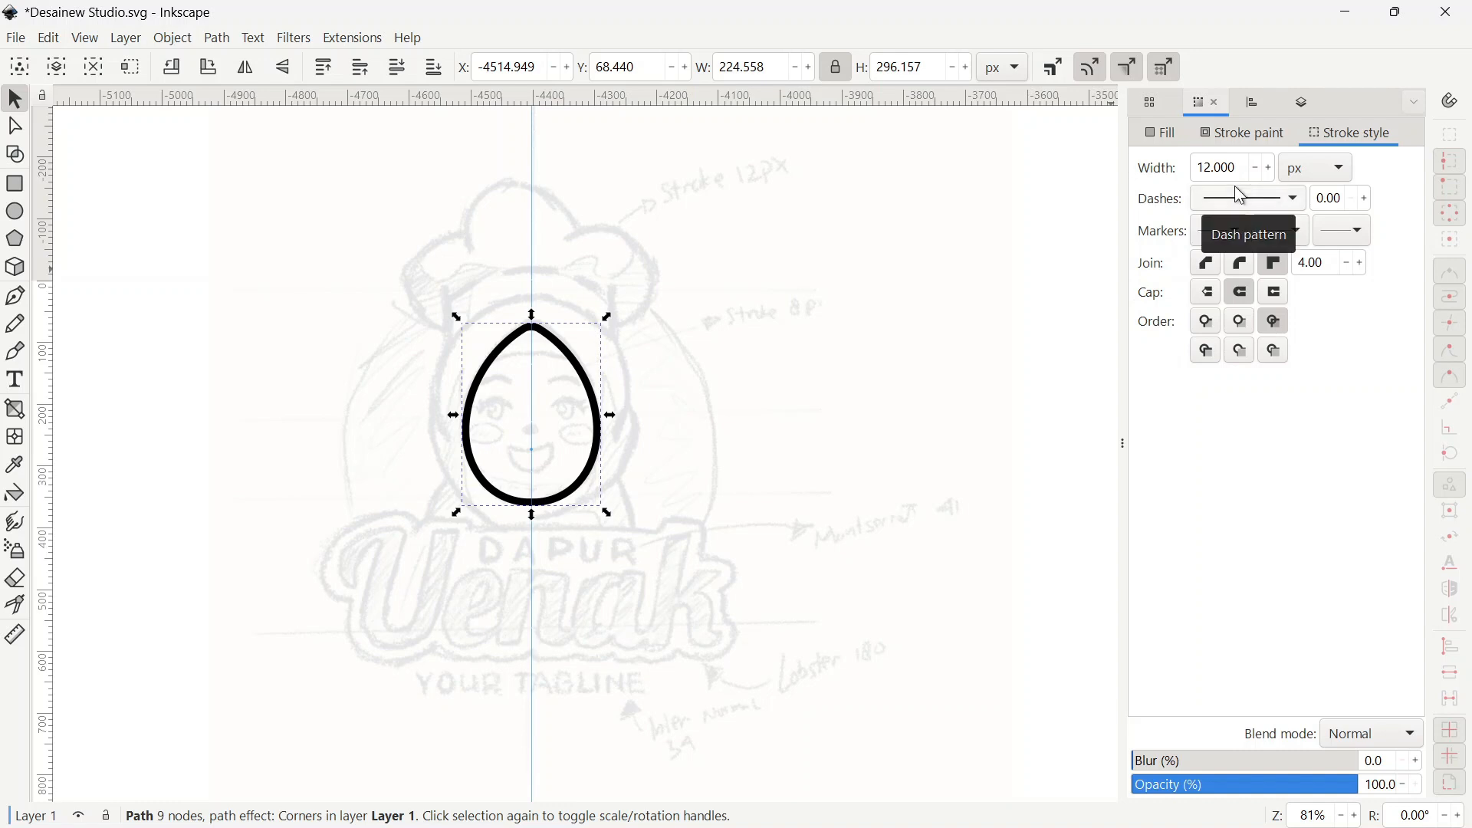
# - Set the face outline's stroke width to 10 px
pyautogui.click(1231, 165)
pyautogui.hotkey('ctrl', 'a')
pyautogui.write('10')
pyautogui.press('Return')
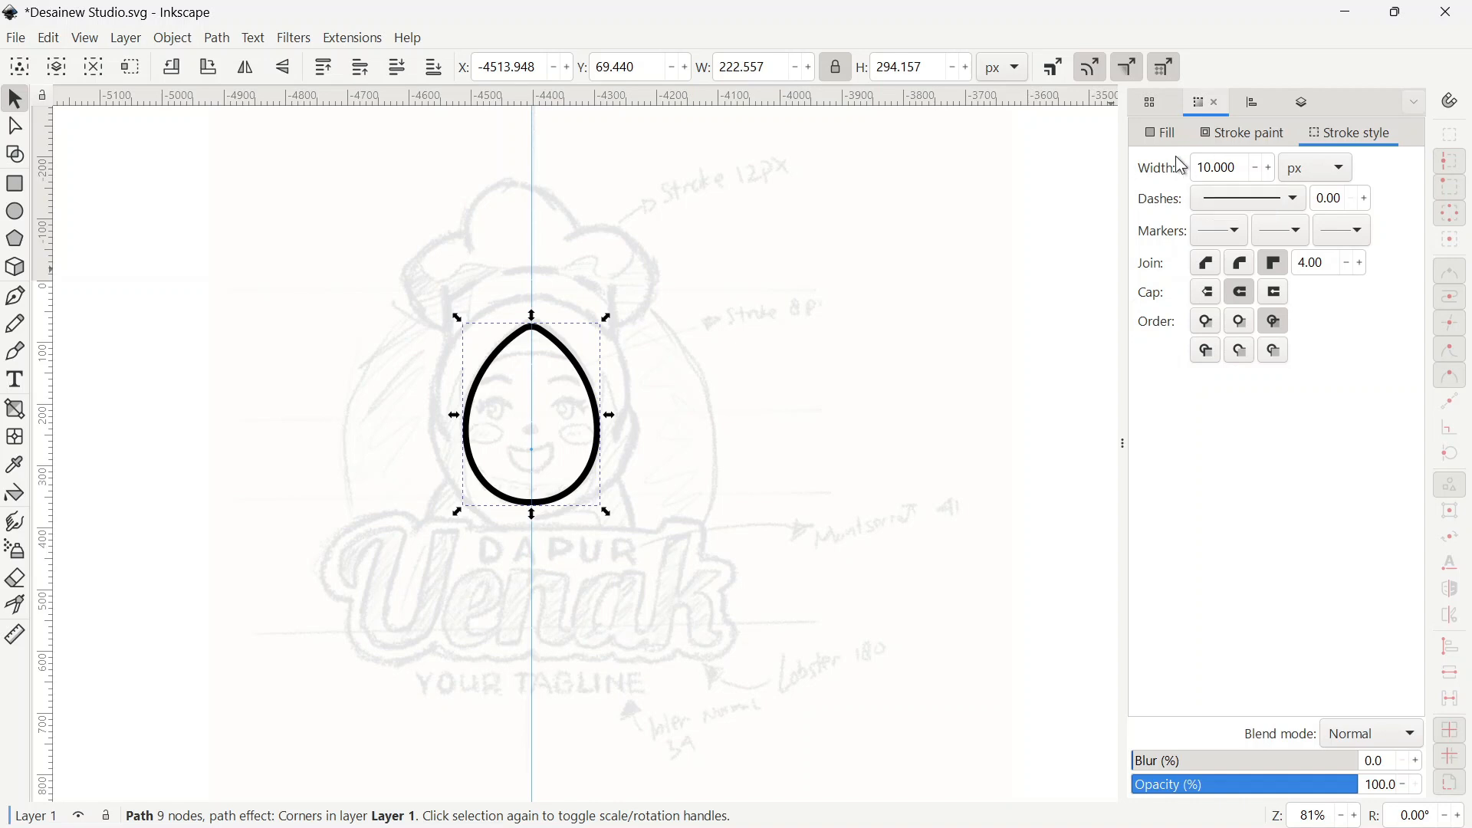
# - In the Pen tool preferences, take the style for new objects from the selected face outline
pyautogui.click(48, 38)
pyautogui.click(86, 605)
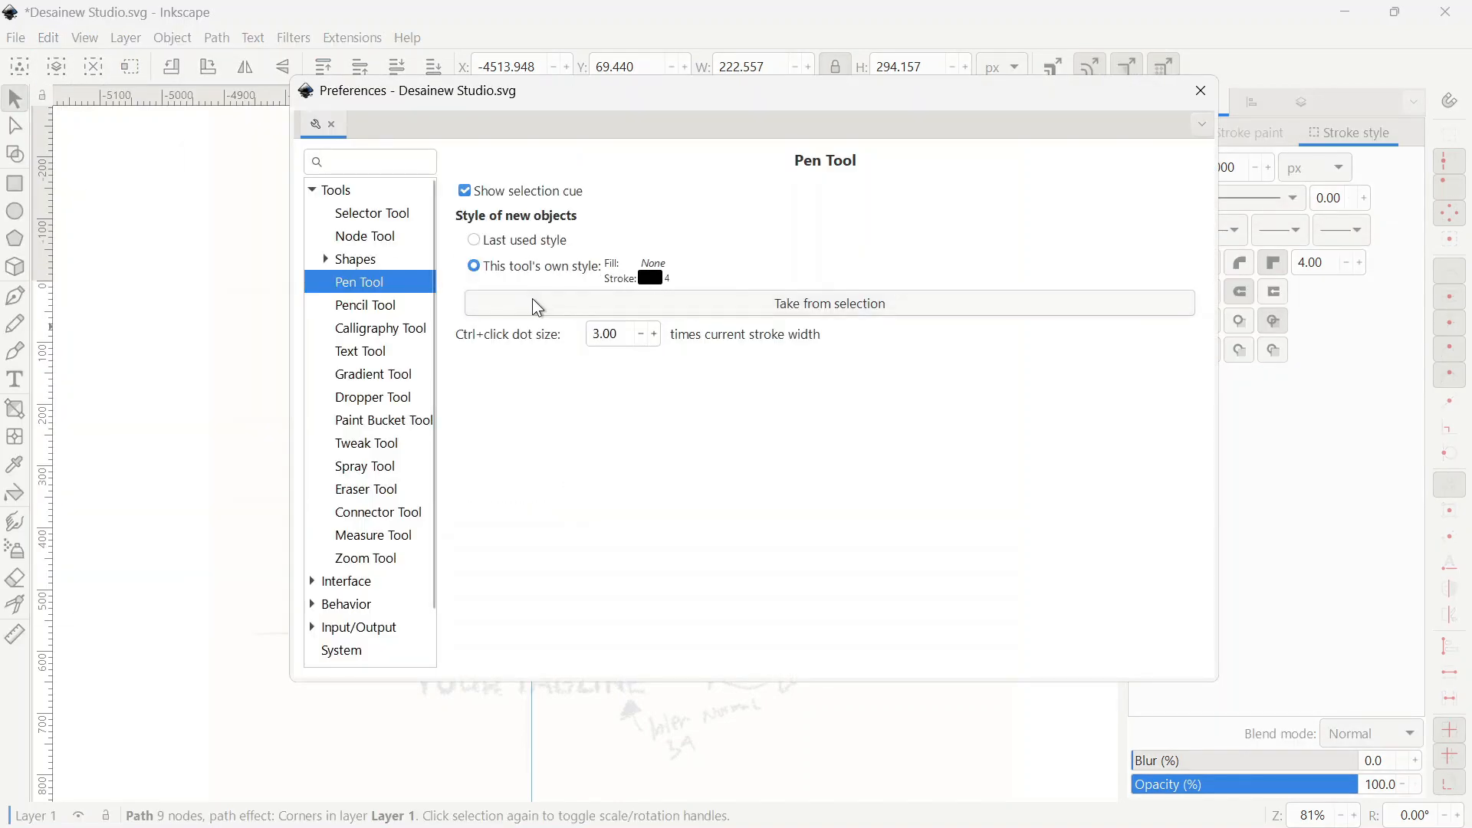
pyautogui.click(927, 309)
pyautogui.click(1199, 91)
pyautogui.click(233, 349)
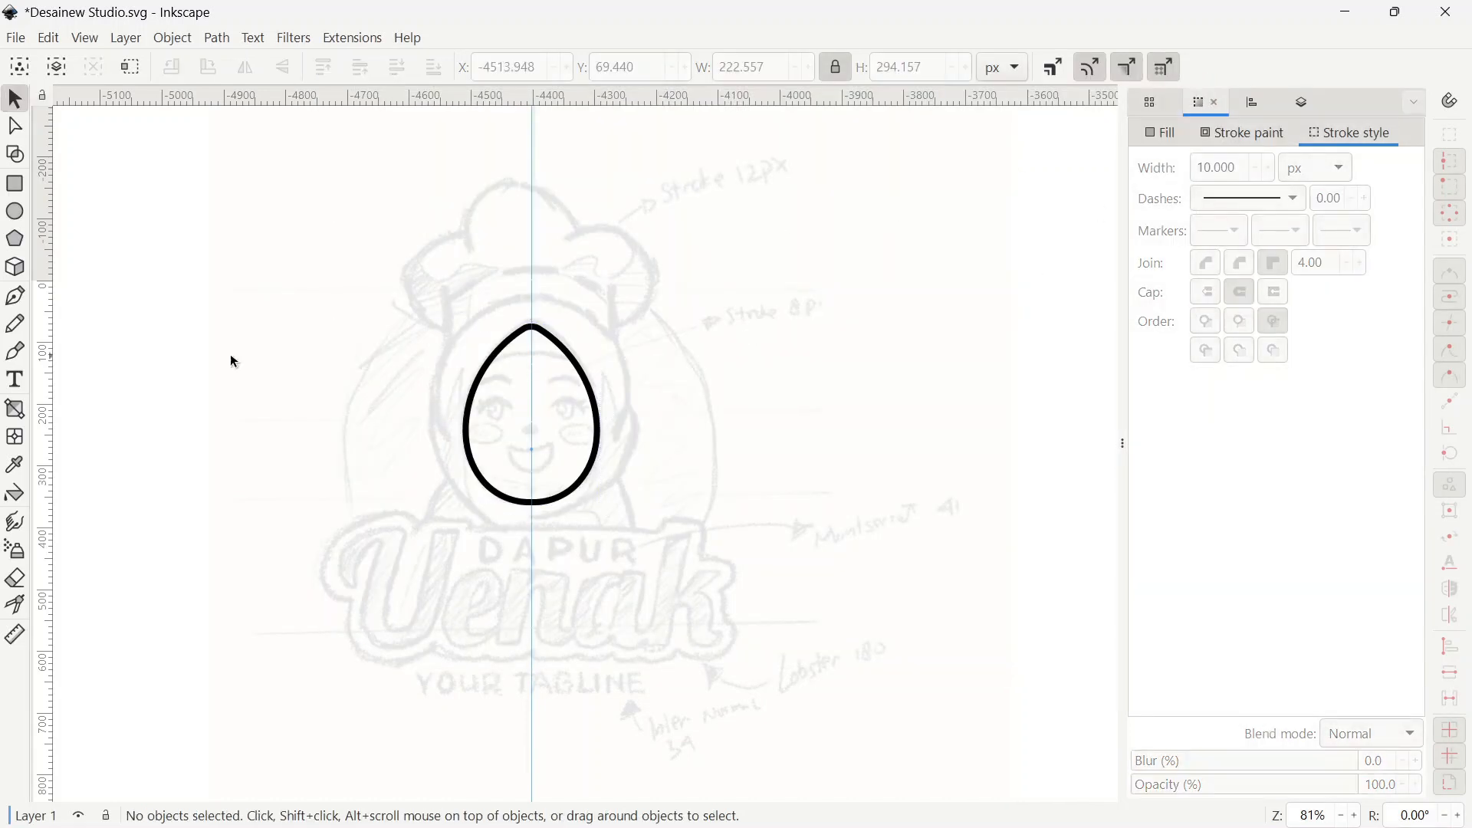
# - Draw a Spiro arc with the Pen tool over the face, tracing the hijab's outer edge from the left cheek to the right
pyautogui.click(15, 296)
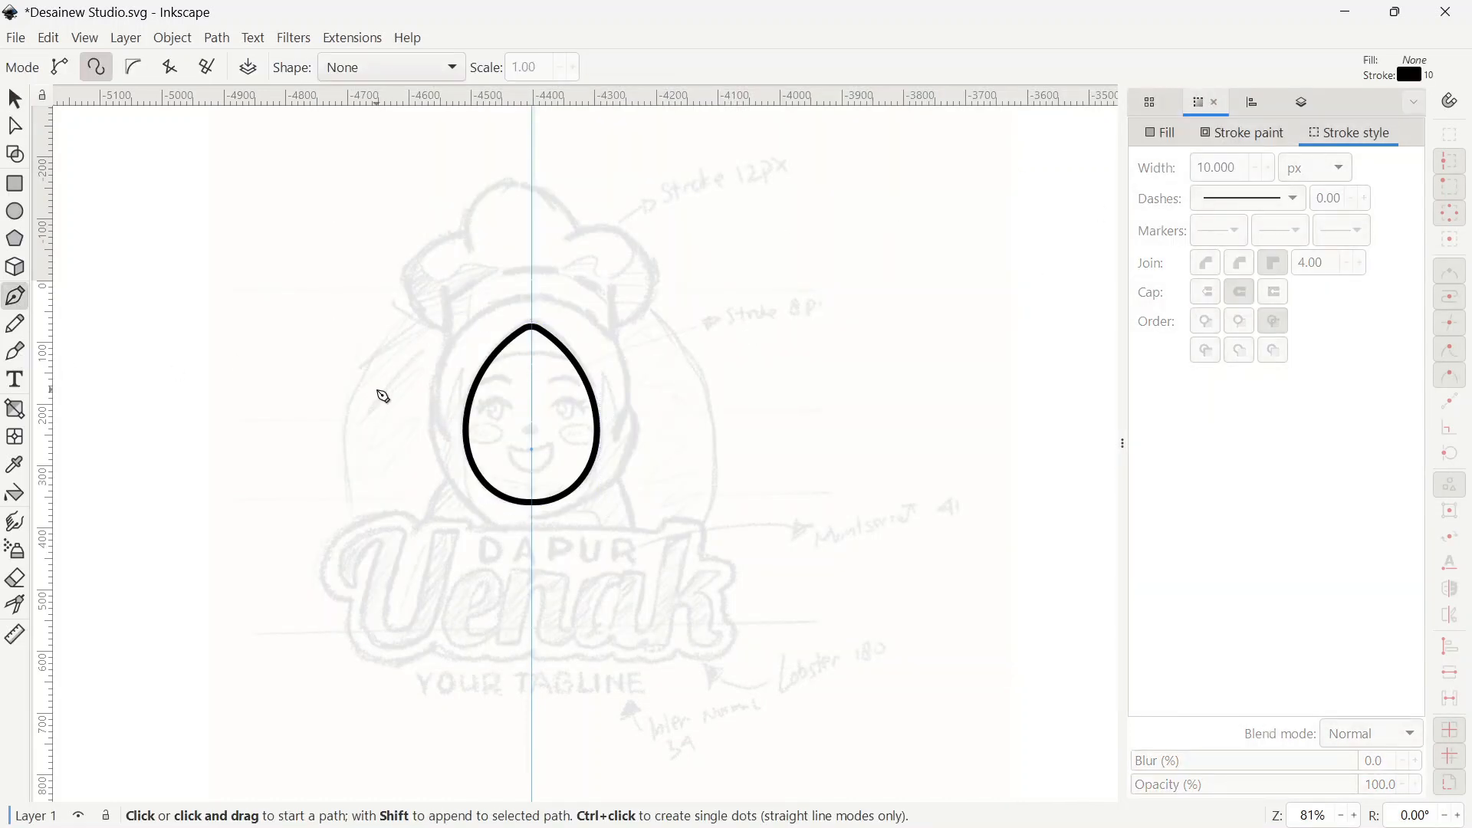
pyautogui.click(442, 439)
pyautogui.hotkey('ctrl', 'z')
pyautogui.click(466, 323)
pyautogui.click(595, 320)
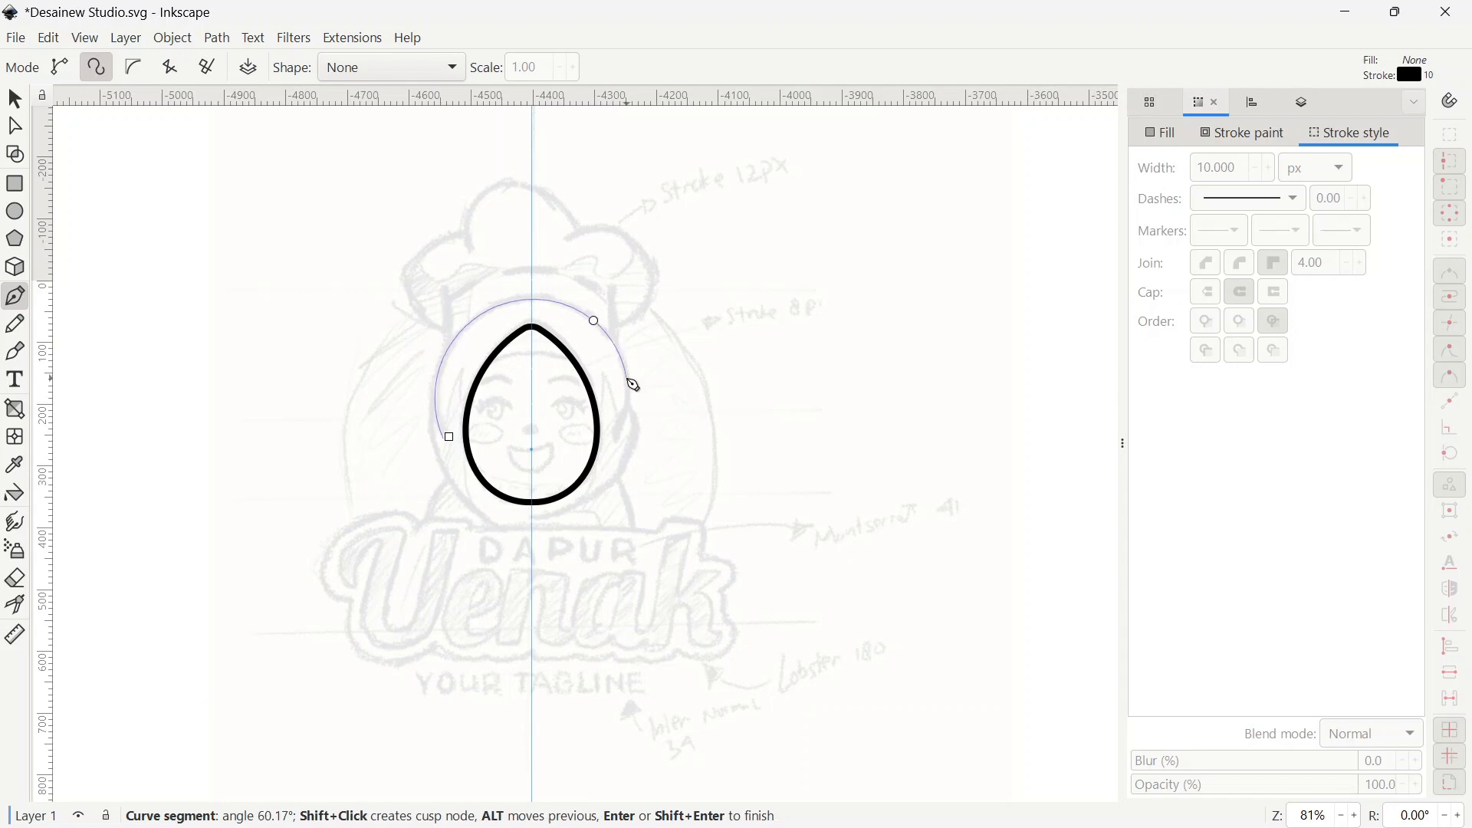
pyautogui.click(613, 440)
pyautogui.press('Return')
# - Trace the hijab's lower right and lower left edges as two separate curves running beneath the chin
pyautogui.click(626, 408)
pyautogui.hotkey('ctrl', 'z')
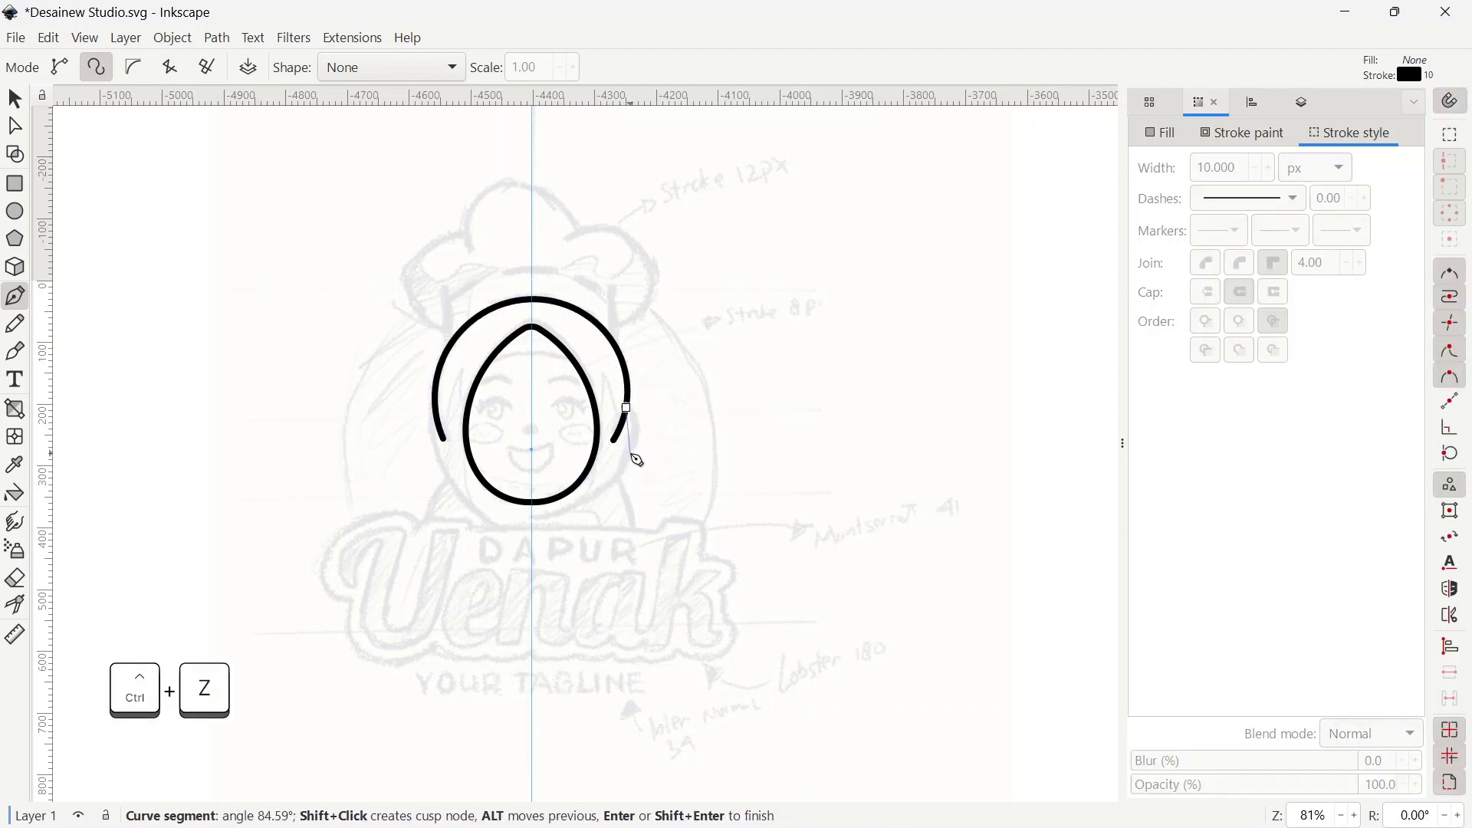
pyautogui.click(554, 517)
pyautogui.press('Return')
pyautogui.click(435, 412)
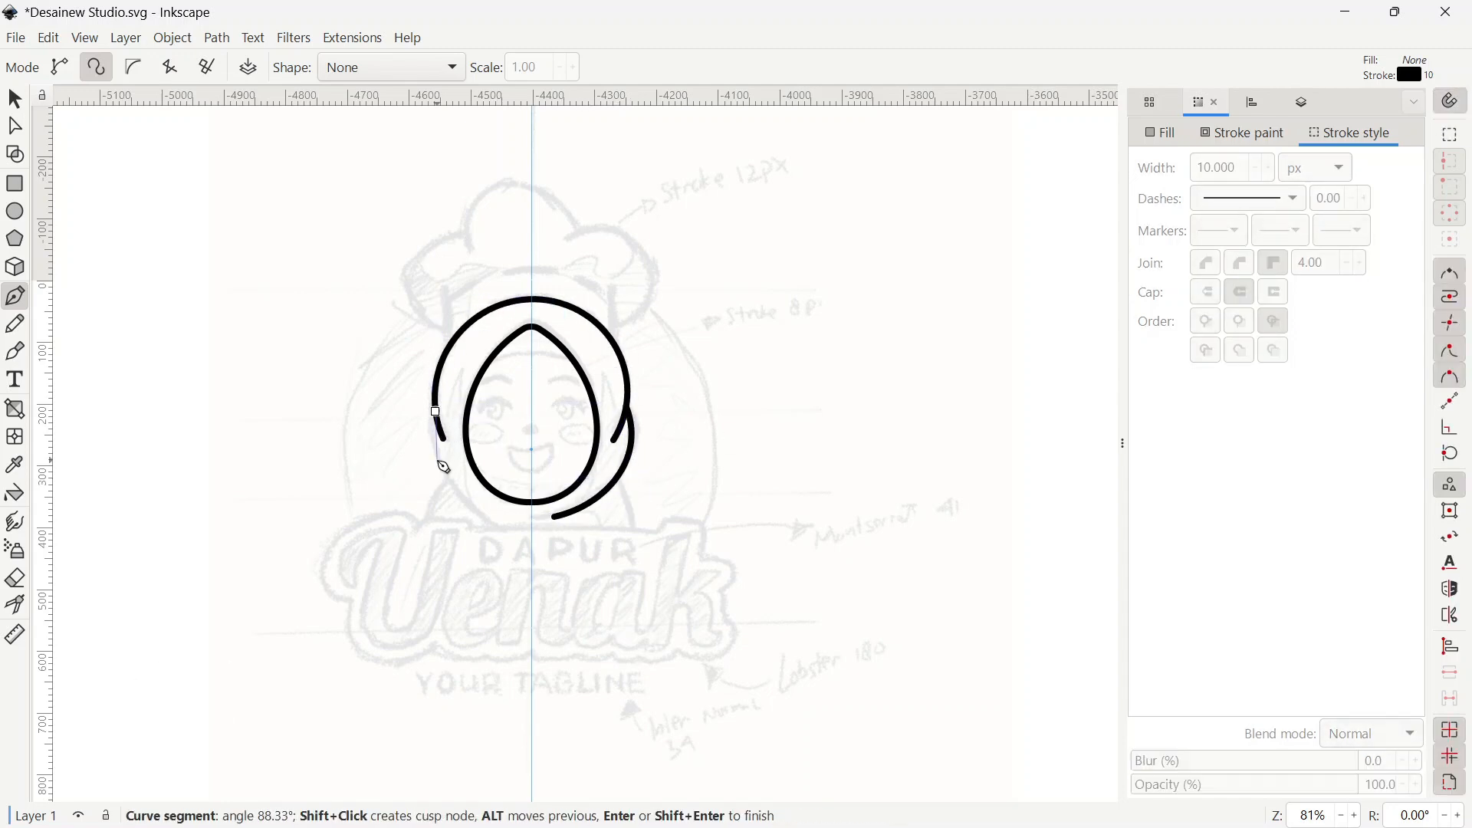
pyautogui.click(499, 530)
pyautogui.press('Return')
pyautogui.click(616, 482)
pyautogui.click(635, 530)
pyautogui.press('Return')
pyautogui.click(446, 484)
pyautogui.hotkey('ctrl', 'z')
pyautogui.hotkey('ctrl', 'z')
# - Draw the shoulders as one path with curved sides and a straight base, starting and ending at the hijab's lower edges
pyautogui.click(447, 483)
pyautogui.keyDown('shift'); pyautogui.click(420, 536); pyautogui.keyUp('shift')
pyautogui.keyDown('ctrl'); pyautogui.keyDown('shift'); pyautogui.click(639, 535); pyautogui.keyUp('shift'); pyautogui.keyUp('ctrl')
pyautogui.click(633, 507)
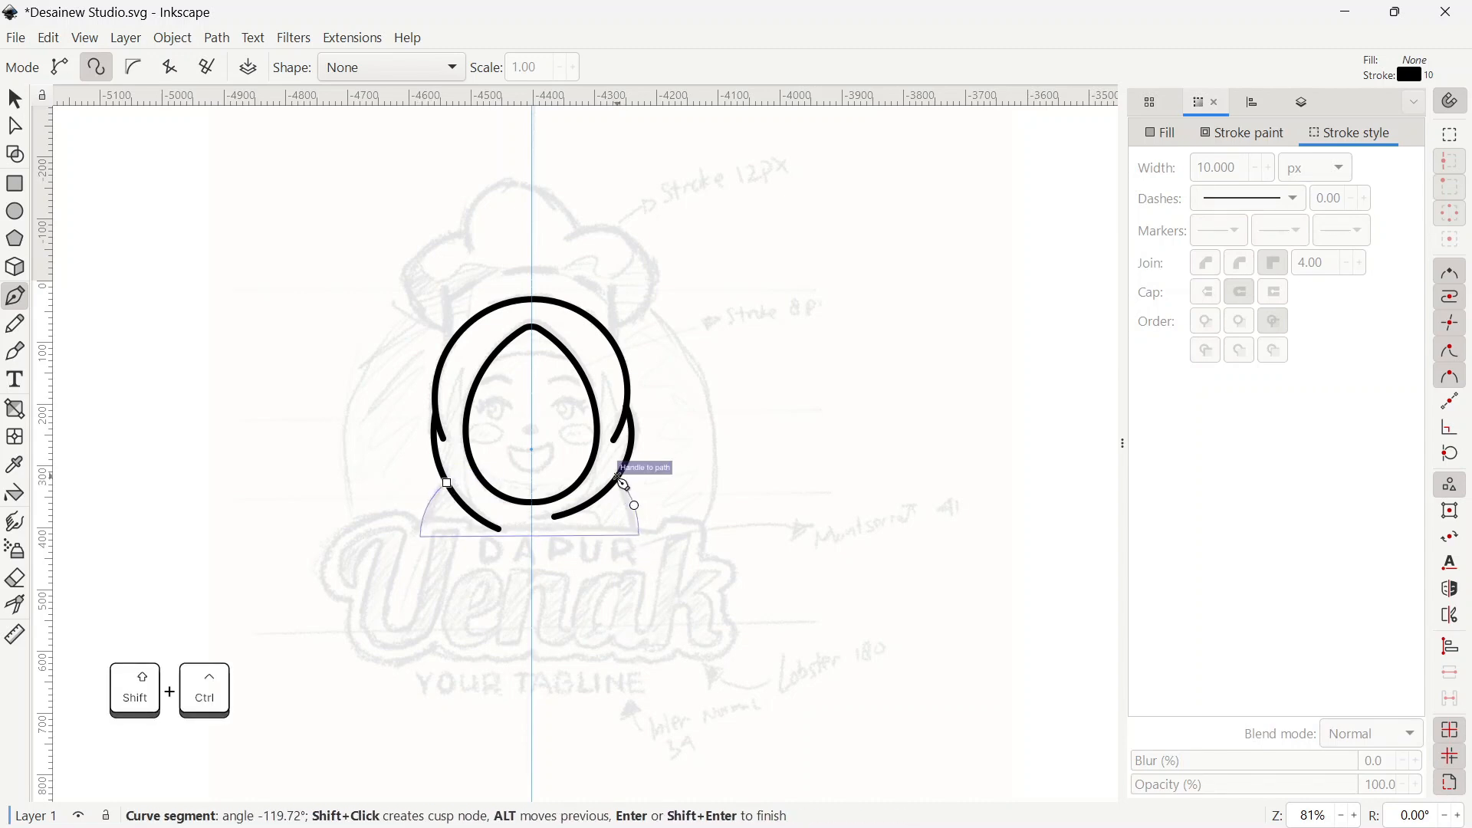
pyautogui.click(618, 481)
pyautogui.press('Return')
# - Extend the left end of the hijab's outer arc slightly down towards the face outline
pyautogui.press('n')
pyautogui.click(438, 430)
pyautogui.click(442, 439)
pyautogui.moveTo(444, 439); pyautogui.dragTo(453, 450)
# - Draw the two short upright side lines of the chef hat's band, rising from the hijab's outer arc
pyautogui.press('b')
pyautogui.click(443, 358)
pyautogui.click(444, 282)
pyautogui.press('Return')
pyautogui.click(615, 342)
pyautogui.click(615, 282)
pyautogui.press('Return')
# - Trace the chef hat's left, middle and right puffs as three separate curves
pyautogui.click(445, 330)
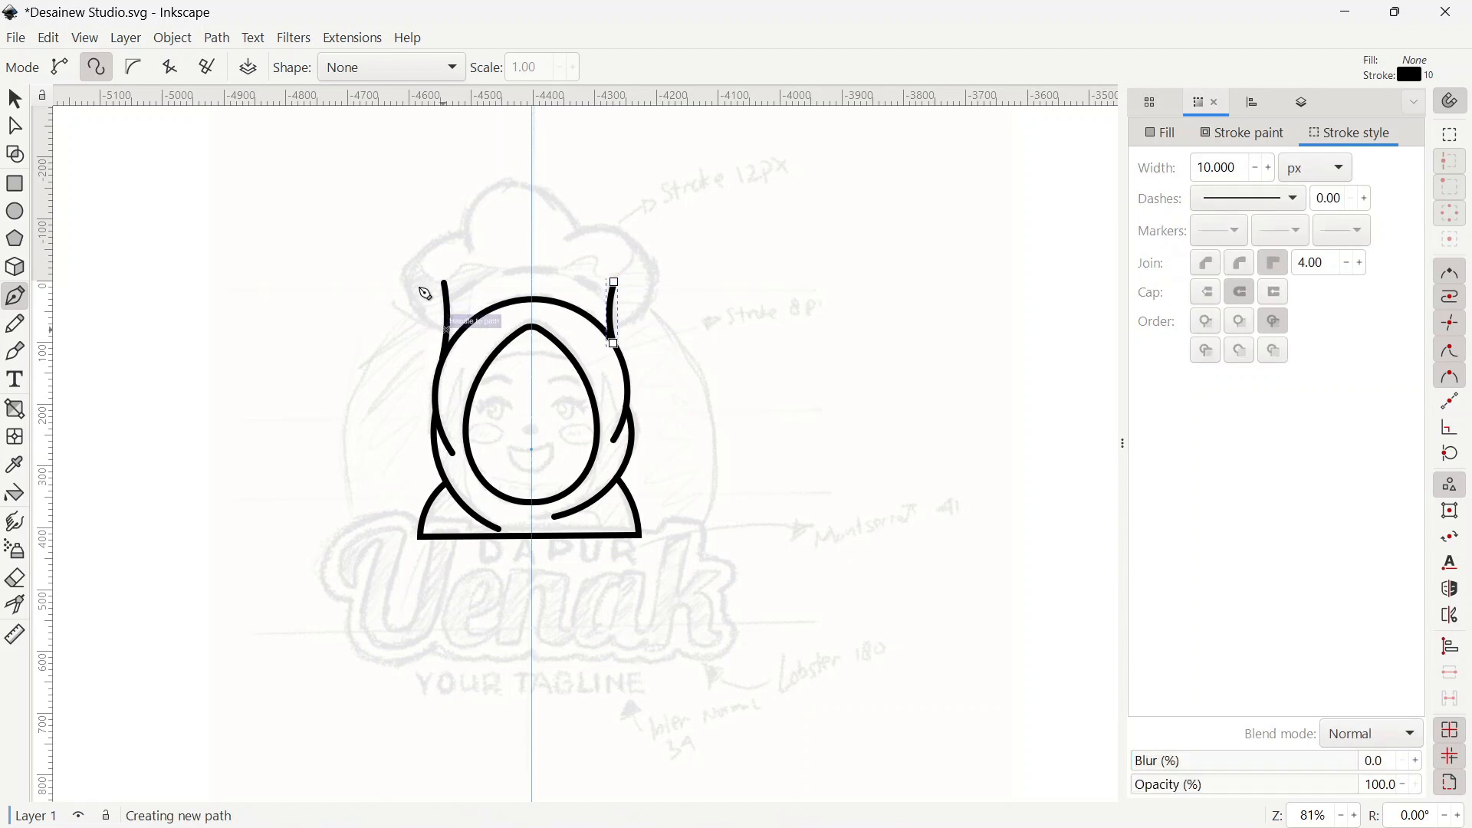
pyautogui.click(465, 234)
pyautogui.press('Return')
pyautogui.click(472, 252)
pyautogui.click(469, 205)
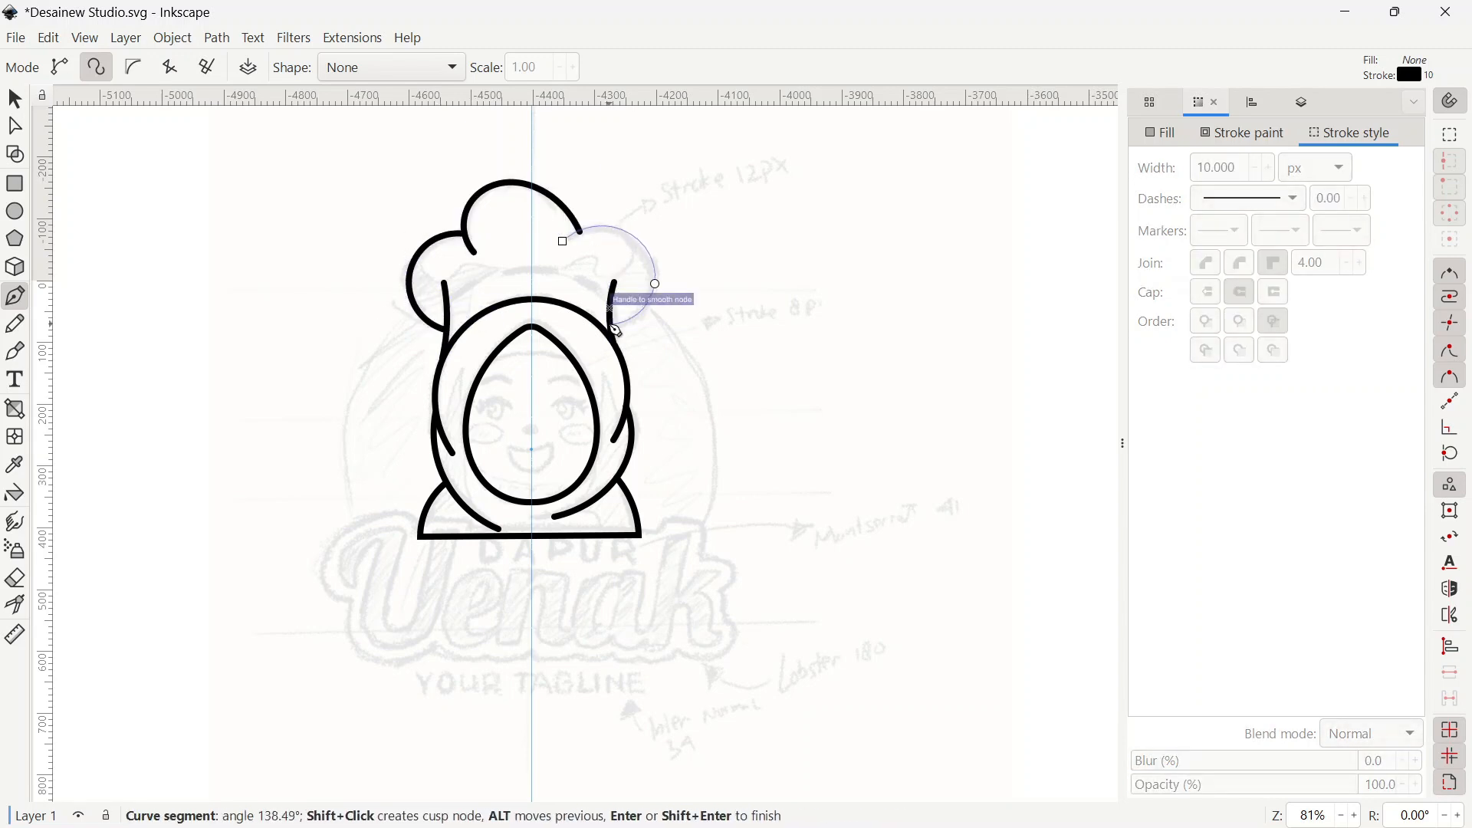
pyautogui.click(611, 325)
pyautogui.press('Return')
# - Raise the lower end node of the chef hat's right puff along the band's side line
pyautogui.press('n')
pyautogui.moveTo(611, 325); pyautogui.dragTo(608, 310)
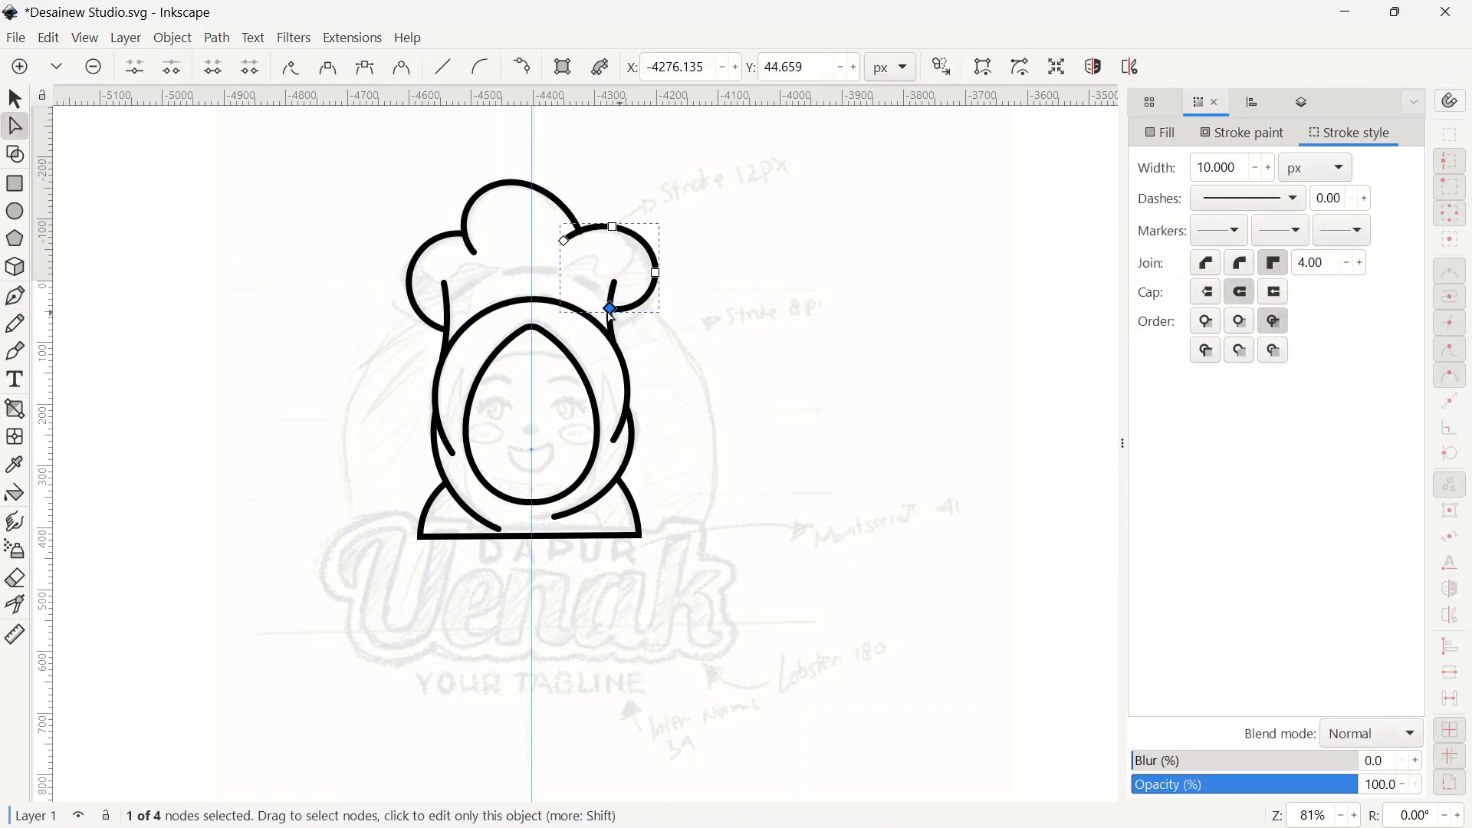
pyautogui.click(811, 279)
pyautogui.press('b')
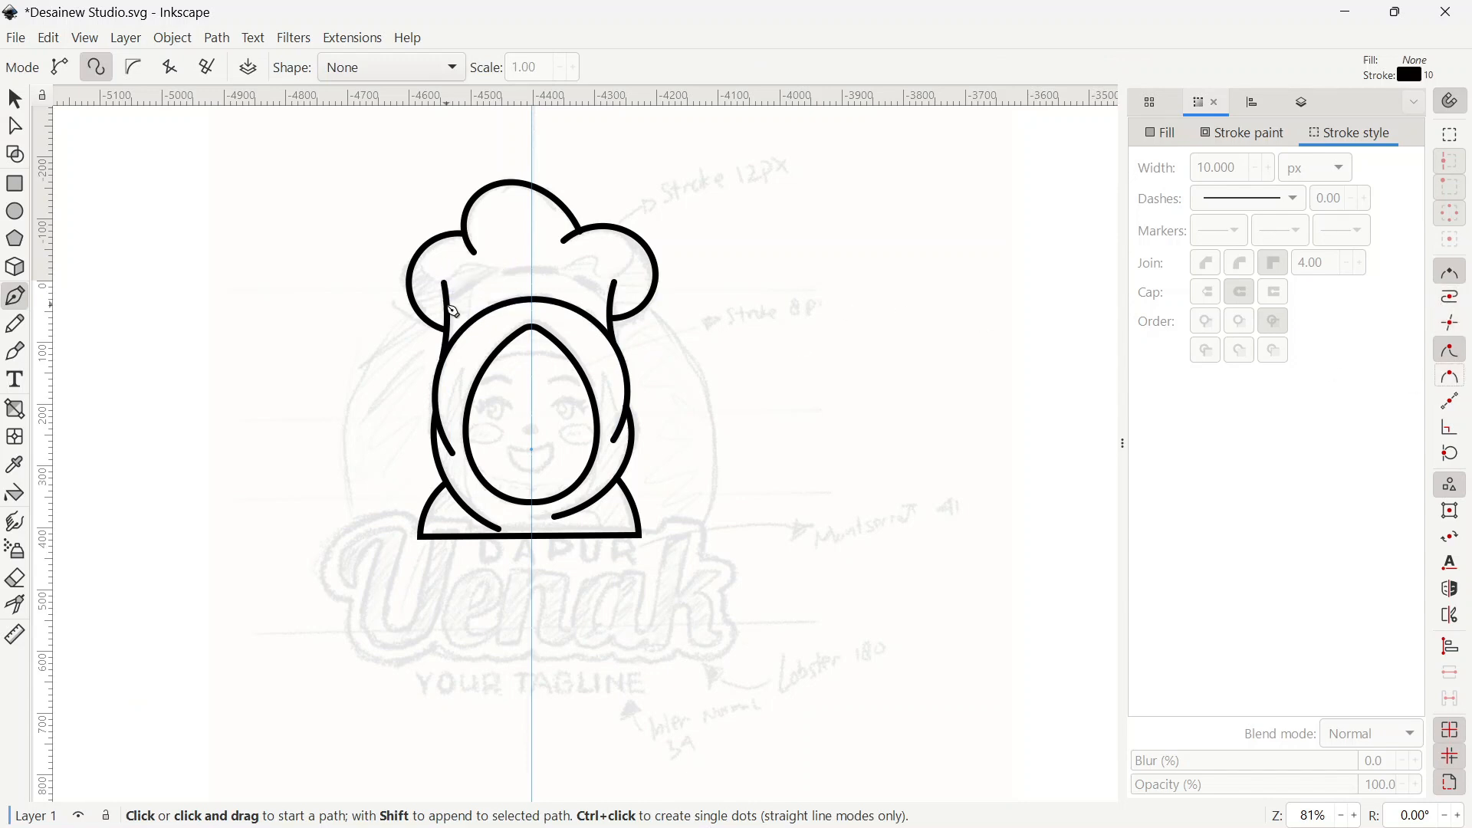
# - Draw the left and middle curved dashes along the upper edge of the chef hat's band
pyautogui.click(453, 305)
pyautogui.hotkey('ctrl', 'z')
pyautogui.click(504, 269)
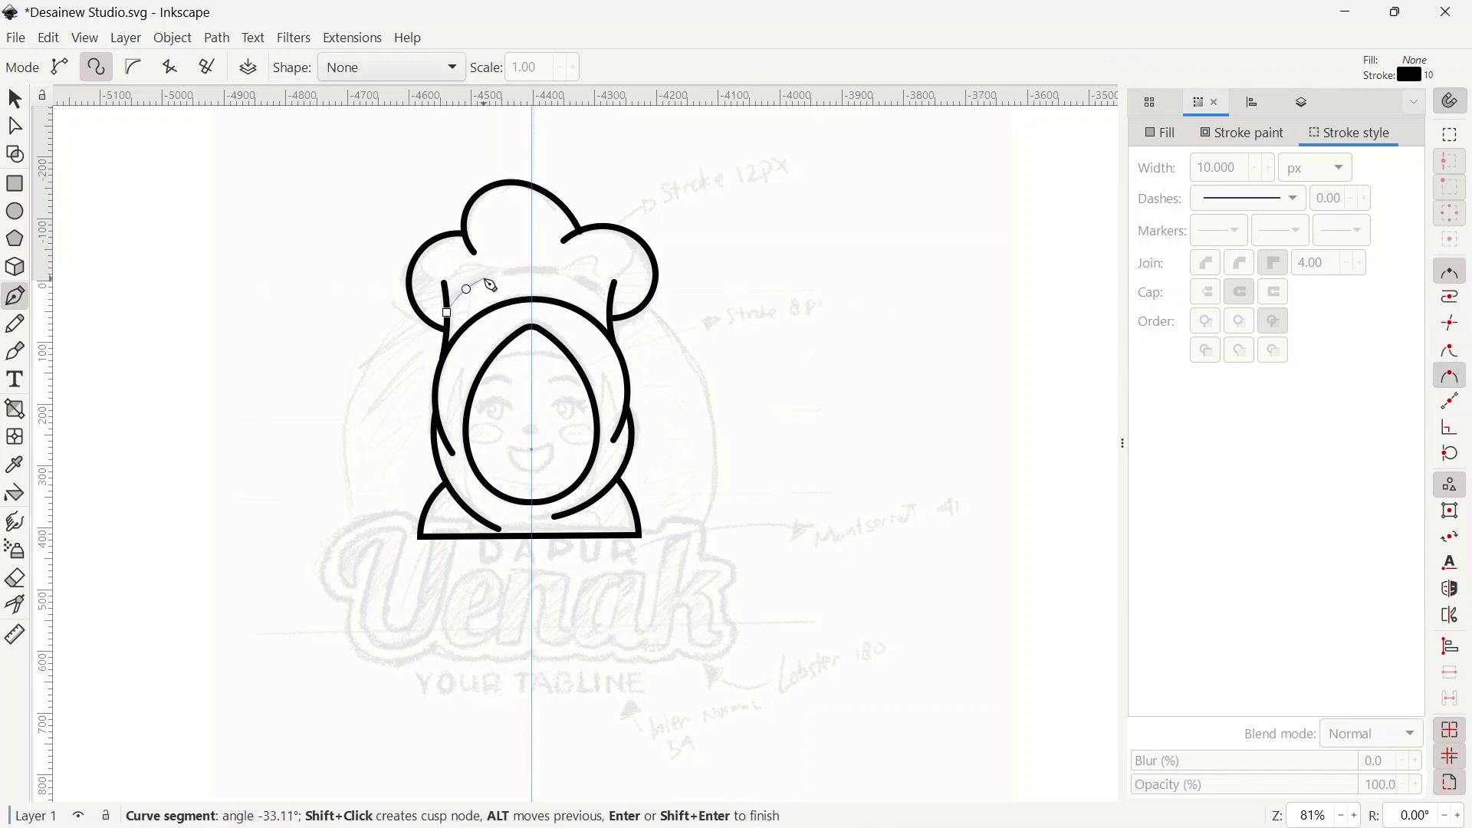
pyautogui.click(558, 268)
pyautogui.press('Return')
pyautogui.click(579, 277)
pyautogui.doubleClick(610, 305)
pyautogui.hotkey('ctrl', 'z')
pyautogui.click(578, 278)
pyautogui.doubleClick(611, 305)
pyautogui.hotkey('ctrl', 'z')
pyautogui.click(578, 277)
pyautogui.doubleClick(610, 302)
pyautogui.hotkey('ctrl', 'z')
# - Turn off snapping and draw the right curved dash of the chef hat's band as far as its side line
pyautogui.click(1449, 100)
pyautogui.click(580, 278)
pyautogui.click(598, 287)
pyautogui.doubleClick(610, 301)
pyautogui.click(15, 99)
pyautogui.click(151, 236)
# - Show the list of layers and objects
pyautogui.press('b')
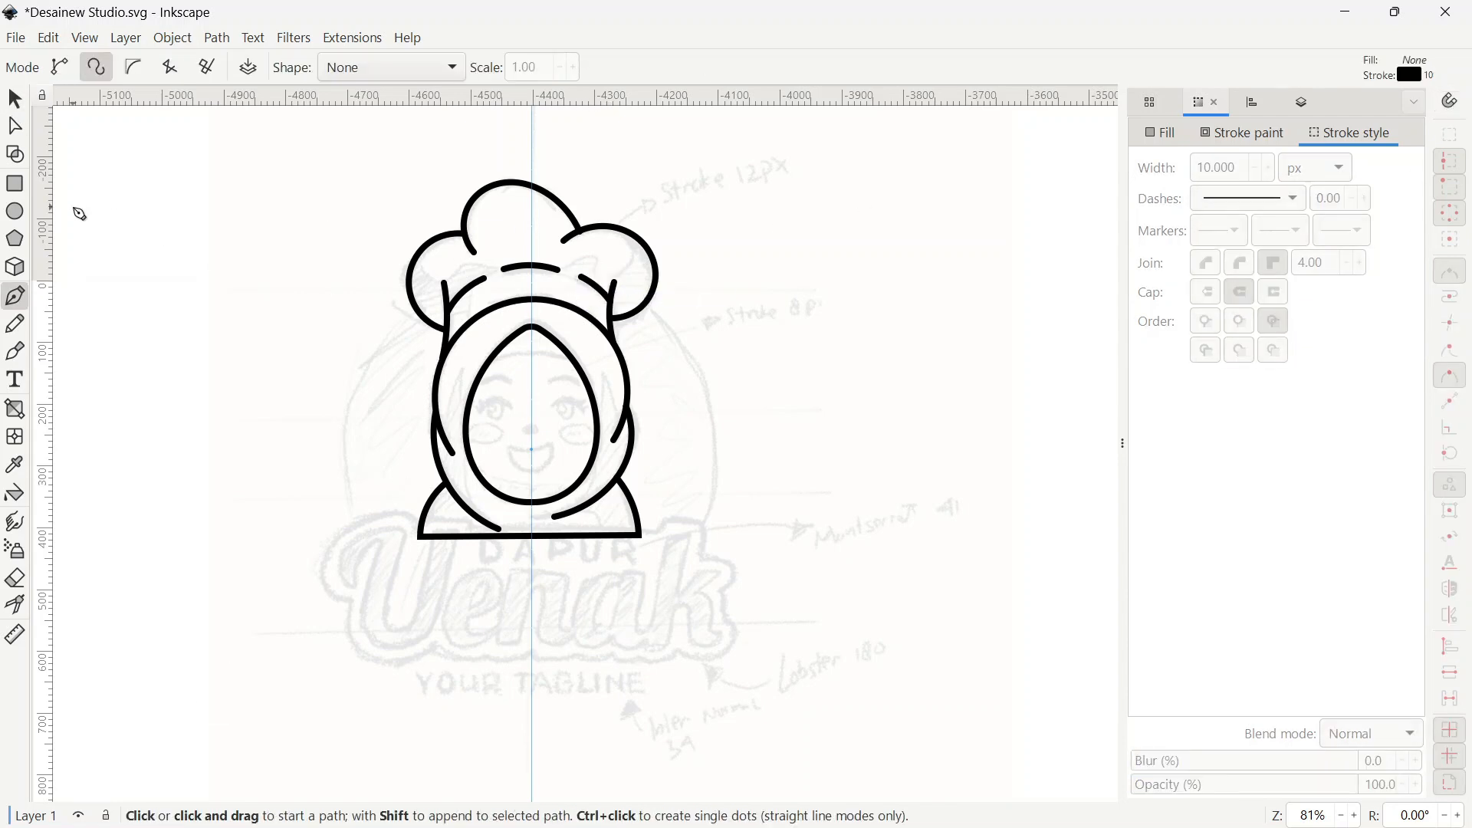
pyautogui.press('s')
pyautogui.hotkey('ctrl', 'shift', 'l')
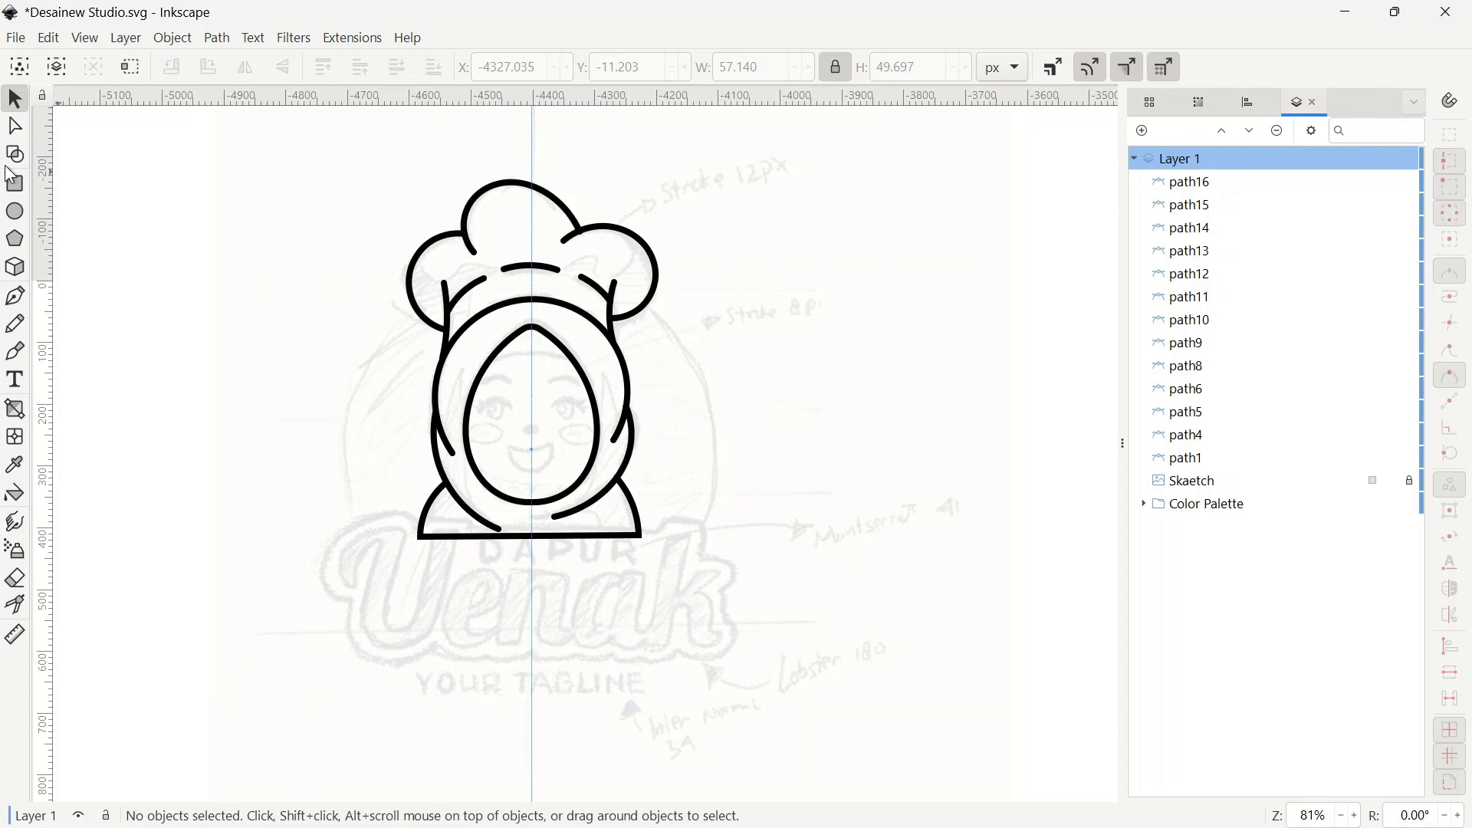
# - Draw a shallow arc across the upper part of the face outline as the edge of the inner hijab
pyautogui.scroll(5, 496, 394)
pyautogui.scroll(-1, 421, 398)
pyautogui.press('b')
pyautogui.scroll(-1, 546, 483)
pyautogui.click(430, 257)
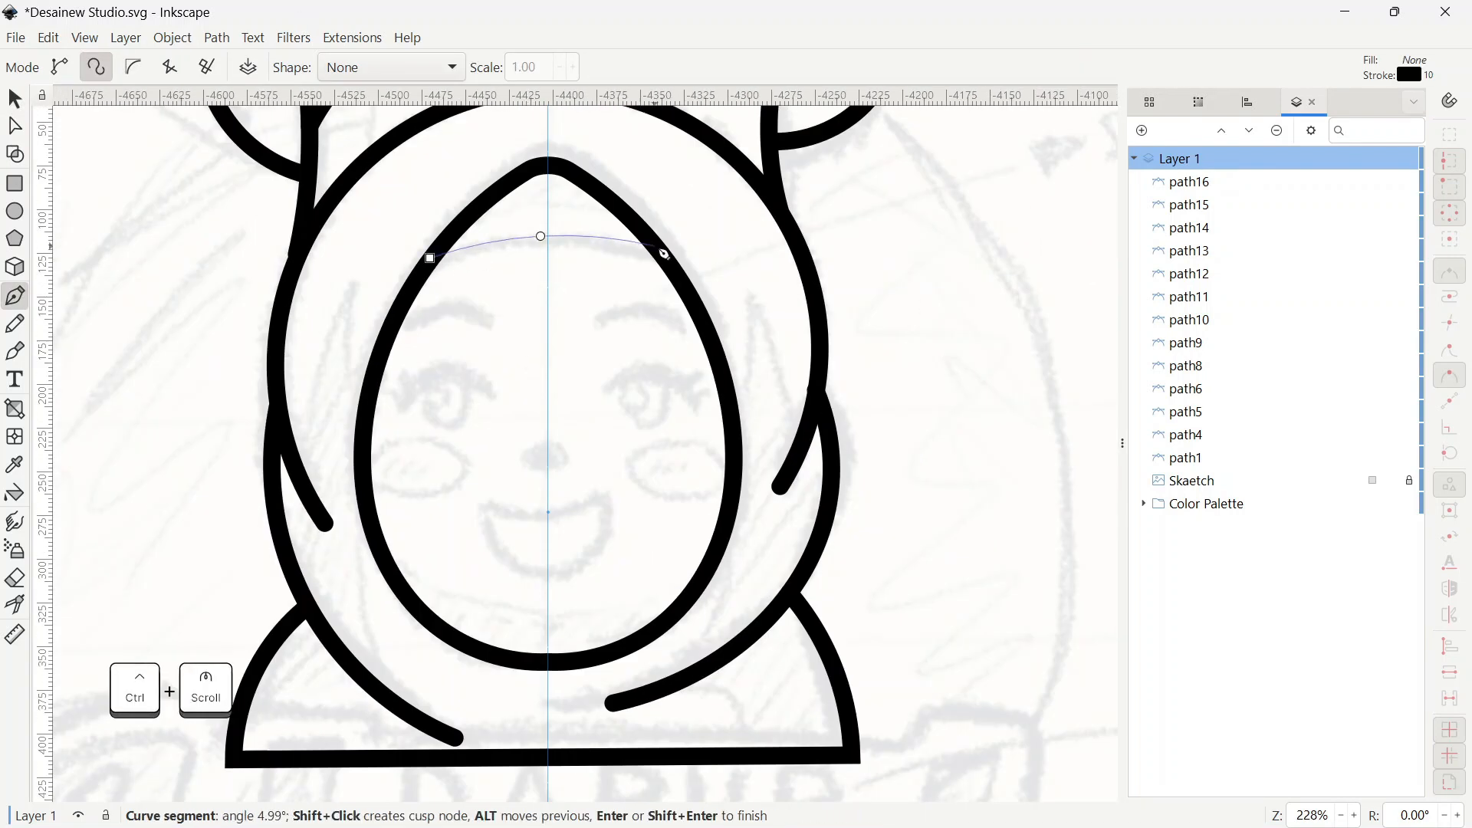
pyautogui.doubleClick(664, 259)
# - Adjust the left end and middle nodes of the inner hijab arc to fit the face outline
pyautogui.press('n')
pyautogui.moveTo(429, 258); pyautogui.dragTo(430, 267)
pyautogui.moveTo(540, 237); pyautogui.dragTo(548, 238)
pyautogui.press('s')
pyautogui.scroll(-2, 530, 472)
pyautogui.click(171, 223)
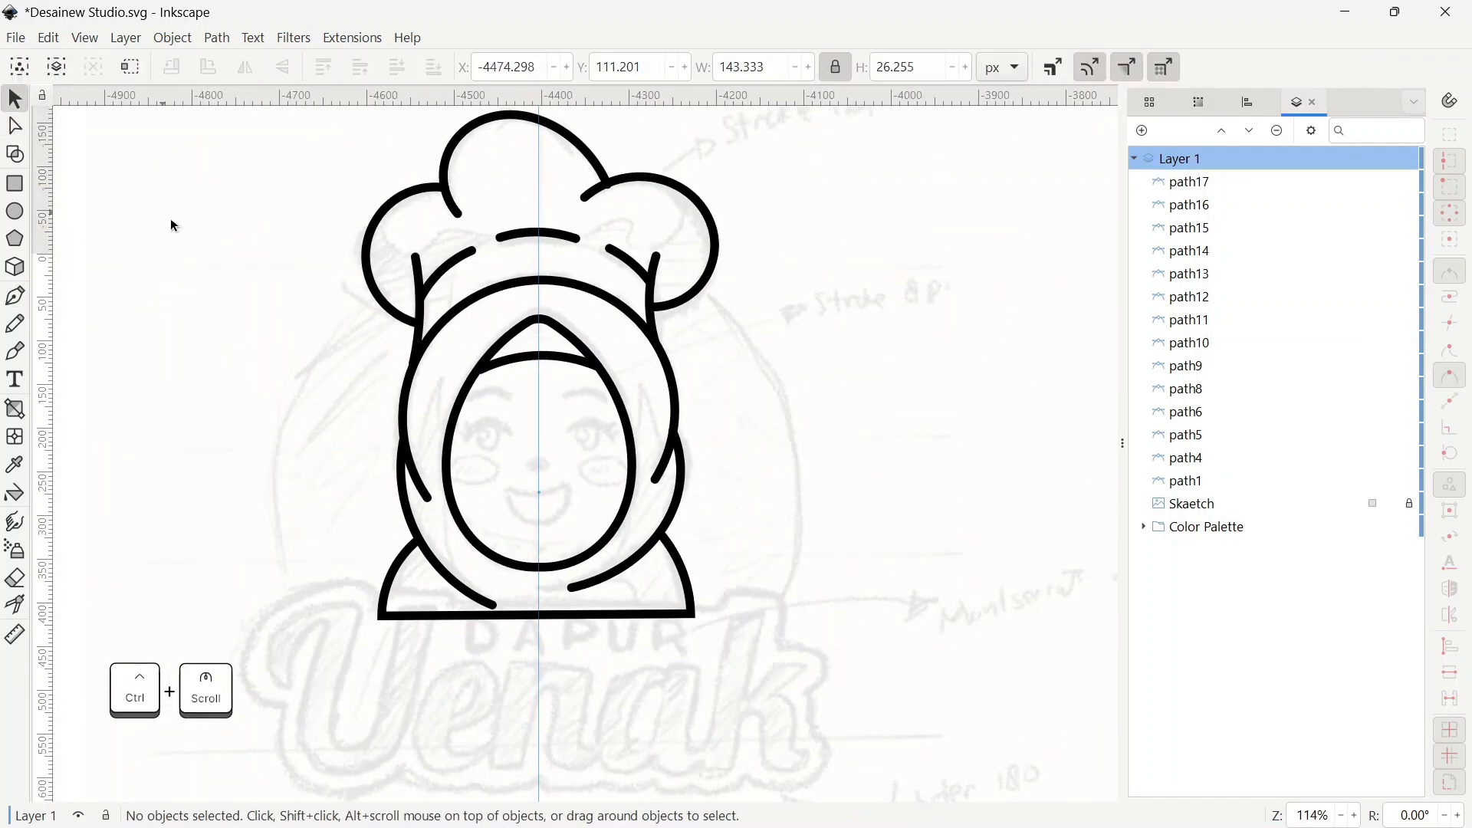
# - Reshape the hijab's lower left curve so its lower end sits slightly higher above the shoulders' base line
pyautogui.scroll(1, 471, 253)
pyautogui.click(411, 595)
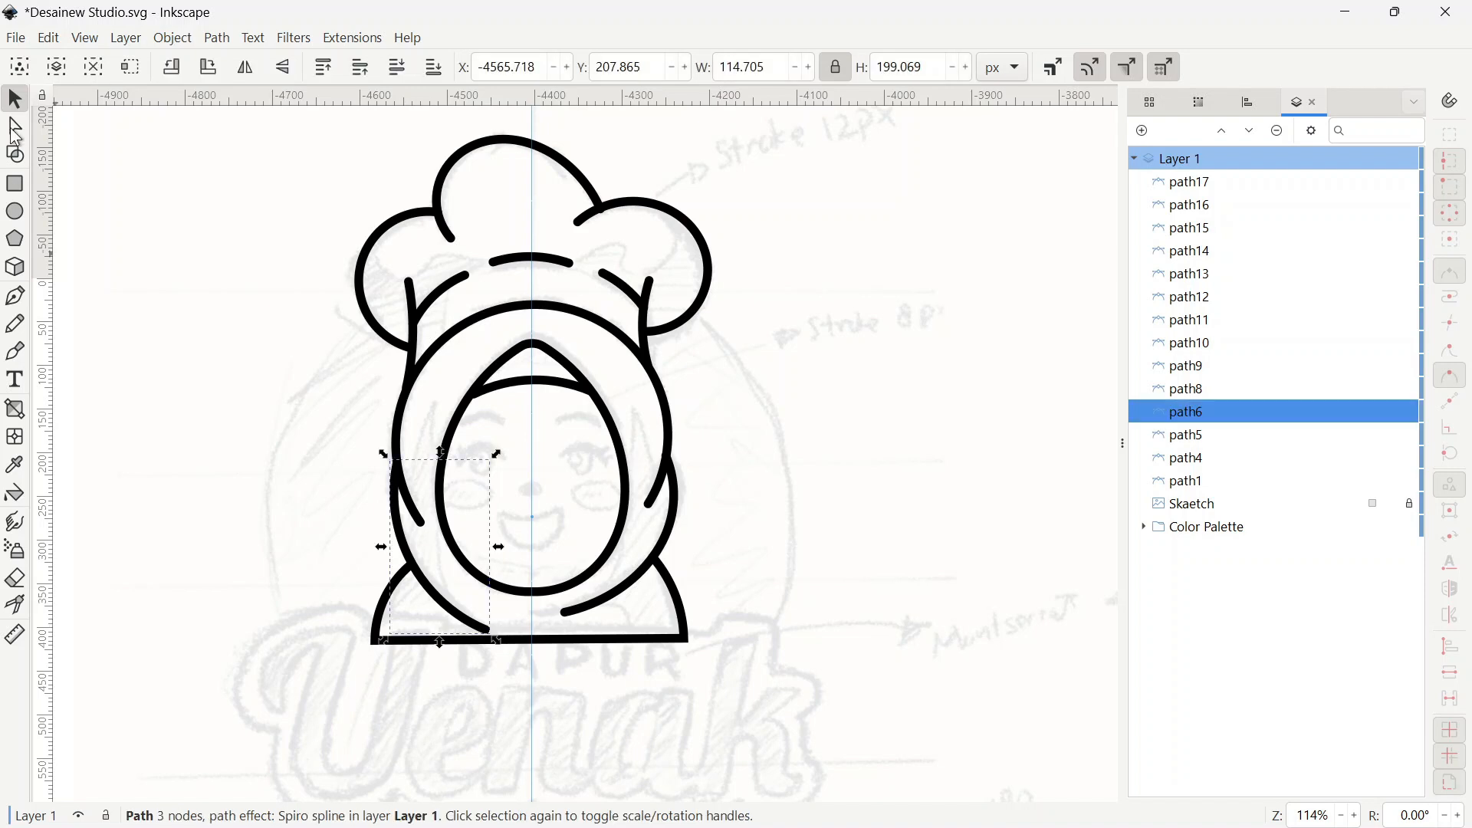
pyautogui.moveTo(412, 595); pyautogui.dragTo(414, 580)
pyautogui.click(214, 398)
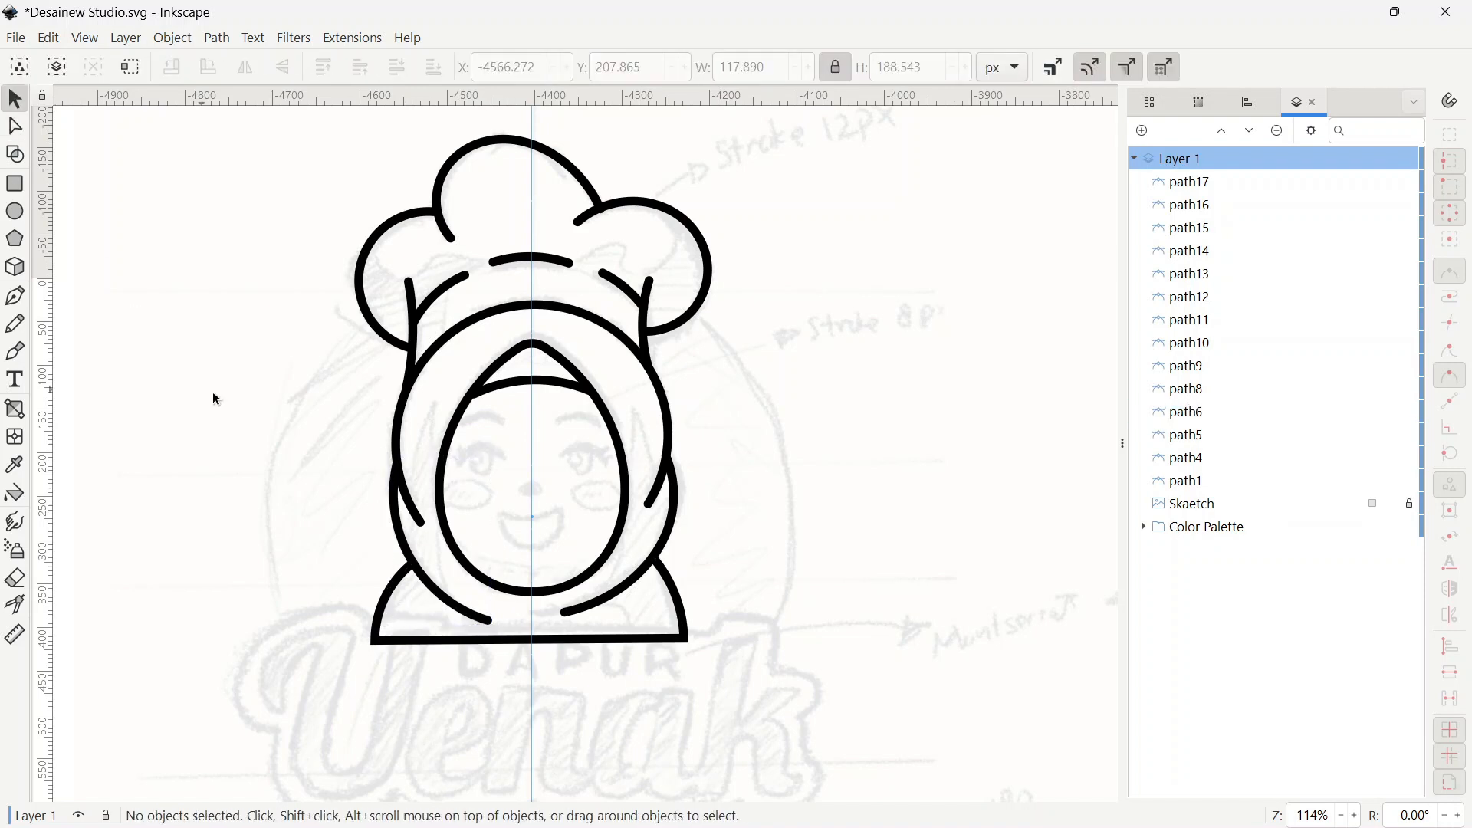
pyautogui.click(15, 495)
pyautogui.click(511, 217)
pyautogui.hotkey('ctrl', 'z')
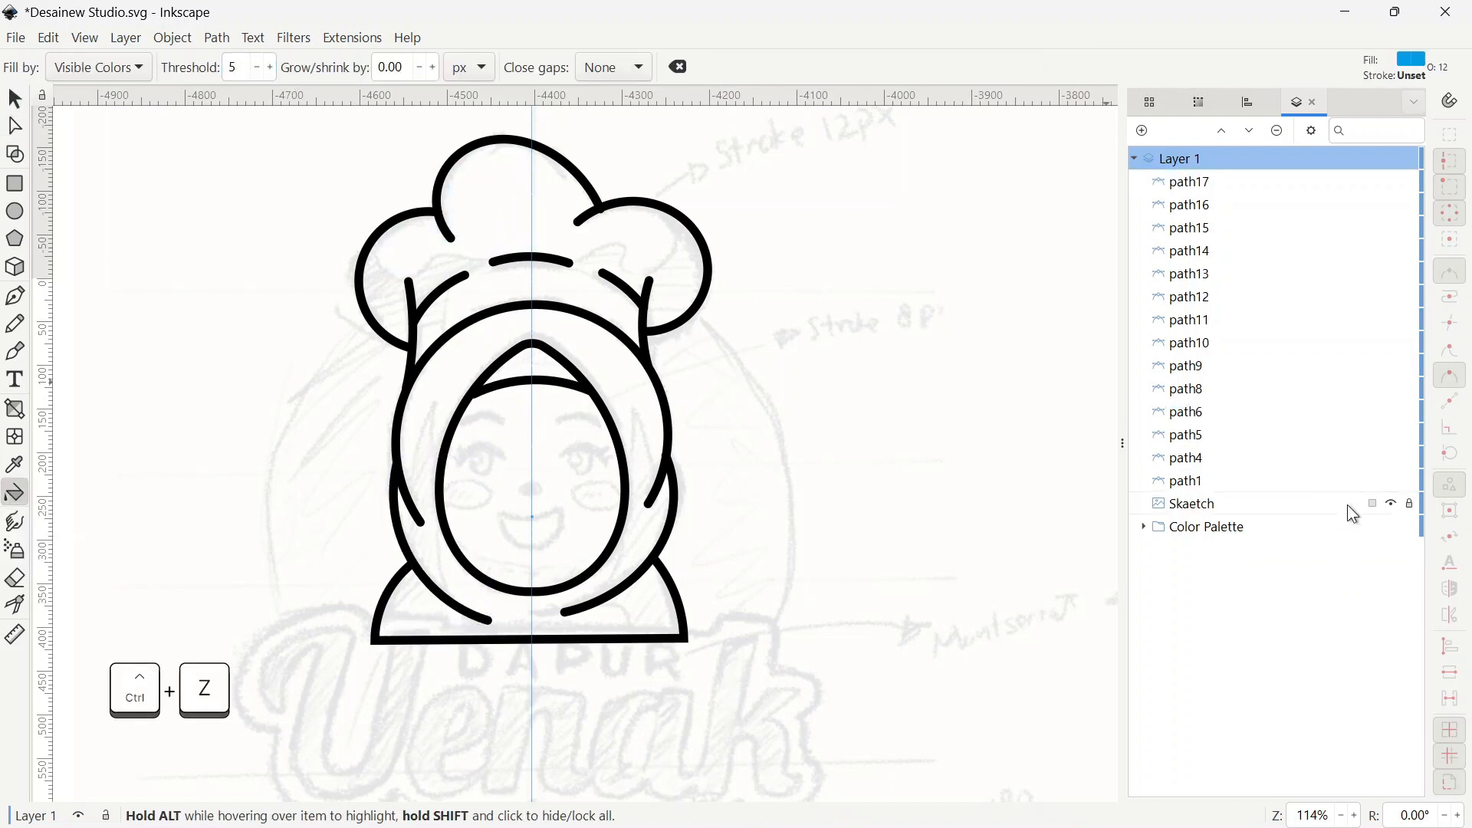
# - Rename the Skaetch image to Sketch and hide it
pyautogui.doubleClick(1193, 504)
pyautogui.press('Return')
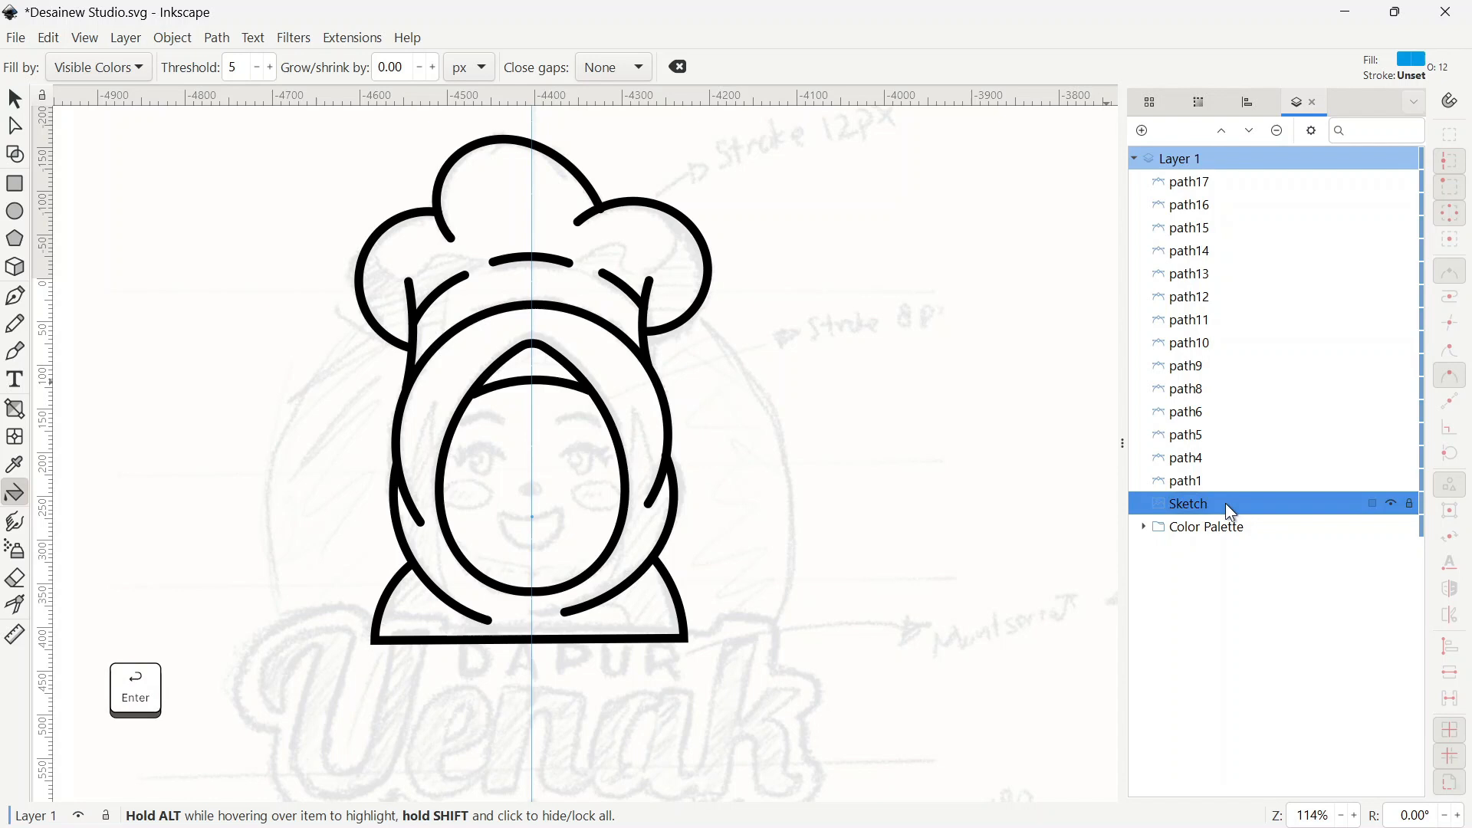
pyautogui.click(1393, 503)
# - Bucket-fill the chef hat, the hijab with shoulders, the face and the inner hijab area as separate shapes
pyautogui.click(529, 204)
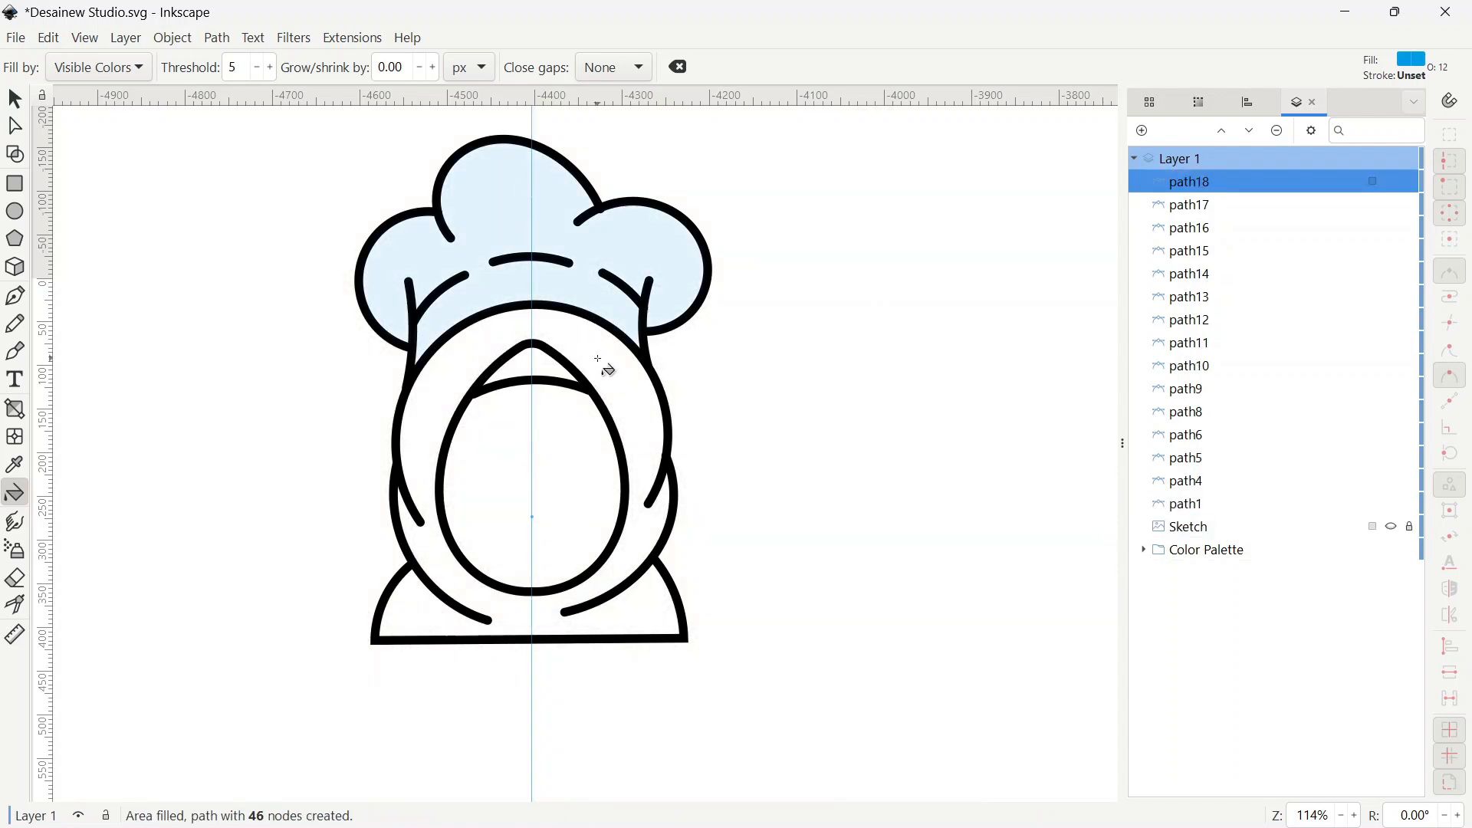
pyautogui.click(603, 359)
pyautogui.click(557, 418)
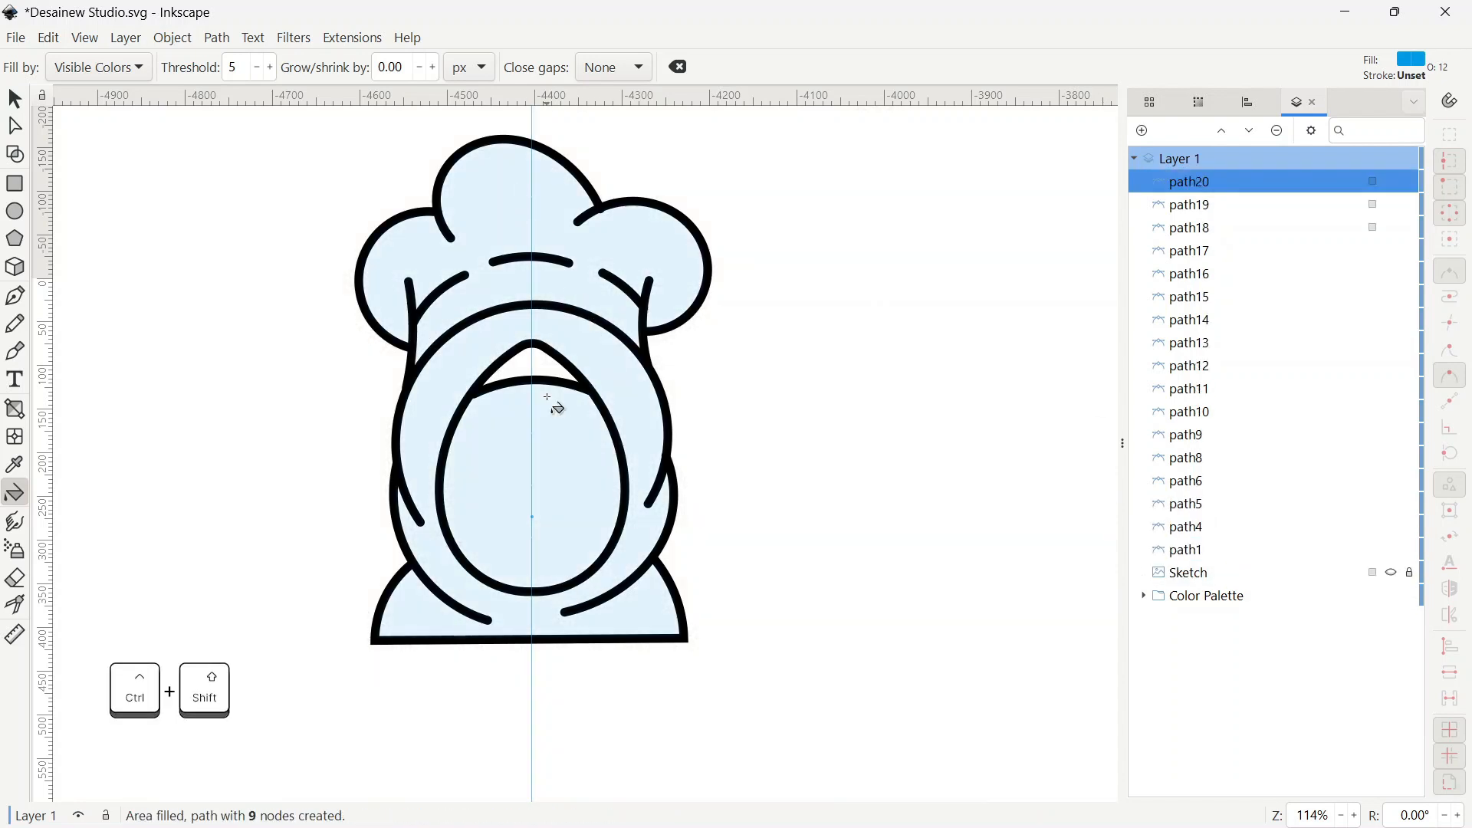
pyautogui.click(541, 357)
# - Make the Sketch image visible again and leave nothing selected
pyautogui.click(14, 98)
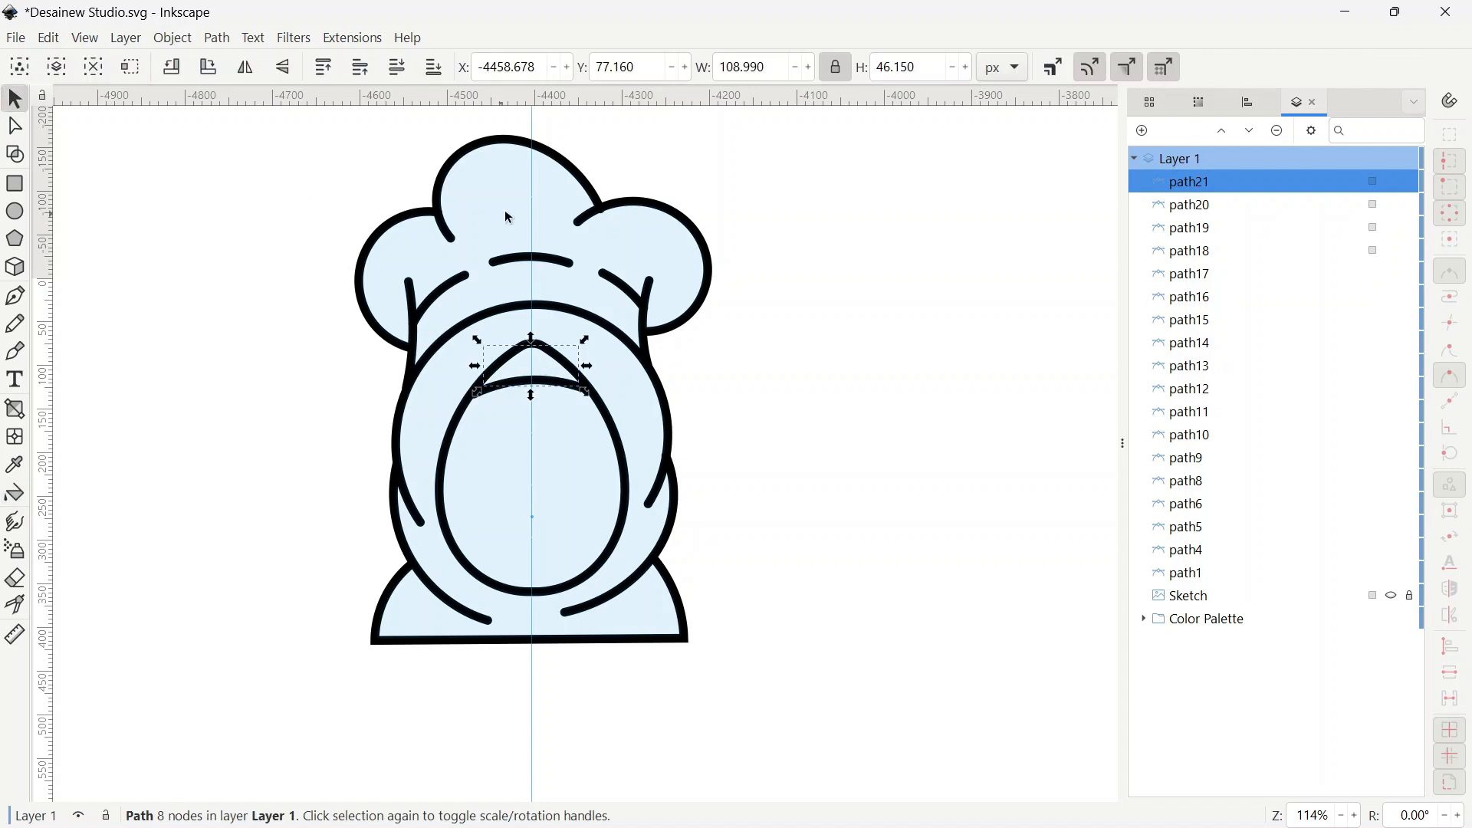
pyautogui.click(536, 303)
pyautogui.click(1392, 596)
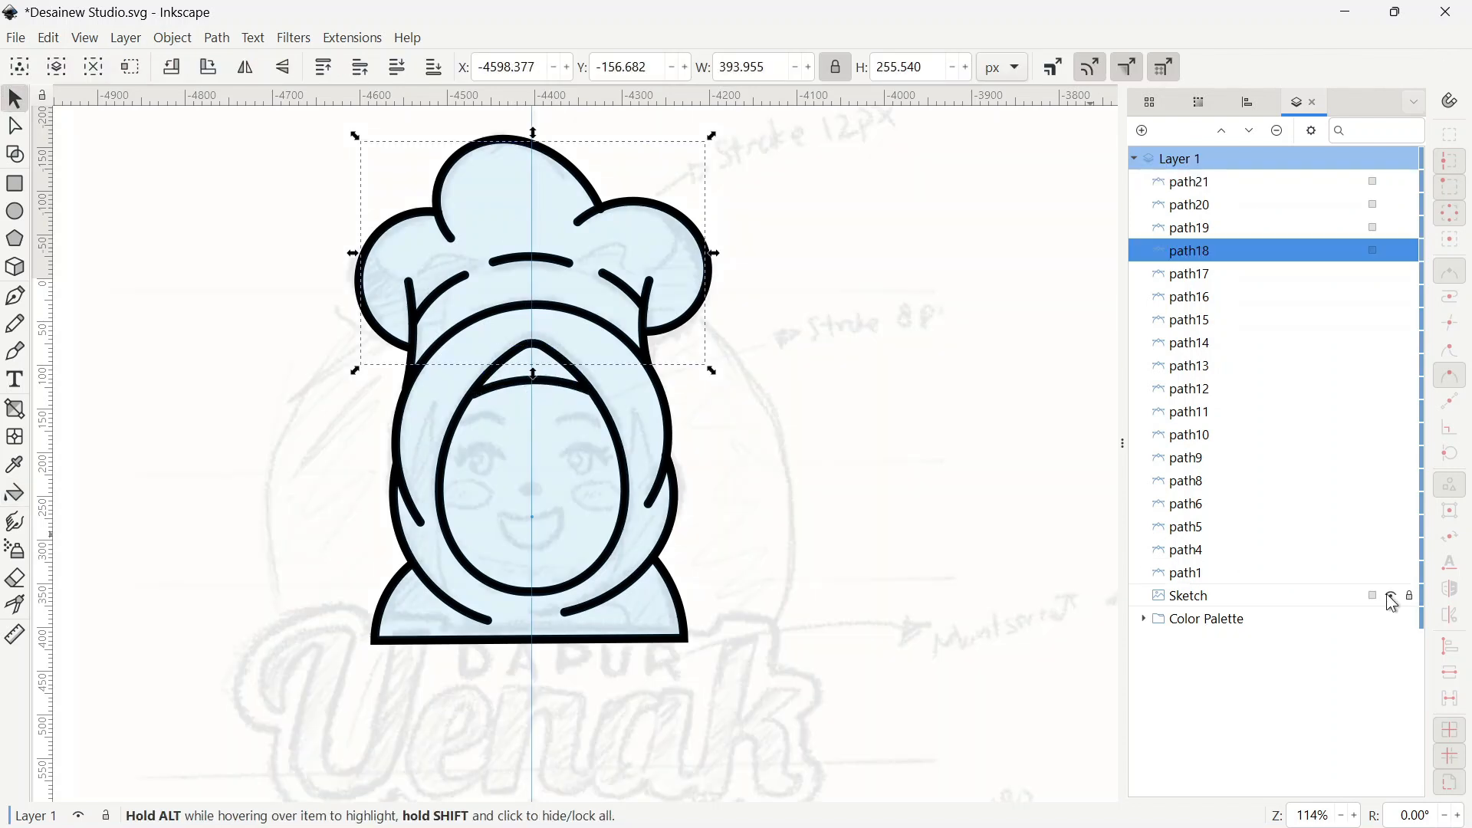
pyautogui.click(571, 502)
pyautogui.click(145, 457)
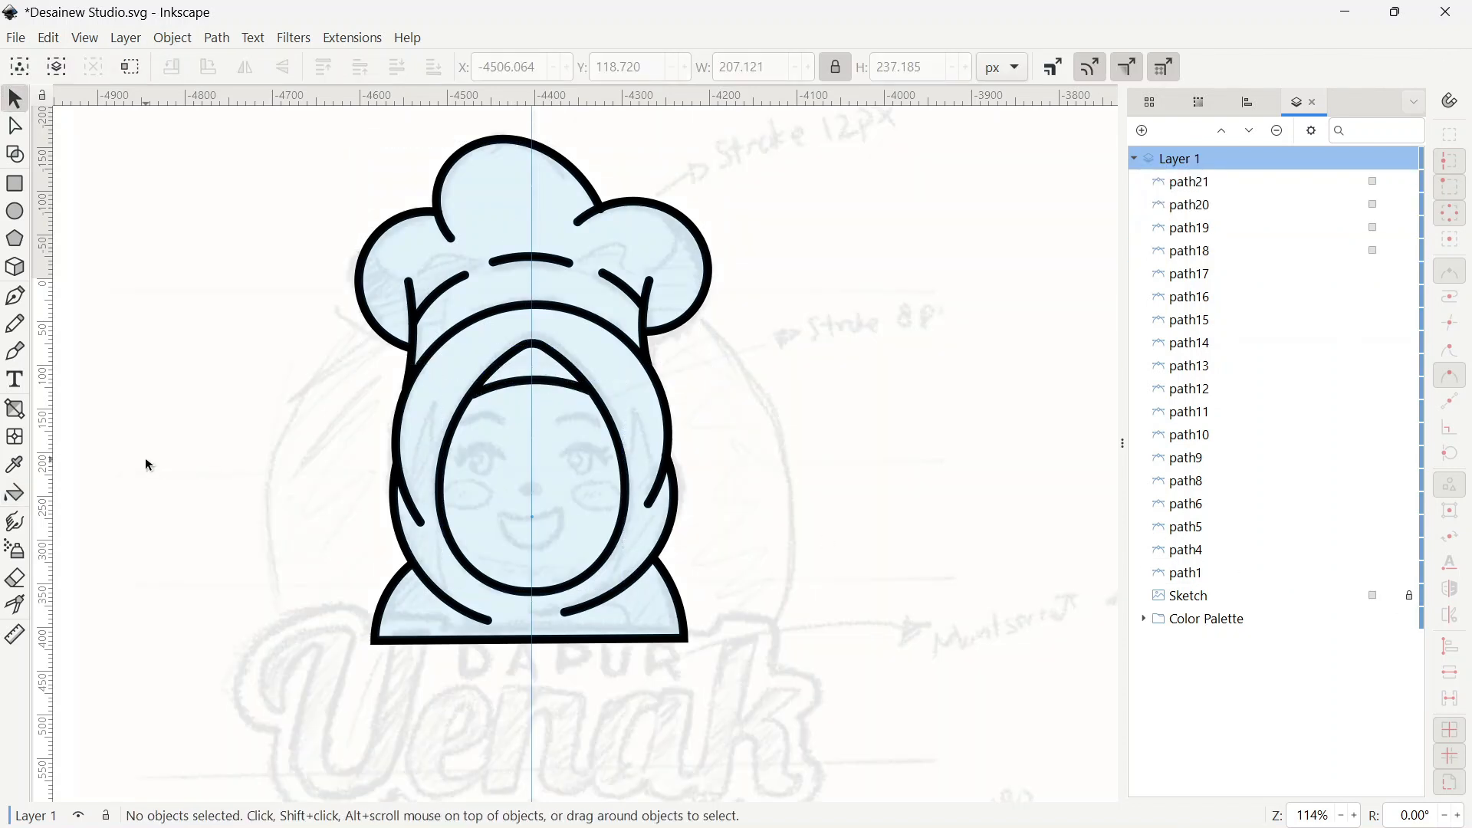
# - Trace the left hijab shadow as a closed shape from its pointed upper tip down to the lower left curve
pyautogui.press('b')
pyautogui.scroll(4, 366, 405)
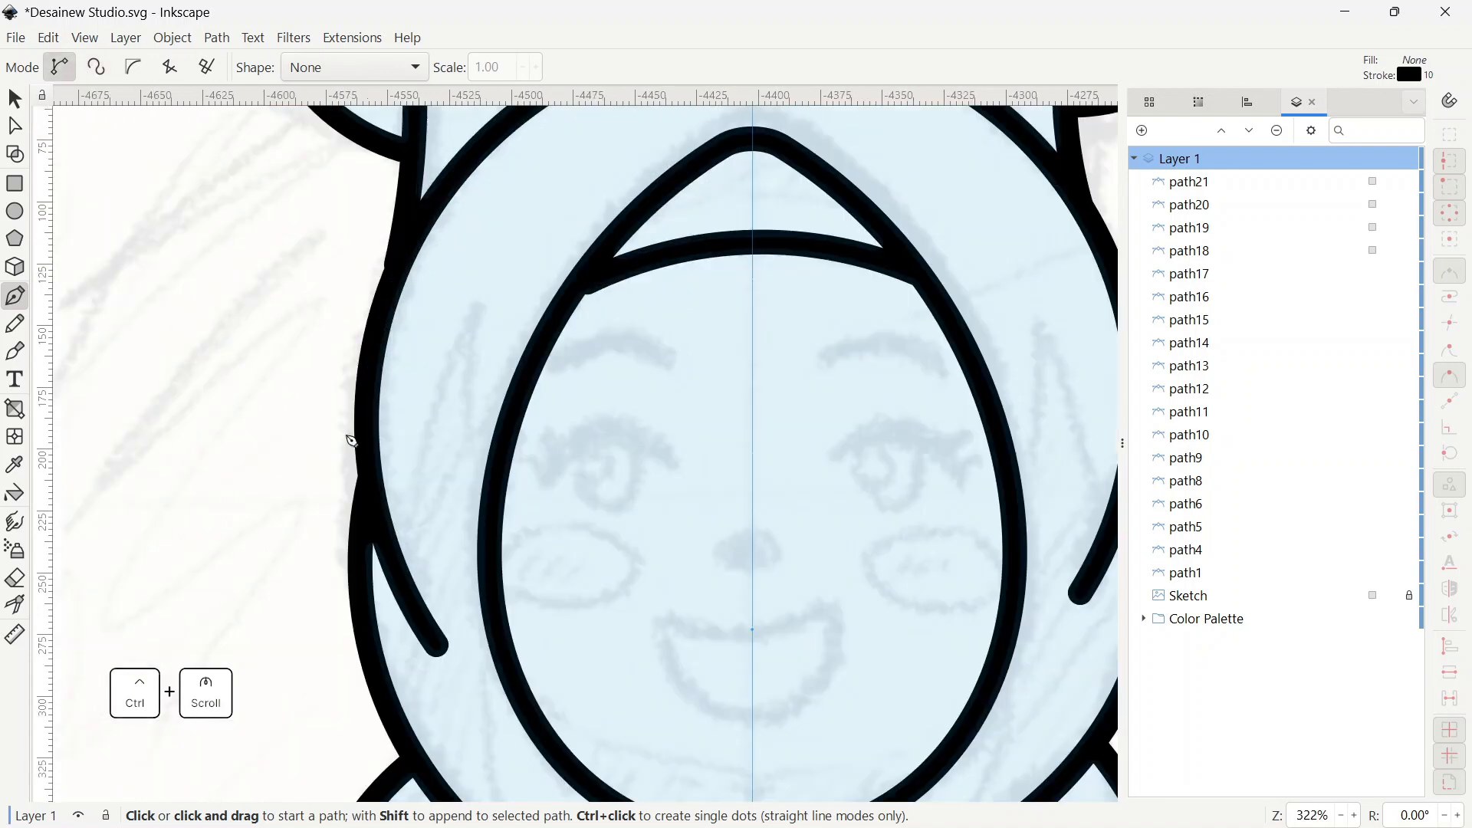
pyautogui.click(386, 541)
pyautogui.moveTo(429, 396); pyautogui.dragTo(466, 418)
pyautogui.click(491, 281)
pyautogui.scroll(-3, 486, 543)
pyautogui.click(493, 391)
pyautogui.moveTo(484, 493); pyautogui.dragTo(487, 542)
pyautogui.click(513, 617)
pyautogui.click(404, 504)
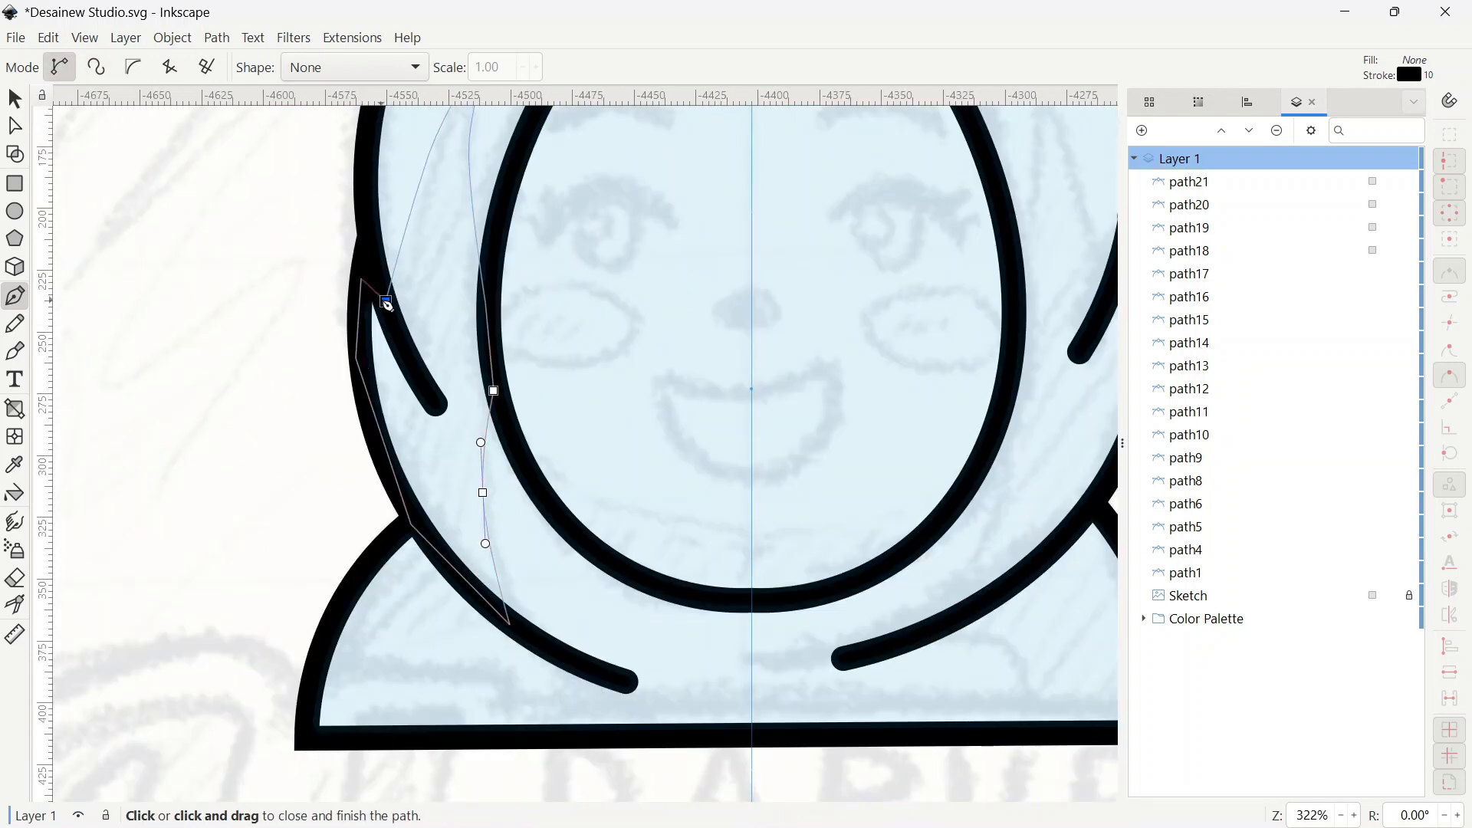
pyautogui.click(386, 300)
# - Give the left hijab shadow a flat blue fill and remove its stroke
pyautogui.scroll(-1, 218, 621)
pyautogui.hotkey('ctrl', 'shift', 'f')
pyautogui.click(1160, 133)
pyautogui.click(1173, 163)
pyautogui.click(1201, 310)
pyautogui.hotkey('ctrl', 'z')
pyautogui.click(1242, 133)
pyautogui.click(1146, 163)
# - Trace the right hijab shadow as a closed shape between the face outline and the hijab's outer edge
pyautogui.click(752, 439)
pyautogui.moveTo(805, 360)
pyautogui.mouseDown()
pyautogui.moveTo(774, 419)
pyautogui.moveTo(804, 418)
pyautogui.mouseUp()
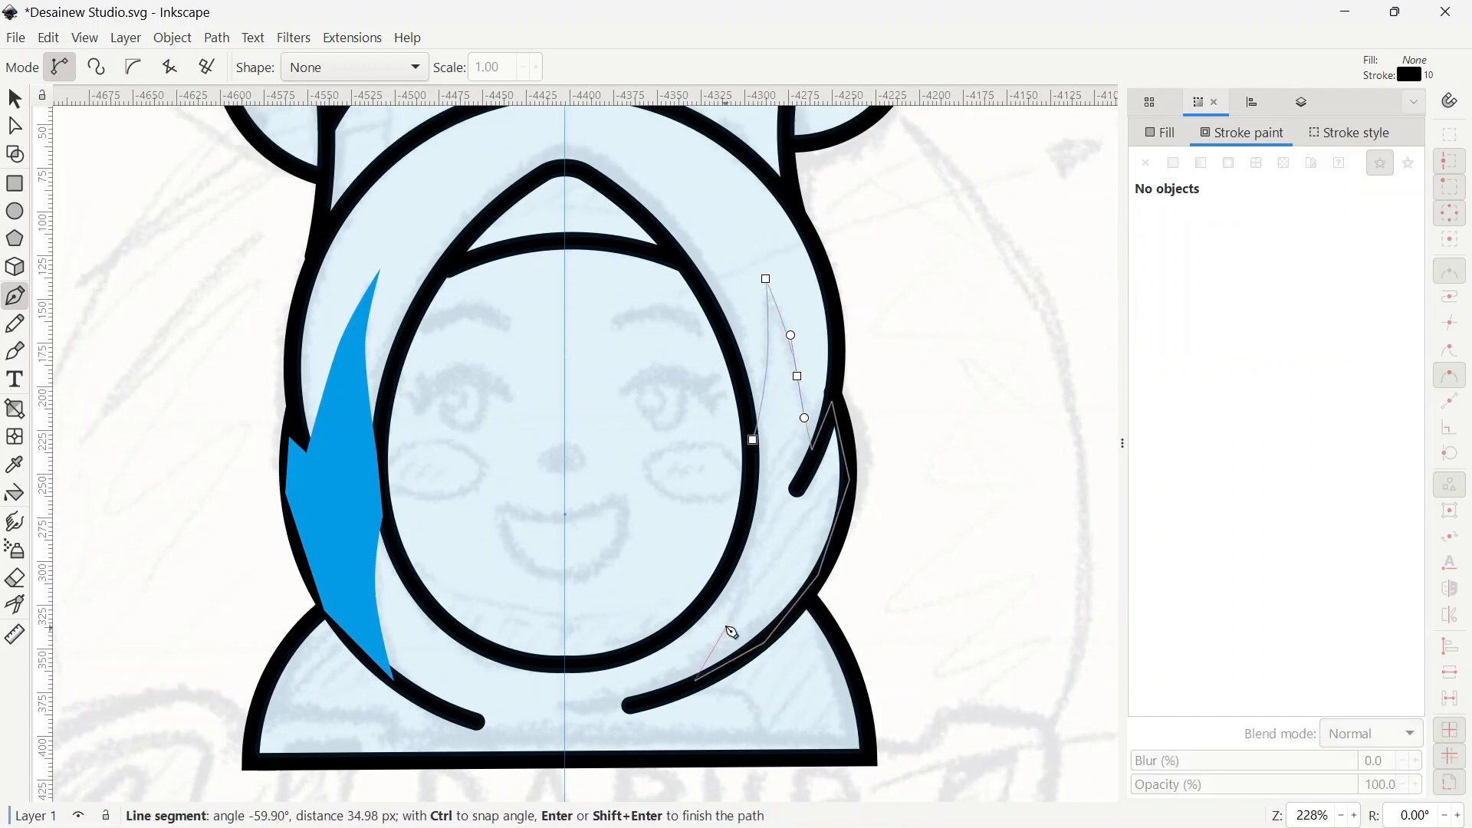
pyautogui.click(752, 439)
pyautogui.scroll(-6, 729, 499)
# - Trace a closed shadow shape over the right shoulder, curving from the hijab edge down to the base line
pyautogui.click(695, 511)
pyautogui.moveTo(752, 522); pyautogui.dragTo(780, 548)
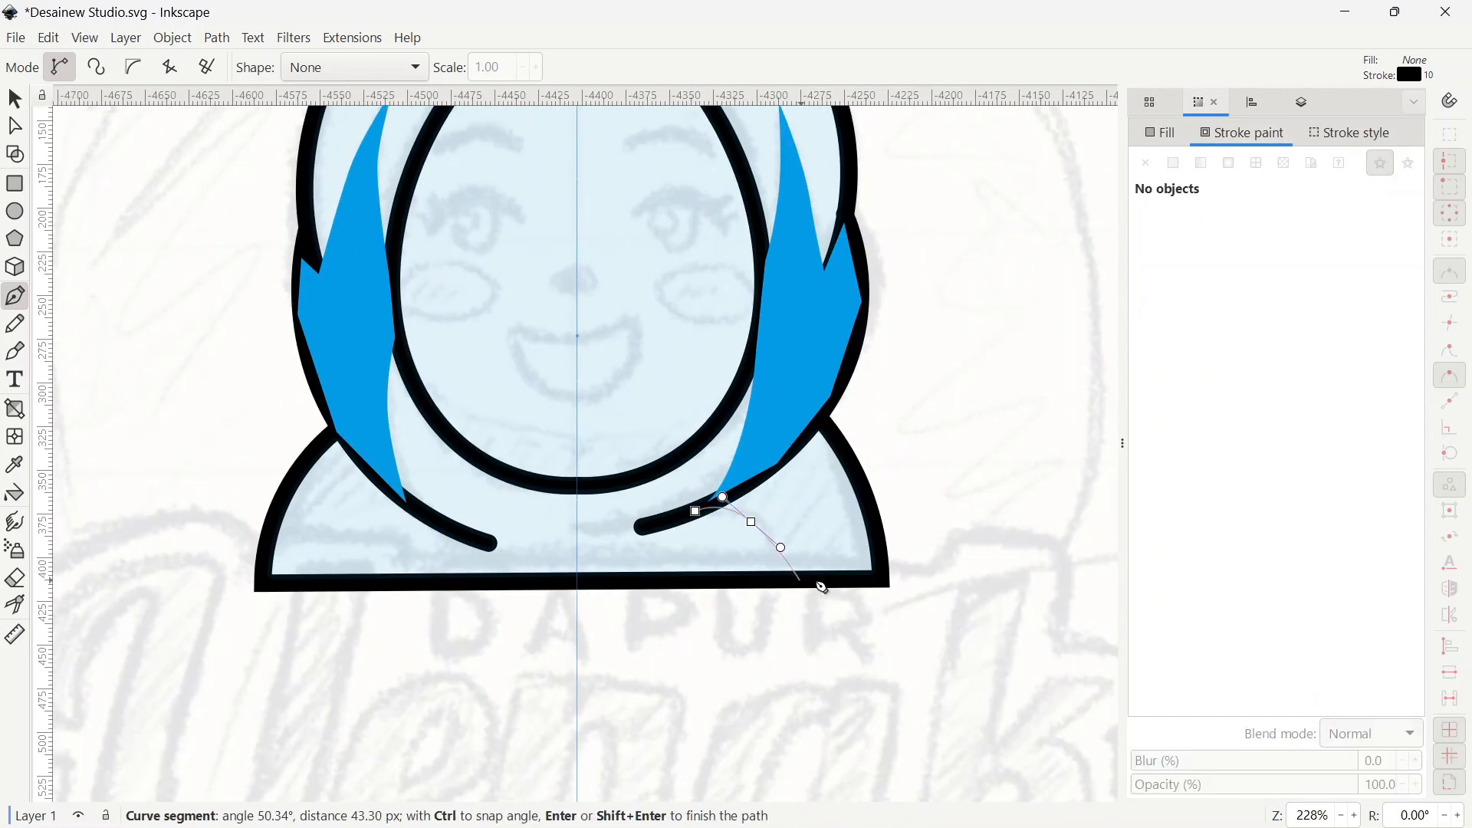
pyautogui.click(833, 432)
pyautogui.click(818, 417)
pyautogui.click(750, 478)
pyautogui.click(695, 511)
# - Trace a closed shadow shape over the left shoulder between the hijab's lower curve and the base line
pyautogui.moveTo(399, 491); pyautogui.dragTo(470, 479)
pyautogui.click(402, 421)
pyautogui.click(467, 481)
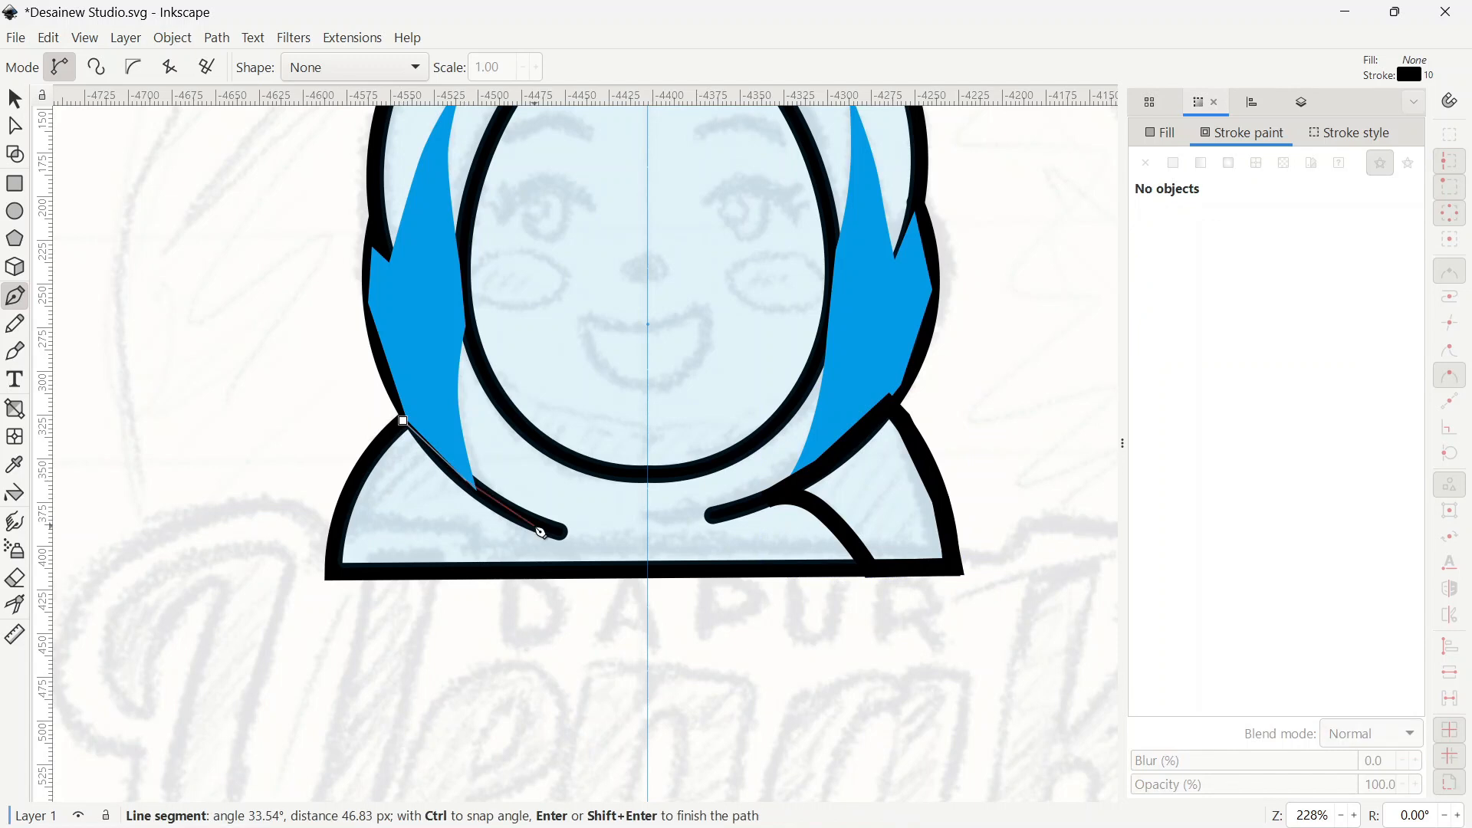
pyautogui.click(333, 570)
pyautogui.click(402, 421)
# - Give both shoulder shadows a flat 039be5ff blue fill and remove their strokes
pyautogui.click(21, 96)
pyautogui.keyDown('shift'); pyautogui.click(828, 563); pyautogui.keyUp('shift')
pyautogui.click(1161, 133)
pyautogui.click(1174, 163)
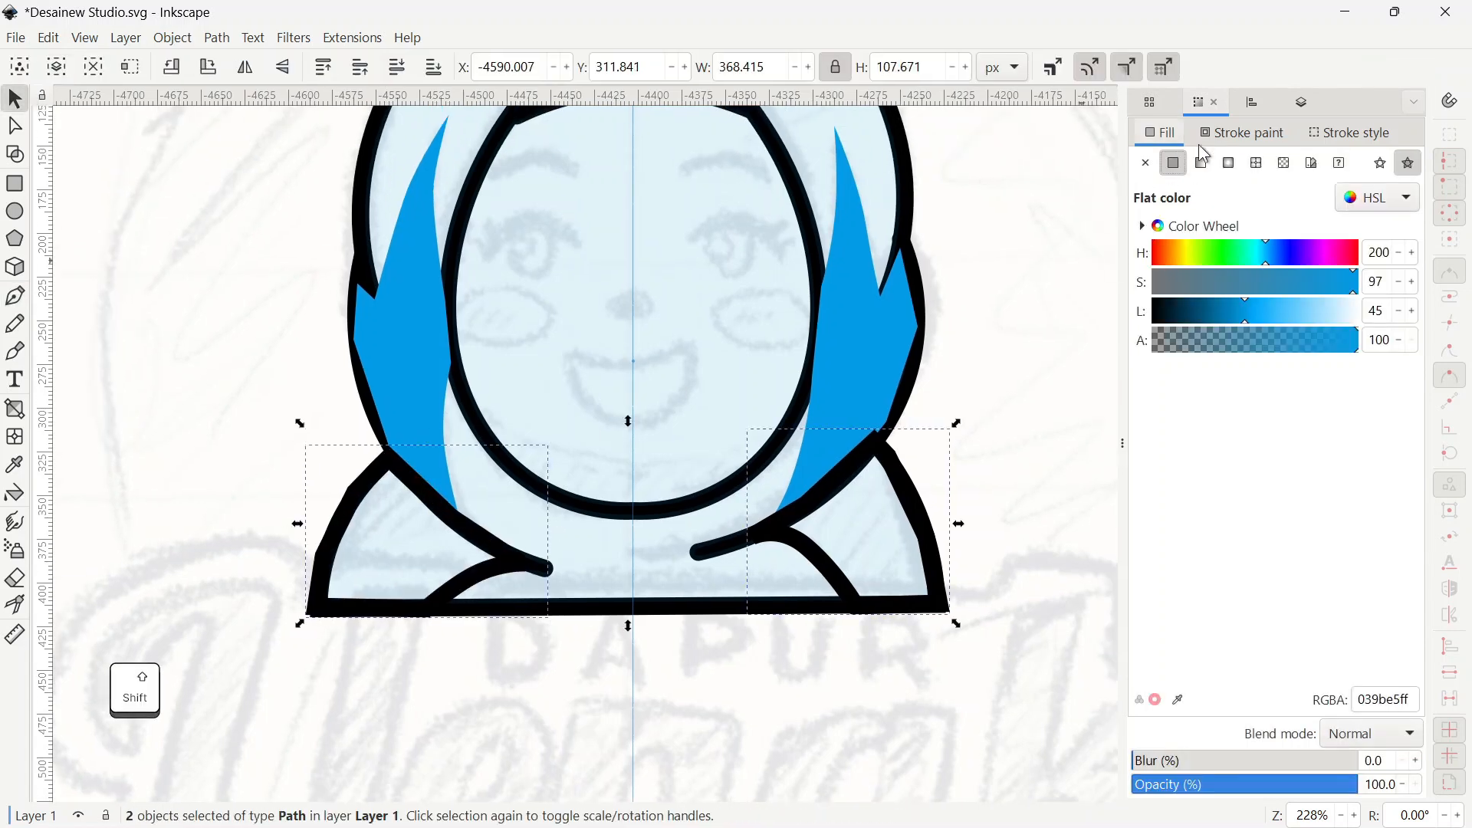
pyautogui.click(1241, 133)
pyautogui.click(1146, 162)
pyautogui.press('b')
pyautogui.click(474, 422)
pyautogui.hotkey('ctrl', 'z')
pyautogui.click(474, 423)
pyautogui.hotkey('ctrl', 'z')
# - Draw a closed crescent shadow with Spiro curves along the chin inside the face outline
pyautogui.click(96, 66)
pyautogui.click(474, 418)
pyautogui.click(629, 467)
pyautogui.hotkey('ctrl', 'z')
pyautogui.click(631, 480)
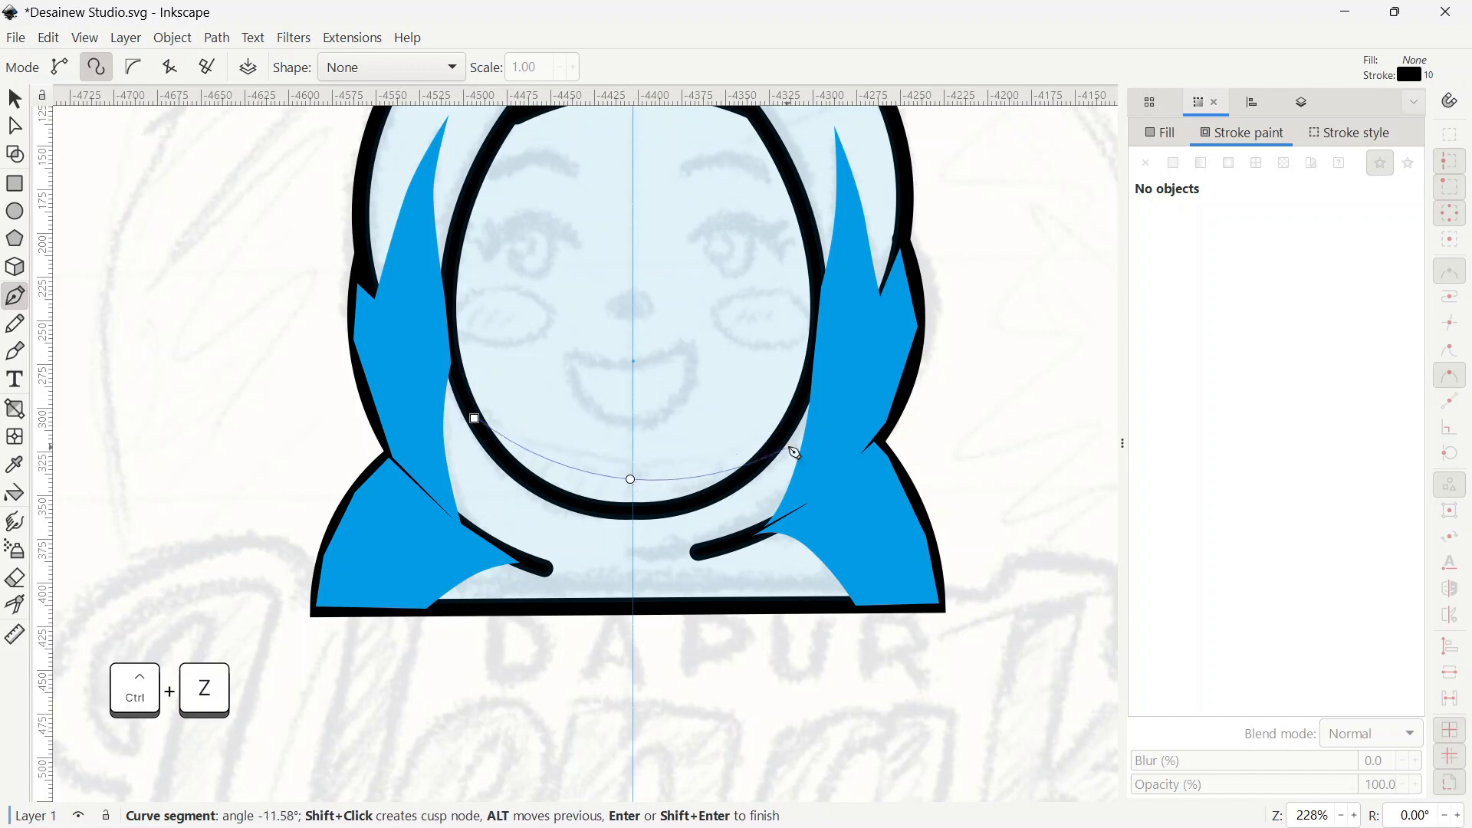
pyautogui.keyDown('shift'); pyautogui.click(790, 422); pyautogui.keyUp('shift')
pyautogui.click(630, 513)
pyautogui.keyDown('shift'); pyautogui.click(474, 418); pyautogui.keyUp('shift')
# - Give the chin shadow a flat blue fill and no stroke
pyautogui.click(1161, 133)
pyautogui.click(1173, 162)
pyautogui.click(1240, 133)
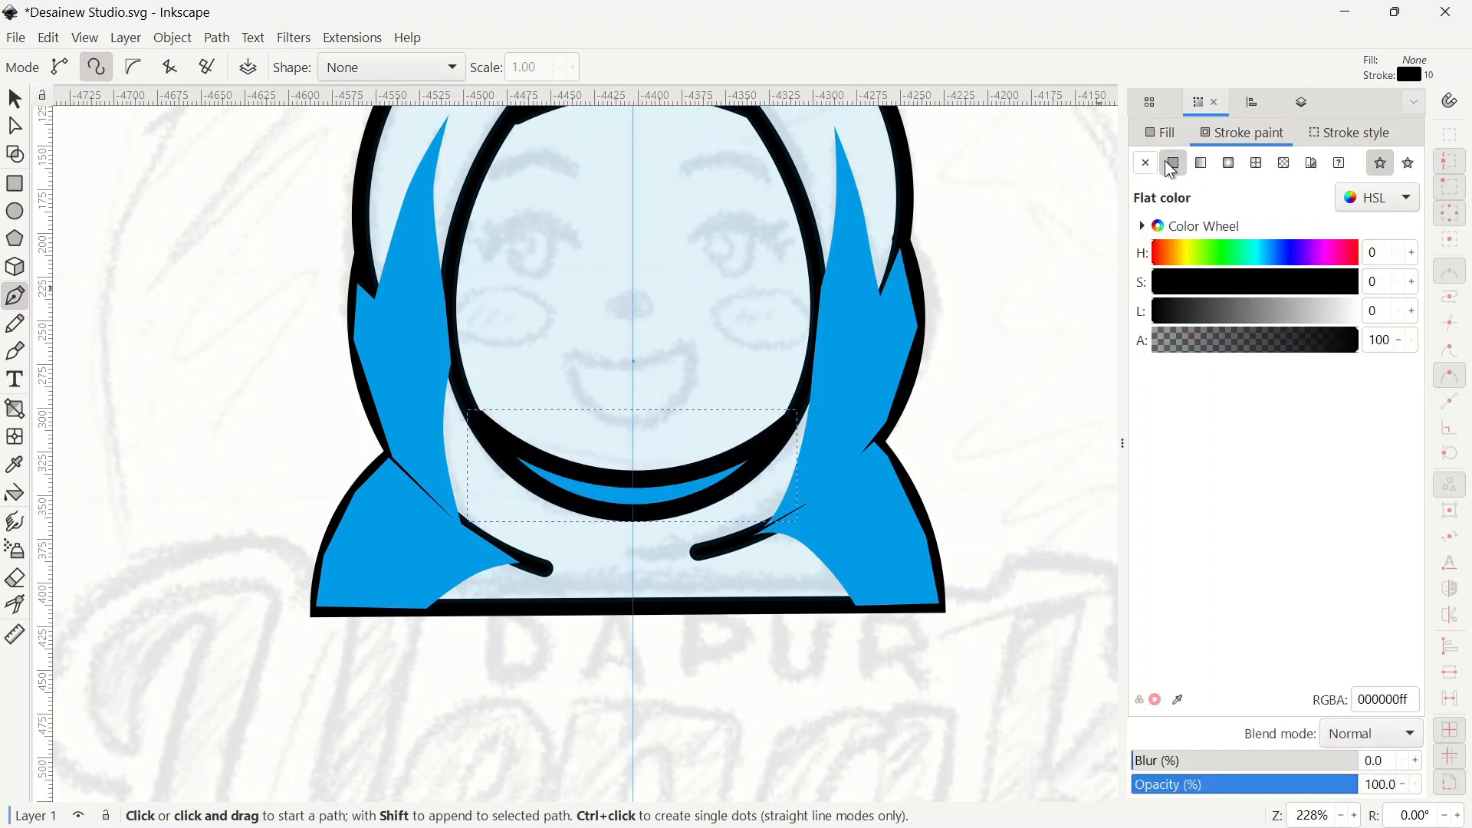
pyautogui.click(1146, 163)
pyautogui.click(16, 100)
# - Trace the smiling mouth as a closed outline and set its stroke joins to round
pyautogui.press('b')
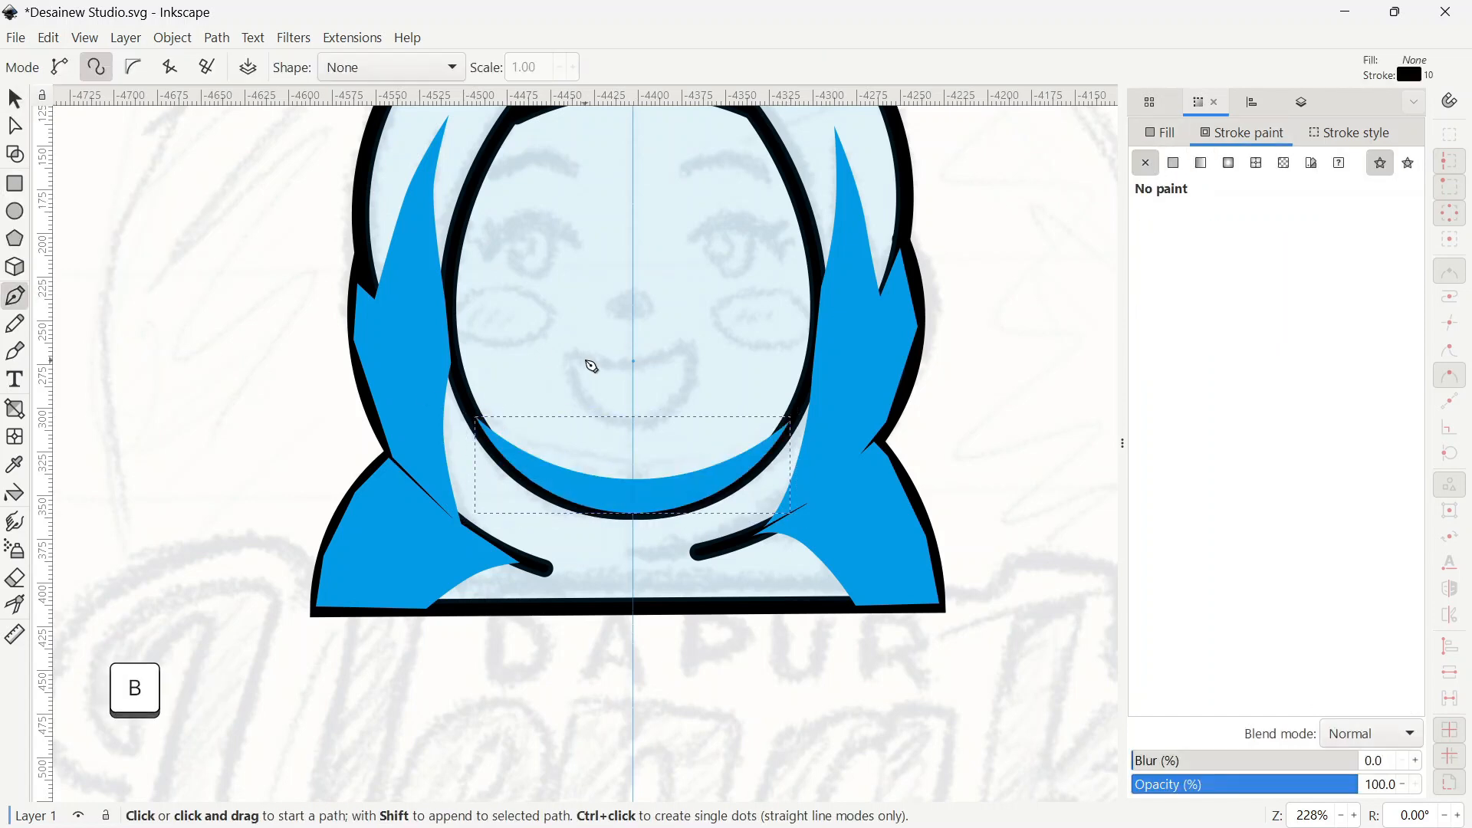
pyautogui.click(577, 349)
pyautogui.click(630, 365)
pyautogui.keyDown('shift'); pyautogui.click(577, 349); pyautogui.keyUp('shift')
pyautogui.click(1350, 133)
pyautogui.click(1239, 263)
pyautogui.click(14, 100)
# - Draw an ellipse over one cheek's blush and duplicate it for the other cheek
pyautogui.click(14, 154)
pyautogui.click(15, 211)
pyautogui.moveTo(712, 299)
pyautogui.mouseDown()
pyautogui.moveTo(807, 357)
pyautogui.moveTo(770, 323)
pyautogui.moveTo(513, 330)
pyautogui.mouseUp()
pyautogui.click(15, 100)
pyautogui.hotkey('ctrl', 'd')
# - Trace the right eyebrow as a curved open stroke
pyautogui.press('b')
pyautogui.moveTo(724, 179)
pyautogui.mouseDown()
pyautogui.moveTo(703, 244)
pyautogui.moveTo(523, 225)
pyautogui.mouseUp()
pyautogui.click(656, 235)
pyautogui.click(700, 224)
pyautogui.doubleClick(749, 241)
# - Duplicate the right eyebrow and flip the copy horizontally for the left eyebrow
pyautogui.click(14, 100)
pyautogui.hotkey('ctrl', 'd')
pyautogui.click(245, 67)
# - Trace the right eye's upper lid as a closed crescent shape
pyautogui.press('b')
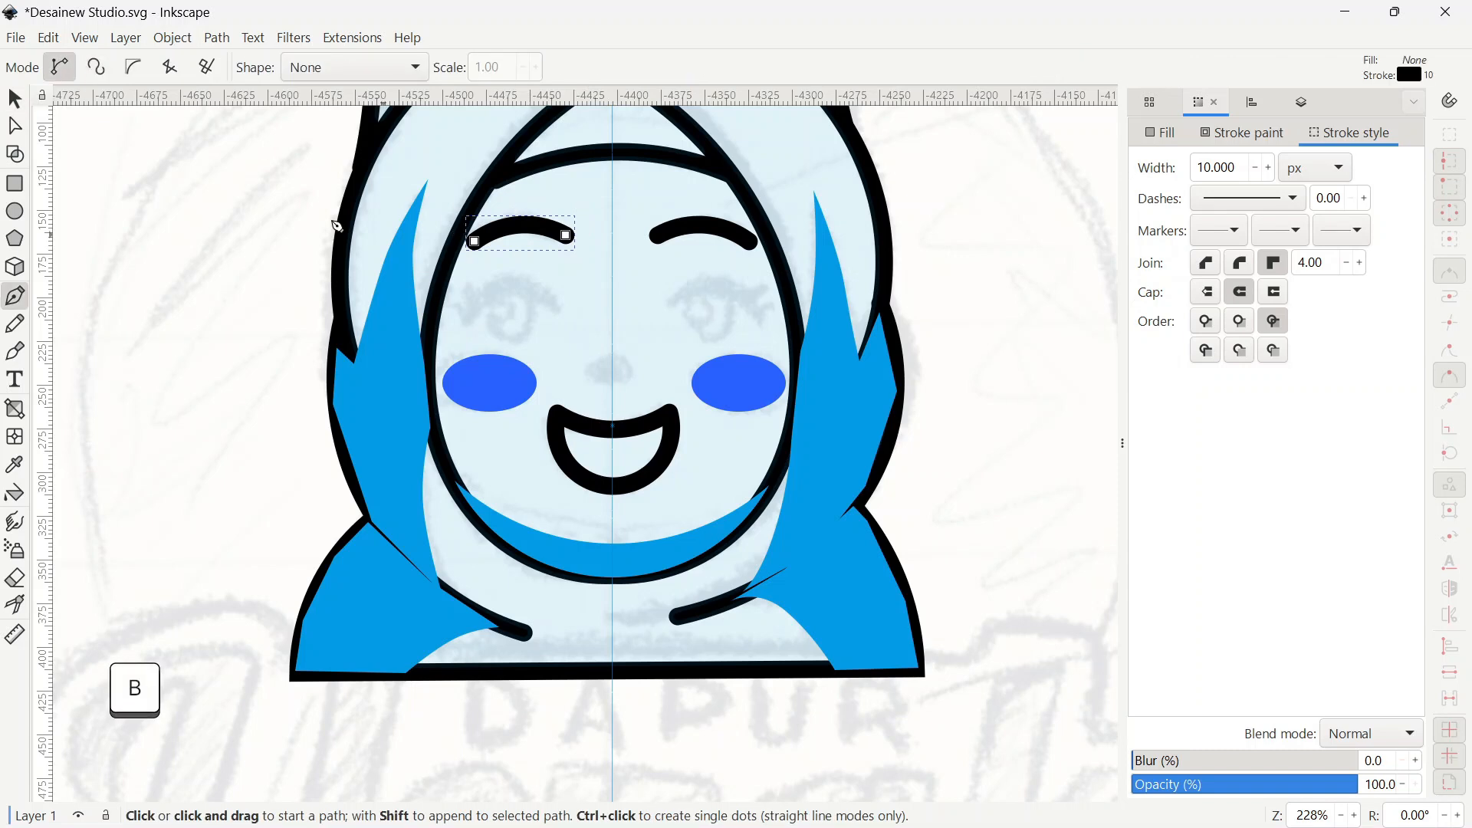
pyautogui.click(666, 300)
pyautogui.keyDown('shift'); pyautogui.click(667, 301); pyautogui.keyUp('shift')
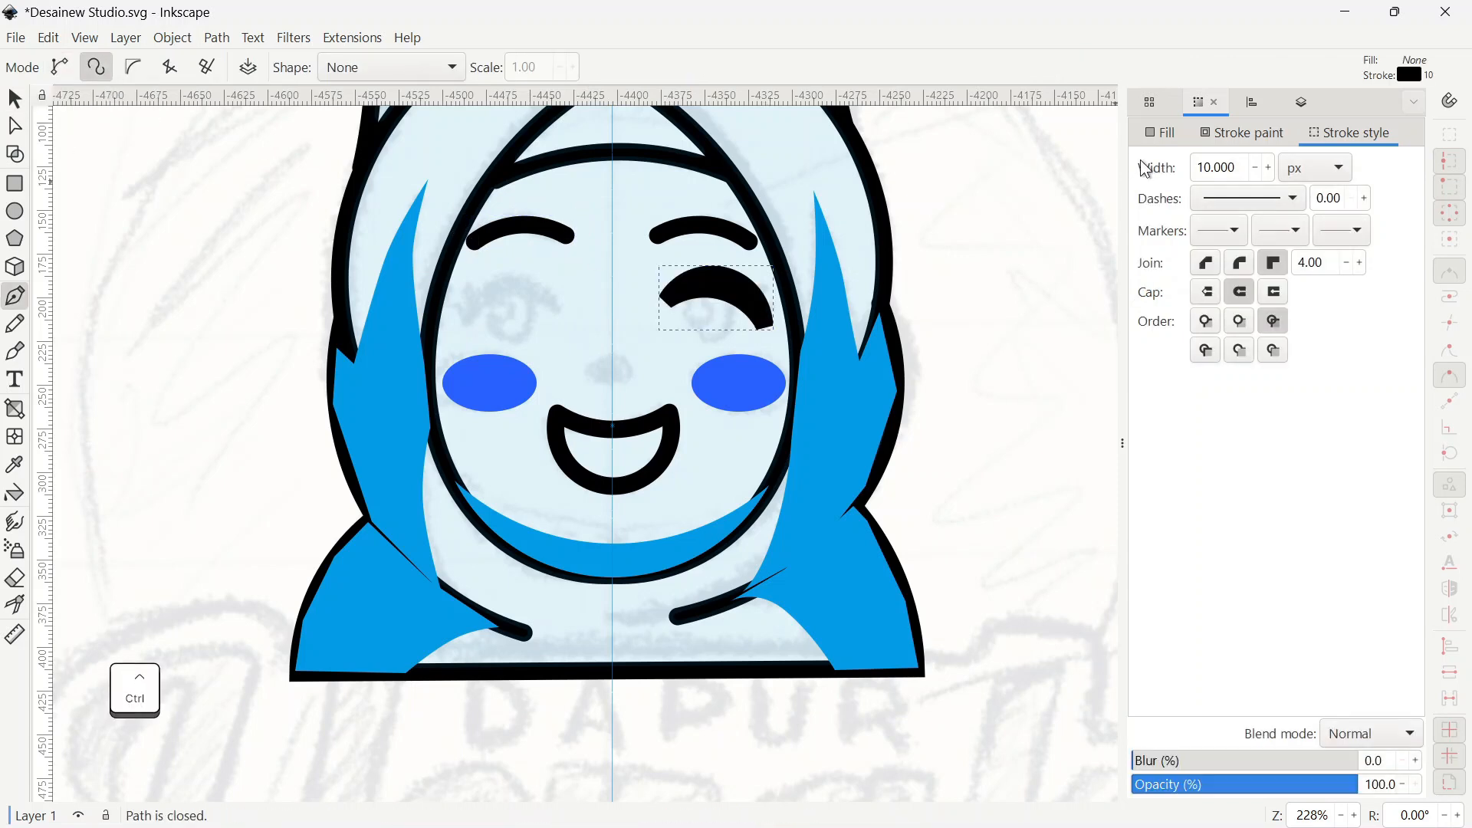
# - Fill the right eyelid crescent with flat black and remove its stroke
pyautogui.click(1159, 133)
pyautogui.click(1173, 162)
pyautogui.click(1243, 133)
pyautogui.click(1146, 163)
pyautogui.click(1159, 132)
pyautogui.moveTo(1210, 312); pyautogui.dragTo(1146, 314)
# - Draw a small pointed eyelash at the outer end of the right eyelid and duplicate it just below
pyautogui.scroll(4, 767, 279)
pyautogui.scroll(1, 608, 400)
pyautogui.click(597, 375)
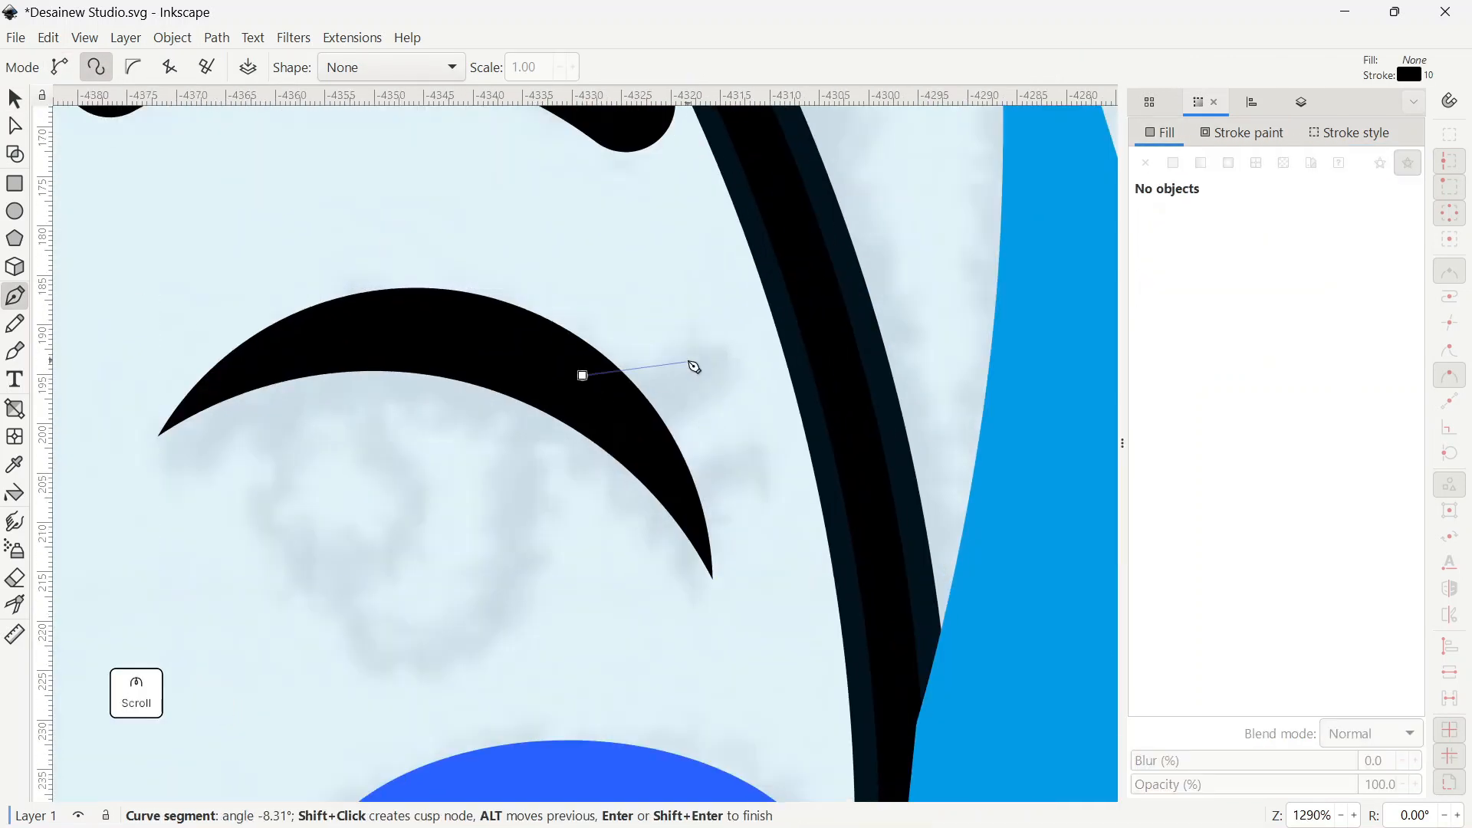
pyautogui.keyDown('shift'); pyautogui.click(585, 379); pyautogui.keyUp('shift')
pyautogui.press('s')
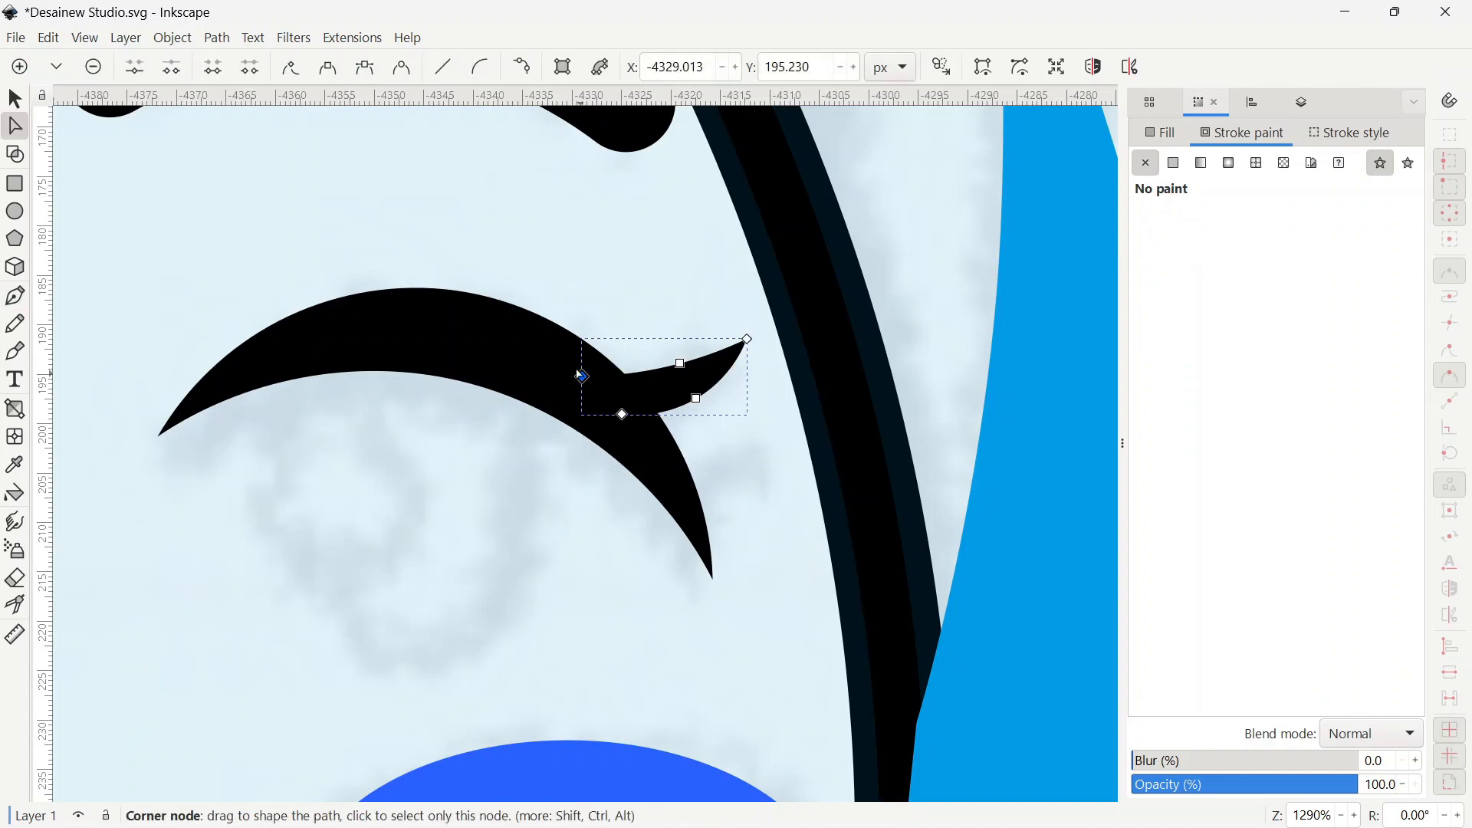
pyautogui.hotkey('ctrl', 'd')
pyautogui.moveTo(621, 403); pyautogui.dragTo(673, 484)
# - Draw an ellipse for the right eye beneath its lid and enlarge it to about 33 by 37.5 px
pyautogui.scroll(-3, 609, 392)
pyautogui.scroll(1, 459, 437)
pyautogui.click(15, 211)
pyautogui.moveTo(503, 368); pyautogui.dragTo(656, 533)
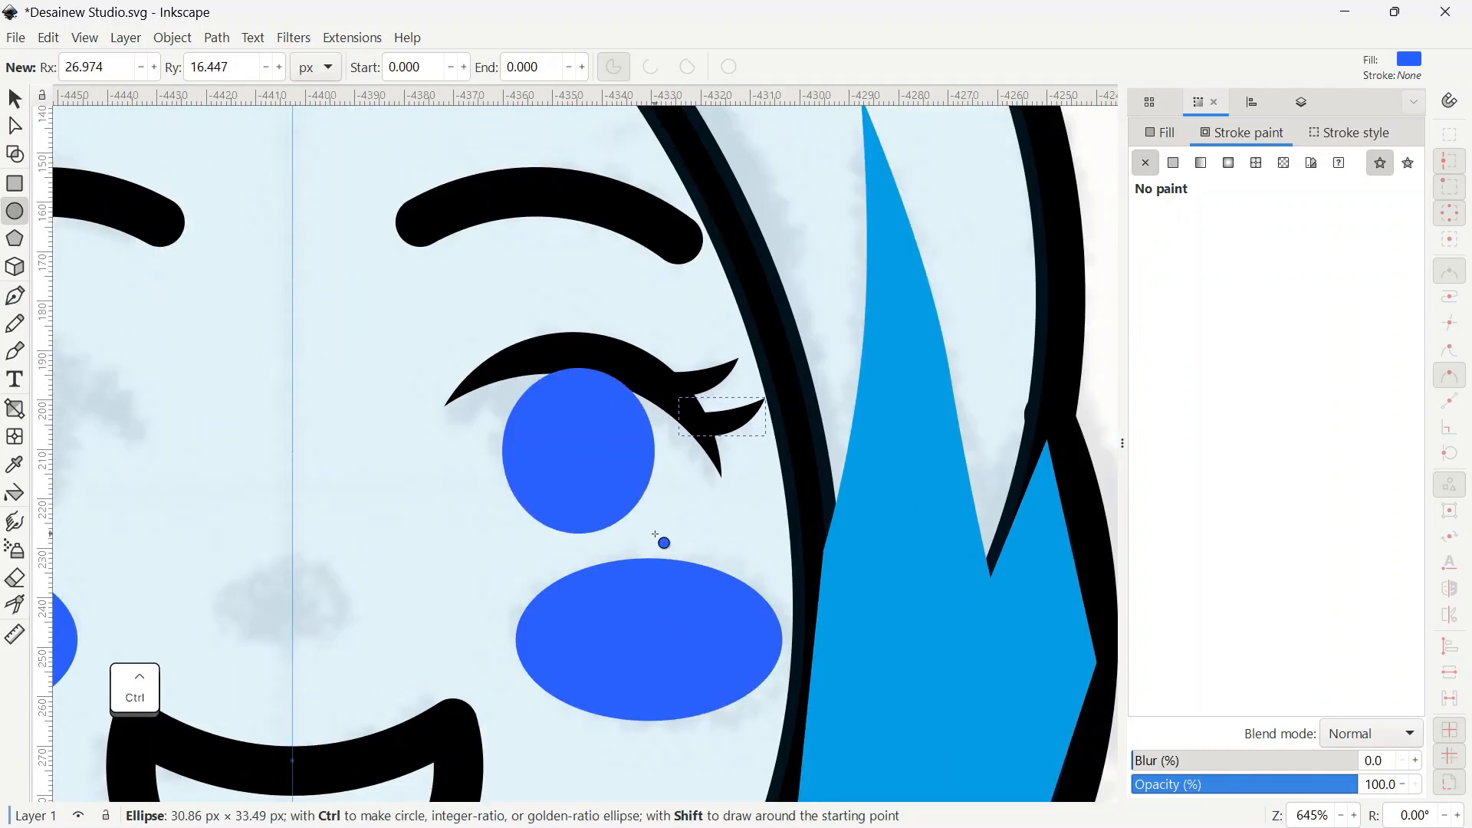
pyautogui.click(13, 102)
pyautogui.moveTo(579, 360); pyautogui.dragTo(579, 340)
pyautogui.moveTo(497, 443); pyautogui.dragTo(486, 443)
pyautogui.keyDown('ctrl'); pyautogui.scroll(-1, 653, 448); pyautogui.keyUp('ctrl')
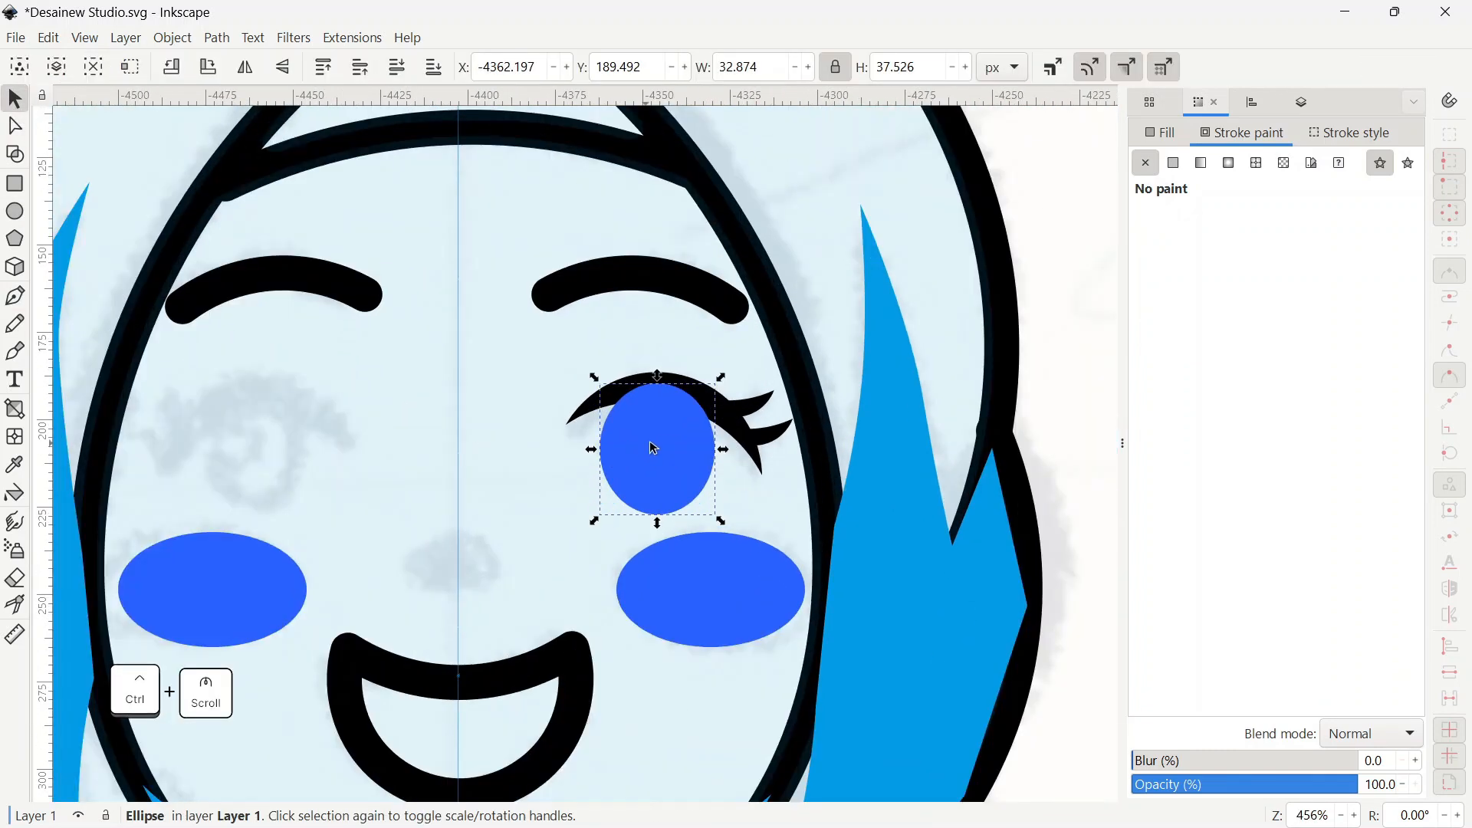
# - Add a white highlight ellipse of about 13 by 15 px inside the right eye and fill the eye ellipse with black
pyautogui.hotkey('ctrl', 'shift', 'f')
pyautogui.moveTo(1282, 311); pyautogui.dragTo(1413, 317)
pyautogui.keyDown('ctrl'); pyautogui.keyDown('shift'); pyautogui.moveTo(721, 520); pyautogui.dragTo(632, 443); pyautogui.keyUp('shift'); pyautogui.keyUp('ctrl')
pyautogui.click(688, 486)
pyautogui.press('d')
pyautogui.click(717, 406)
pyautogui.press('s')
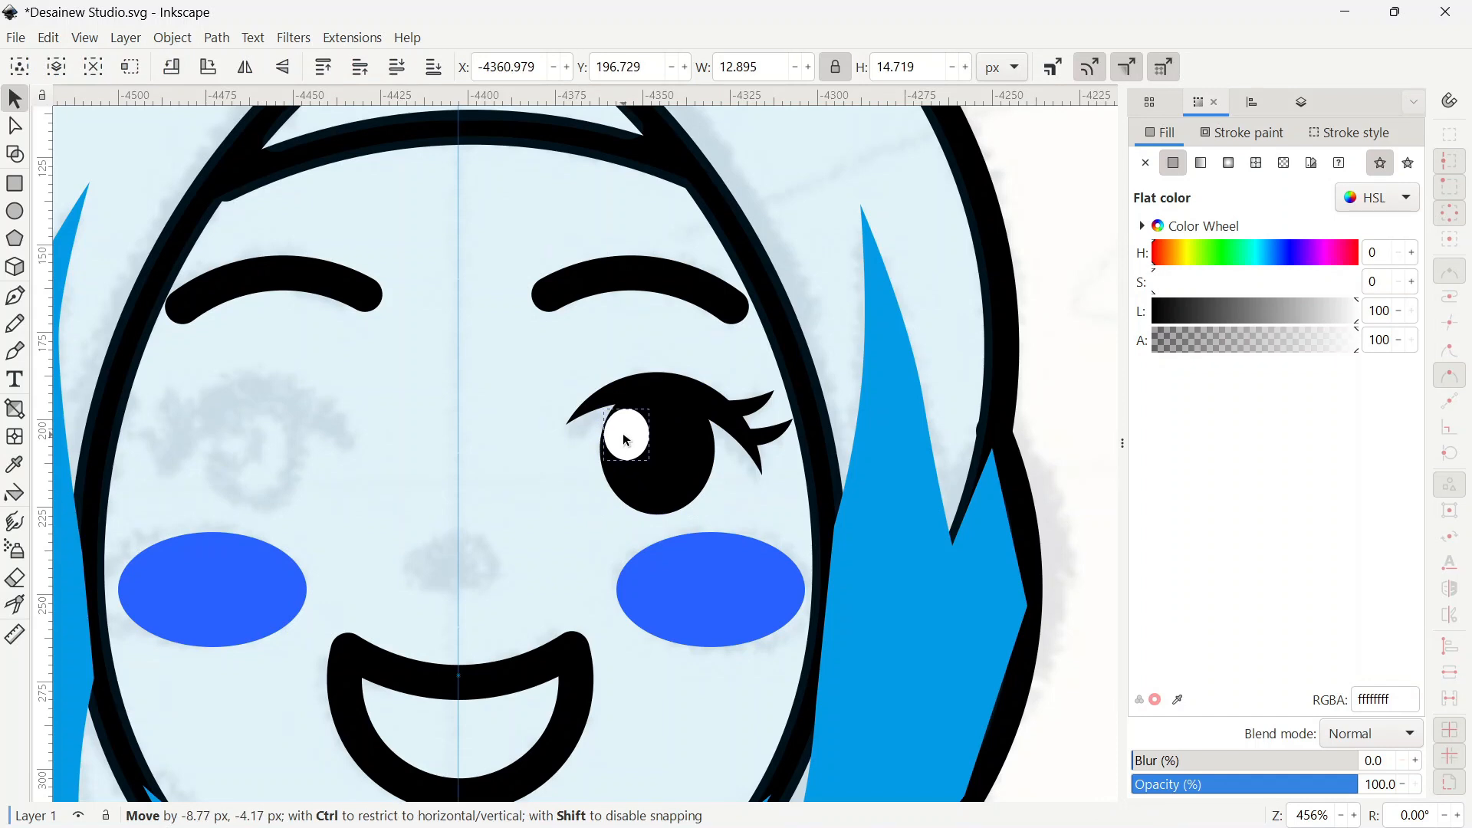
# - Group the right eye's ellipses, lid and lashes, and place a horizontally flipped duplicate over the left eye sketch
pyautogui.keyDown('shift'); pyautogui.click(681, 474); pyautogui.keyUp('shift')
pyautogui.keyDown('shift'); pyautogui.click(694, 392); pyautogui.keyUp('shift')
pyautogui.keyDown('shift'); pyautogui.click(753, 403); pyautogui.keyUp('shift')
pyautogui.keyDown('shift'); pyautogui.click(769, 434); pyautogui.keyUp('shift')
pyautogui.hotkey('ctrl', 'g')
pyautogui.hotkey('ctrl', 'd')
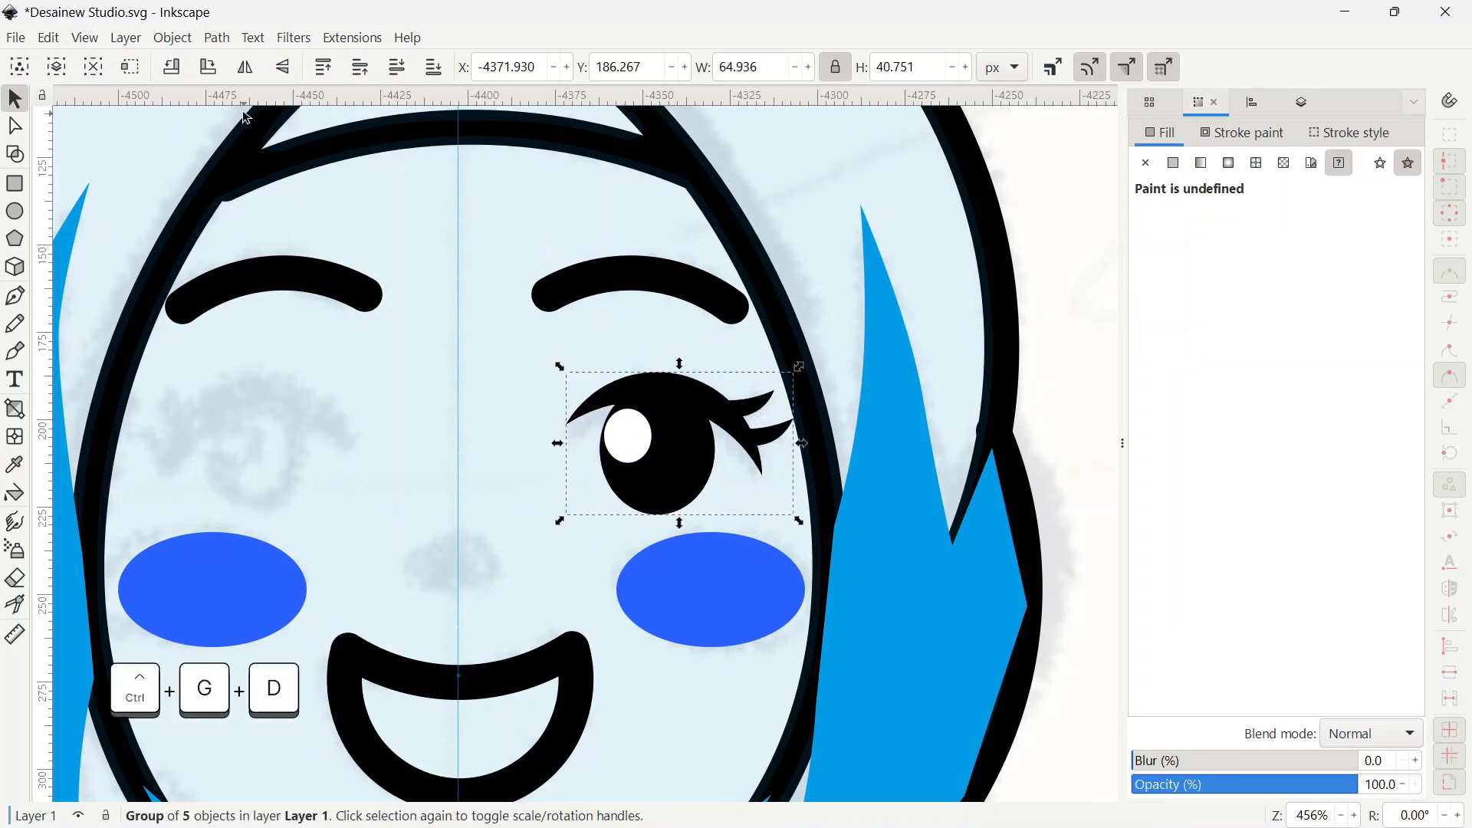
pyautogui.press('h')
pyautogui.keyDown('ctrl'); pyautogui.moveTo(690, 453); pyautogui.dragTo(252, 444); pyautogui.keyUp('ctrl')
# - Group both eyes and center them horizontally on the face outline, aligning relative to the last selected object
pyautogui.keyDown('shift'); pyautogui.click(632, 474); pyautogui.keyUp('shift')
pyautogui.hotkey('ctrl', 'g')
pyautogui.keyDown('ctrl'); pyautogui.scroll(-2, 647, 470); pyautogui.keyUp('ctrl')
pyautogui.keyDown('shift'); pyautogui.click(736, 460); pyautogui.keyUp('shift')
pyautogui.hotkey('ctrl', 'shift', 'a')
pyautogui.click(1262, 247)
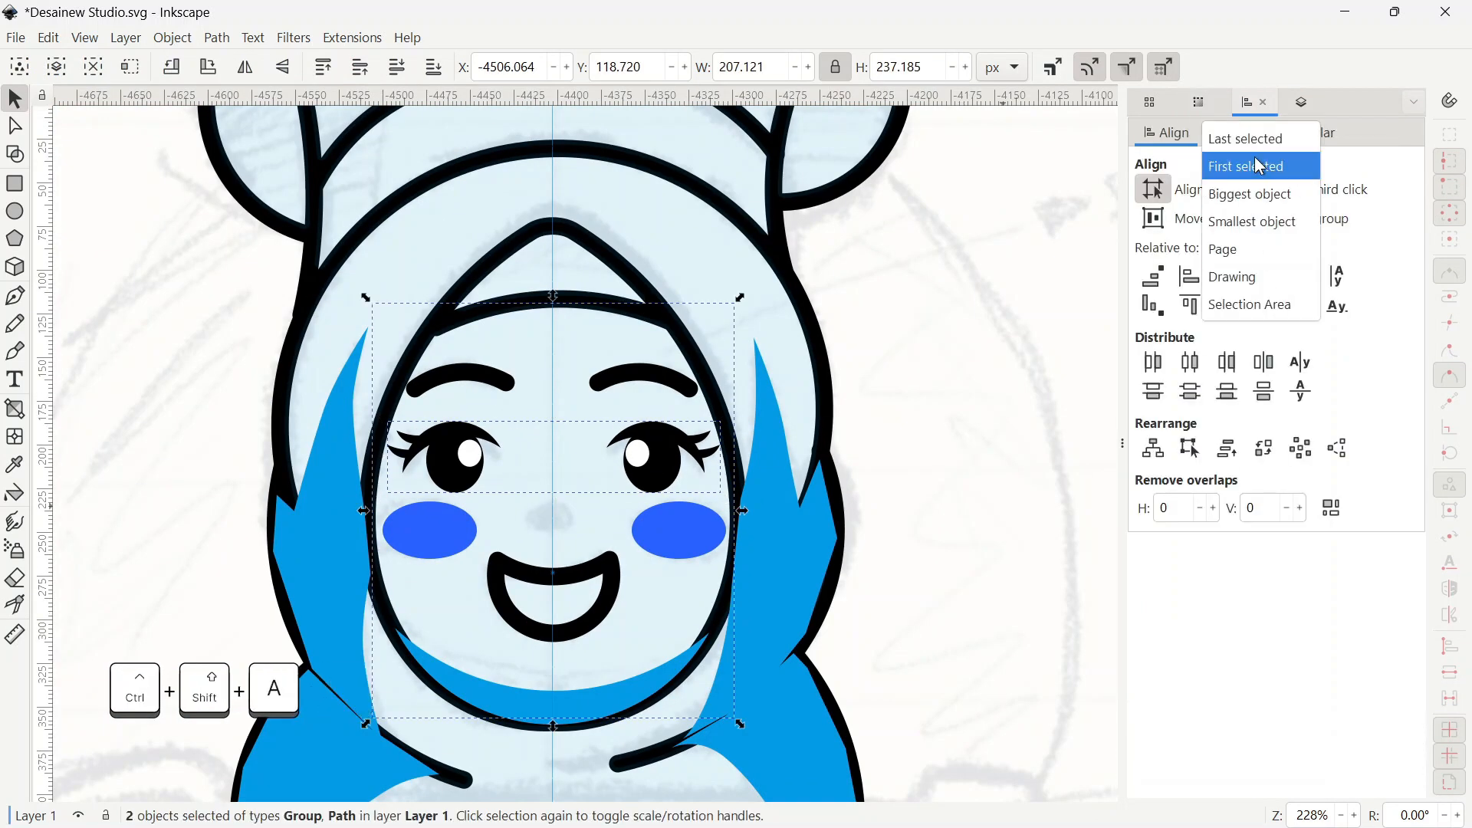
pyautogui.click(1255, 139)
pyautogui.click(1227, 277)
# - Trace the wavy shadow of the chef hat's left puff as a closed curved shape reaching the hat band
pyautogui.click(473, 315)
pyautogui.scroll(3, 507, 338)
pyautogui.keyDown('ctrl'); pyautogui.scroll(-1, 529, 360); pyautogui.keyUp('ctrl')
pyautogui.keyDown('ctrl'); pyautogui.scroll(2, 323, 235); pyautogui.keyUp('ctrl')
pyautogui.press('b')
pyautogui.click(282, 291)
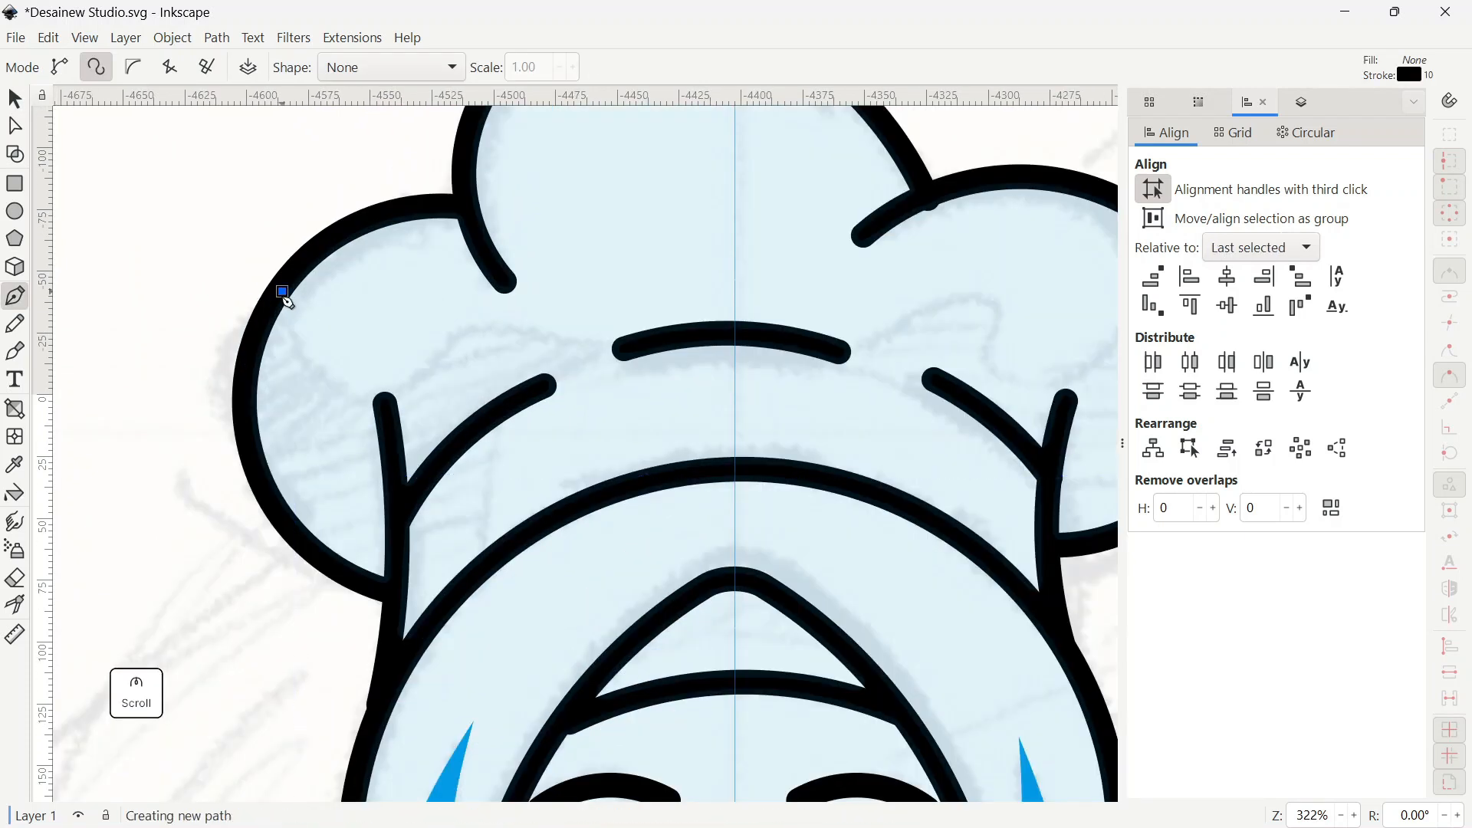
pyautogui.hotkey('ctrl', 'z')
pyautogui.click(494, 326)
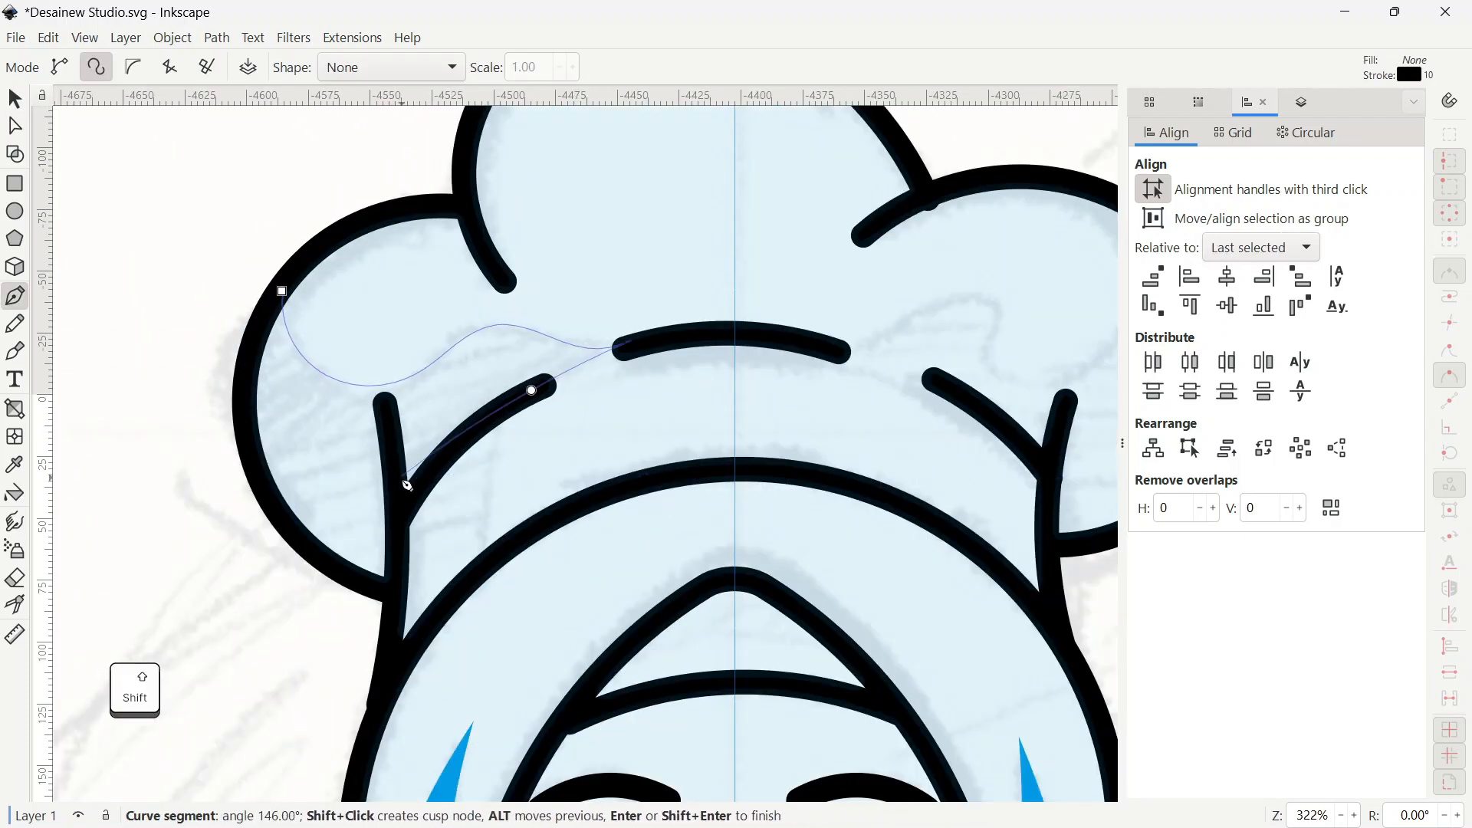
pyautogui.keyDown('shift'); pyautogui.click(393, 583); pyautogui.keyUp('shift')
pyautogui.click(243, 441)
pyautogui.click(282, 292)
# - Give the left puff's shadow a flat blue fill and remove its stroke
pyautogui.hotkey('ctrl', 'shift', 'f')
pyautogui.click(1174, 163)
pyautogui.click(1243, 133)
pyautogui.click(1146, 162)
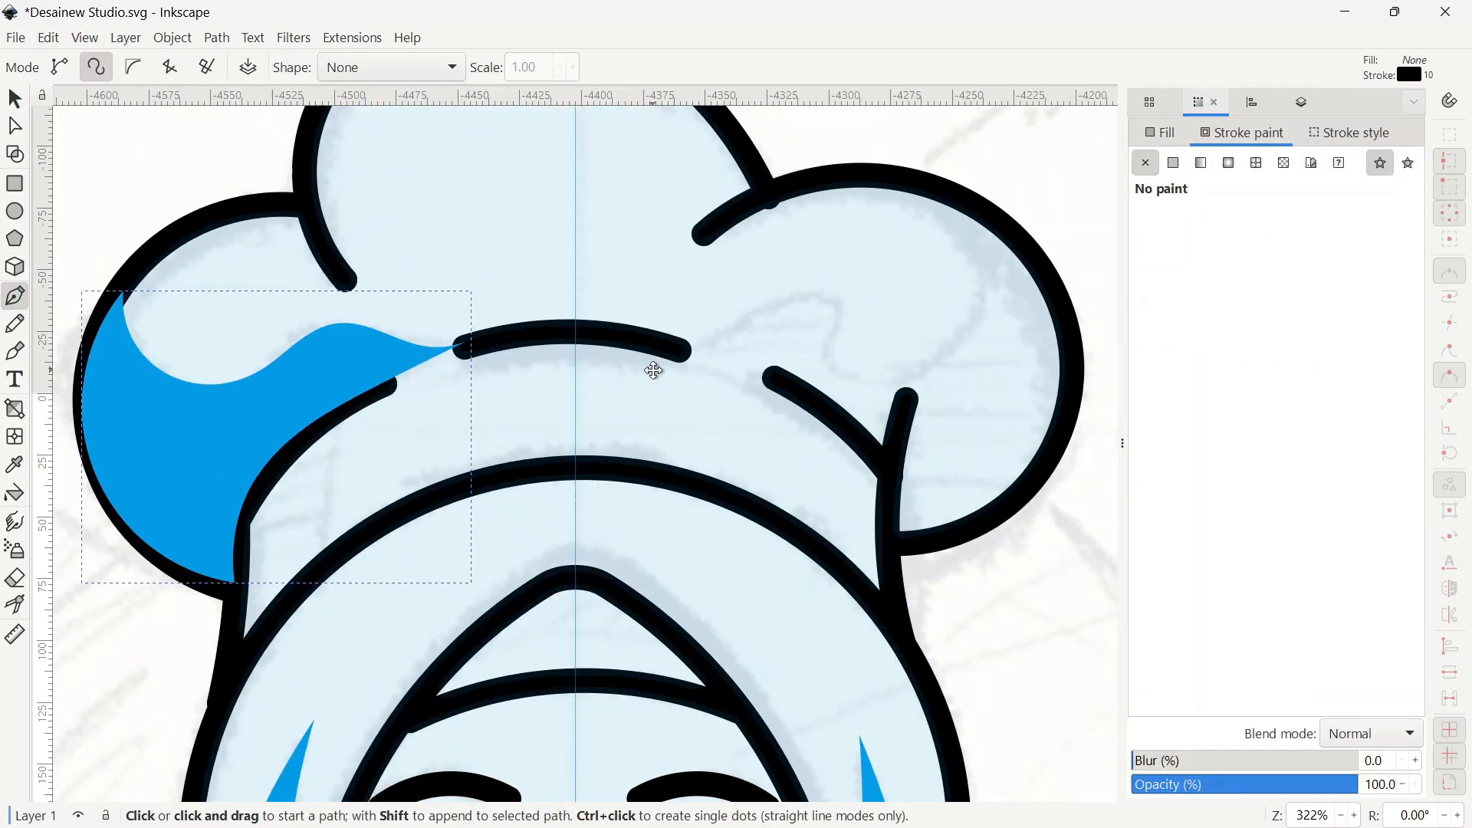
# - Trace the wavy shadow of the hat's right puff as a closed blue shape without a stroke
pyautogui.click(652, 341)
pyautogui.click(974, 262)
pyautogui.keyDown('shift'); pyautogui.click(961, 198); pyautogui.keyUp('shift')
pyautogui.click(1079, 369)
pyautogui.keyDown('shift'); pyautogui.click(892, 544); pyautogui.keyUp('shift')
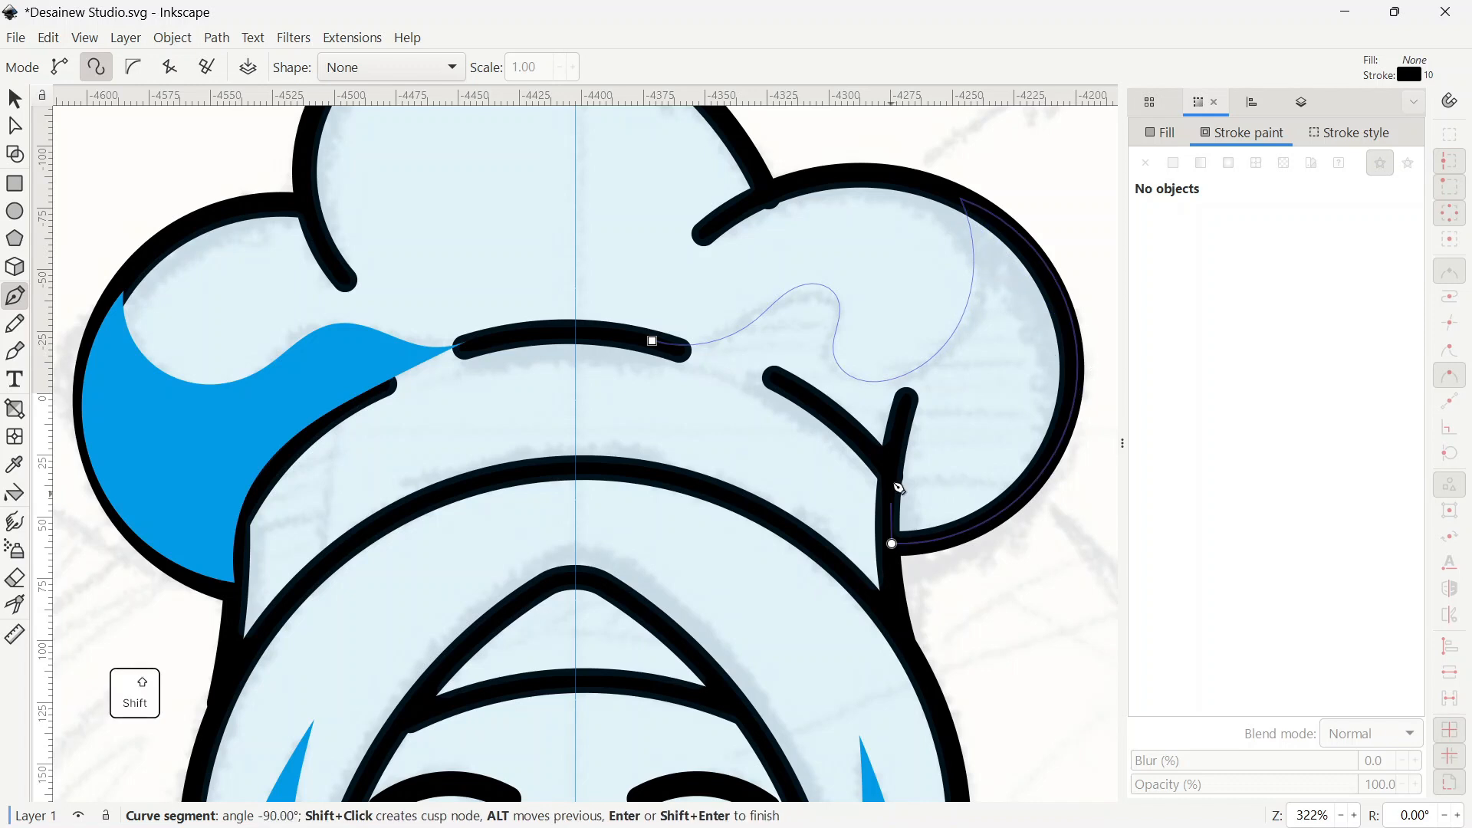
pyautogui.hotkey('ctrl', 'z')
pyautogui.keyDown('shift'); pyautogui.click(652, 342); pyautogui.keyUp('shift')
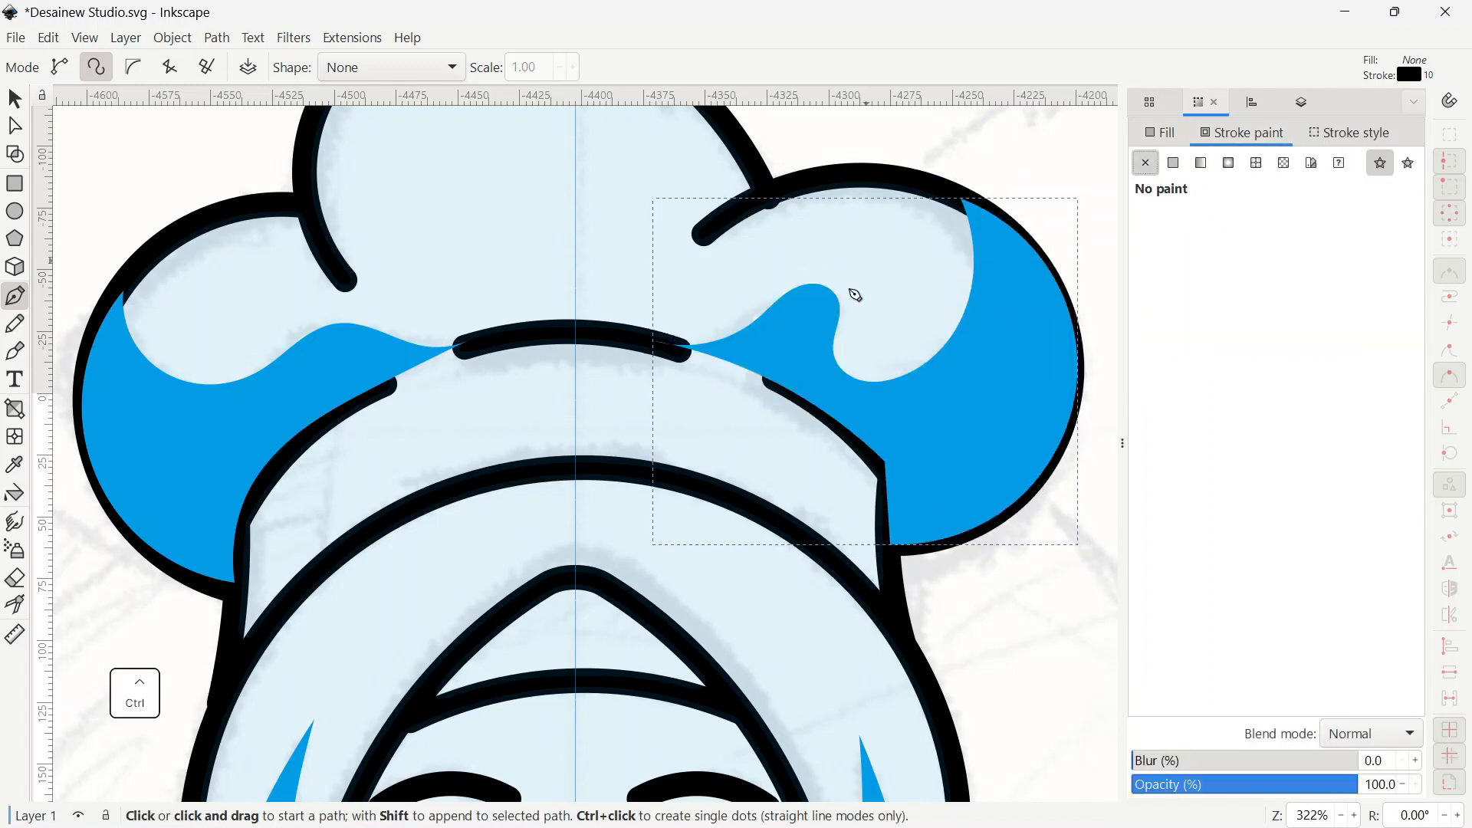
# - Draw a four-cornered shadow shape at the left end of the hat band, above the hijab
pyautogui.scroll(-2, 856, 296)
pyautogui.scroll(2, 612, 362)
pyautogui.click(662, 321)
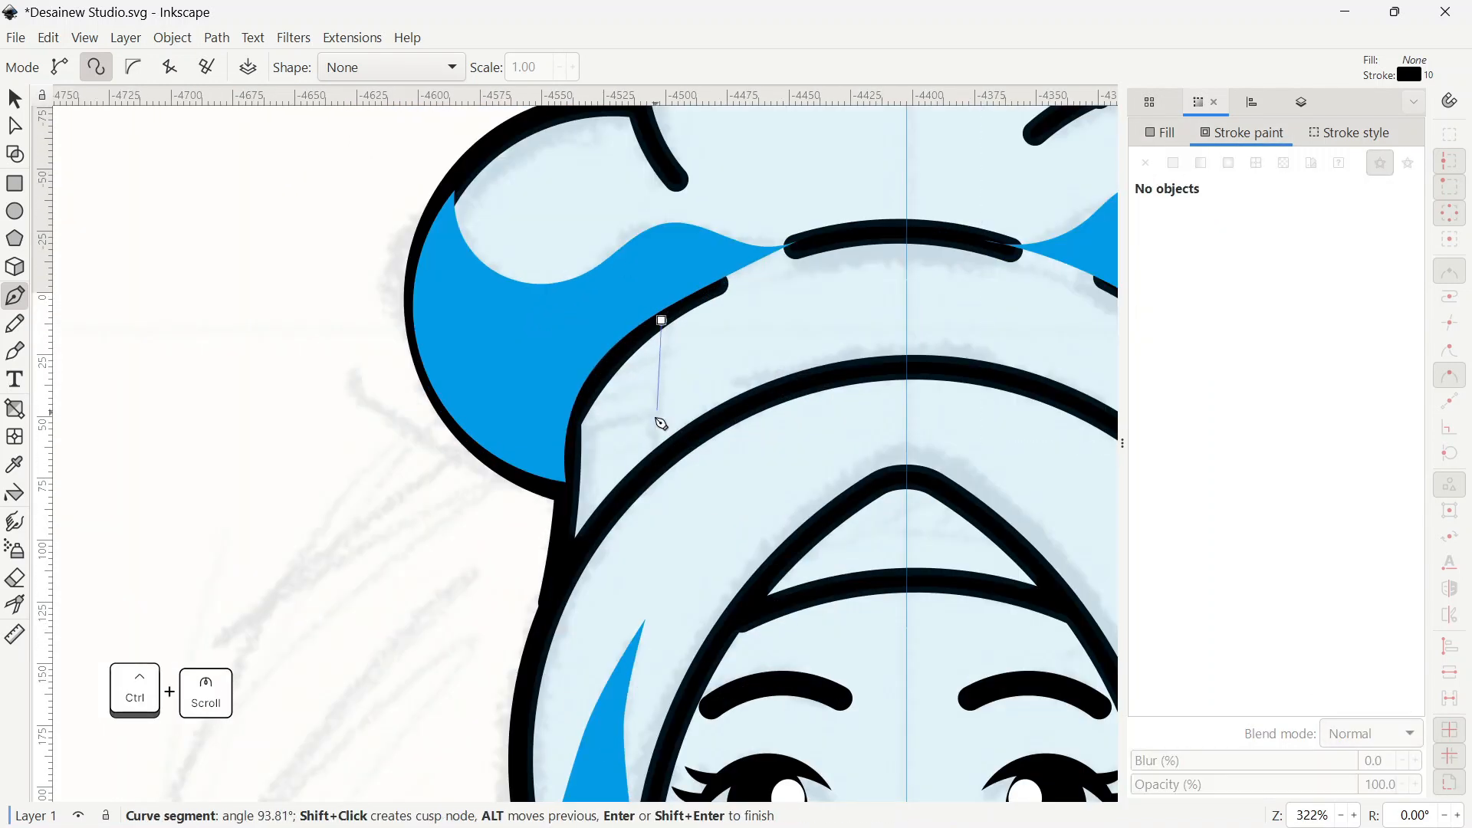
pyautogui.keyDown('shift'); pyautogui.click(564, 566); pyautogui.keyUp('shift')
pyautogui.keyDown('shift'); pyautogui.click(548, 434); pyautogui.keyUp('shift')
pyautogui.keyDown('shift'); pyautogui.click(662, 320); pyautogui.keyUp('shift')
# - Draw a matching four-cornered shadow at the right end of the hat band and leave it without a stroke
pyautogui.moveTo(974, 338); pyautogui.dragTo(660, 296)
pyautogui.click(824, 260)
pyautogui.keyDown('shift'); pyautogui.click(826, 401); pyautogui.keyUp('shift')
pyautogui.keyDown('shift'); pyautogui.click(916, 481); pyautogui.keyUp('shift')
pyautogui.keyDown('shift'); pyautogui.click(899, 323); pyautogui.keyUp('shift')
pyautogui.keyDown('shift'); pyautogui.click(824, 260); pyautogui.keyUp('shift')
pyautogui.click(1145, 162)
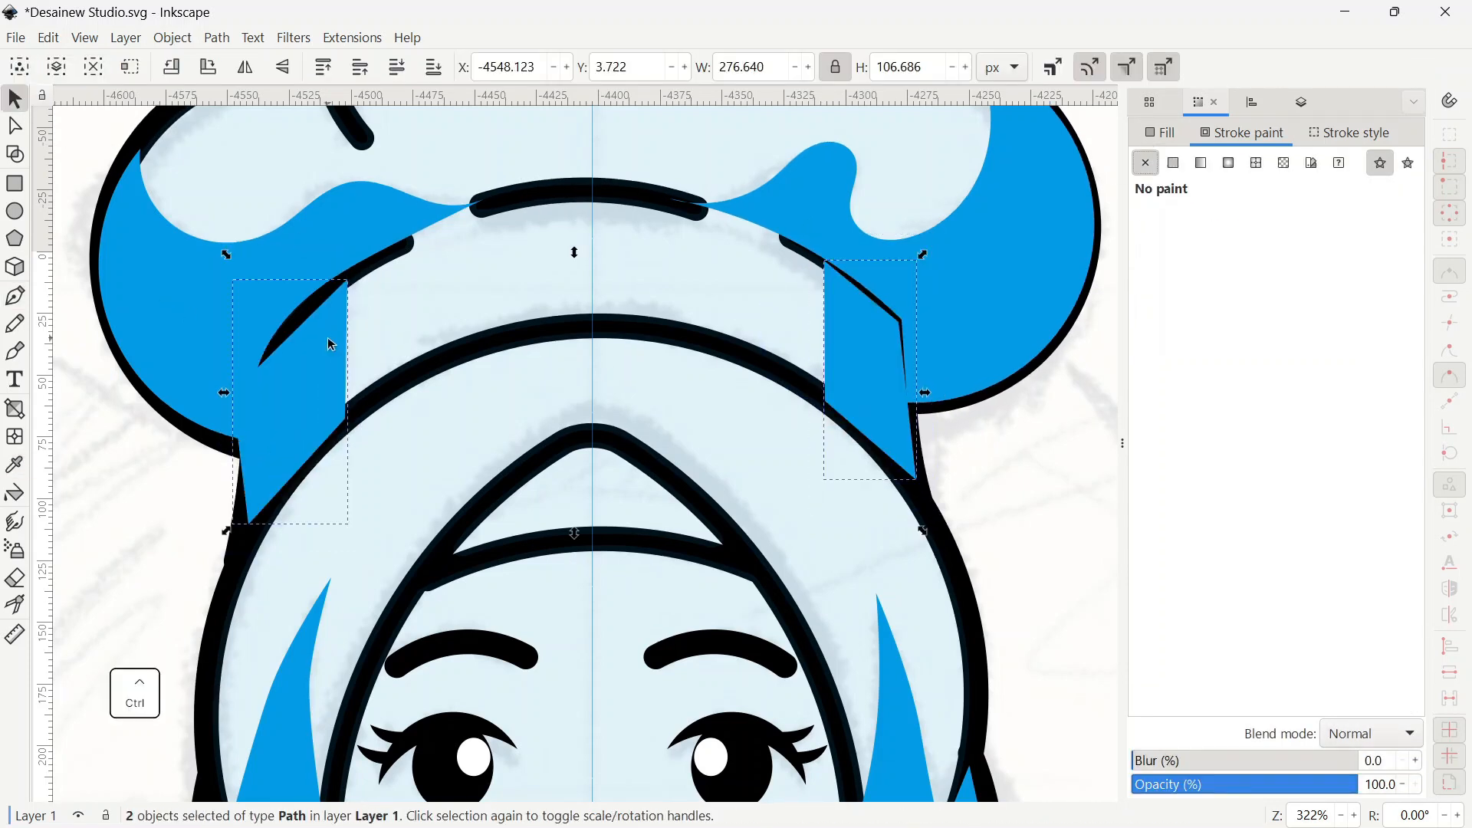
# - Duplicate the right cheek ellipse, move it above the mouth and shrink it to form the nose
pyautogui.scroll(-3, 537, 322)
pyautogui.click(700, 516)
pyautogui.scroll(3, 700, 516)
pyautogui.hotkey('ctrl', 'd')
pyautogui.moveTo(700, 516); pyautogui.dragTo(532, 502)
pyautogui.moveTo(626, 486); pyautogui.dragTo(559, 486)
pyautogui.moveTo(516, 482); pyautogui.dragTo(537, 475)
# - Center the nose and mouth horizontally on the face outline
pyautogui.keyDown('shift'); pyautogui.click(621, 587); pyautogui.keyUp('shift')
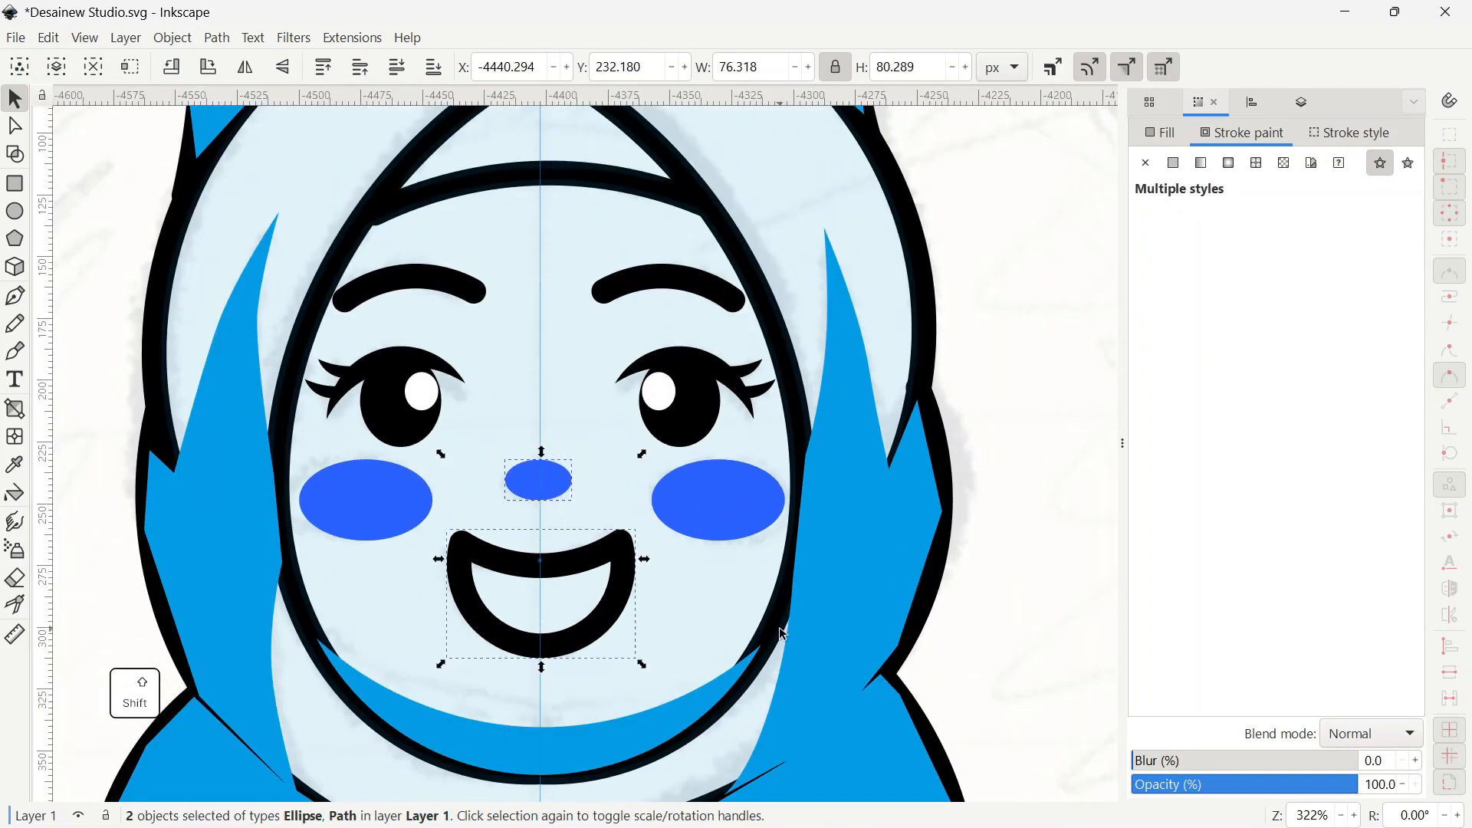
pyautogui.keyDown('shift'); pyautogui.click(778, 627); pyautogui.keyUp('shift')
pyautogui.keyDown('shift'); pyautogui.click(764, 630); pyautogui.keyUp('shift')
pyautogui.hotkey('ctrl', 'shift', 'a')
pyautogui.click(538, 482)
pyautogui.keyDown('shift'); pyautogui.click(622, 587); pyautogui.keyUp('shift')
pyautogui.keyDown('shift'); pyautogui.click(772, 623); pyautogui.keyUp('shift')
pyautogui.hotkey('ctrl', 'shift', 'a')
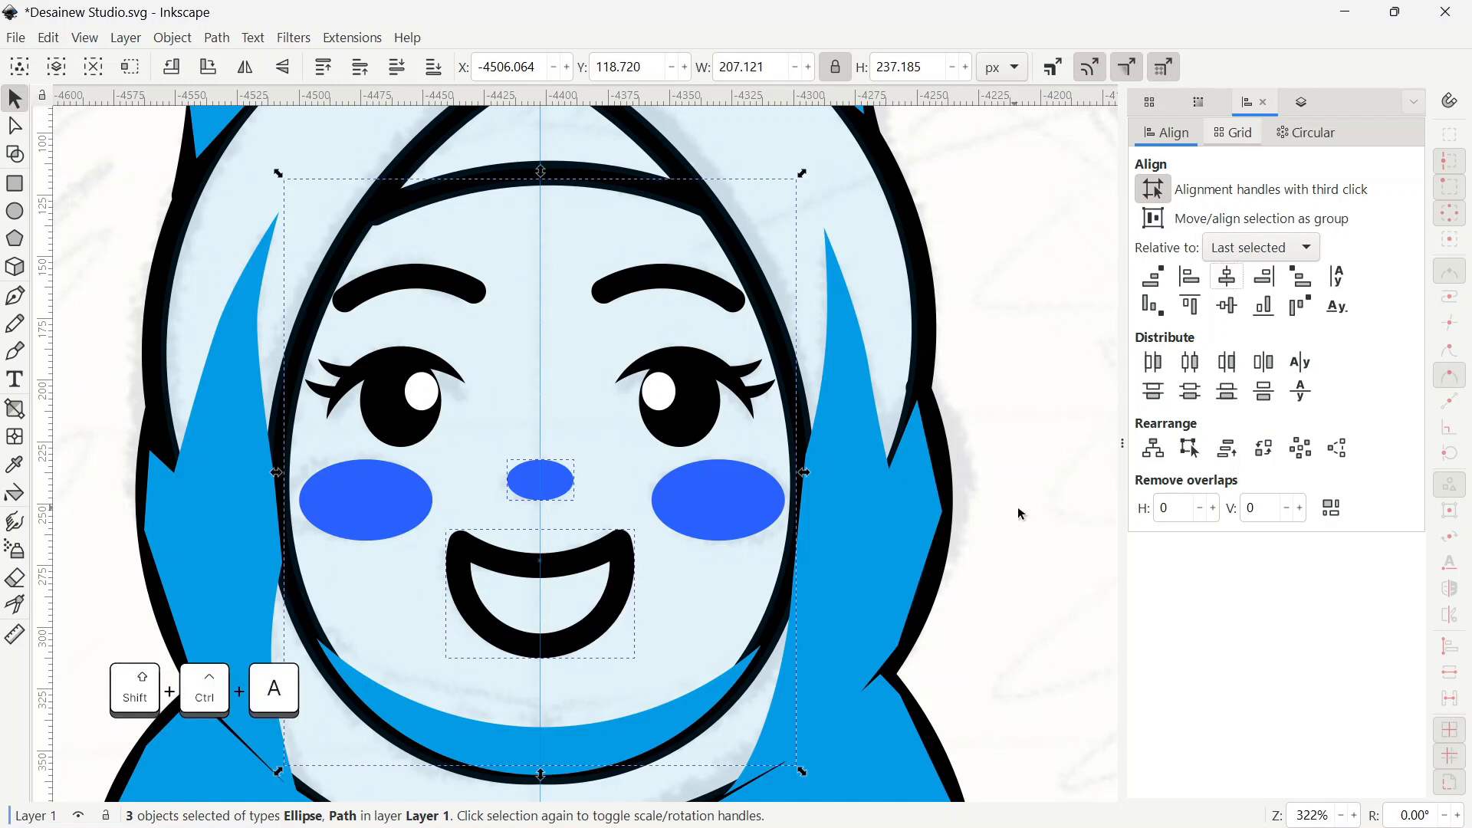
pyautogui.click(1019, 513)
# - Merge the hat's shadow shapes into a single path and place it beneath the black outlines
pyautogui.scroll(-2, 766, 518)
pyautogui.moveTo(782, 625); pyautogui.dragTo(732, 734)
pyautogui.keyDown('ctrl'); pyautogui.scroll(-1, 602, 351); pyautogui.keyUp('ctrl')
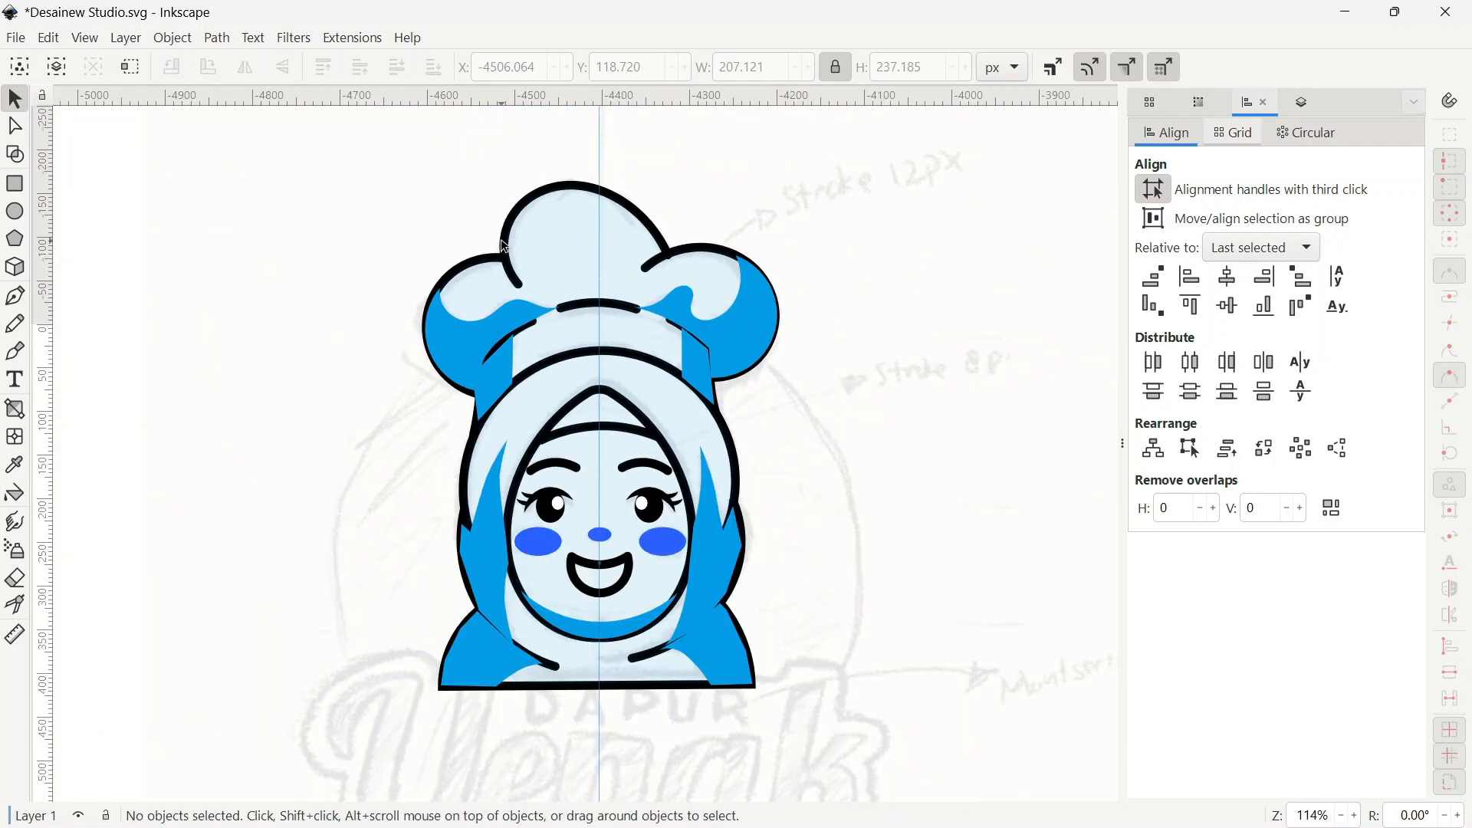
pyautogui.click(462, 338)
pyautogui.keyDown('shift'); pyautogui.click(495, 372); pyautogui.keyUp('shift')
pyautogui.keyDown('shift'); pyautogui.click(746, 337); pyautogui.keyUp('shift')
pyautogui.click(216, 37)
pyautogui.click(229, 137)
pyautogui.scroll(-3, 542, 461)
pyautogui.scroll(3, 563, 493)
pyautogui.click(627, 364)
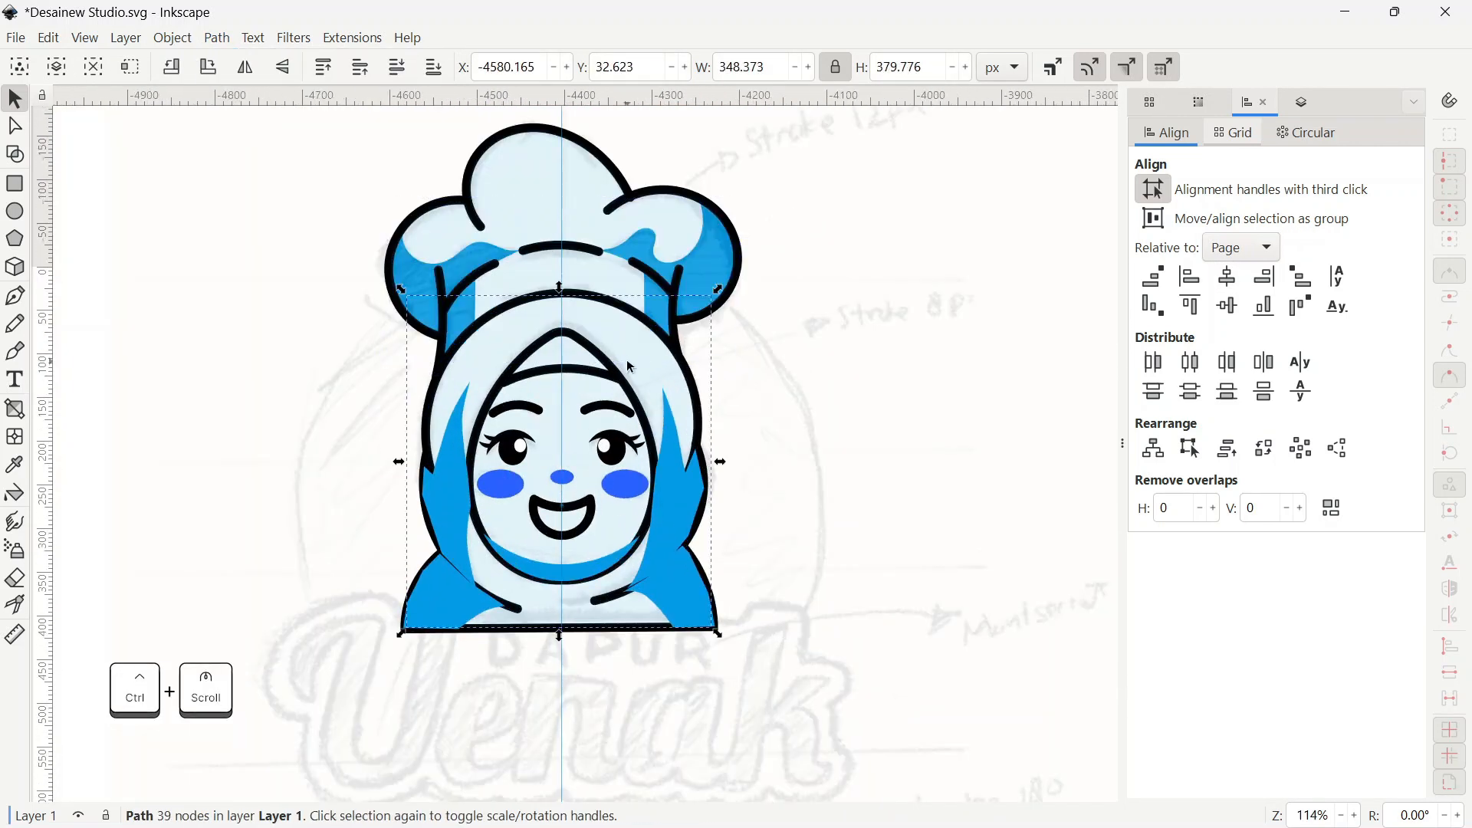
pyautogui.scroll(-1, 502, 497)
# - Hide the reference sketch and place the colour palette swatches beside the mascot
pyautogui.click(1302, 102)
pyautogui.scroll(-3, 1212, 535)
pyautogui.click(1380, 740)
pyautogui.scroll(-4, 770, 513)
pyautogui.scroll(2, 1027, 429)
pyautogui.moveTo(968, 322); pyautogui.dragTo(485, 445)
pyautogui.scroll(2, 152, 647)
pyautogui.keyDown('ctrl'); pyautogui.moveTo(701, 389); pyautogui.dragTo(807, 318); pyautogui.keyUp('ctrl')
pyautogui.scroll(1, 452, 453)
pyautogui.scroll(-1, 526, 461)
pyautogui.moveTo(922, 222); pyautogui.dragTo(920, 242)
# - Try to recolour the chef hat's base with a colour sampled from the palette
pyautogui.doubleClick(541, 430)
pyautogui.press('s')
pyautogui.click(491, 355)
pyautogui.press('d')
pyautogui.click(839, 257)
pyautogui.hotkey('ctrl', 'z')
# - Try to raise the opacity of the mascot's selected paths to 100% and lighten their fill
pyautogui.press('s')
pyautogui.rightClick(502, 336)
pyautogui.click(485, 524)
pyautogui.click(487, 445)
pyautogui.hotkey('ctrl', 'shift', 'f')
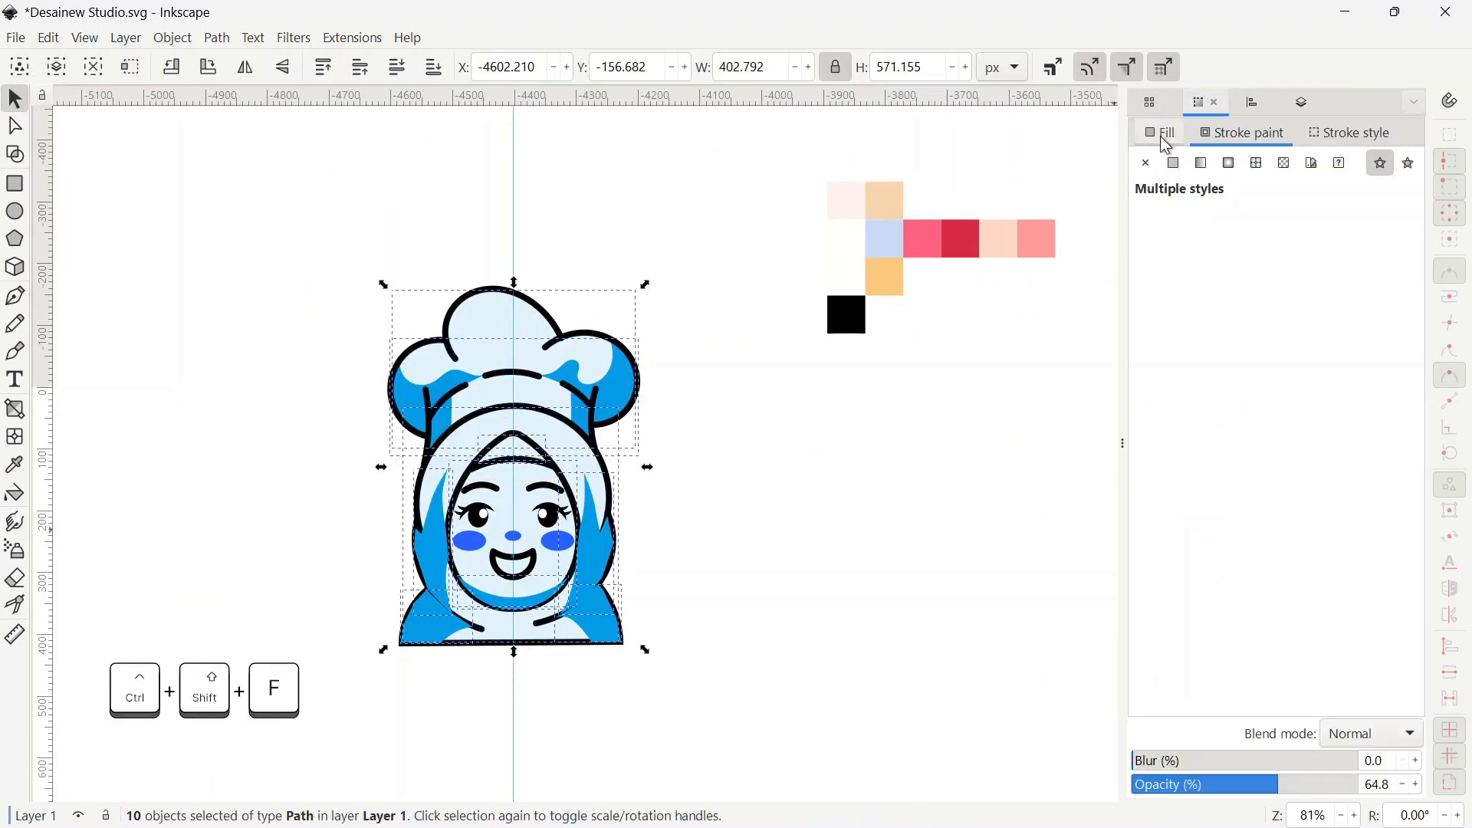
pyautogui.click(1161, 133)
pyautogui.moveTo(1278, 784); pyautogui.dragTo(1358, 785)
pyautogui.moveTo(1297, 311); pyautogui.dragTo(1345, 313)
pyautogui.hotkey('ctrl', 'z')
pyautogui.hotkey('ctrl', 'z')
# - Try to fill the hat base with the palette's off-white fffffd and shift it upward
pyautogui.click(717, 330)
pyautogui.click(498, 354)
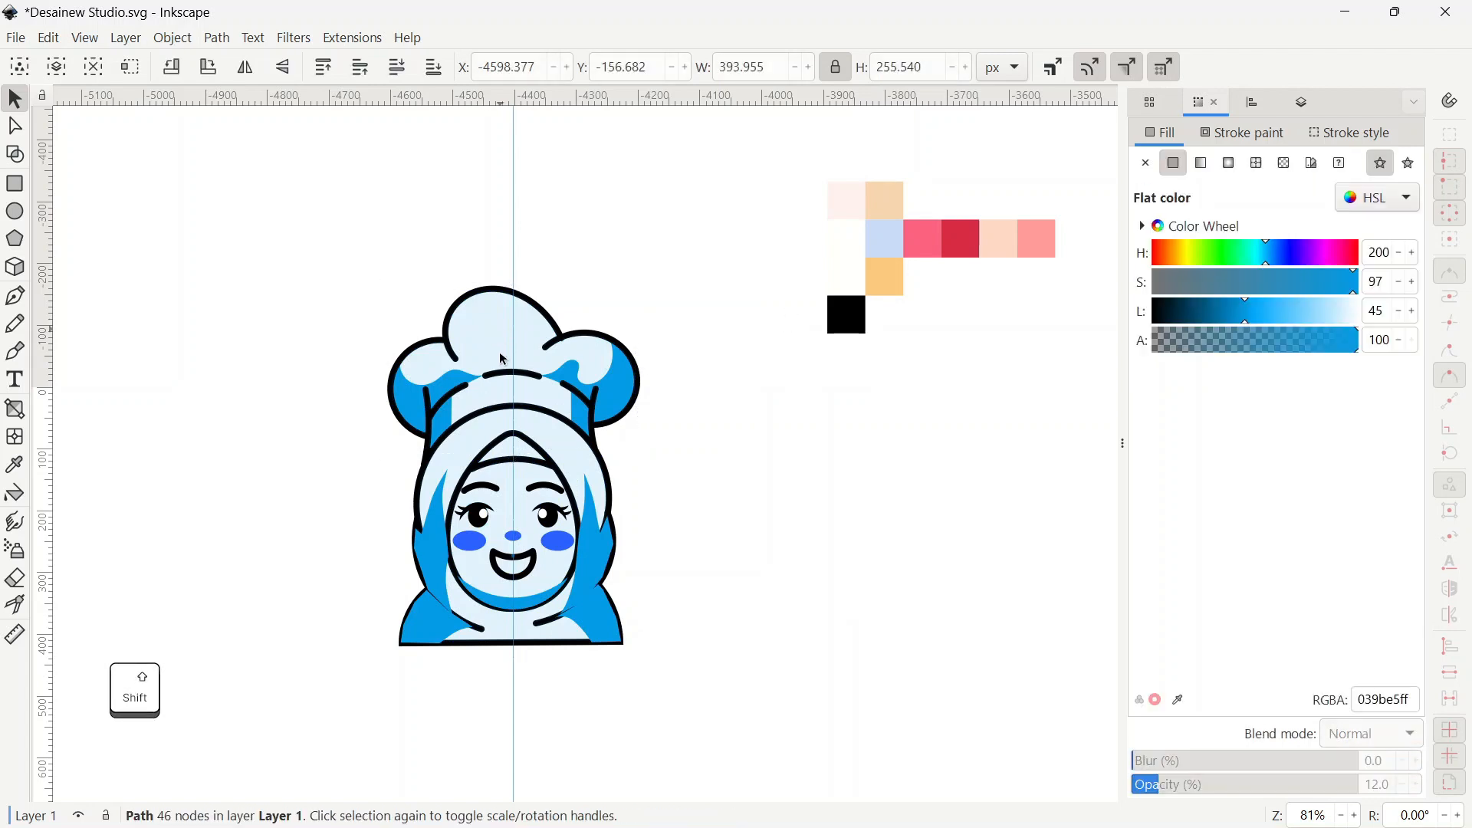
pyautogui.press('d')
pyautogui.click(842, 264)
pyautogui.press('s')
pyautogui.moveTo(626, 387); pyautogui.dragTo(602, 323)
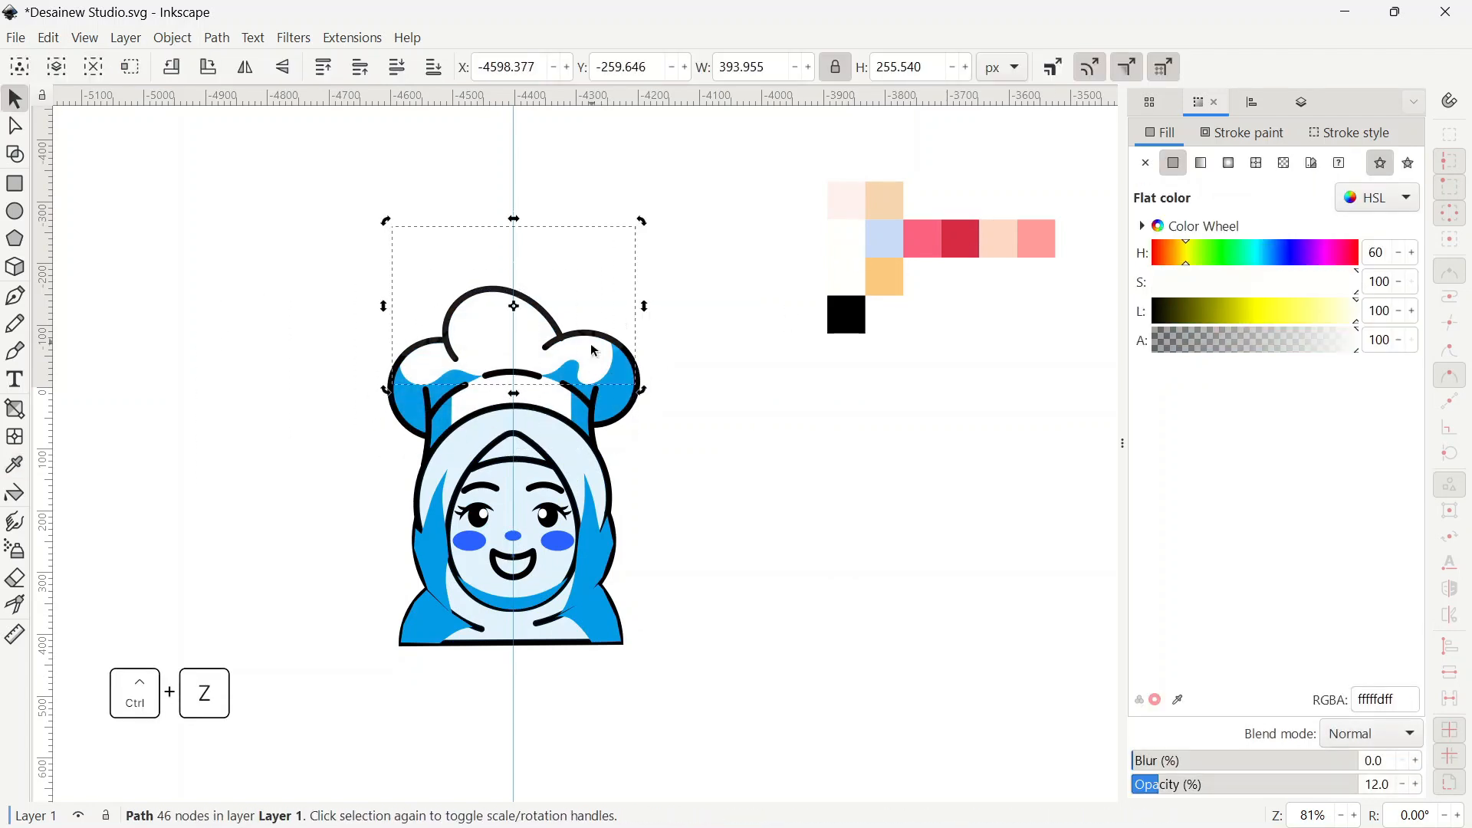
pyautogui.hotkey('ctrl', 'z')
pyautogui.moveTo(618, 394); pyautogui.dragTo(634, 321)
pyautogui.click(519, 394)
pyautogui.hotkey('ctrl', 'z')
pyautogui.hotkey('ctrl', 'z')
# - Fill the merged hat shadow with the palette's light blue cadbf6
pyautogui.scroll(1, 454, 394)
pyautogui.click(458, 317)
pyautogui.scroll(1, 458, 317)
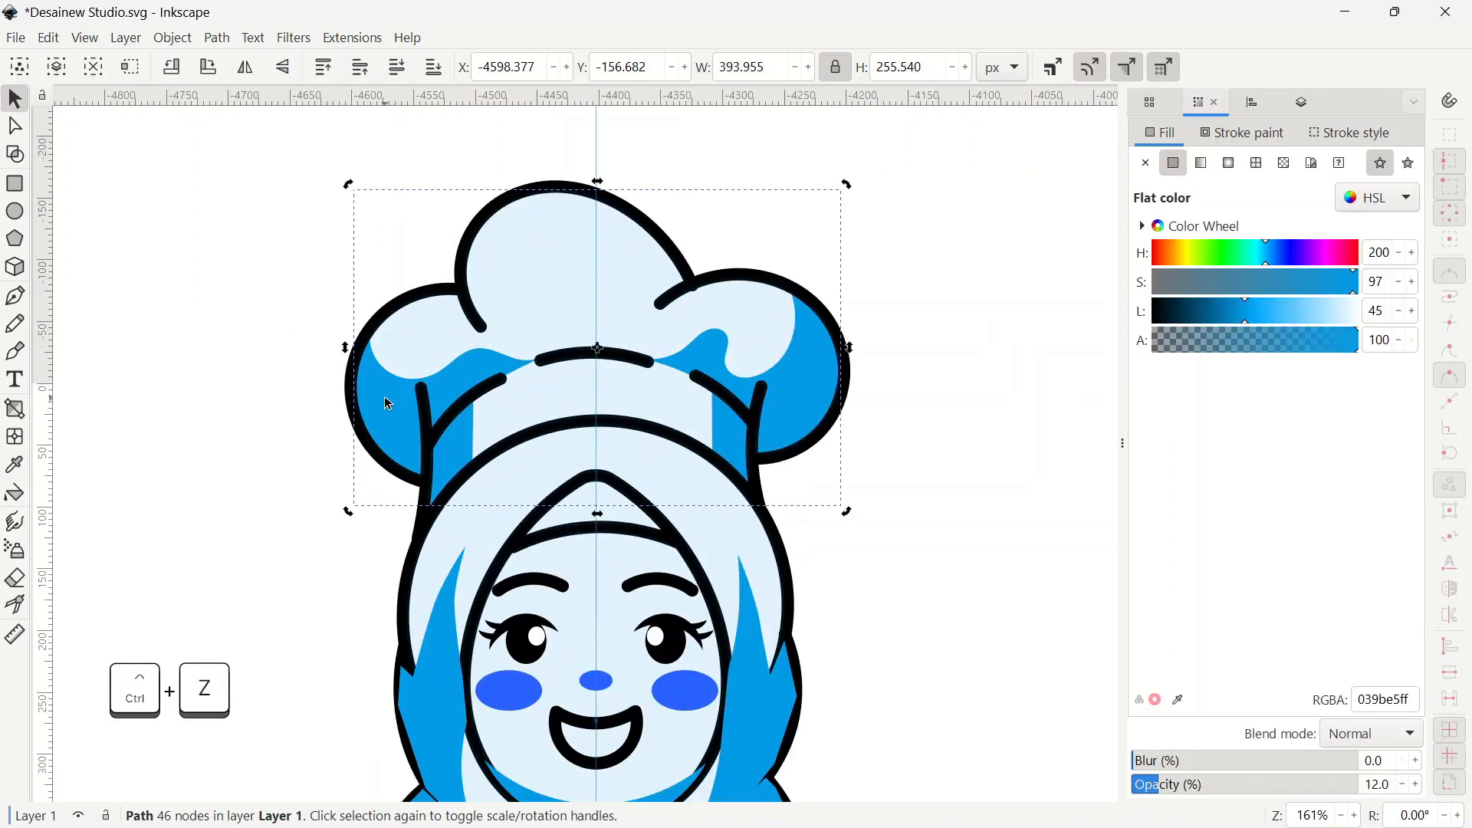
pyautogui.scroll(-1, 750, 223)
pyautogui.press('d')
pyautogui.click(955, 171)
pyautogui.press('s')
pyautogui.click(401, 71)
pyautogui.click(566, 381)
pyautogui.moveTo(567, 382); pyautogui.dragTo(581, 371)
pyautogui.hotkey('ctrl', 'z')
pyautogui.press('d')
pyautogui.click(953, 172)
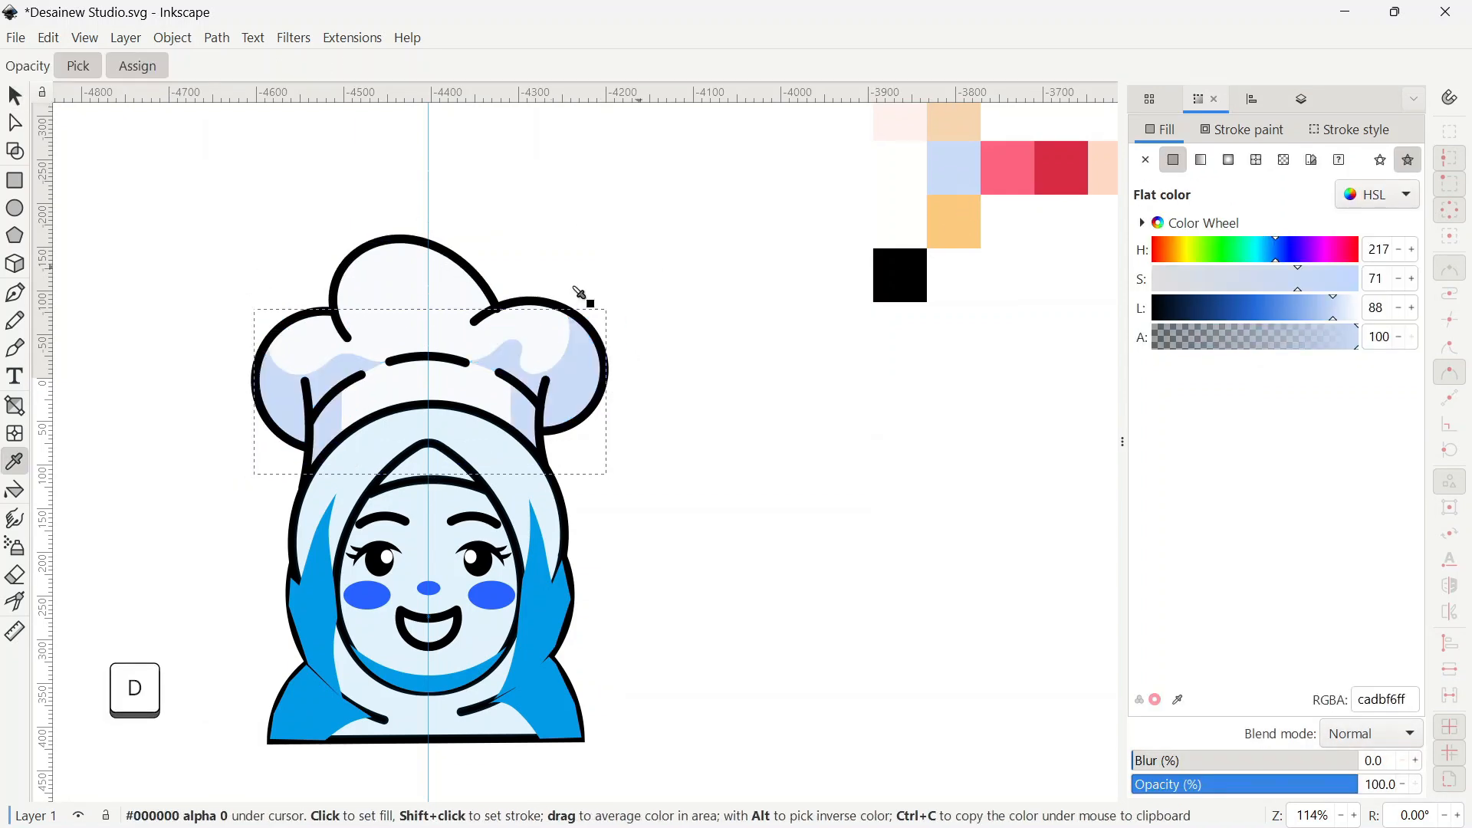
# - Fill the chef hat's base with the palette's off-white fffffd
pyautogui.press('s')
pyautogui.click(539, 332)
pyautogui.press('d')
pyautogui.click(889, 199)
pyautogui.press('s')
# - Fill the hijab base with the palette's pink fd637f and set the opacity of the hijab and hat bases to 100%
pyautogui.moveTo(512, 480); pyautogui.dragTo(536, 424)
pyautogui.click(535, 429)
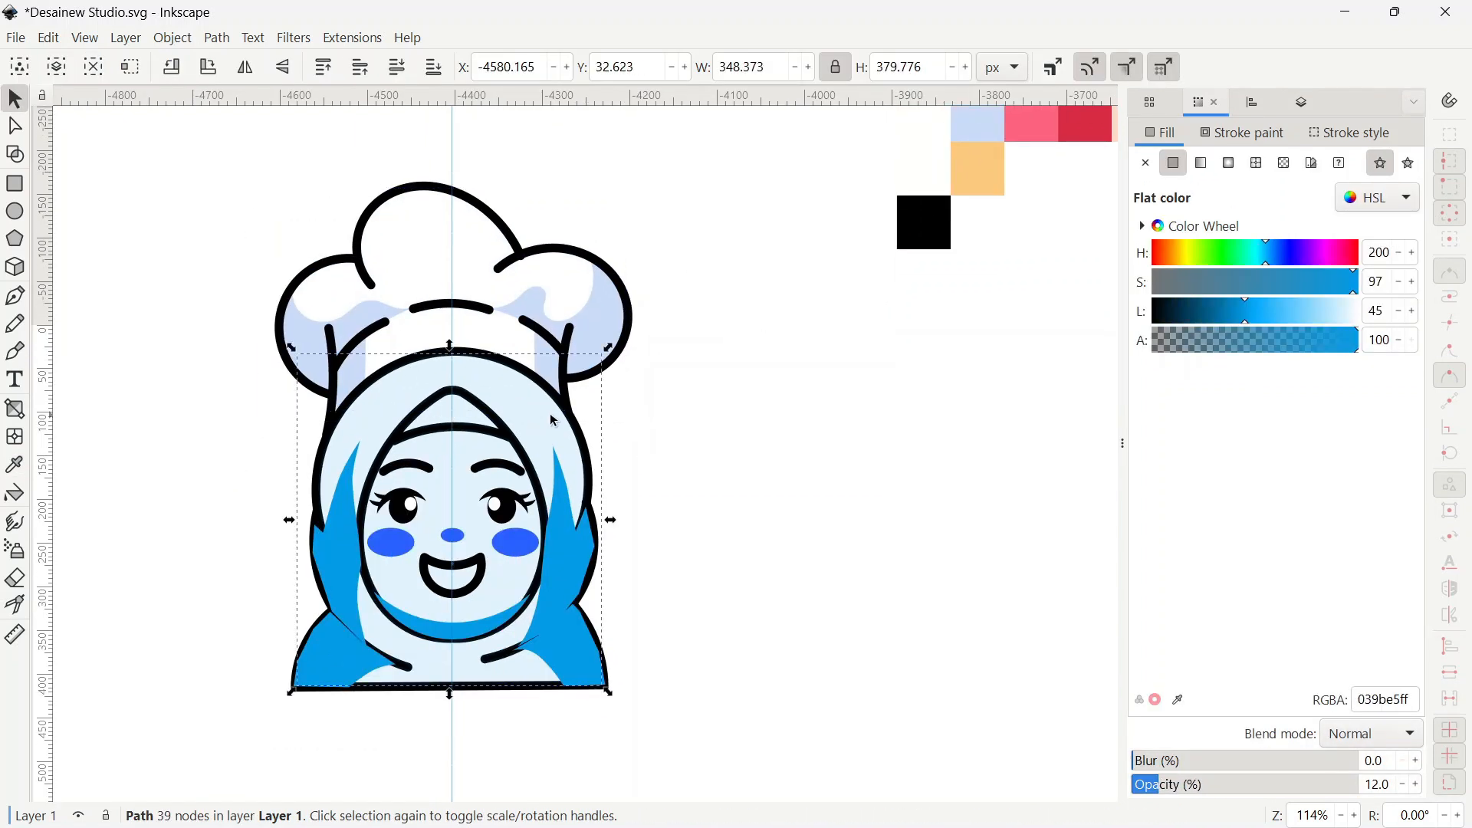
pyautogui.press('d')
pyautogui.click(984, 197)
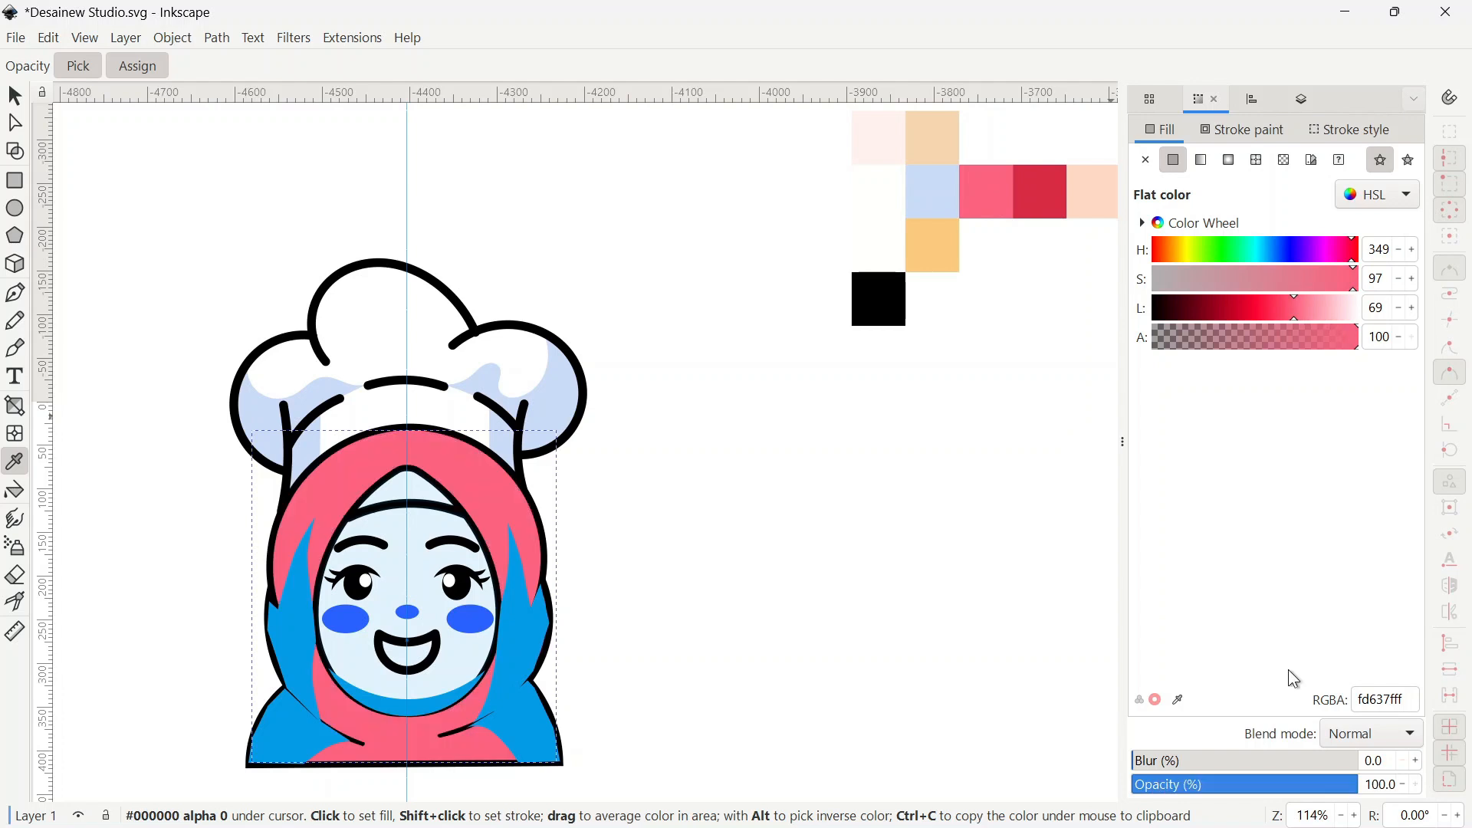
pyautogui.press('s')
pyautogui.click(412, 314)
pyautogui.scroll(-2, 413, 314)
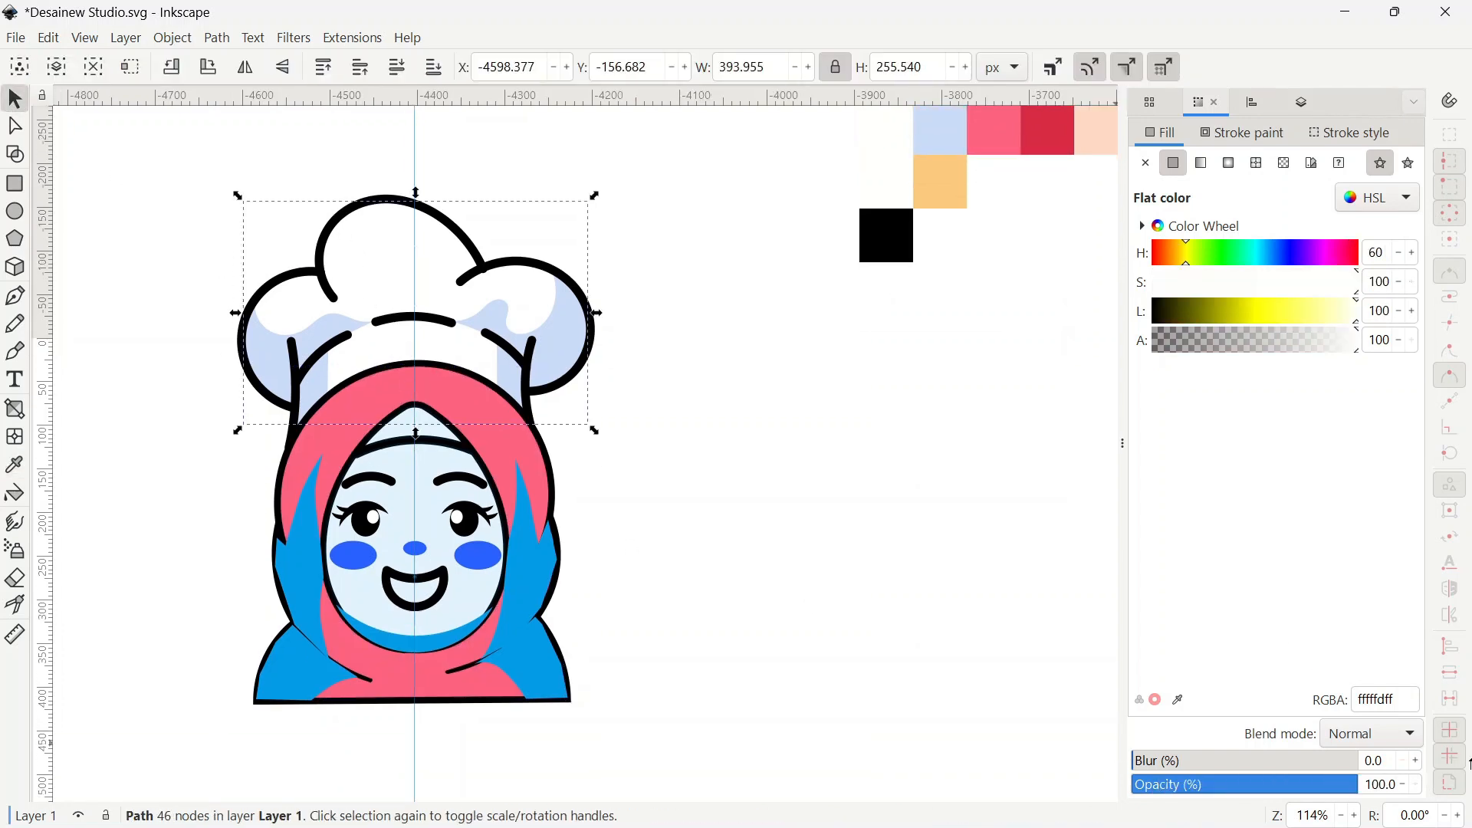
# - Merge the blue shadow shapes of the hijab and shoulders into a single path
pyautogui.moveTo(556, 616); pyautogui.dragTo(586, 628)
pyautogui.click(558, 572)
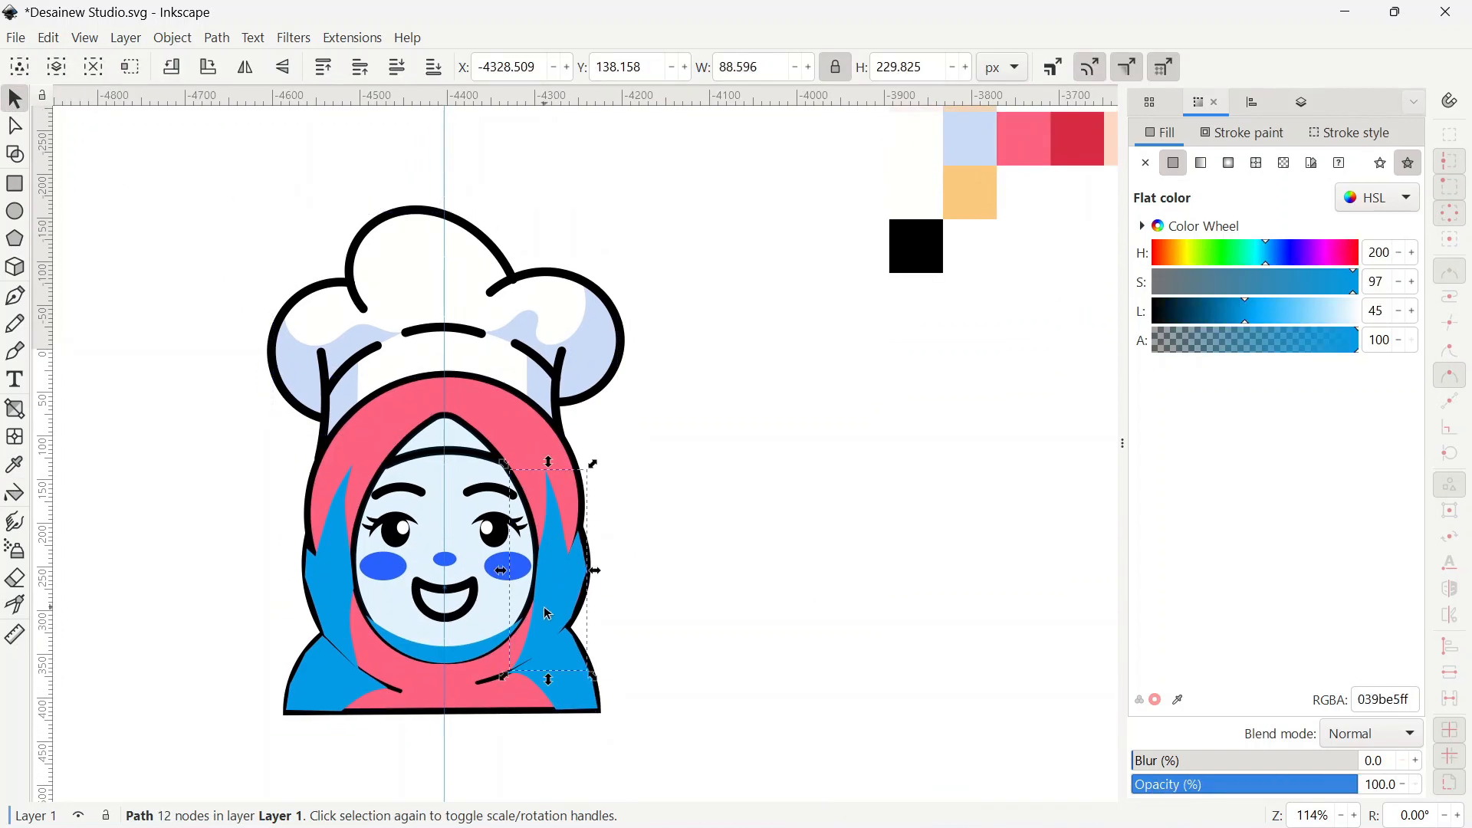
pyautogui.keyDown('shift'); pyautogui.click(560, 675); pyautogui.keyUp('shift')
pyautogui.click(217, 38)
pyautogui.click(245, 139)
# - Fill the merged hijab and shoulder shadow with the palette's dark red d92b44 and lower it in the stacking order
pyautogui.press('d')
pyautogui.click(1079, 138)
pyautogui.press('s')
pyautogui.click(434, 68)
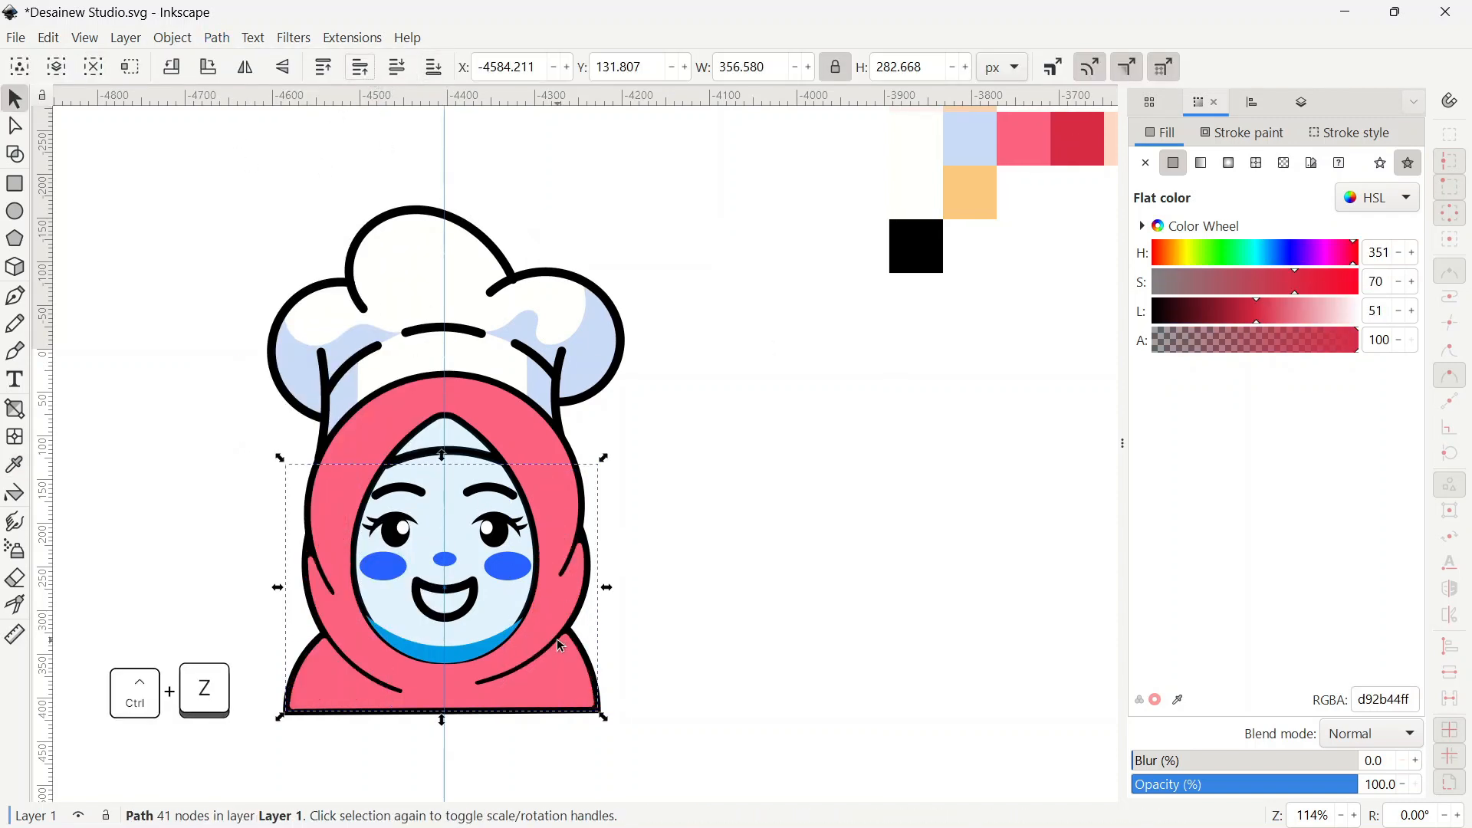
pyautogui.scroll(2, 557, 638)
pyautogui.hotkey('ctrl', 'z')
pyautogui.scroll(-2, 543, 513)
pyautogui.press('d')
pyautogui.click(1078, 138)
pyautogui.press('s')
pyautogui.scroll(-2, 767, 230)
pyautogui.click(396, 69)
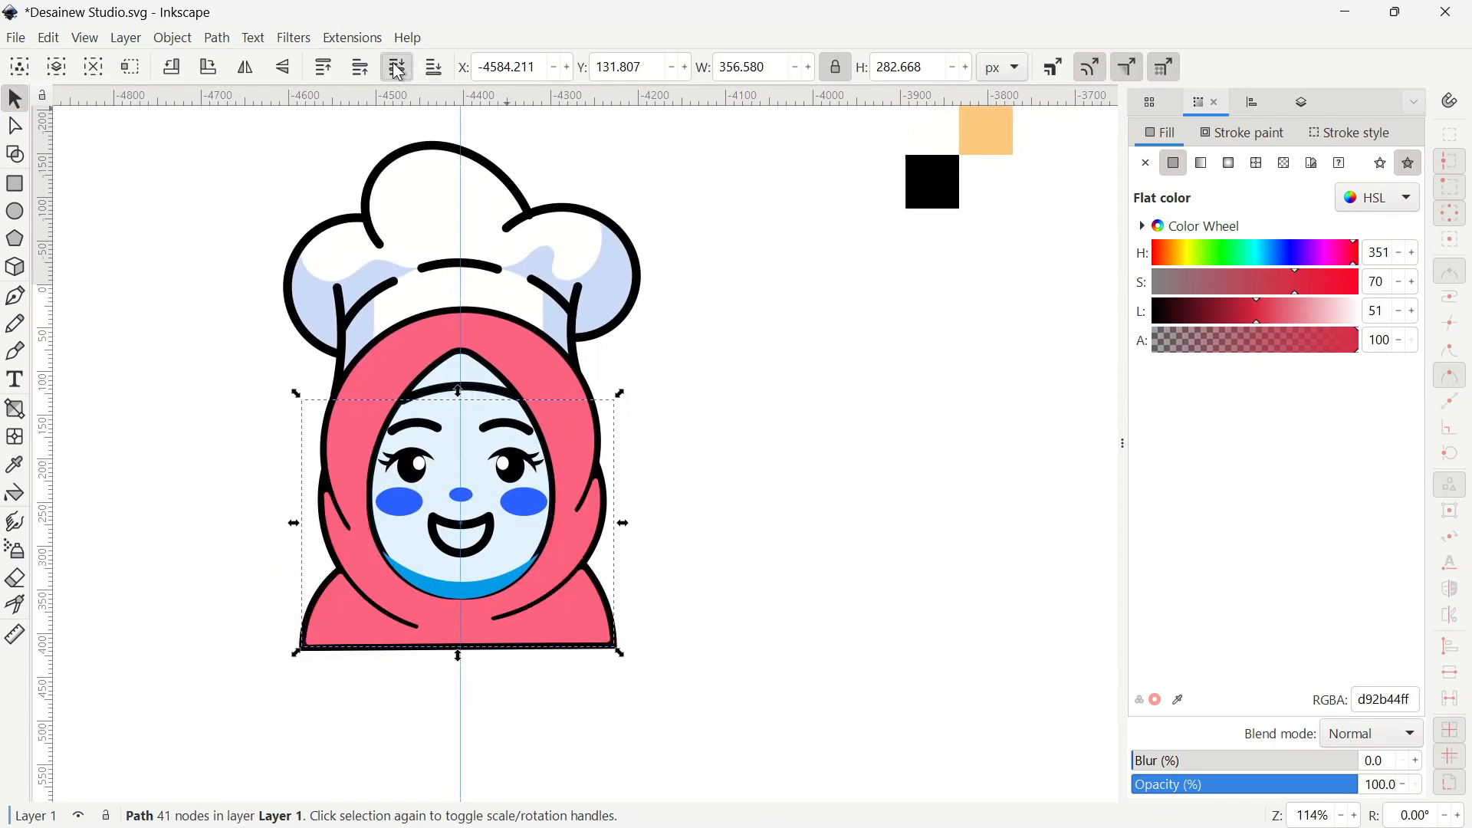
pyautogui.scroll(4, 284, 602)
pyautogui.moveTo(577, 650); pyautogui.dragTo(593, 657)
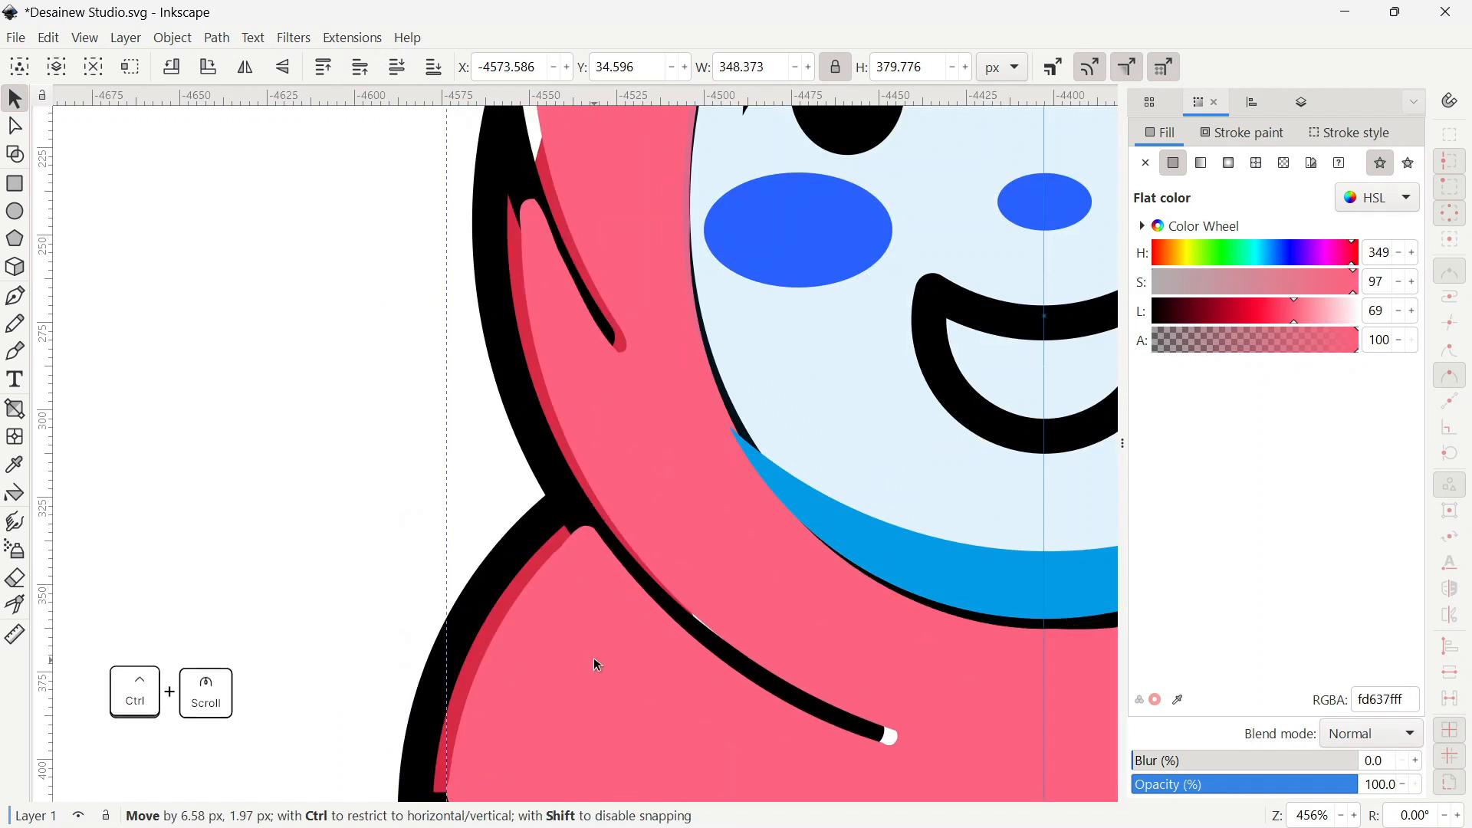
pyautogui.scroll(-2, 587, 656)
pyautogui.hotkey('ctrl', 'z')
pyautogui.scroll(-2, 484, 224)
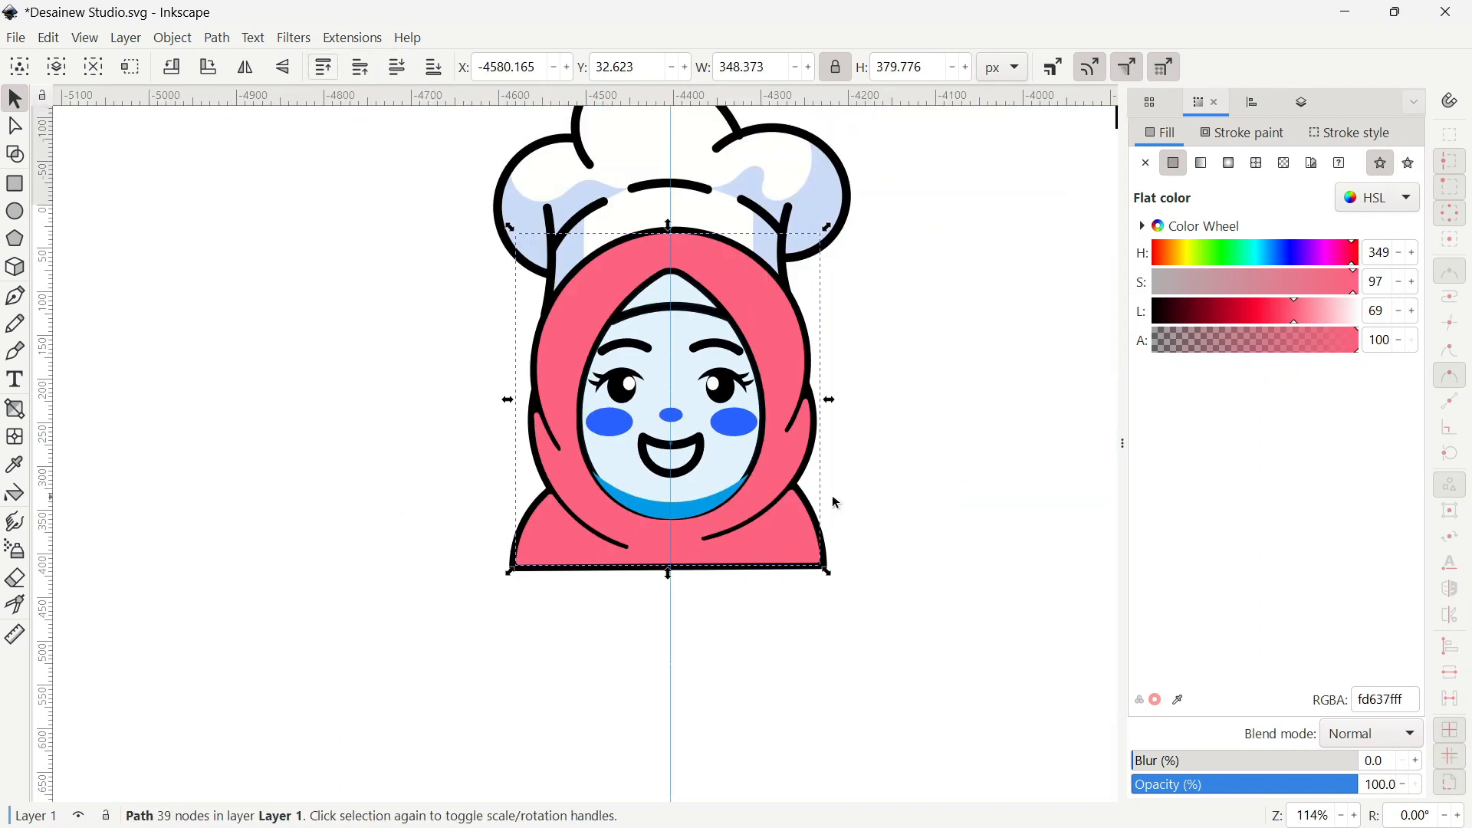
pyautogui.moveTo(835, 502); pyautogui.dragTo(557, 594)
pyautogui.press('d')
pyautogui.scroll(1, 1025, 133)
pyautogui.click(1025, 135)
pyautogui.press('s')
pyautogui.hotkey('ctrl', 'z')
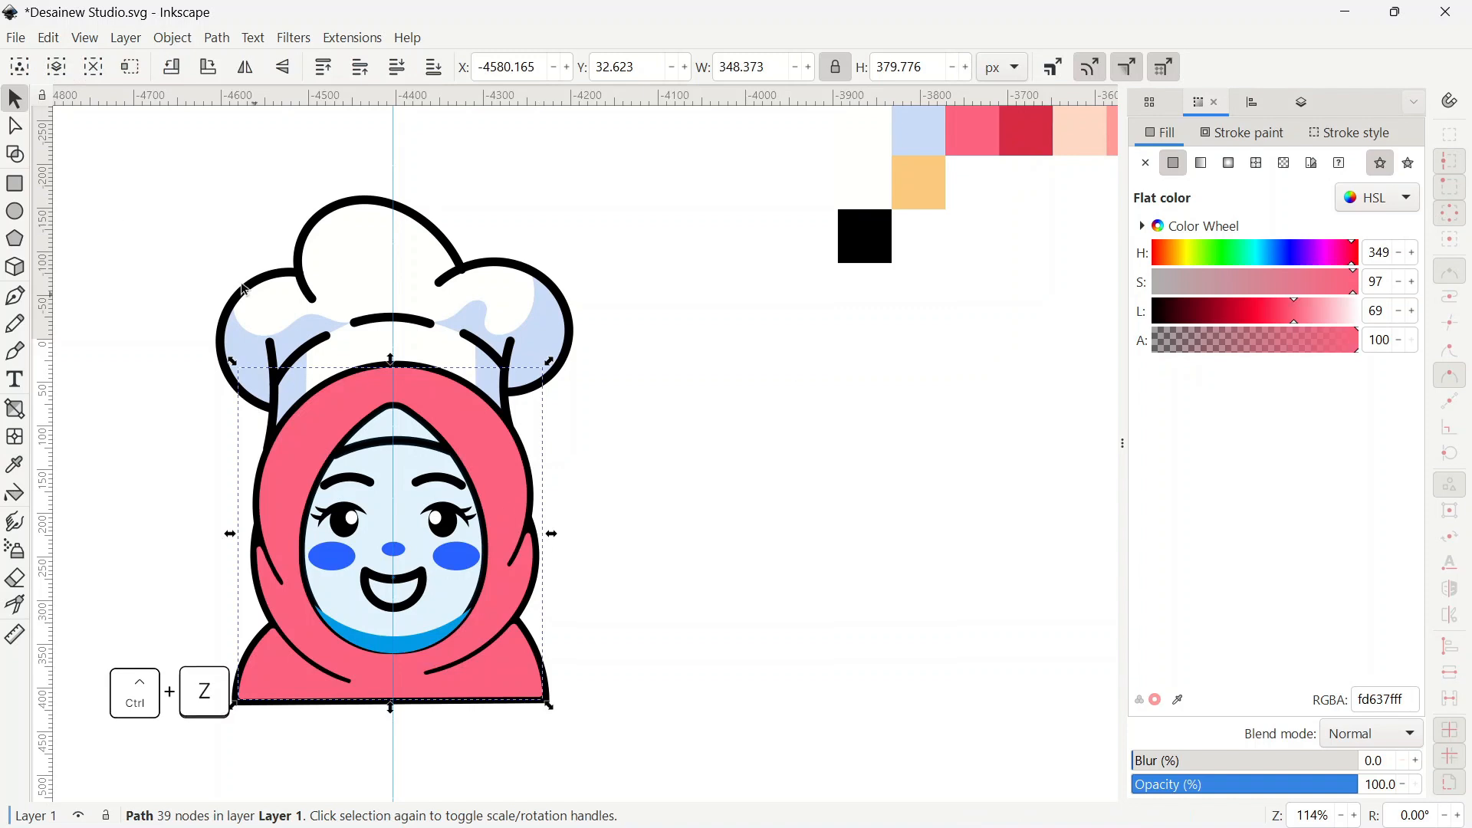
# - Send the pink hijab base to the back and restack the shapes so the dark red shadow lies directly above it
pyautogui.click(433, 71)
pyautogui.moveTo(550, 601); pyautogui.dragTo(579, 606)
pyautogui.click(579, 606)
pyautogui.click(532, 542)
pyautogui.scroll(1, 522, 580)
pyautogui.click(433, 71)
pyautogui.click(360, 69)
pyautogui.scroll(-1, 552, 426)
pyautogui.click(594, 443)
pyautogui.scroll(2, 481, 388)
# - Fill the inner cap shape above the forehead with the off-white fffffd sampled from the artwork
pyautogui.click(392, 406)
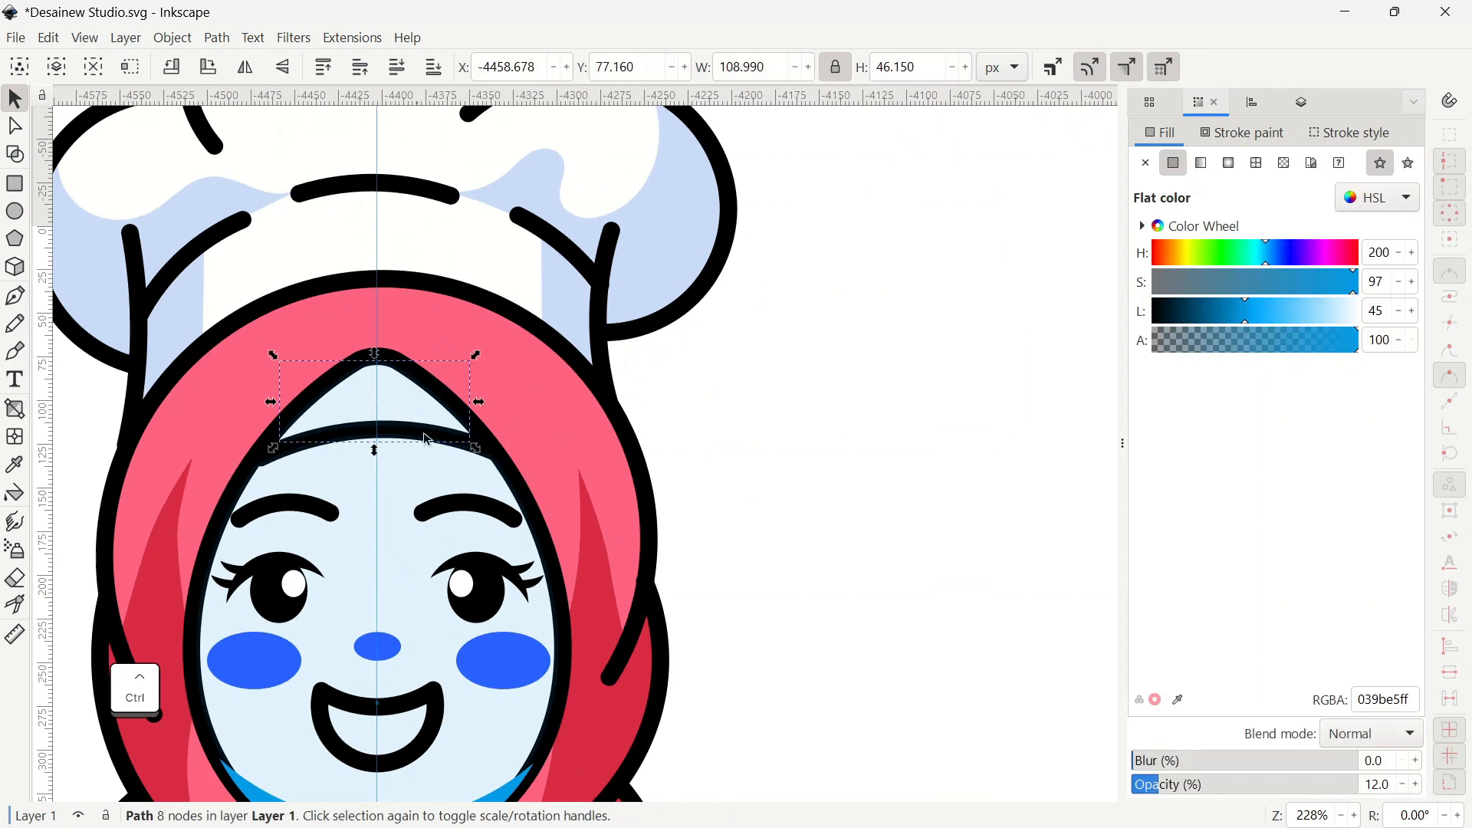
pyautogui.moveTo(487, 334); pyautogui.dragTo(511, 392)
pyautogui.press('d')
pyautogui.click(492, 316)
pyautogui.press('s')
pyautogui.scroll(-2, 500, 383)
pyautogui.click(632, 425)
# - Set the inner cap's opacity to 100% and raise it one level in the stacking order
pyautogui.click(460, 423)
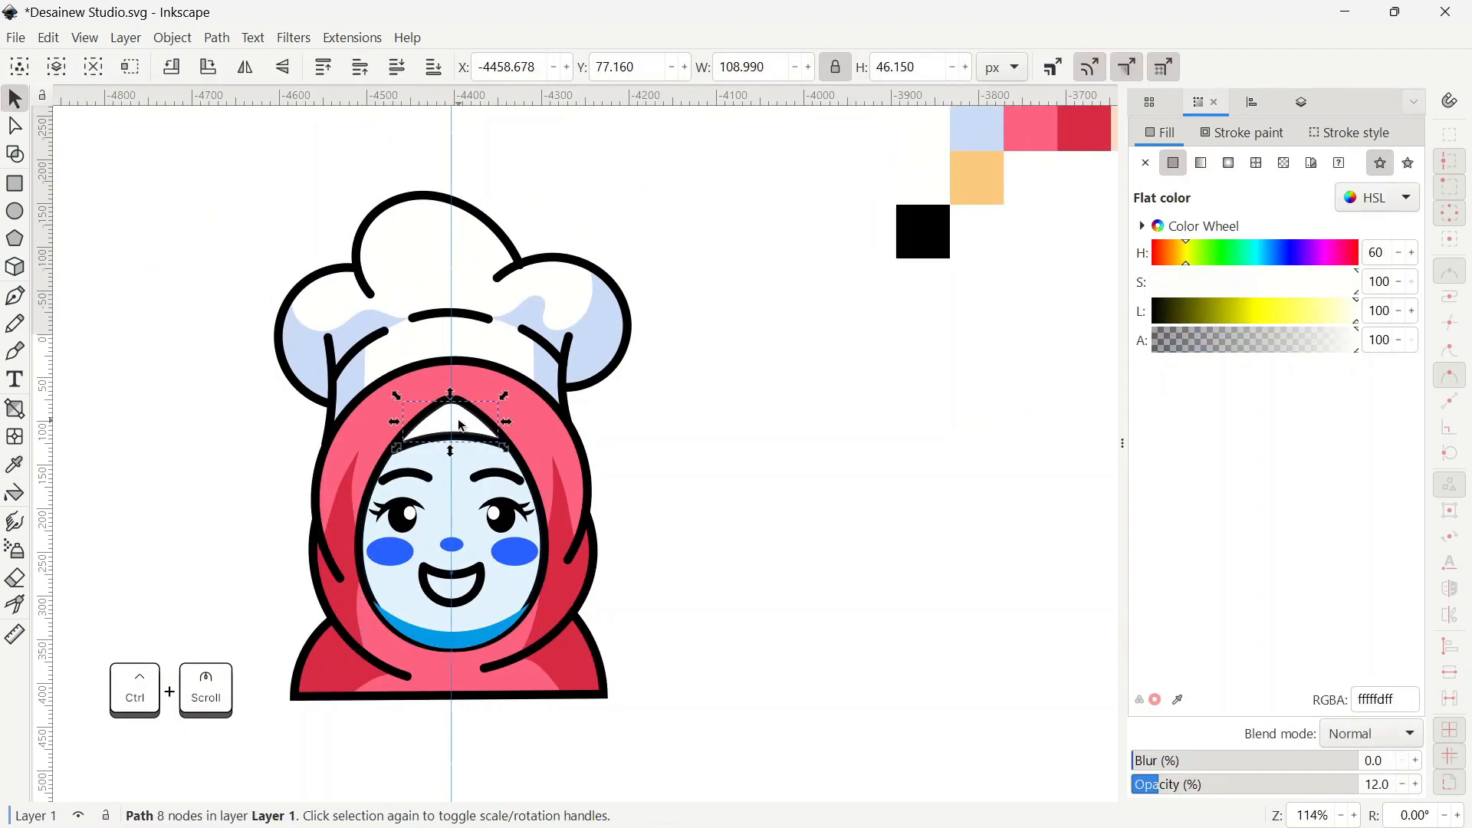
pyautogui.moveTo(1281, 788); pyautogui.dragTo(1359, 786)
pyautogui.click(361, 69)
pyautogui.scroll(1, 451, 428)
pyautogui.moveTo(481, 418); pyautogui.dragTo(503, 371)
pyautogui.hotkey('ctrl', 'z')
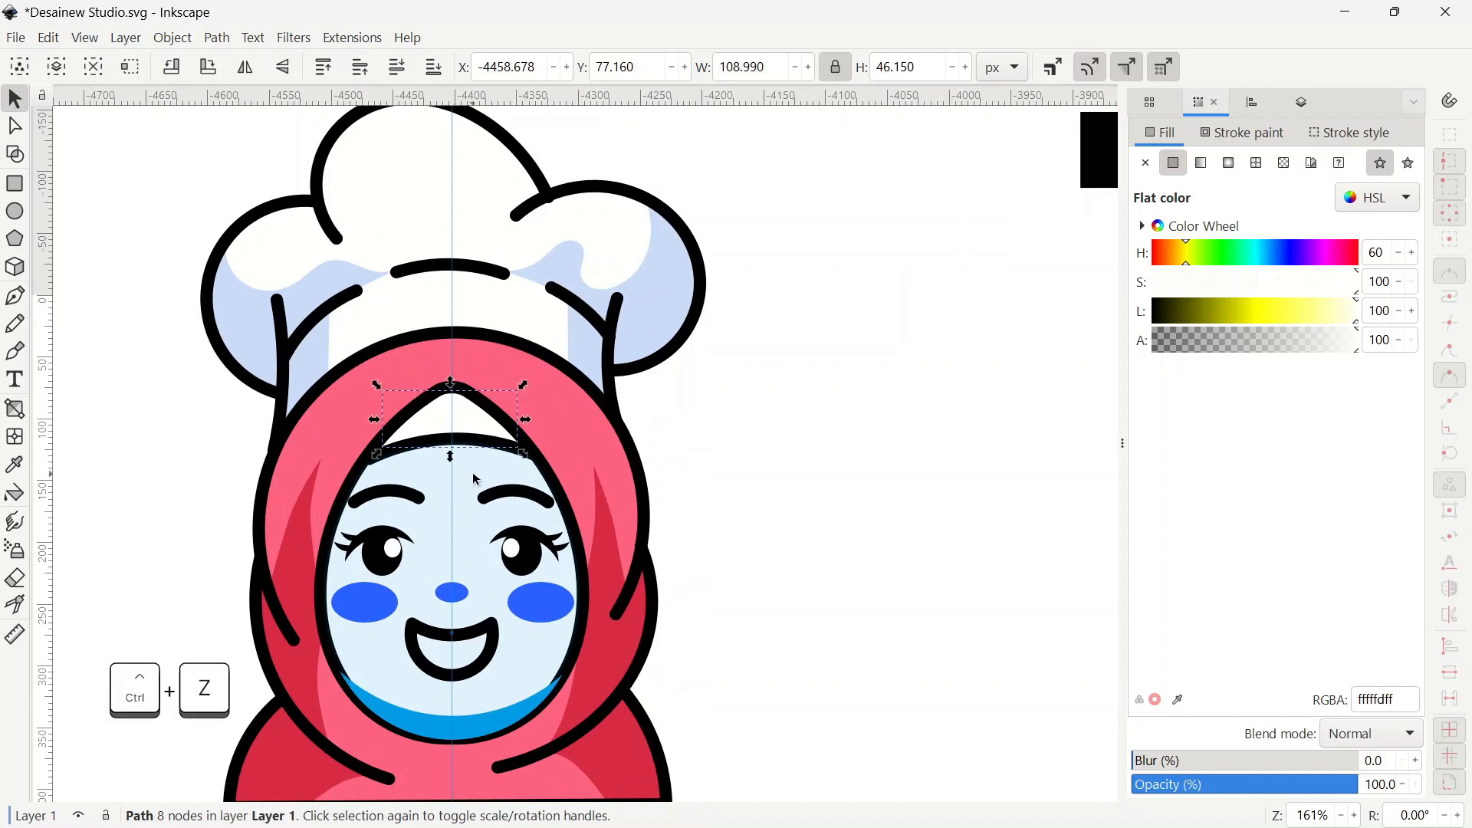
# - Fill the face base with the palette's skin tone fedac4 and set its opacity to 100%
pyautogui.click(476, 479)
pyautogui.scroll(-1, 537, 491)
pyautogui.press('d')
pyautogui.click(1010, 213)
pyautogui.press('s')
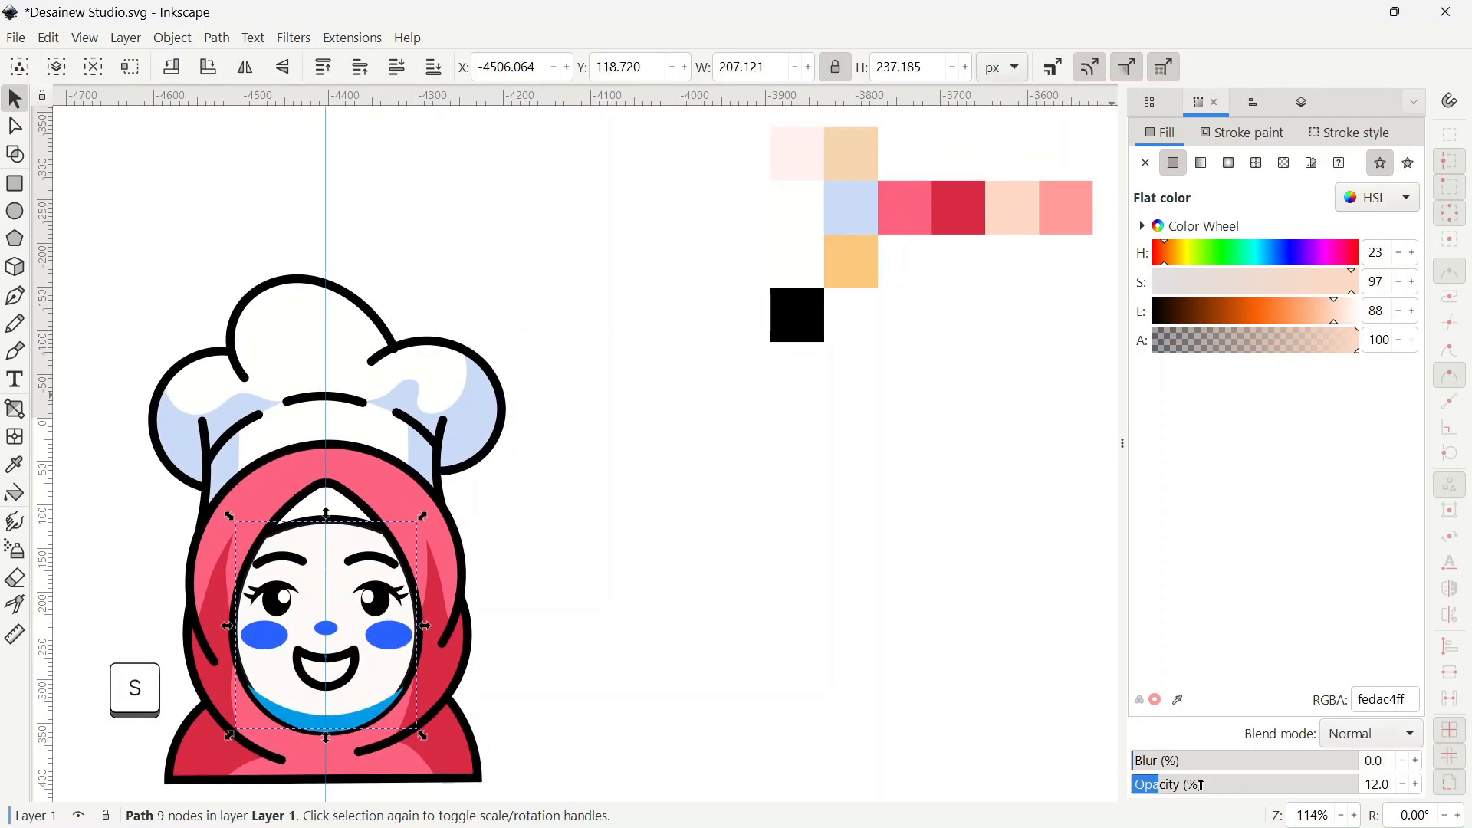
pyautogui.moveTo(1201, 785); pyautogui.dragTo(1359, 786)
pyautogui.scroll(1, 269, 675)
# - Fill the chin shadow, both cheeks and the nose with the palette's salmon pink ff9c99
pyautogui.click(341, 671)
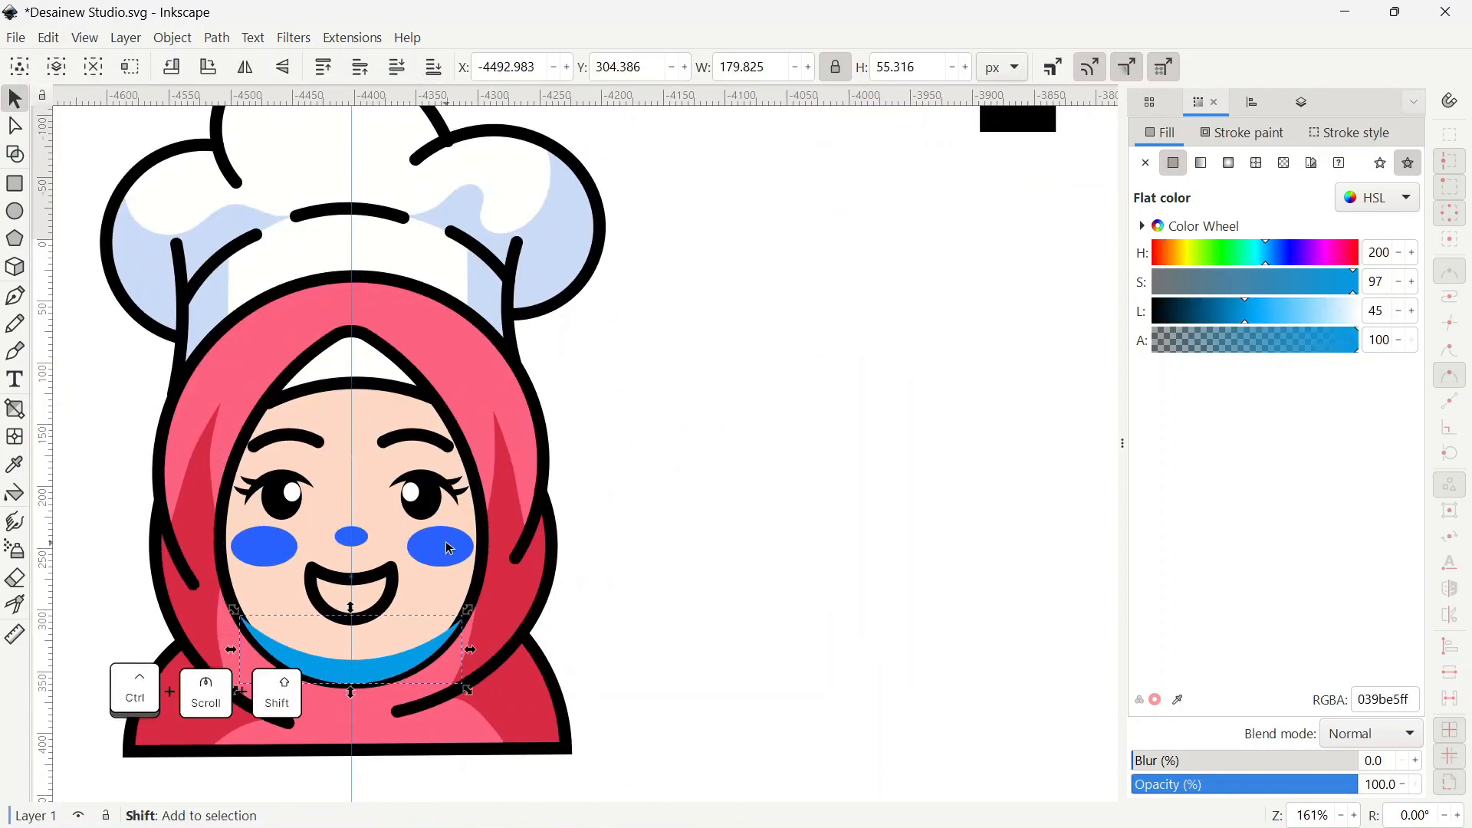
pyautogui.keyDown('shift'); pyautogui.click(448, 546); pyautogui.keyUp('shift')
pyautogui.keyDown('shift'); pyautogui.click(265, 546); pyautogui.keyUp('shift')
pyautogui.keyDown('shift'); pyautogui.click(352, 535); pyautogui.keyUp('shift')
pyautogui.scroll(-2, 330, 598)
pyautogui.press('d')
pyautogui.click(862, 276)
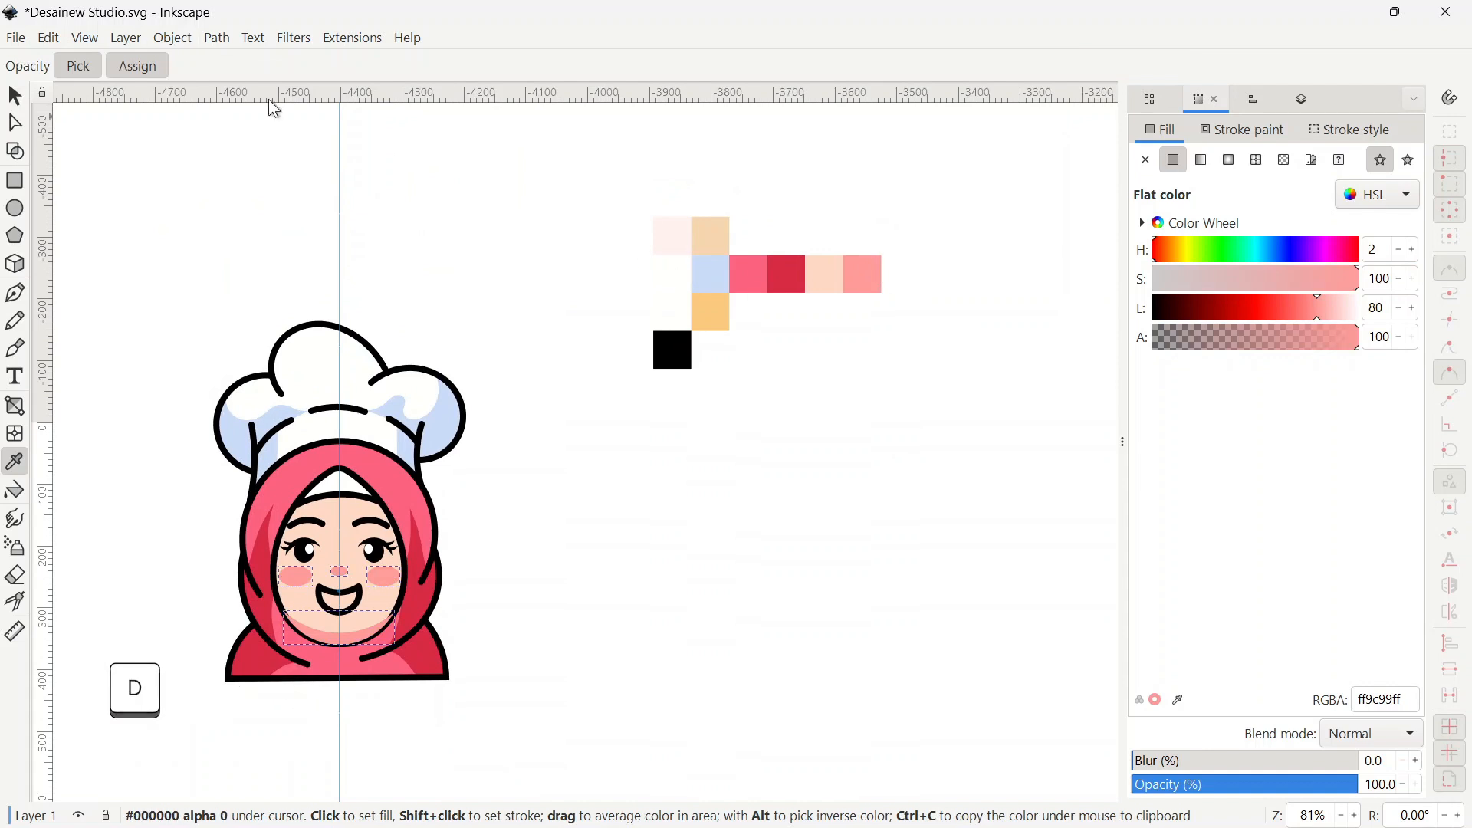
# - Send the cheeks, nose and chin shadow to the back, followed by the face base so it lies beneath them
pyautogui.click(15, 99)
pyautogui.moveTo(163, 376); pyautogui.dragTo(237, 337)
pyautogui.click(434, 67)
pyautogui.scroll(2, 386, 460)
pyautogui.click(418, 468)
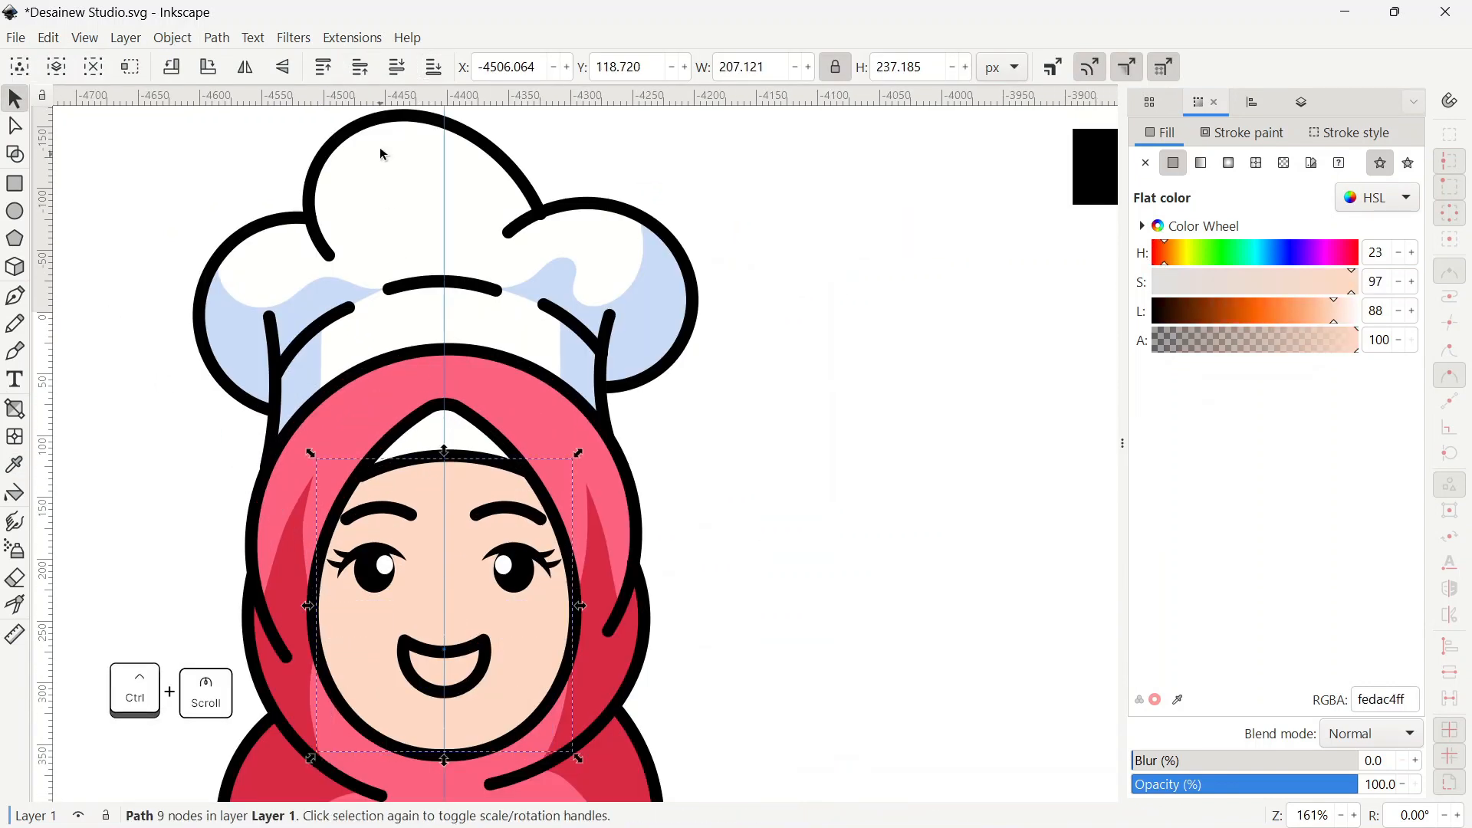
pyautogui.click(434, 68)
pyautogui.moveTo(644, 704); pyautogui.dragTo(660, 641)
pyautogui.click(660, 641)
pyautogui.moveTo(589, 505); pyautogui.dragTo(642, 519)
# - Move the left end node of the inner cap's lower outline outward by about 2.4 px to meet the hijab outline
pyautogui.scroll(2, 462, 397)
pyautogui.click(465, 423)
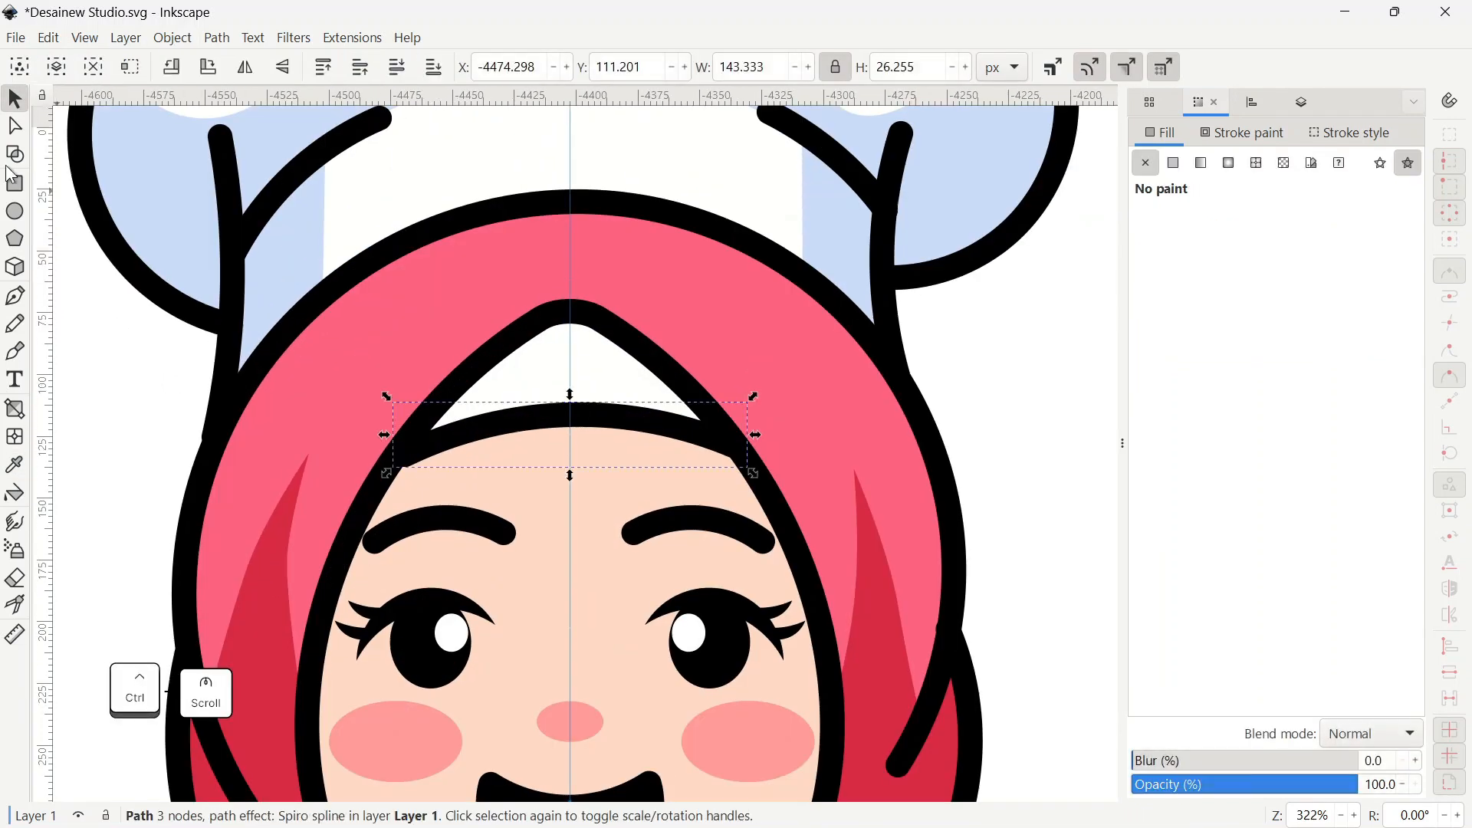
pyautogui.click(15, 125)
pyautogui.scroll(1, 361, 452)
pyautogui.click(422, 445)
pyautogui.moveTo(422, 445); pyautogui.dragTo(417, 447)
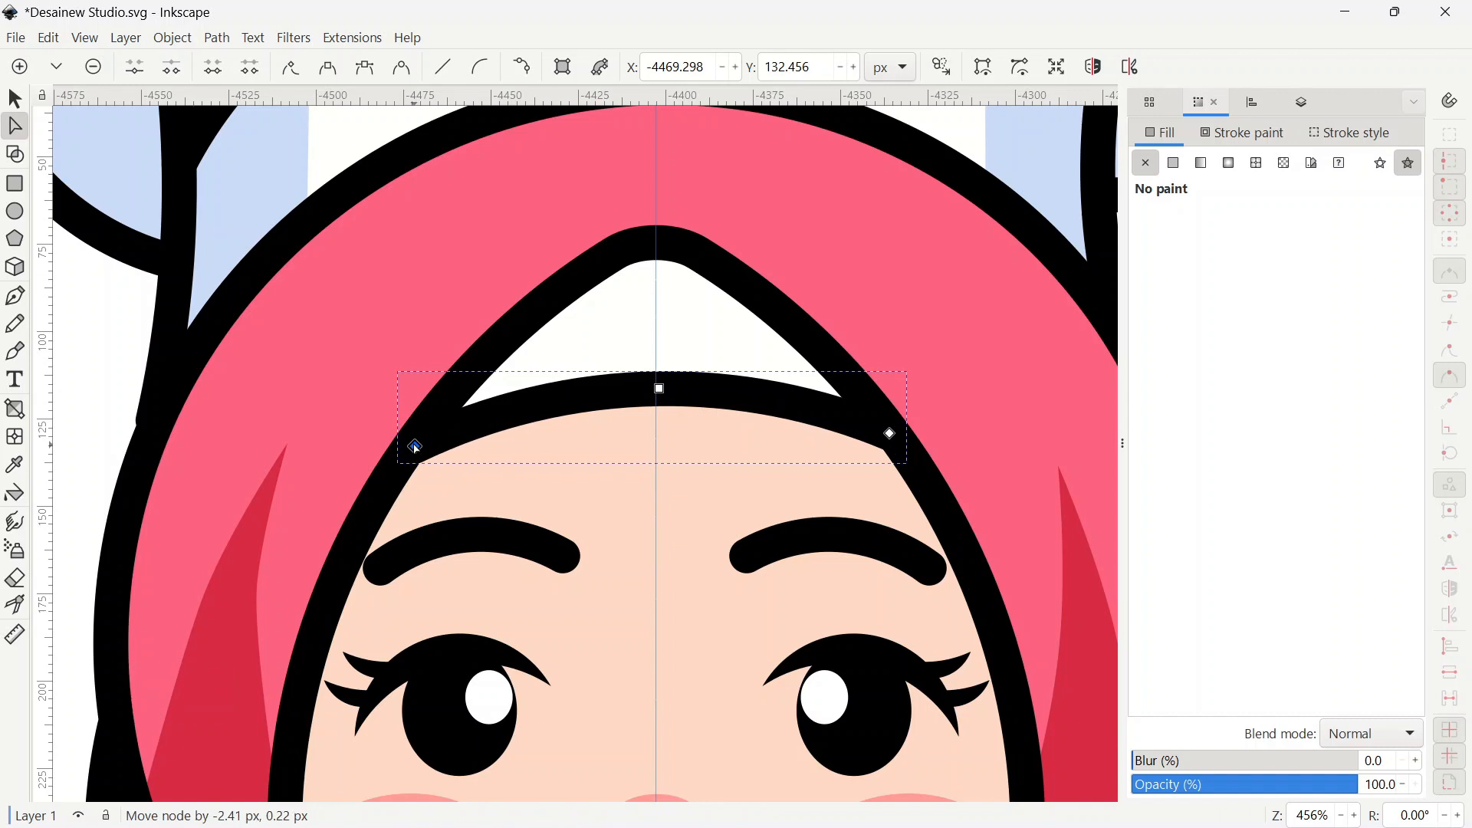
pyautogui.click(330, 431)
pyautogui.scroll(-2, 330, 431)
pyautogui.click(16, 100)
pyautogui.scroll(-1, 470, 415)
pyautogui.click(740, 460)
# - Fill the mouth with the same salmon pink ff9c99 as the cheeks
pyautogui.moveTo(585, 604); pyautogui.dragTo(605, 581)
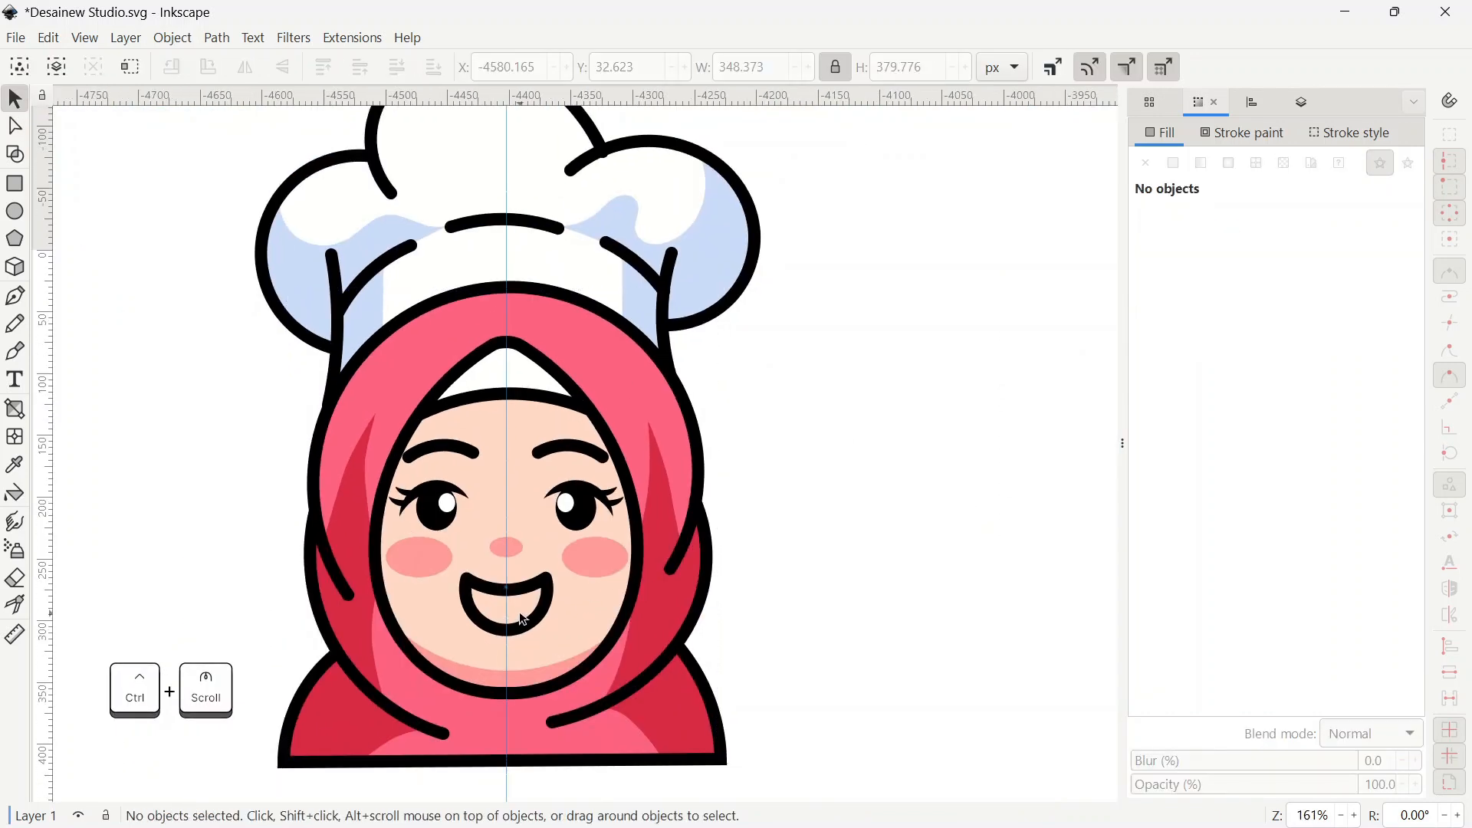
pyautogui.moveTo(529, 619); pyautogui.dragTo(547, 593)
pyautogui.click(551, 590)
pyautogui.scroll(1, 562, 577)
pyautogui.press('d')
pyautogui.click(648, 531)
pyautogui.press('s')
pyautogui.scroll(-2, 637, 543)
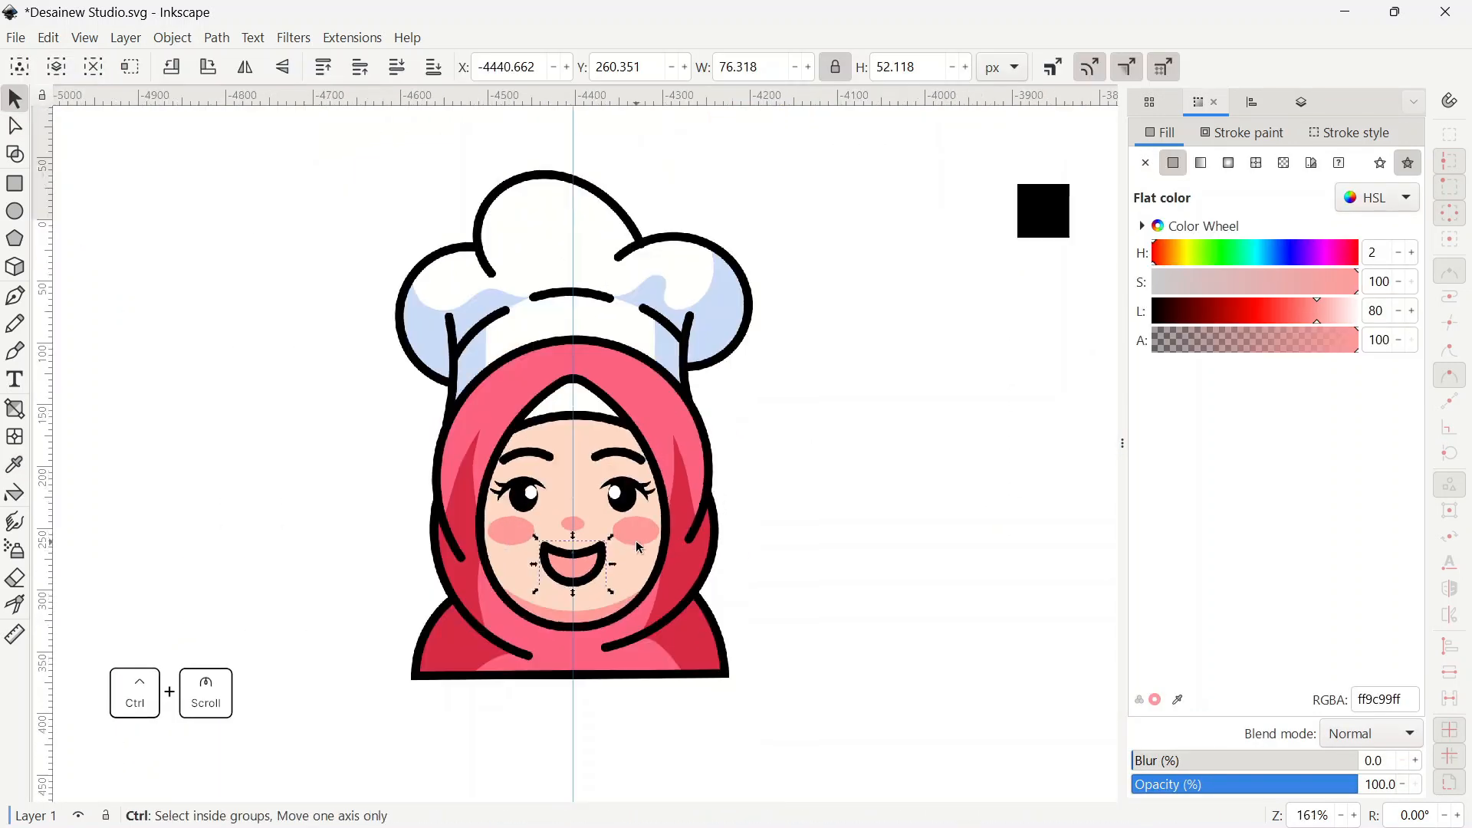
pyautogui.press('Escape')
# - Set the mouth outline's stroke width to 7 px
pyautogui.click(584, 547)
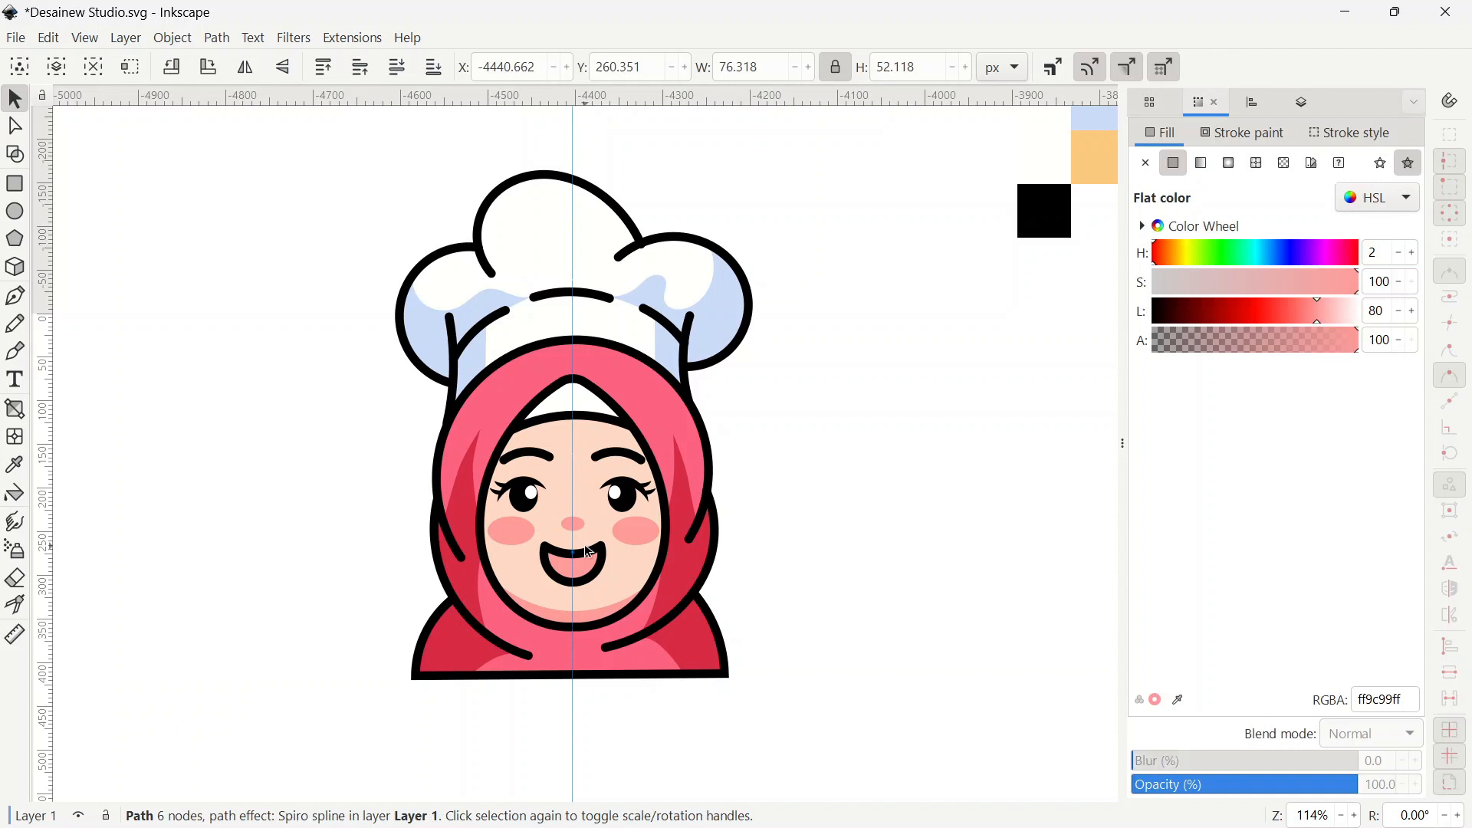
pyautogui.click(1362, 140)
pyautogui.click(1217, 169)
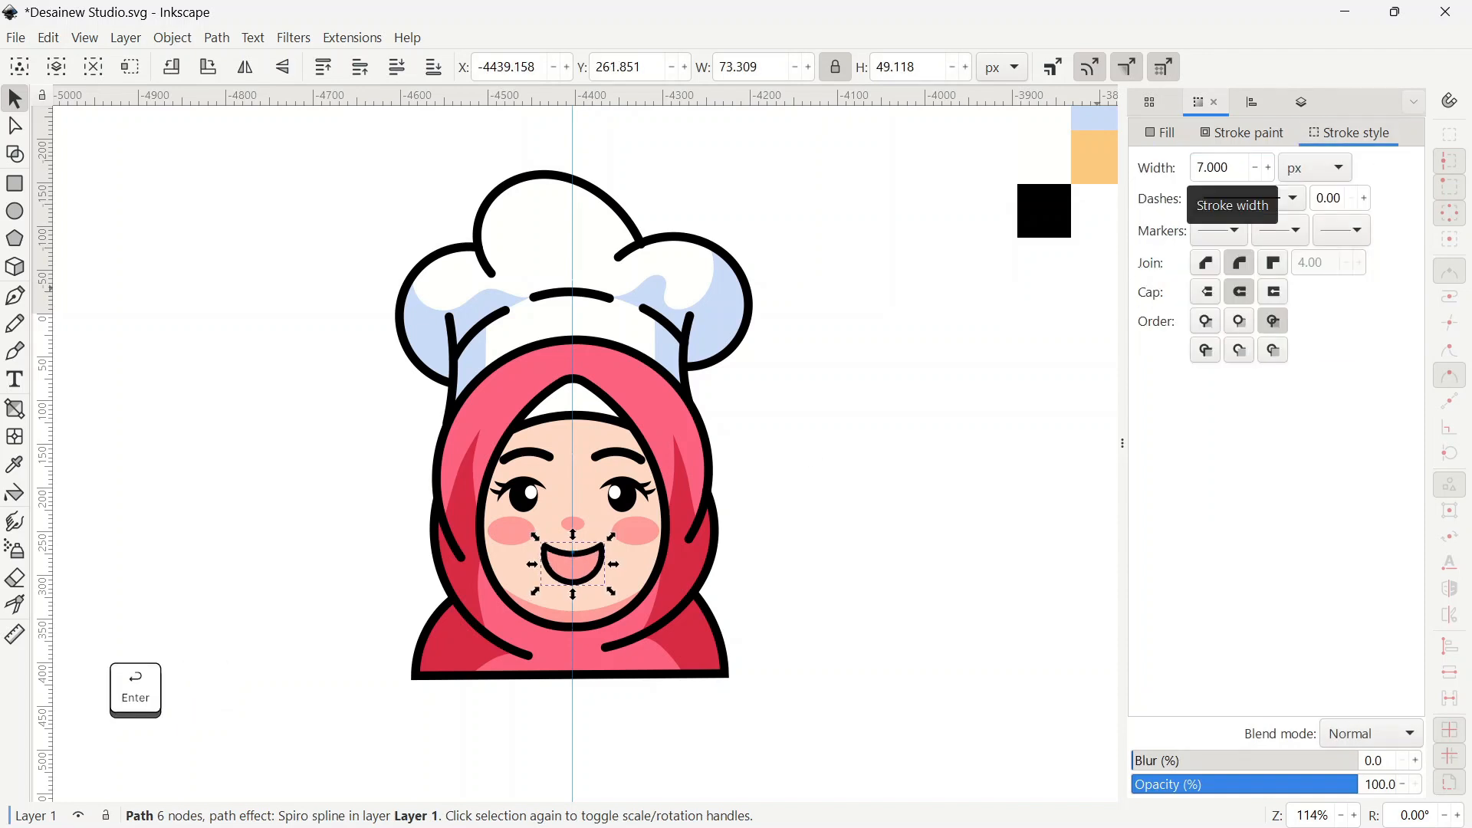
# - Draw a closed spiro shadow shape across the upper part of the inner cap, under the hijab's peak
pyautogui.scroll(4, 564, 396)
pyautogui.press('b')
pyautogui.click(446, 437)
pyautogui.click(580, 404)
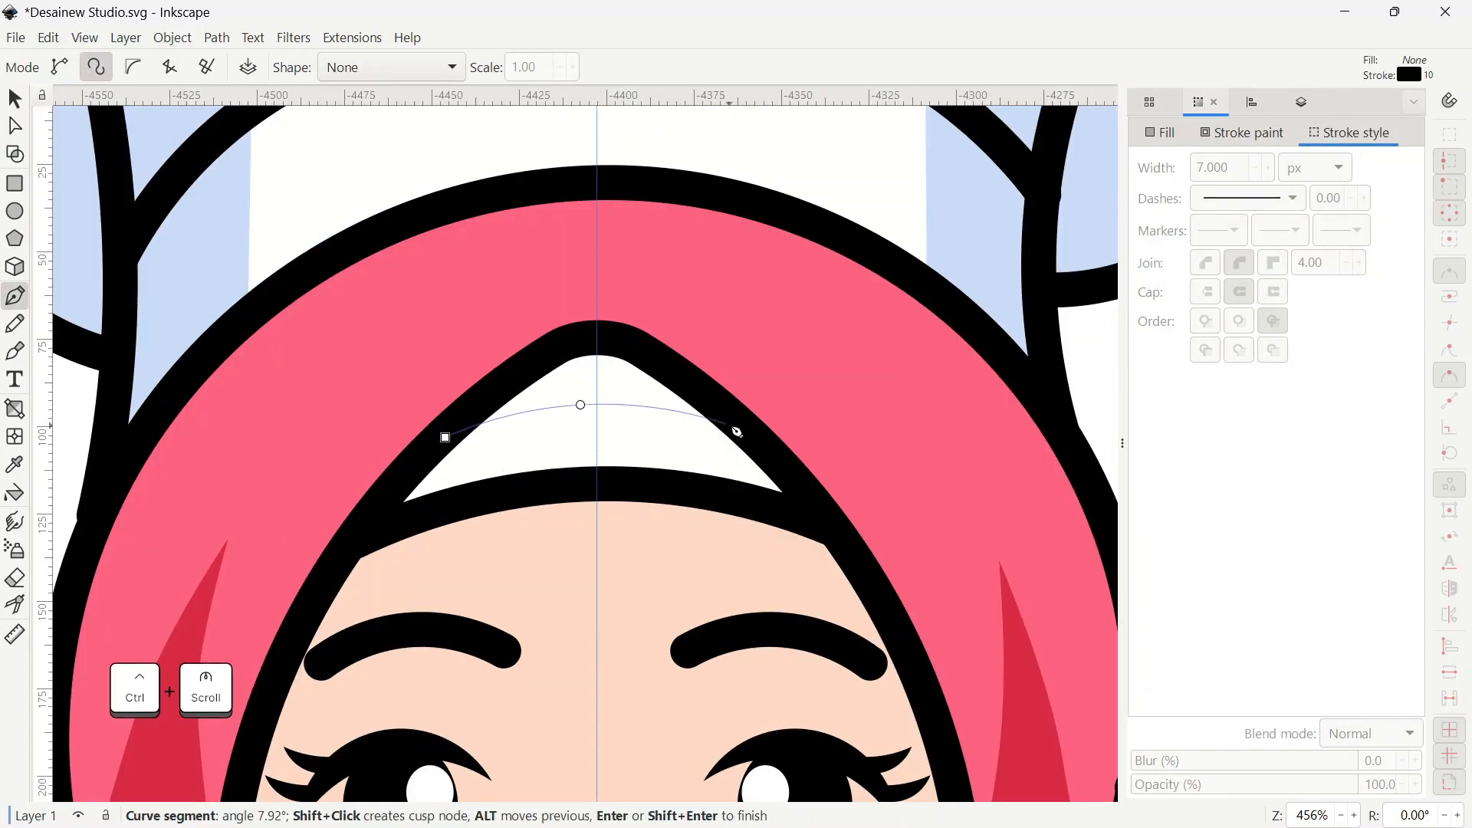
pyautogui.click(737, 432)
pyautogui.click(611, 341)
pyautogui.click(567, 342)
pyautogui.click(446, 437)
# - Give the inner cap's shadow shape a flat fill in the hat shadow's light blue and remove its stroke
pyautogui.press('d')
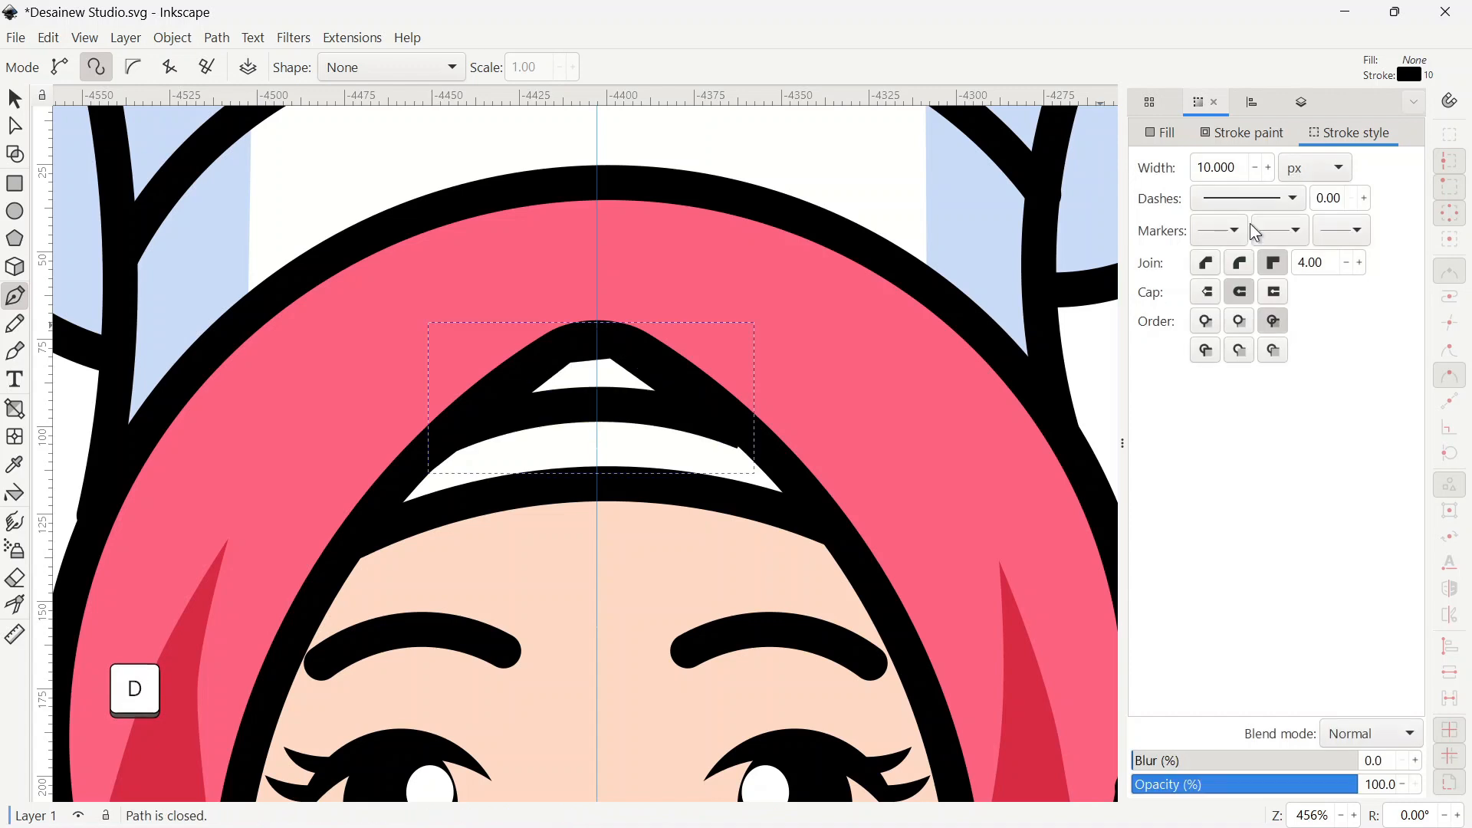
pyautogui.click(1161, 133)
pyautogui.click(1173, 163)
pyautogui.click(1242, 131)
pyautogui.click(1146, 161)
pyautogui.press('s')
pyautogui.scroll(-1, 602, 430)
pyautogui.press('d')
pyautogui.click(736, 211)
pyautogui.press('s')
pyautogui.scroll(-4, 547, 396)
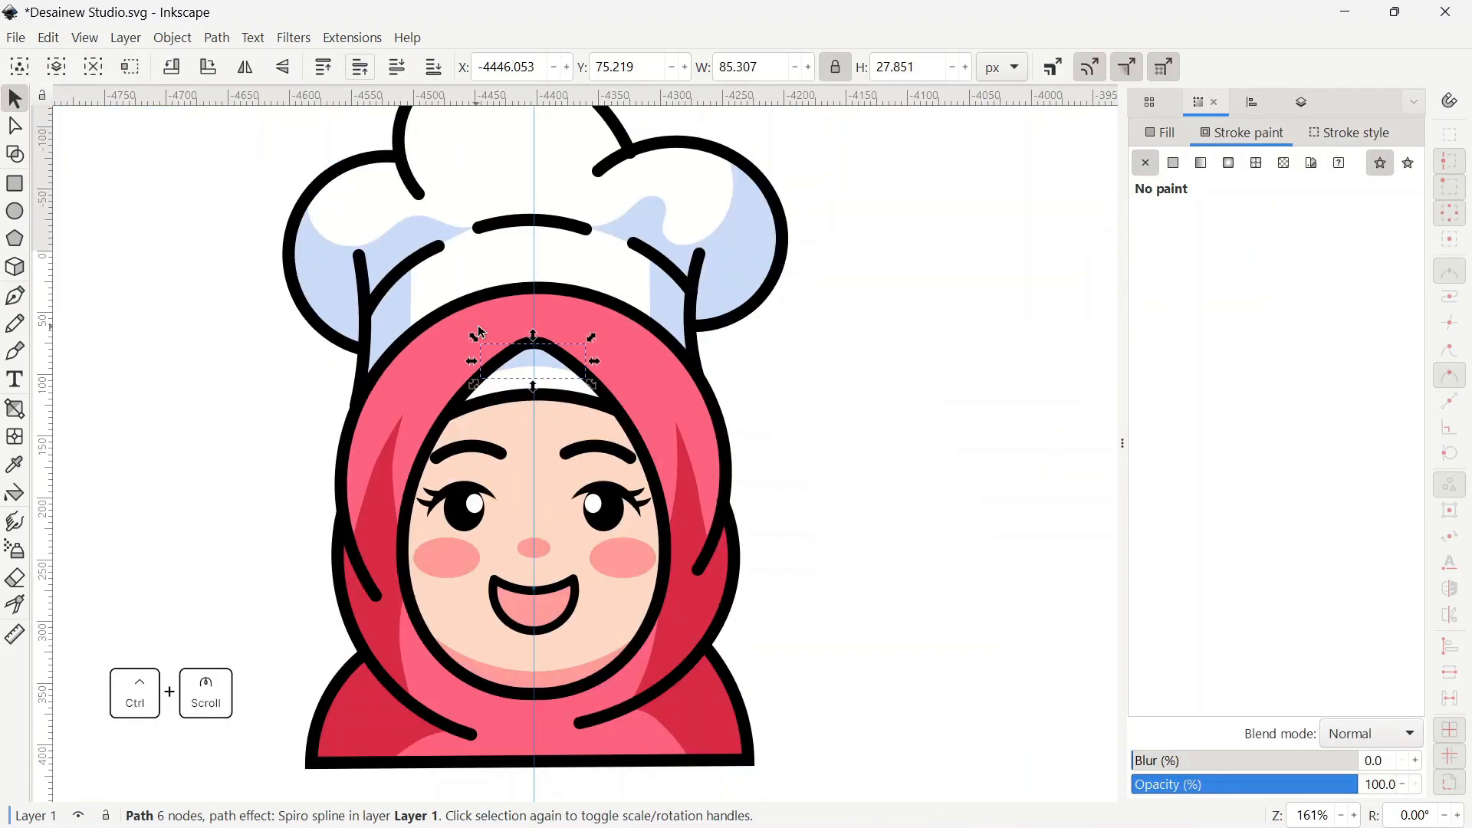
pyautogui.press('Escape')
pyautogui.scroll(1, 548, 397)
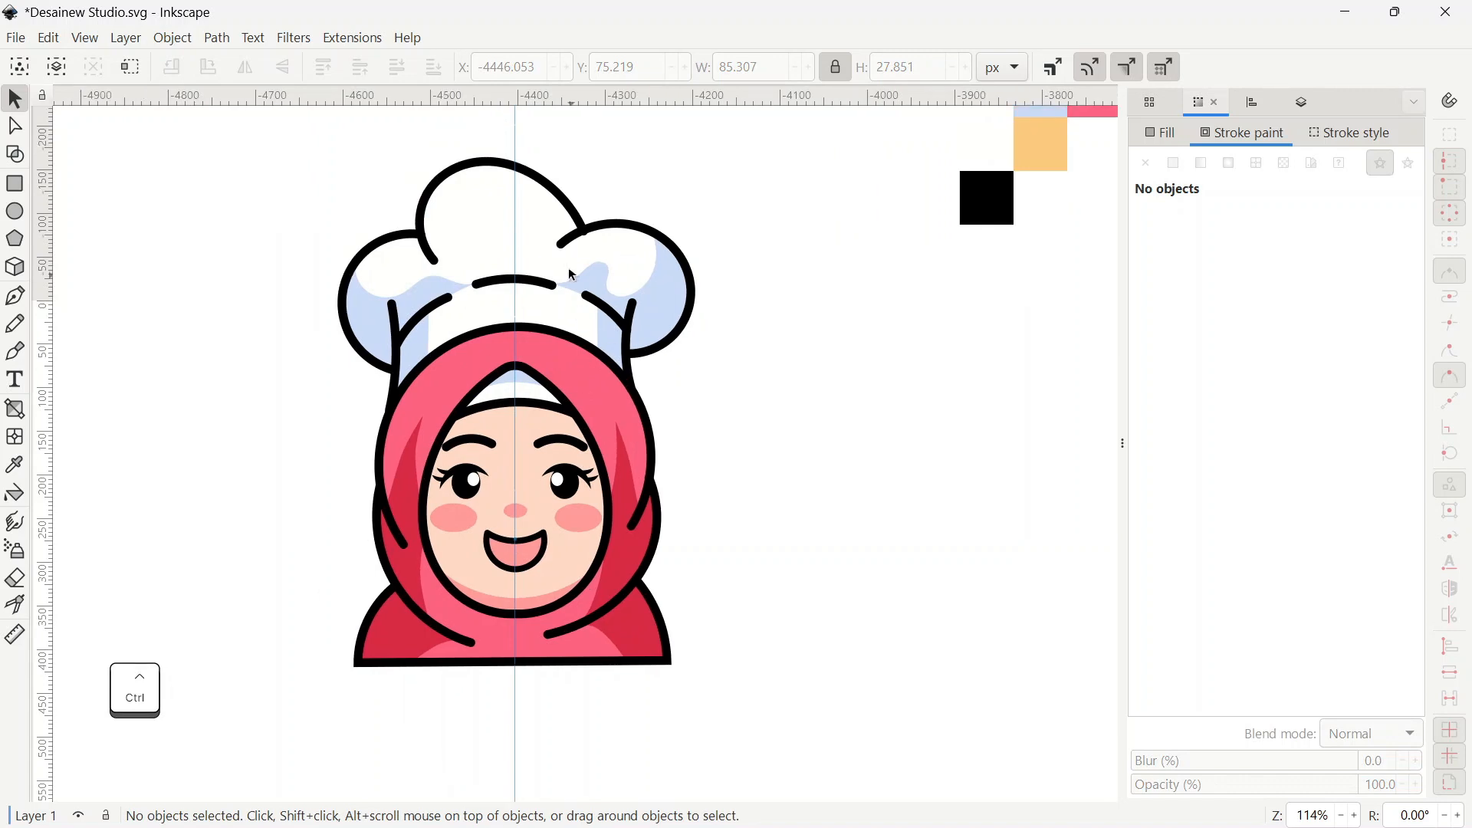
# - Adjust the right end node of the hat's top puff outline where it meets the right puff
pyautogui.scroll(3, 499, 150)
pyautogui.press('n')
pyautogui.click(628, 256)
pyautogui.click(645, 289)
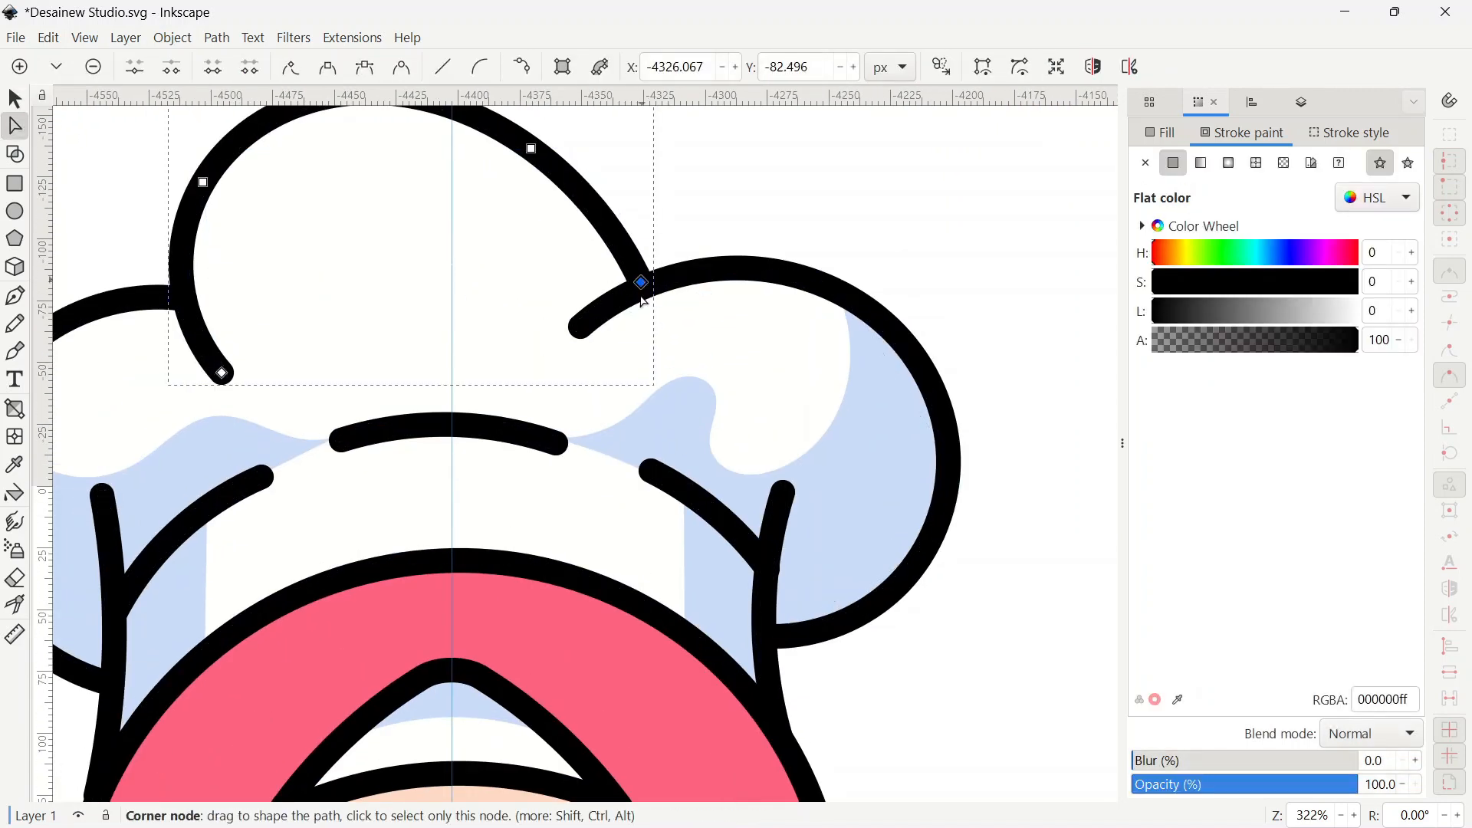
pyautogui.scroll(-5, 641, 383)
pyautogui.scroll(-1, 427, 437)
pyautogui.scroll(-2, 542, 700)
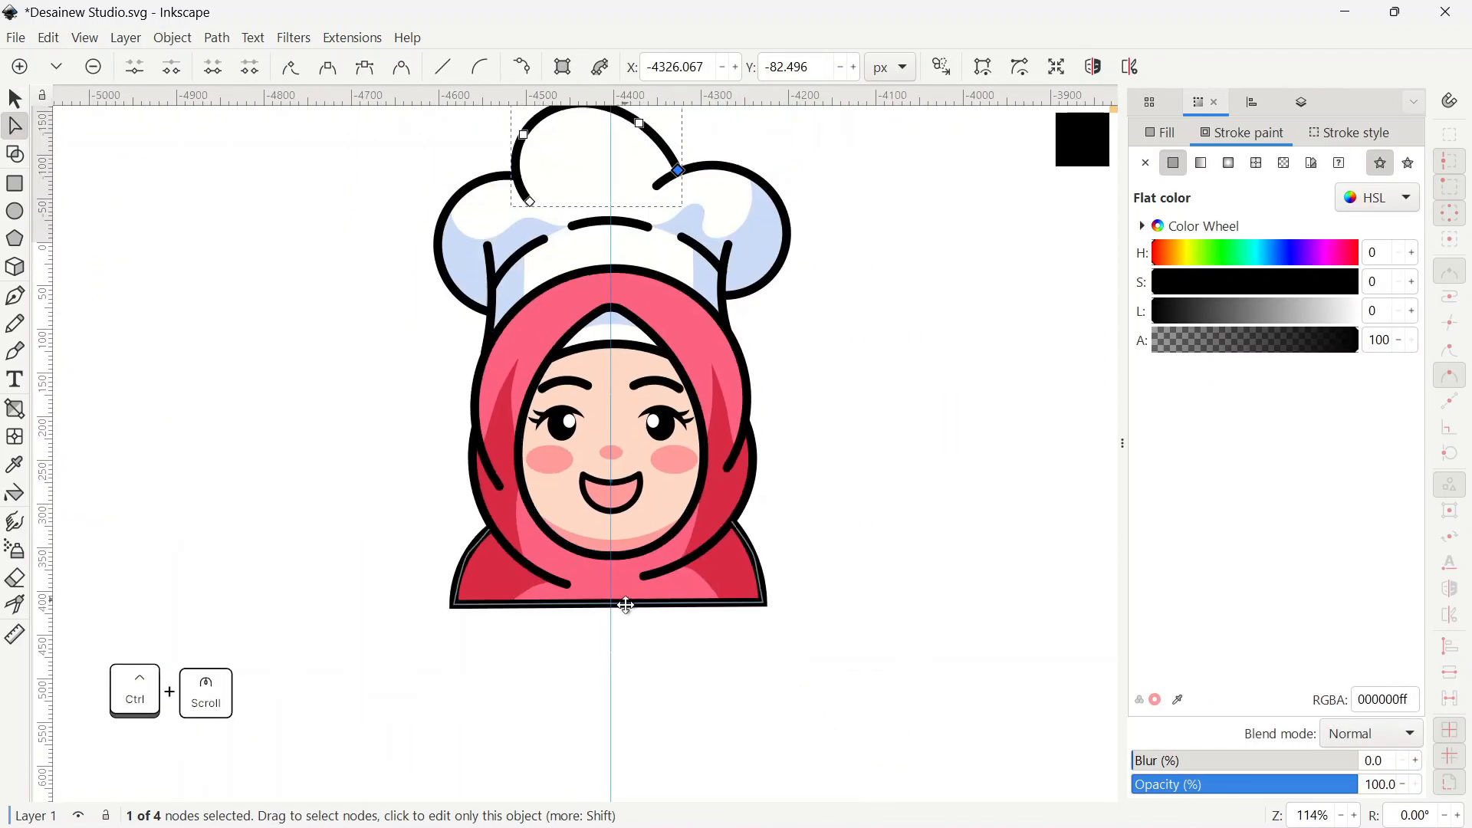
pyautogui.click(14, 99)
pyautogui.click(244, 278)
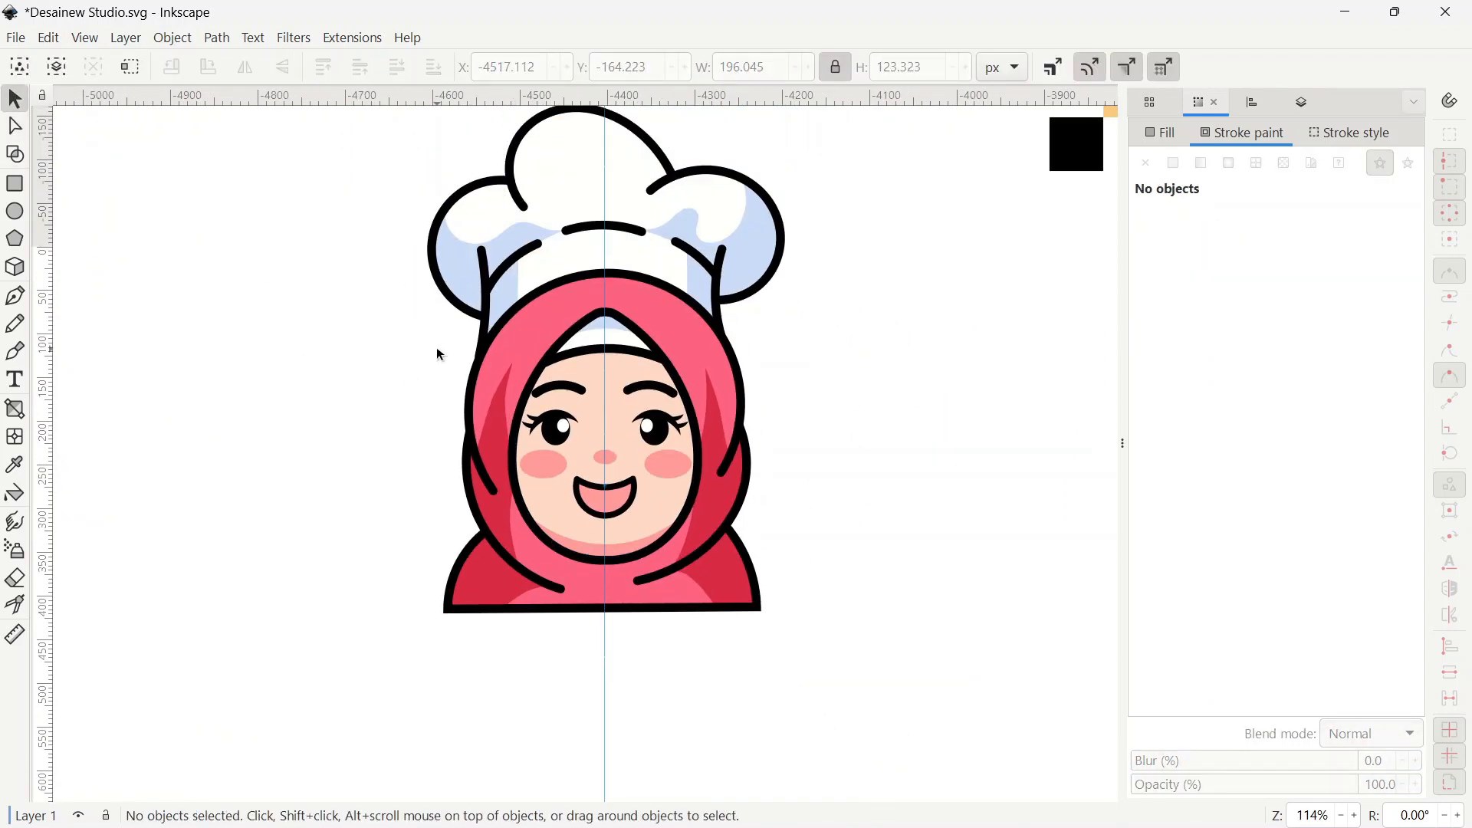
# - Darken the mouth's fill to ff7f7b by setting its lightness to 74
pyautogui.click(577, 492)
pyautogui.scroll(2, 577, 493)
pyautogui.click(1158, 136)
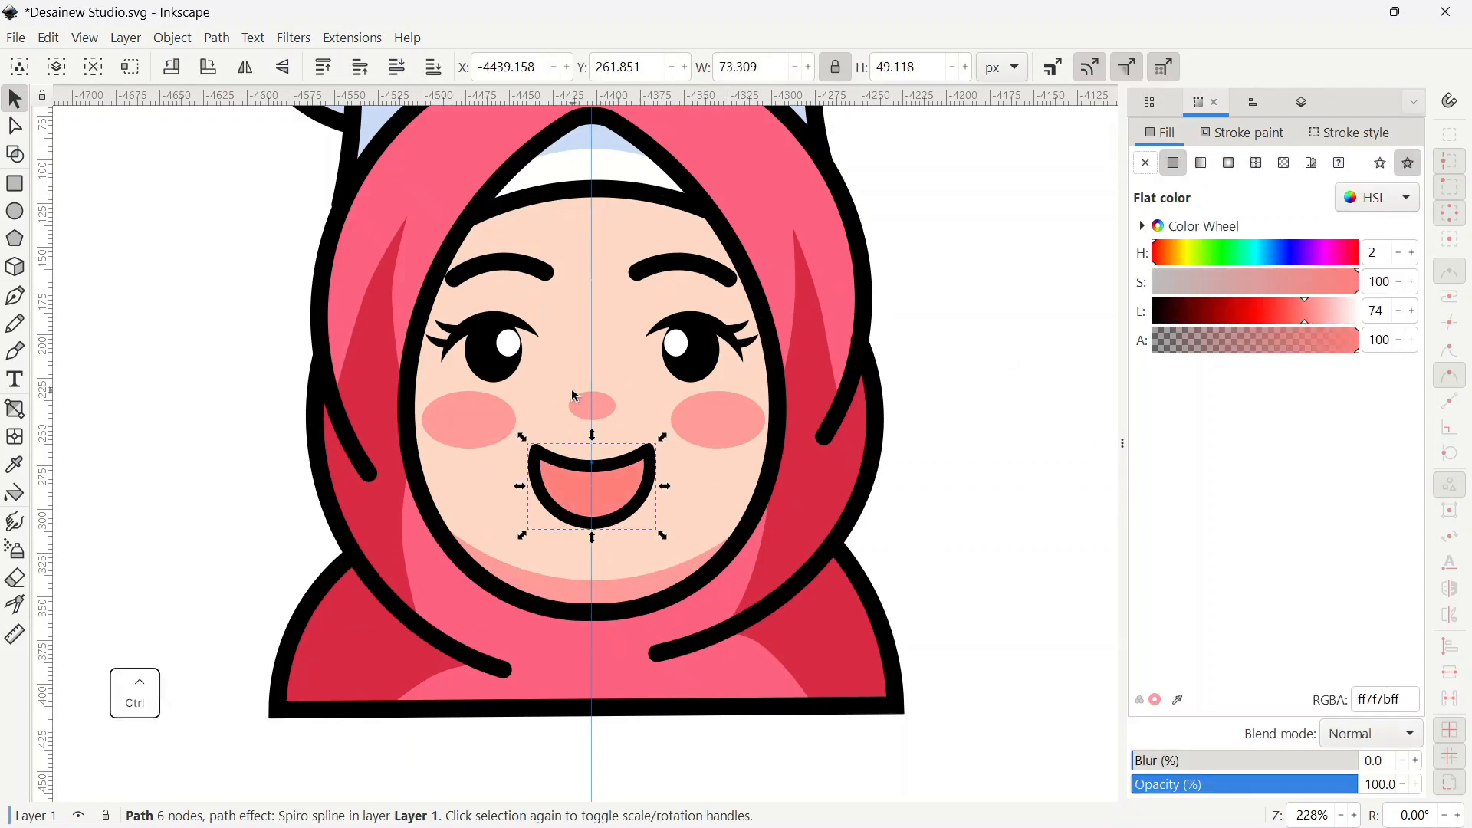
pyautogui.scroll(-3, 575, 386)
pyautogui.click(728, 422)
# - Make the hidden Sketch image visible again
pyautogui.hotkey('ctrl', 'shift', 'l')
pyautogui.scroll(-1, 1293, 635)
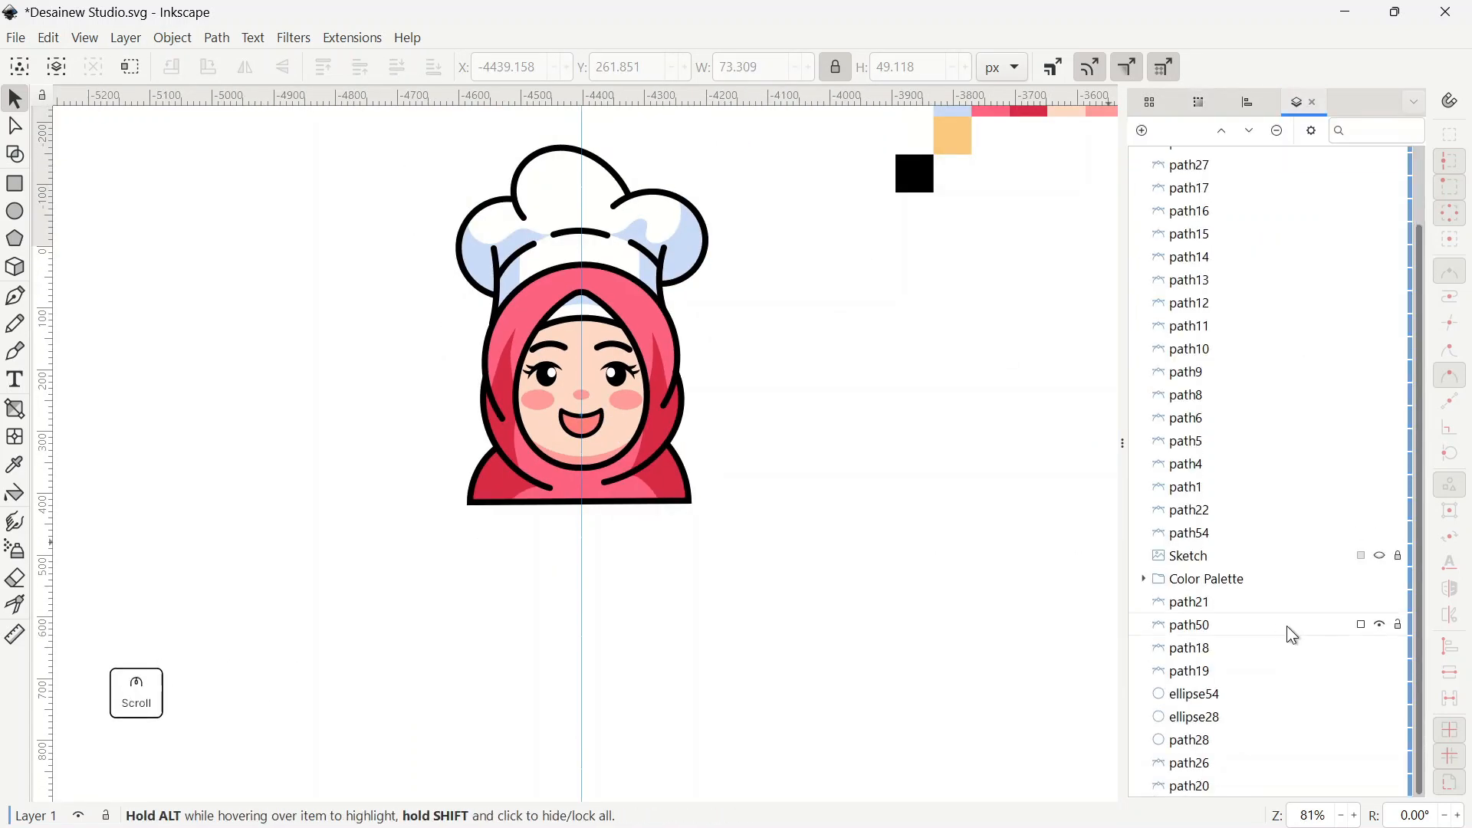
pyautogui.click(1381, 557)
pyautogui.scroll(1, 630, 558)
pyautogui.scroll(1, 303, 448)
# - Select all of the mascot's shapes and group them
pyautogui.moveTo(235, 230); pyautogui.dragTo(797, 639)
pyautogui.hotkey('ctrl', 'g')
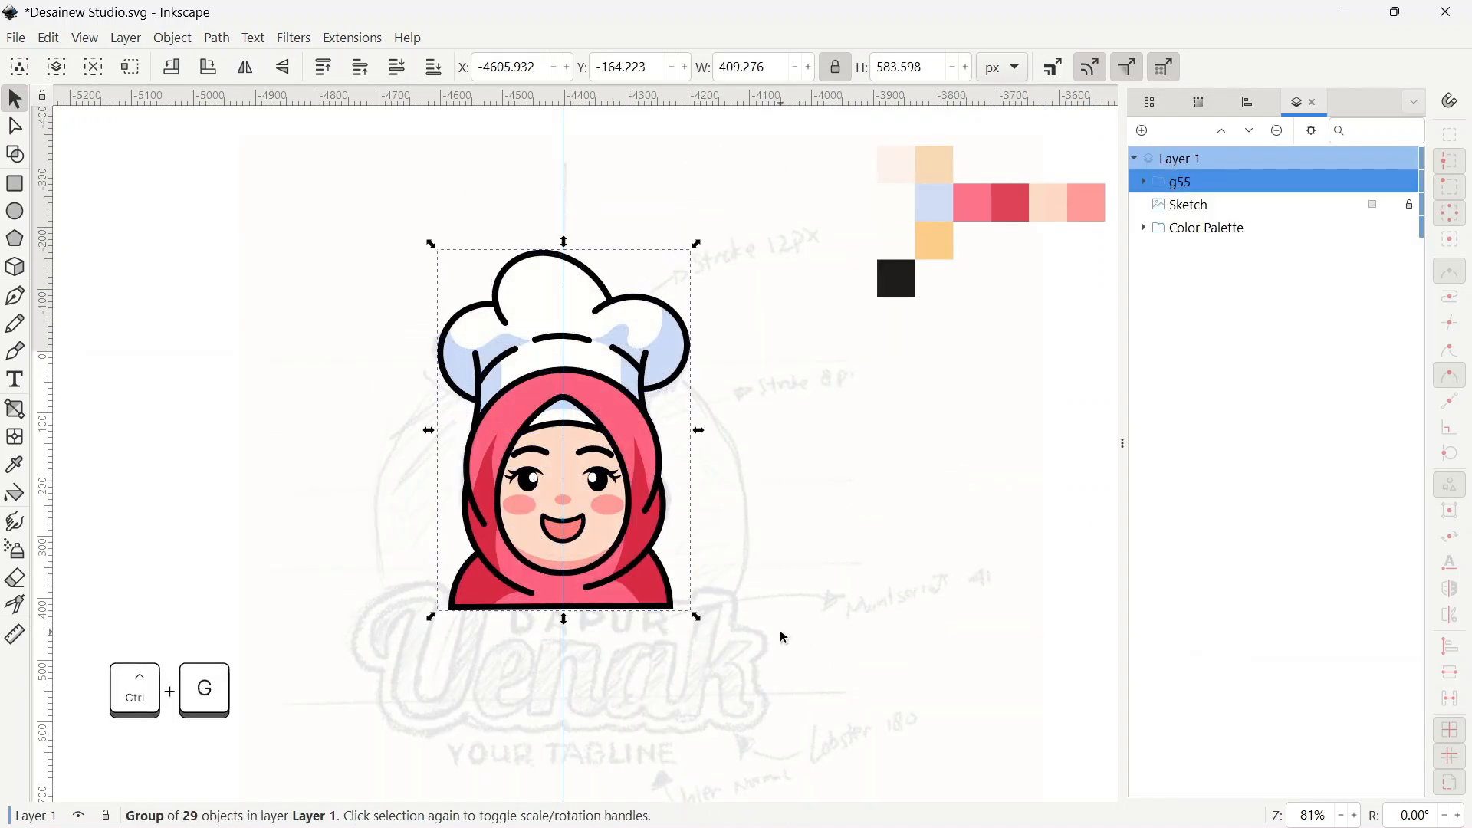
pyautogui.scroll(-1, 640, 661)
pyautogui.click(628, 670)
pyautogui.scroll(-1, 590, 668)
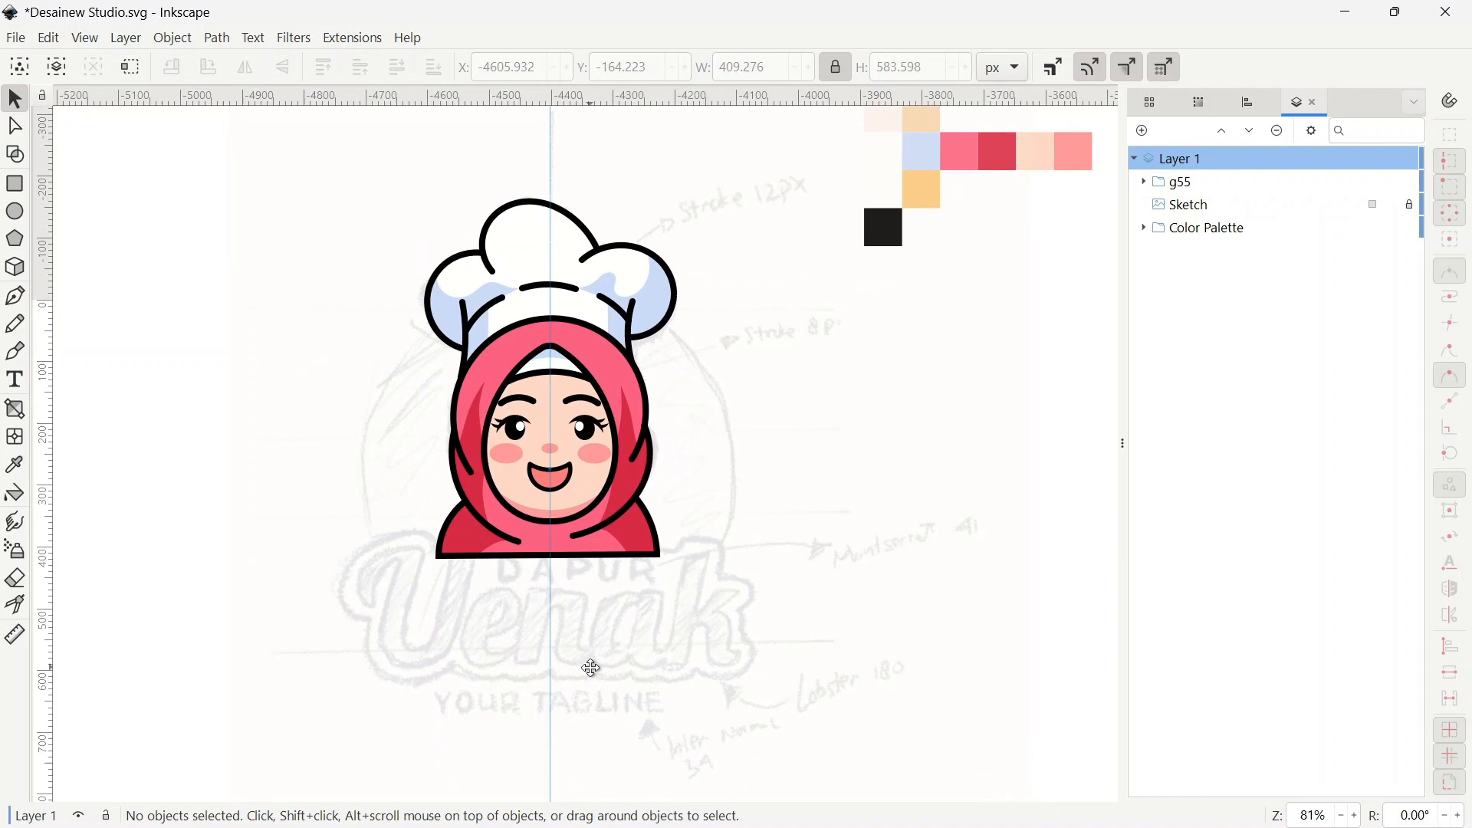
# - Add the text "Uenak" beside the sketched lettering and set its font to Lobster
pyautogui.click(15, 380)
pyautogui.click(271, 651)
pyautogui.write('Uenak')
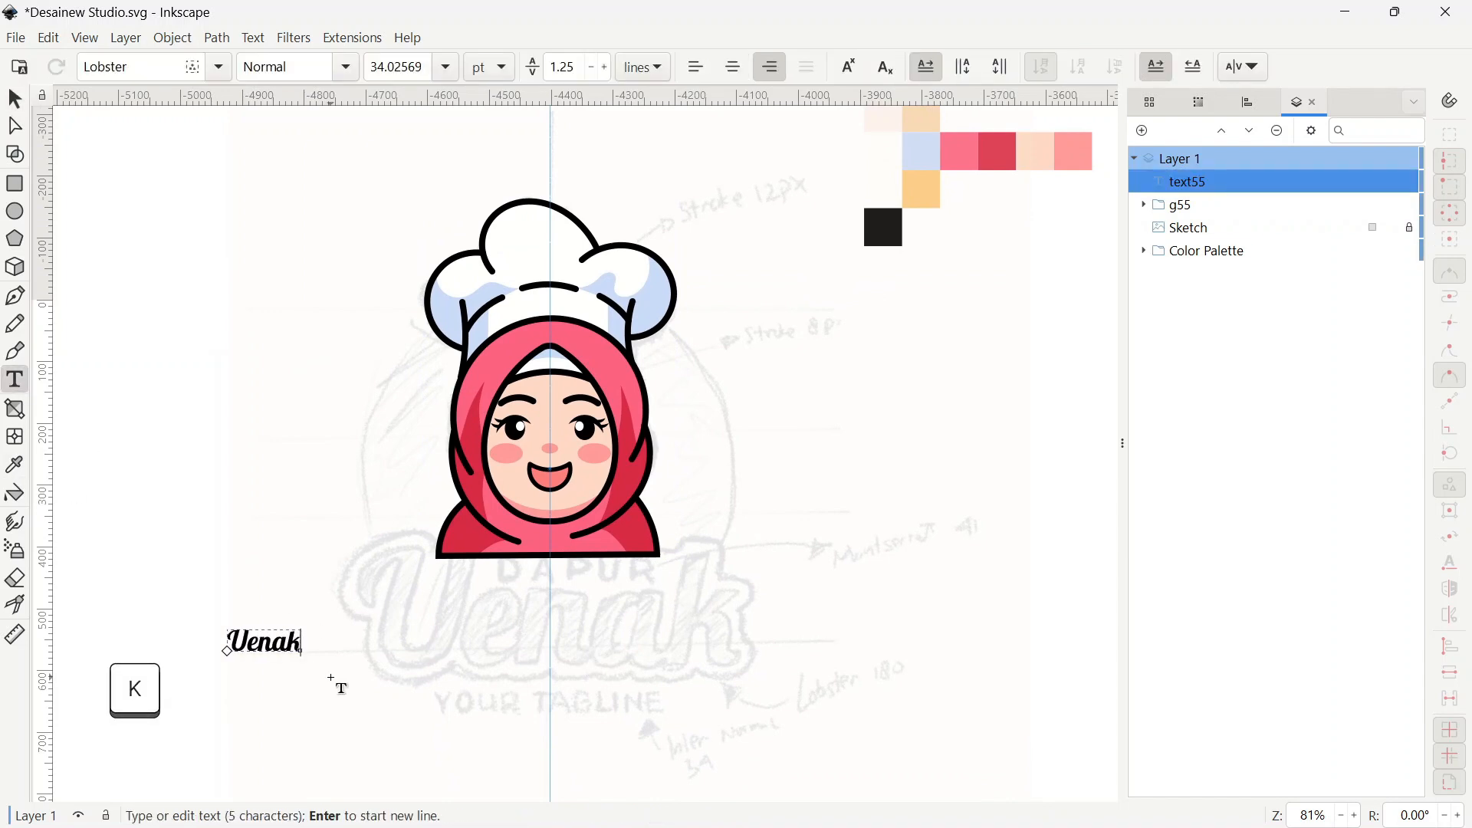
pyautogui.hotkey('ctrl', 'a')
pyautogui.hotkey('ctrl', 'a')
pyautogui.write('Lobste')
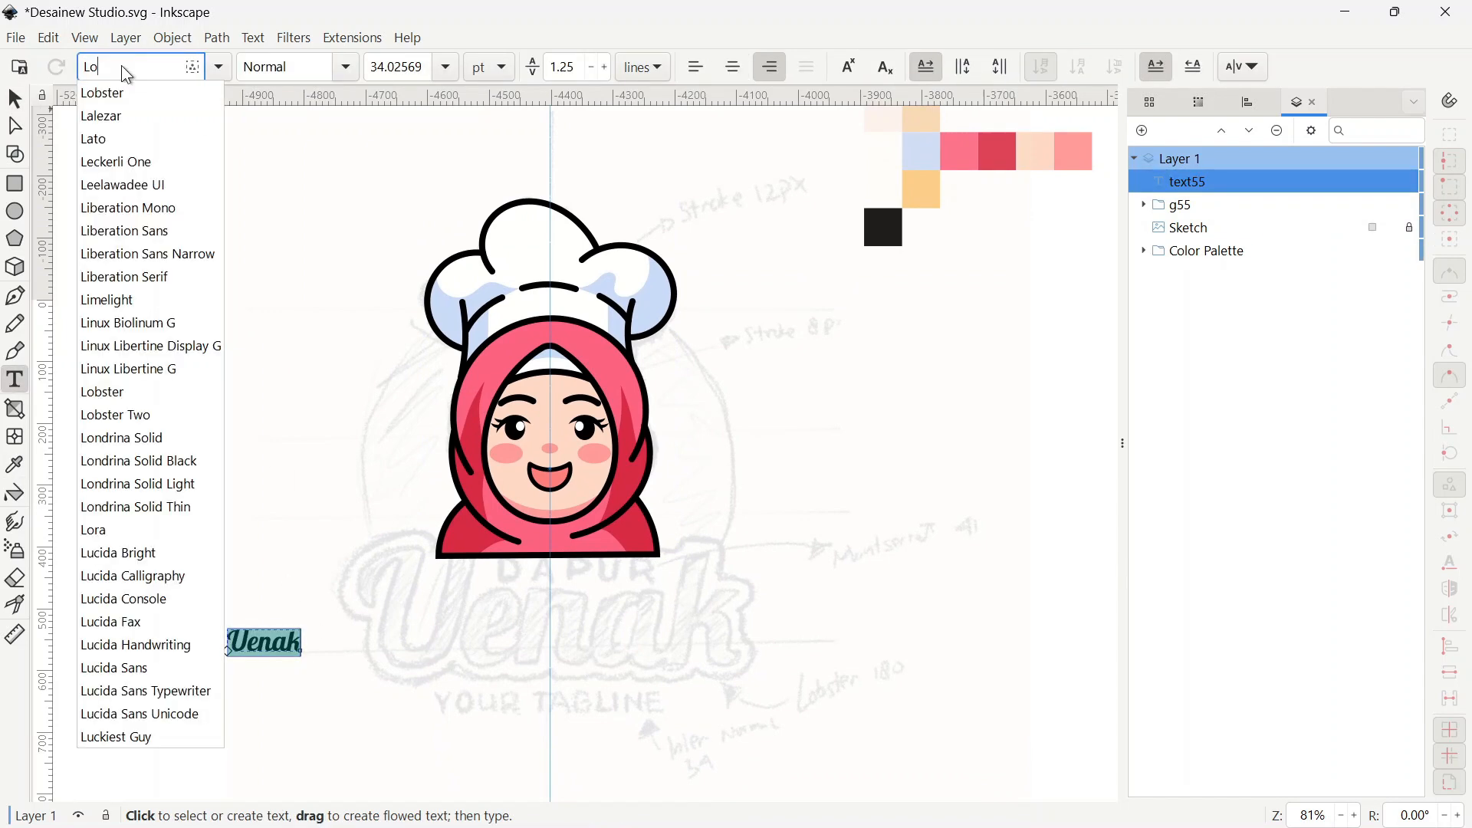
pyautogui.press('Return')
pyautogui.click(14, 98)
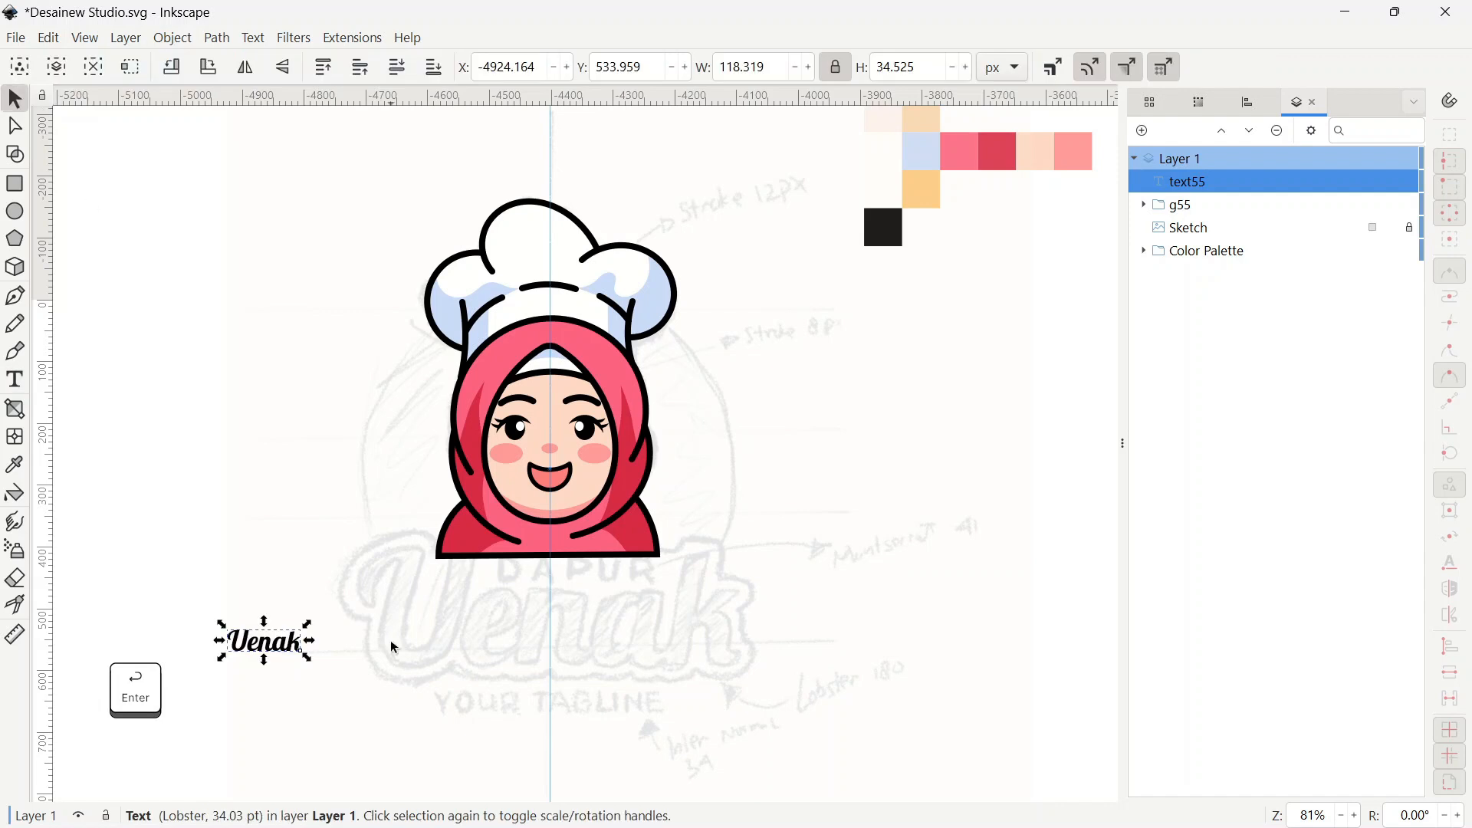
# - Set the "Uenak" text size to 180 pt and move it over the sketched lettering below the mascot
pyautogui.doubleClick(305, 655)
pyautogui.hotkey('ctrl', 'a')
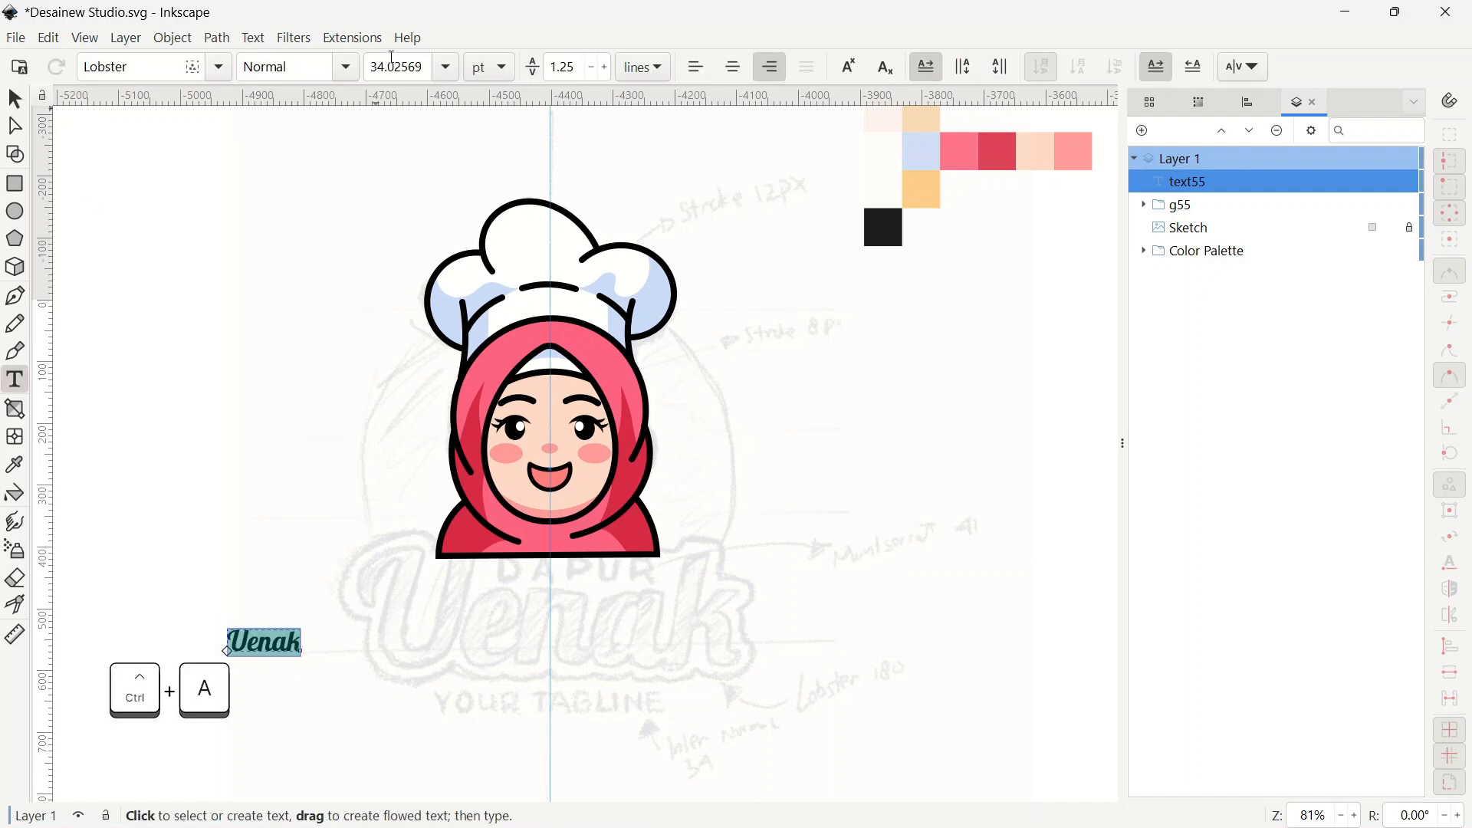
pyautogui.write('180')
pyautogui.press('Return')
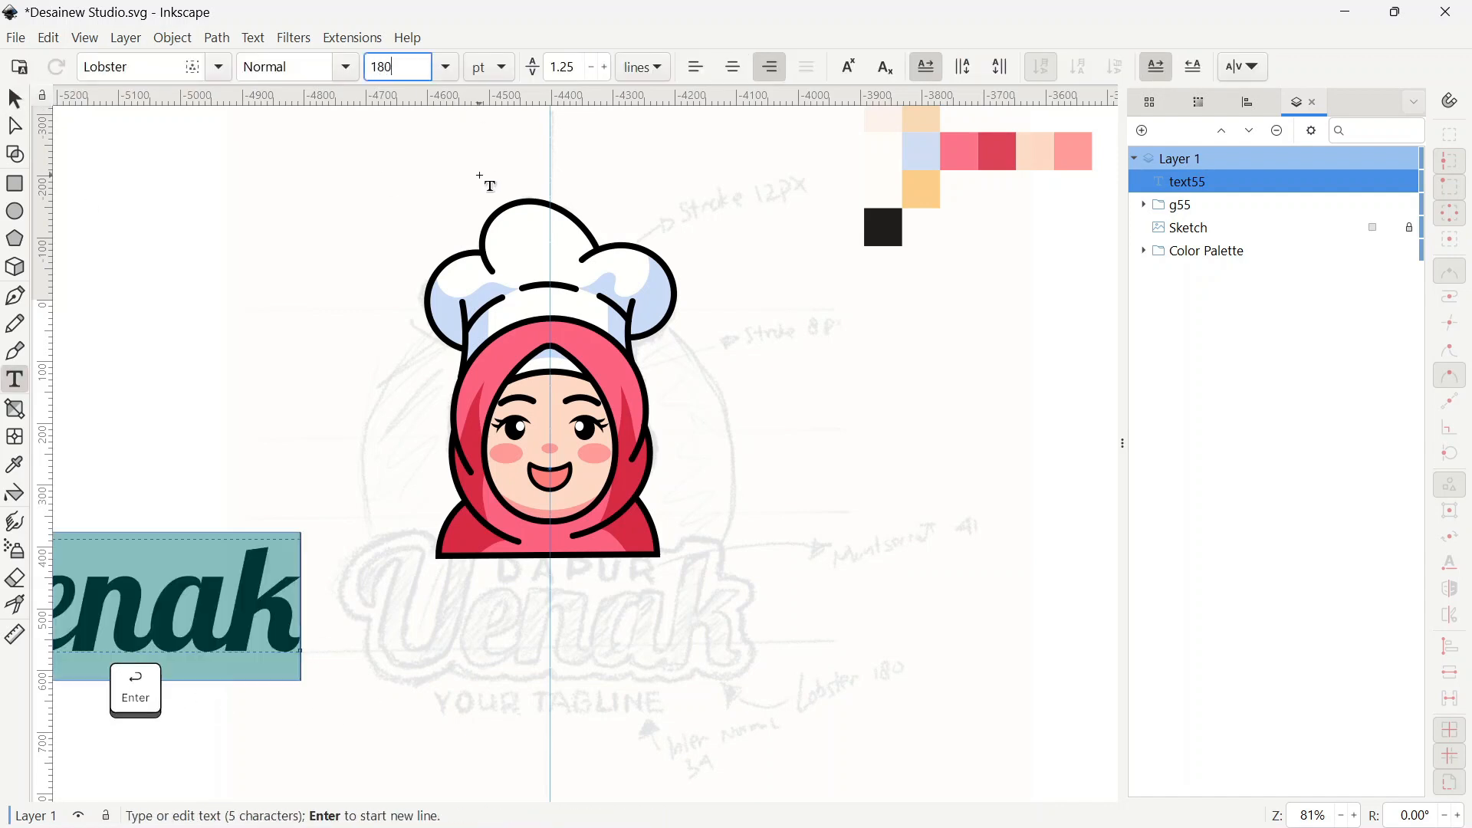
pyautogui.click(14, 99)
pyautogui.moveTo(211, 628); pyautogui.dragTo(652, 643)
pyautogui.scroll(1, 652, 643)
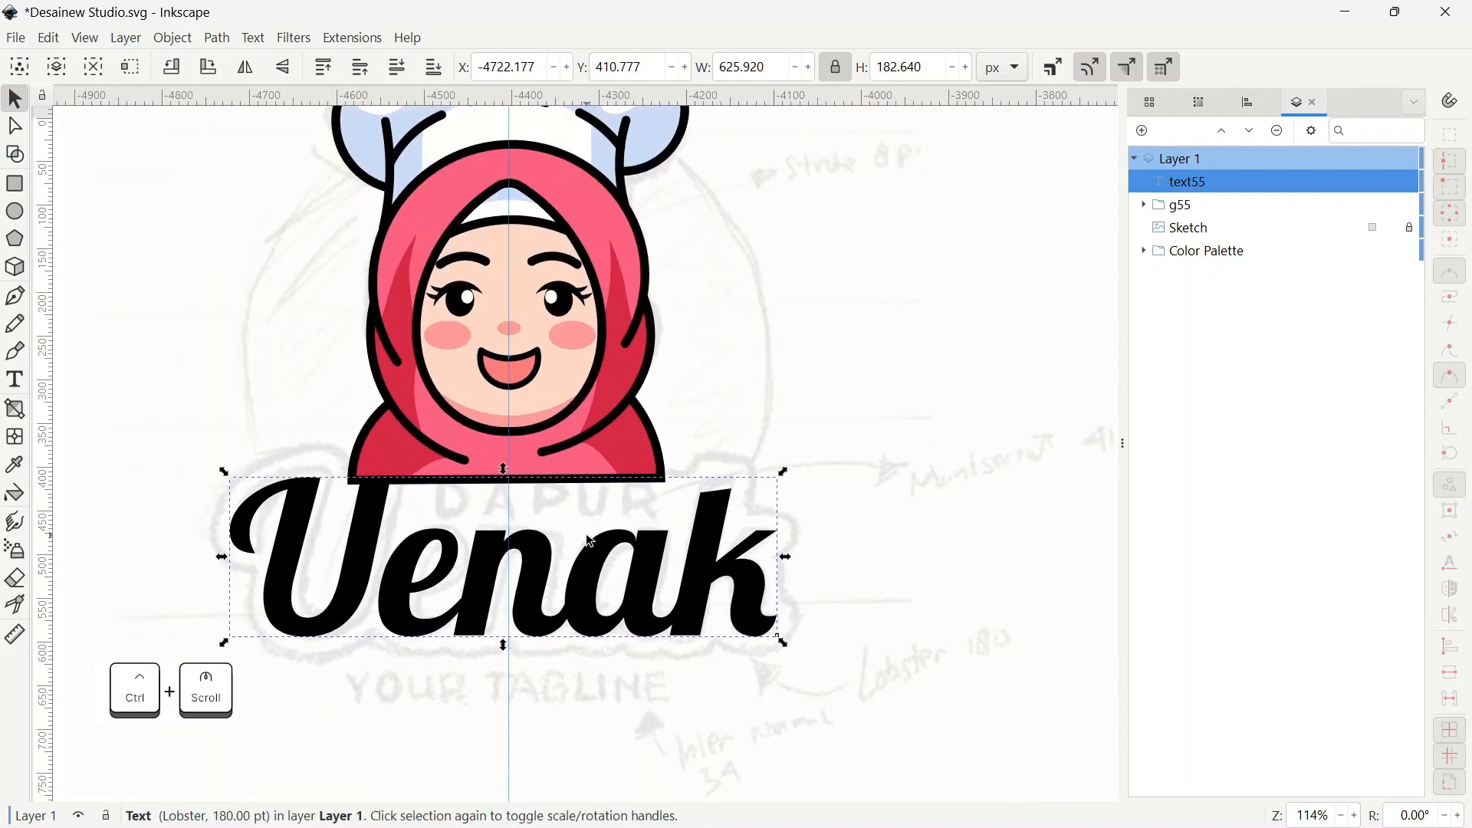
# - Place a horizontal guide just above the tops of the "Uenak" letters
pyautogui.moveTo(569, 563); pyautogui.dragTo(564, 612)
pyautogui.moveTo(800, 660); pyautogui.dragTo(796, 632)
pyautogui.click(795, 632)
pyautogui.click(572, 589)
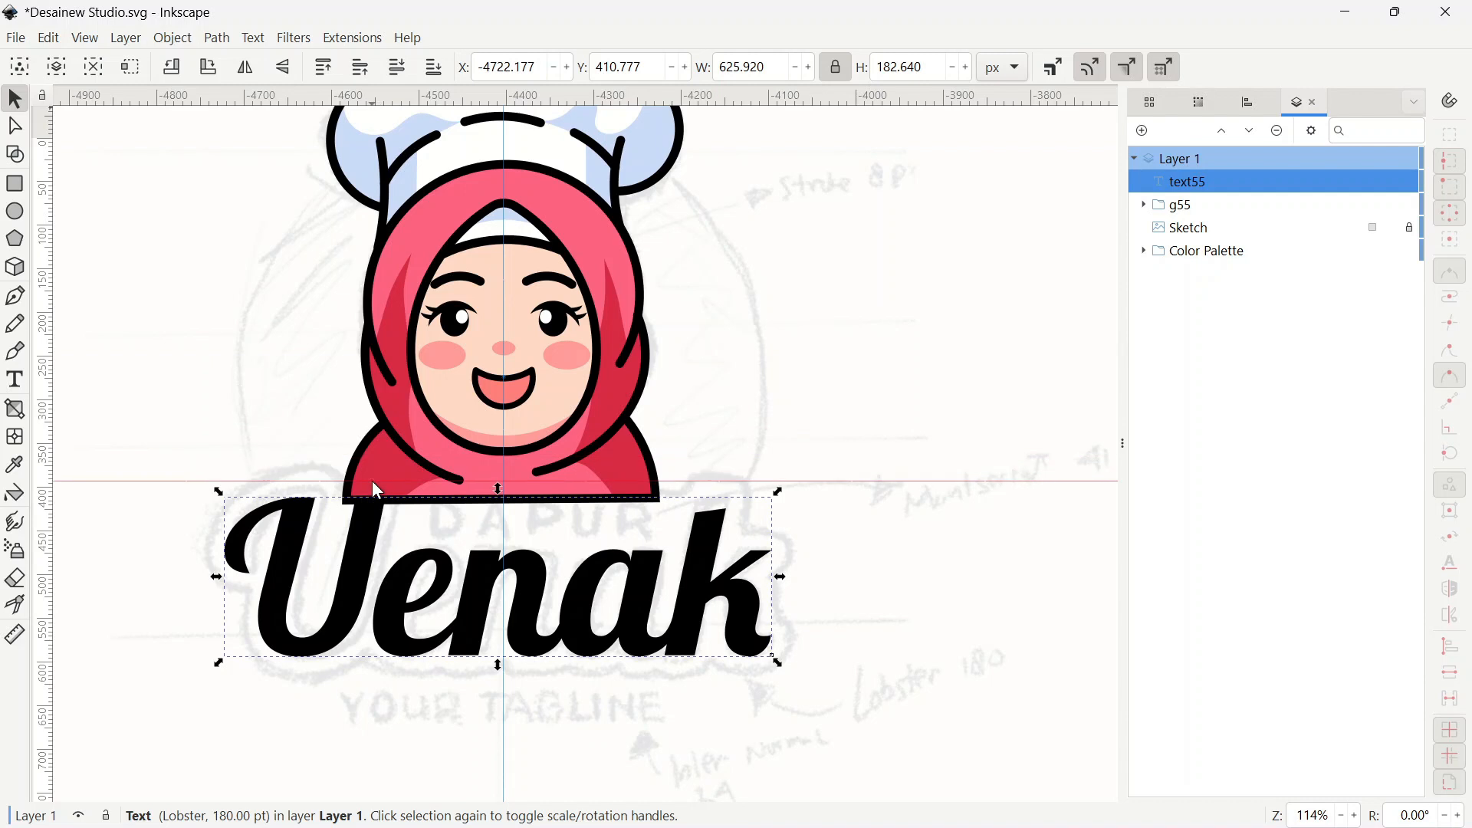
# - Convert the "Uenak" text to a path and split it so the "U" is separate from "enak"
pyautogui.click(417, 594)
pyautogui.click(219, 38)
pyautogui.click(230, 62)
pyautogui.click(217, 37)
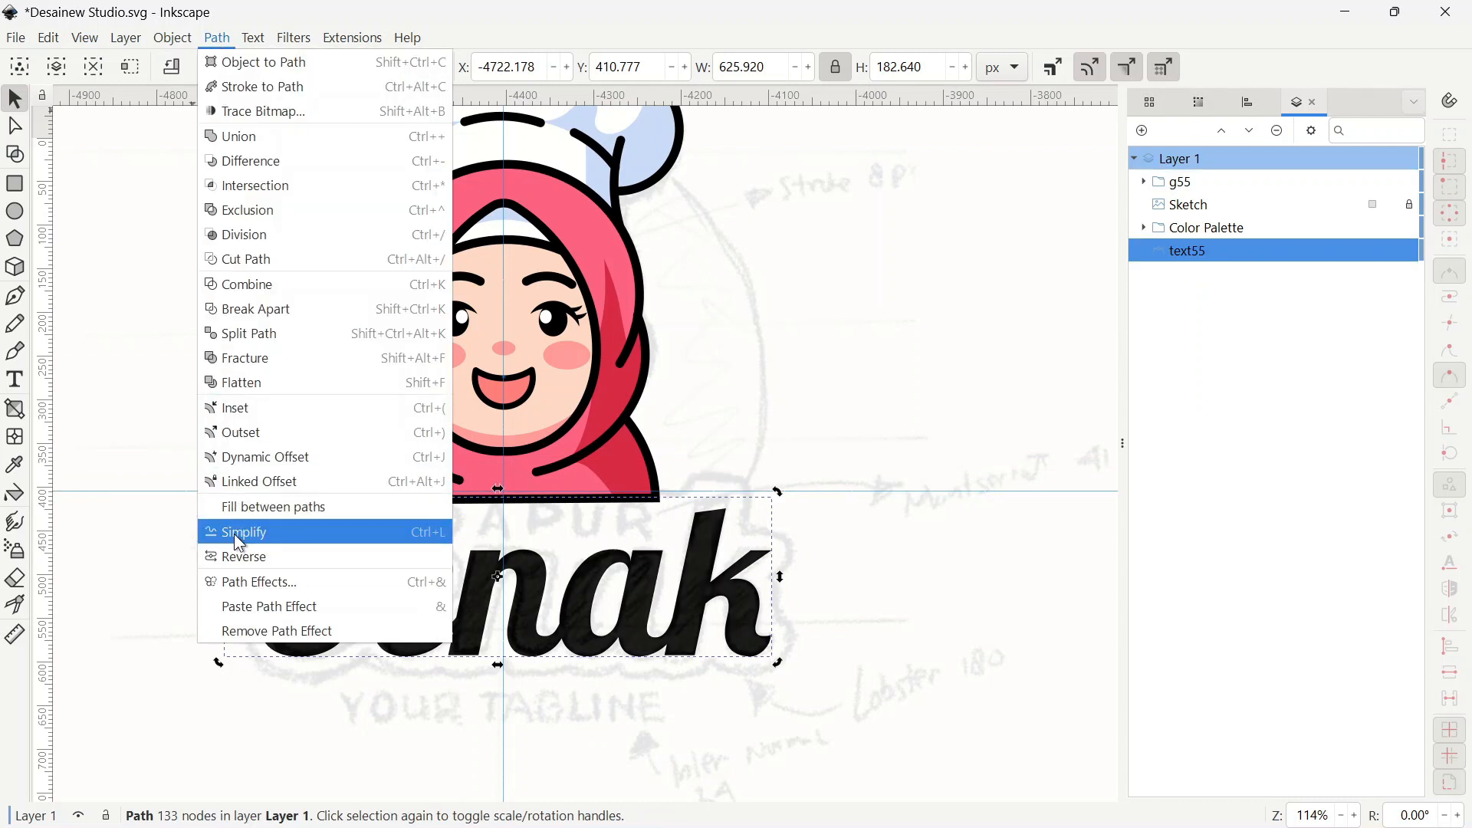
pyautogui.click(334, 333)
pyautogui.press('Escape')
pyautogui.click(340, 550)
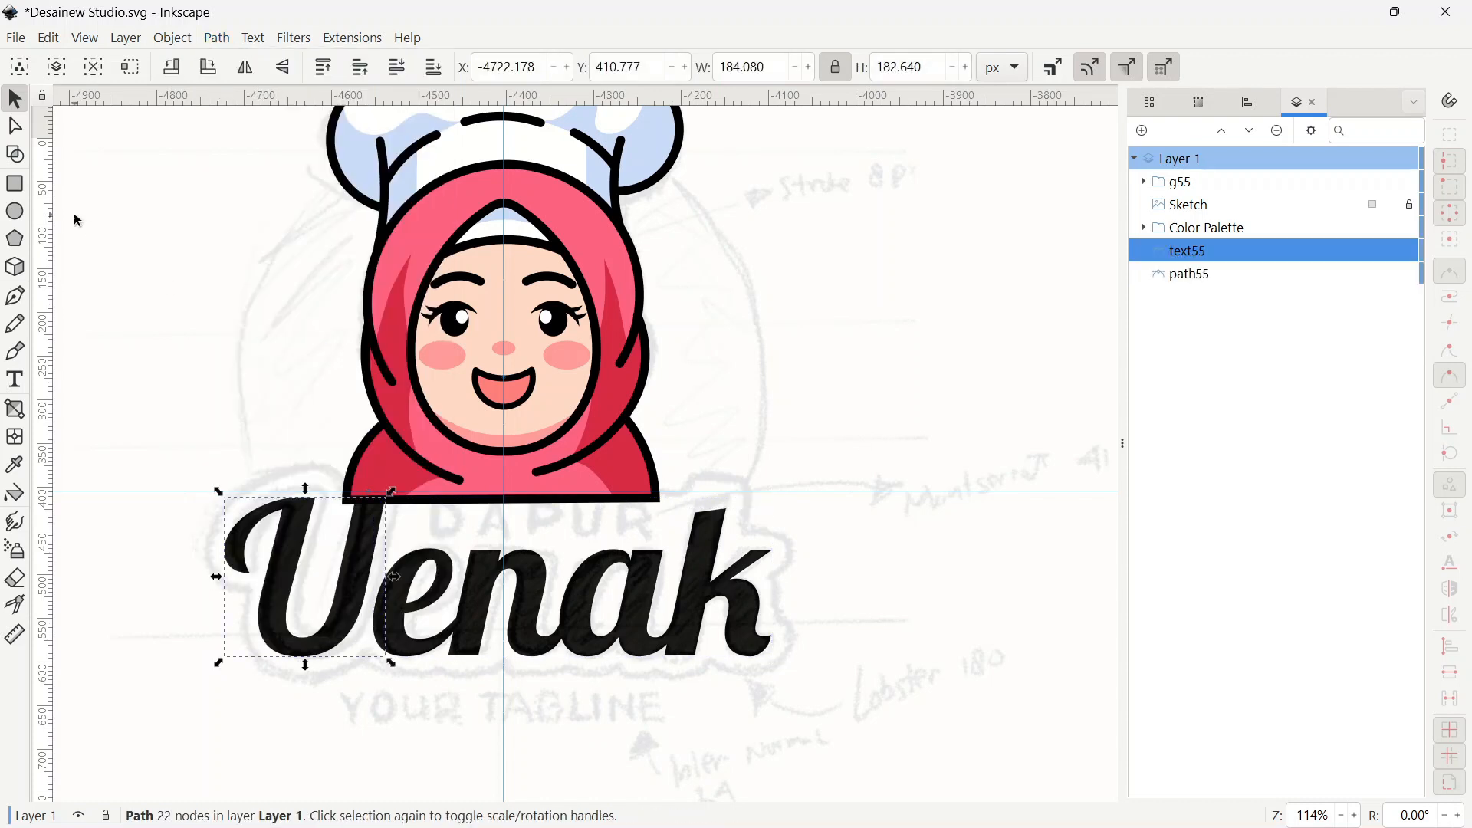
# - Raise the top nodes of the "k" to bring its stem up close to the horizontal guide
pyautogui.click(404, 558)
pyautogui.press('n')
pyautogui.moveTo(646, 432); pyautogui.dragTo(731, 493)
# - Stretch the "U" slightly so its top meets the horizontal guide
pyautogui.click(351, 571)
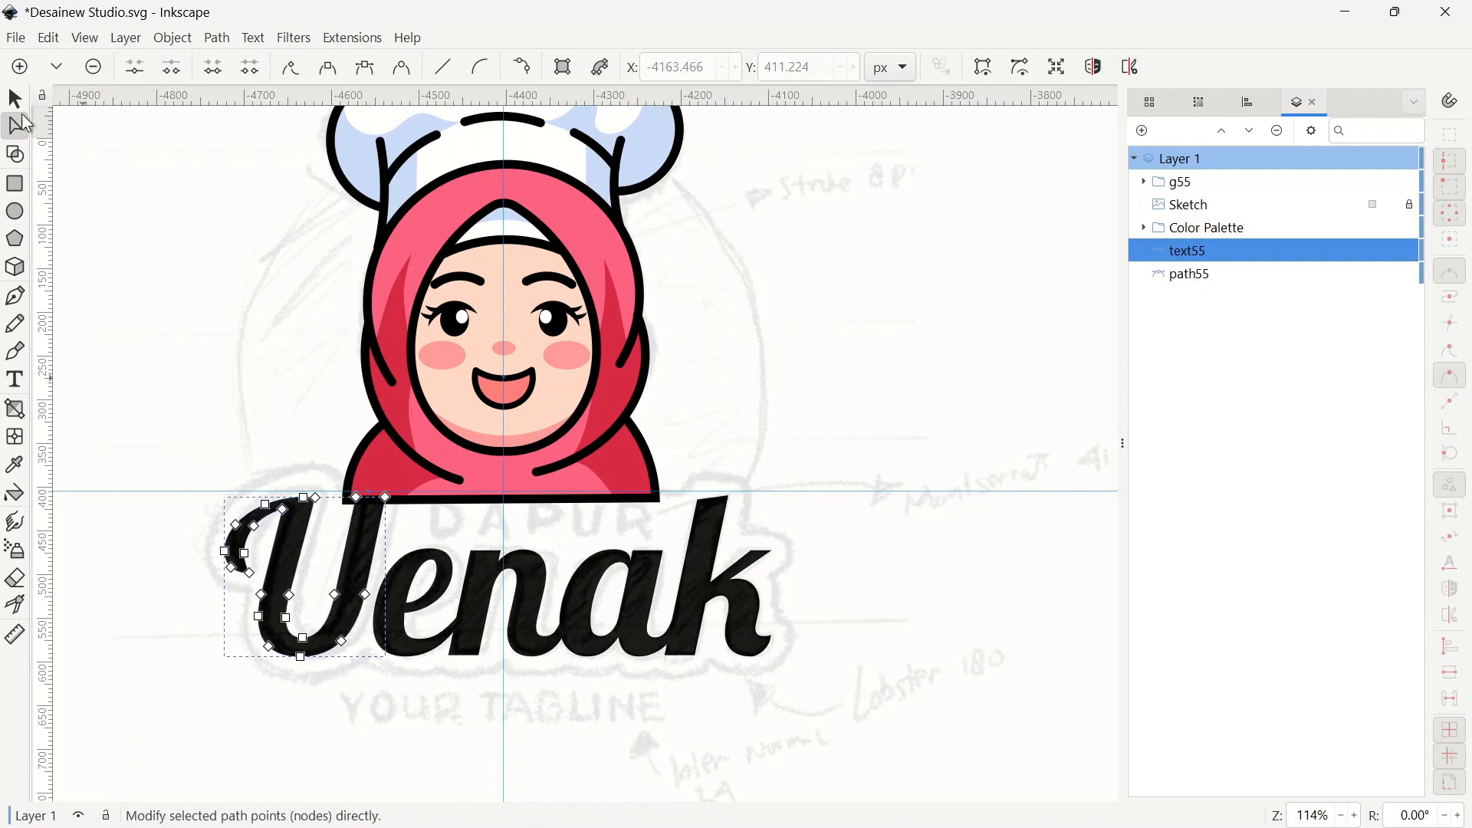
pyautogui.click(15, 98)
pyautogui.moveTo(221, 491); pyautogui.dragTo(218, 483)
pyautogui.moveTo(323, 583); pyautogui.dragTo(327, 583)
# - Unite the "U" and "enak" paths into one shape and open the fill and stroke settings
pyautogui.keyDown('shift'); pyautogui.click(495, 583); pyautogui.keyUp('shift')
pyautogui.click(217, 37)
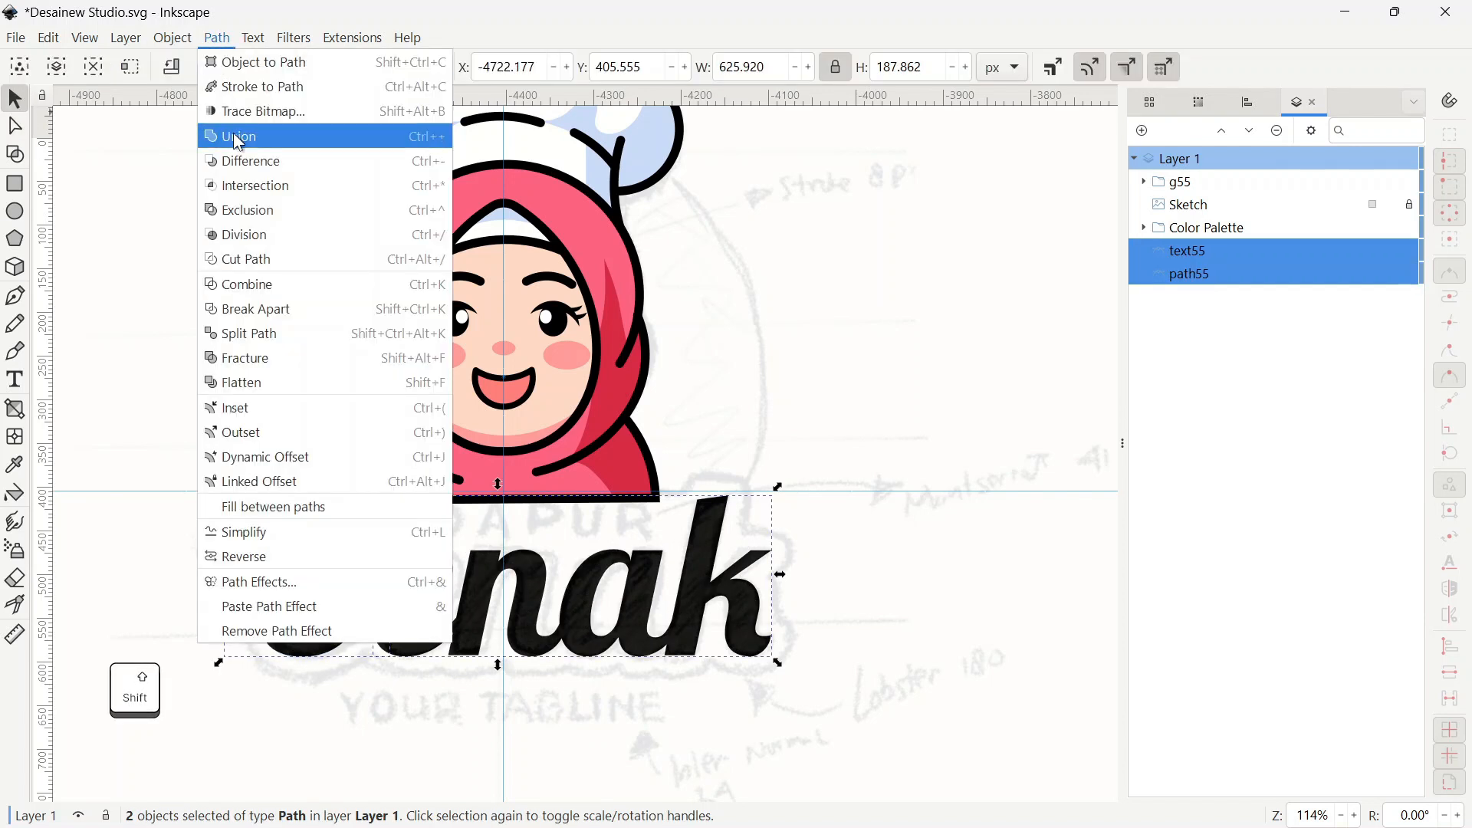
pyautogui.click(241, 131)
pyautogui.hotkey('ctrl', 'shift', 'f')
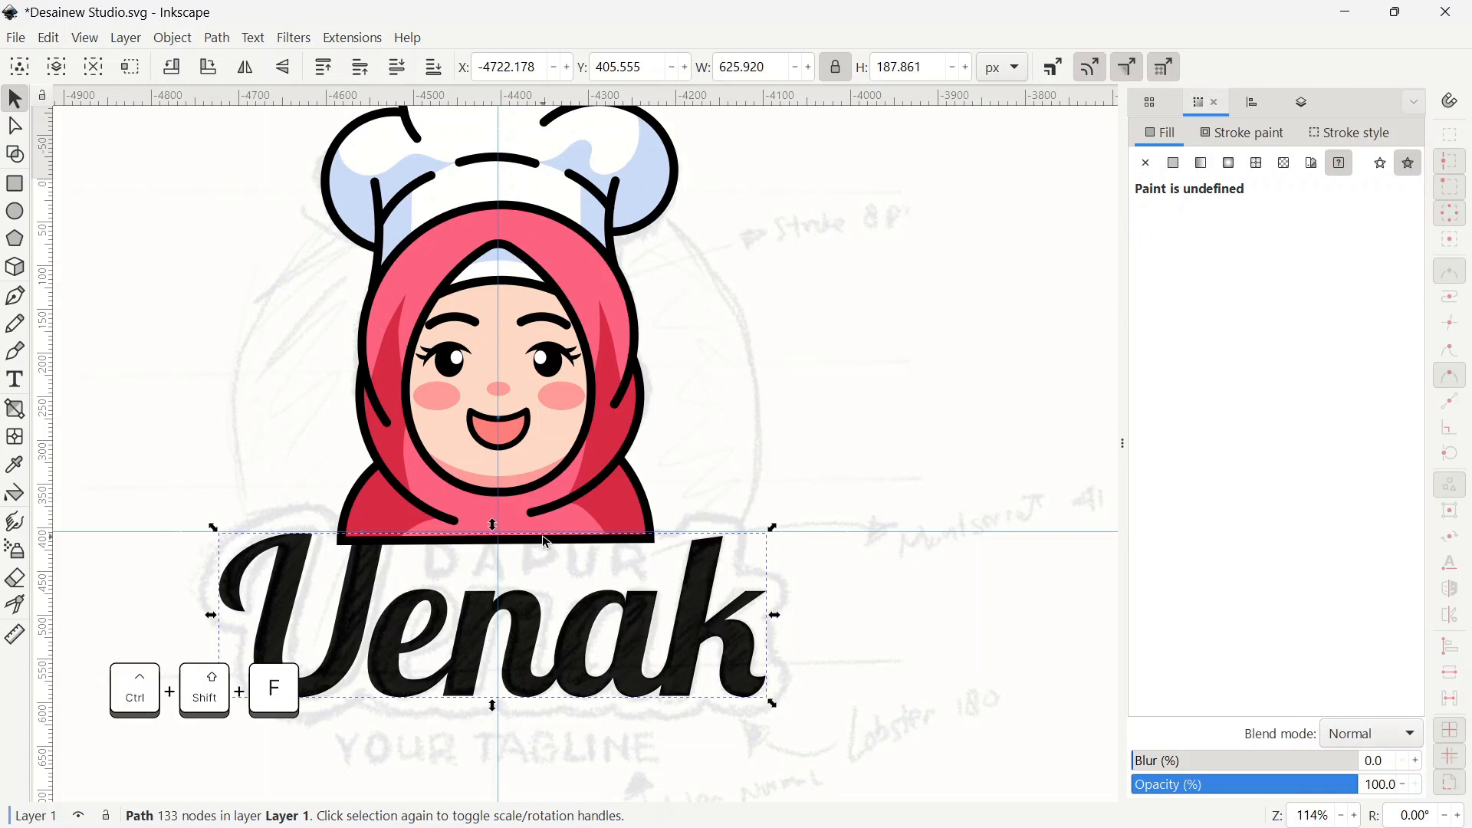
# - Add the text "DAPUR" beside the mascot and set its font to Montserrat
pyautogui.click(15, 379)
pyautogui.click(764, 482)
pyautogui.write('DAPPUR')
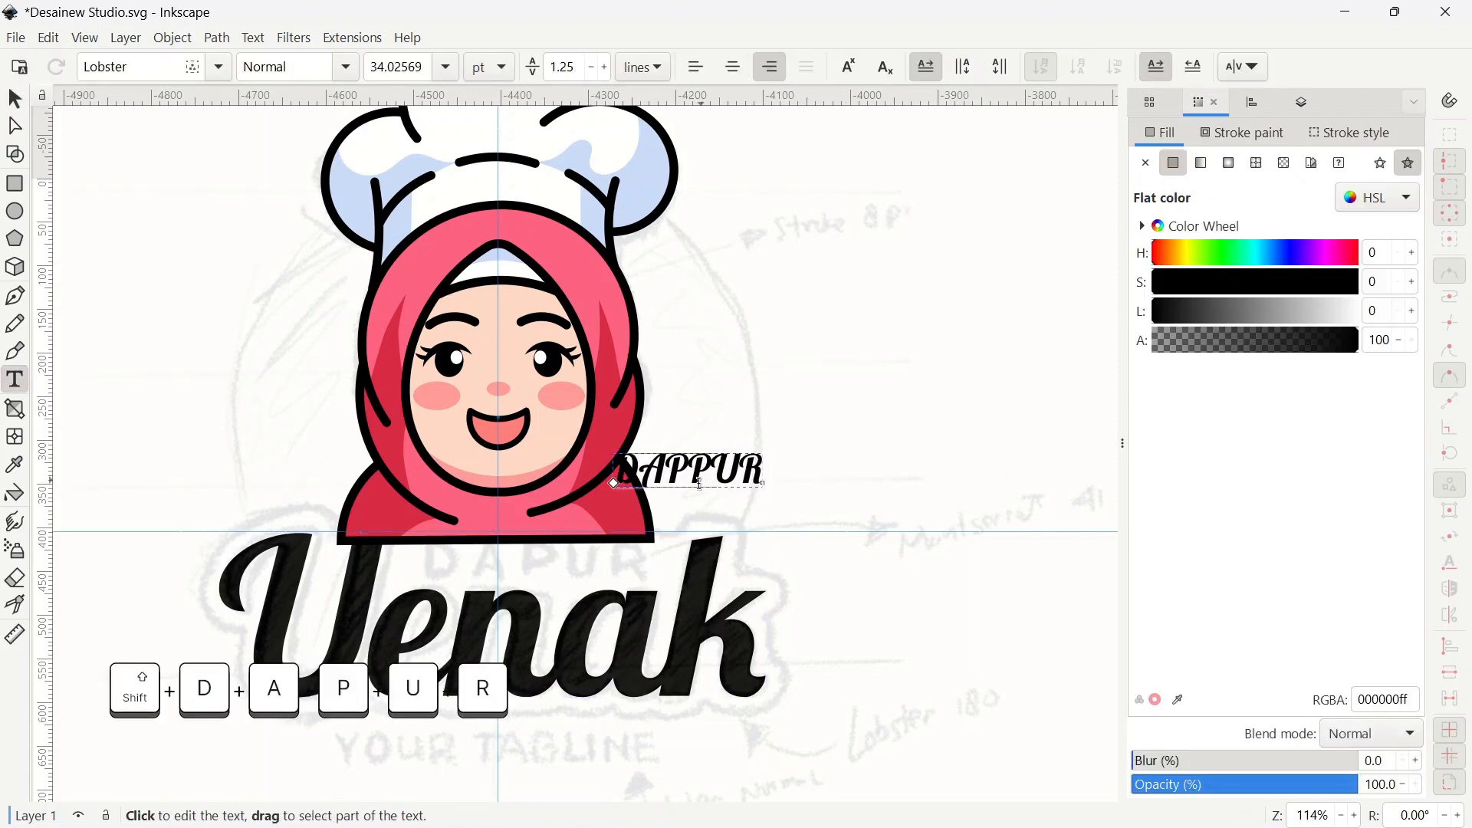
pyautogui.press('BackSpace')
pyautogui.hotkey('ctrl', 'a')
pyautogui.write('mont')
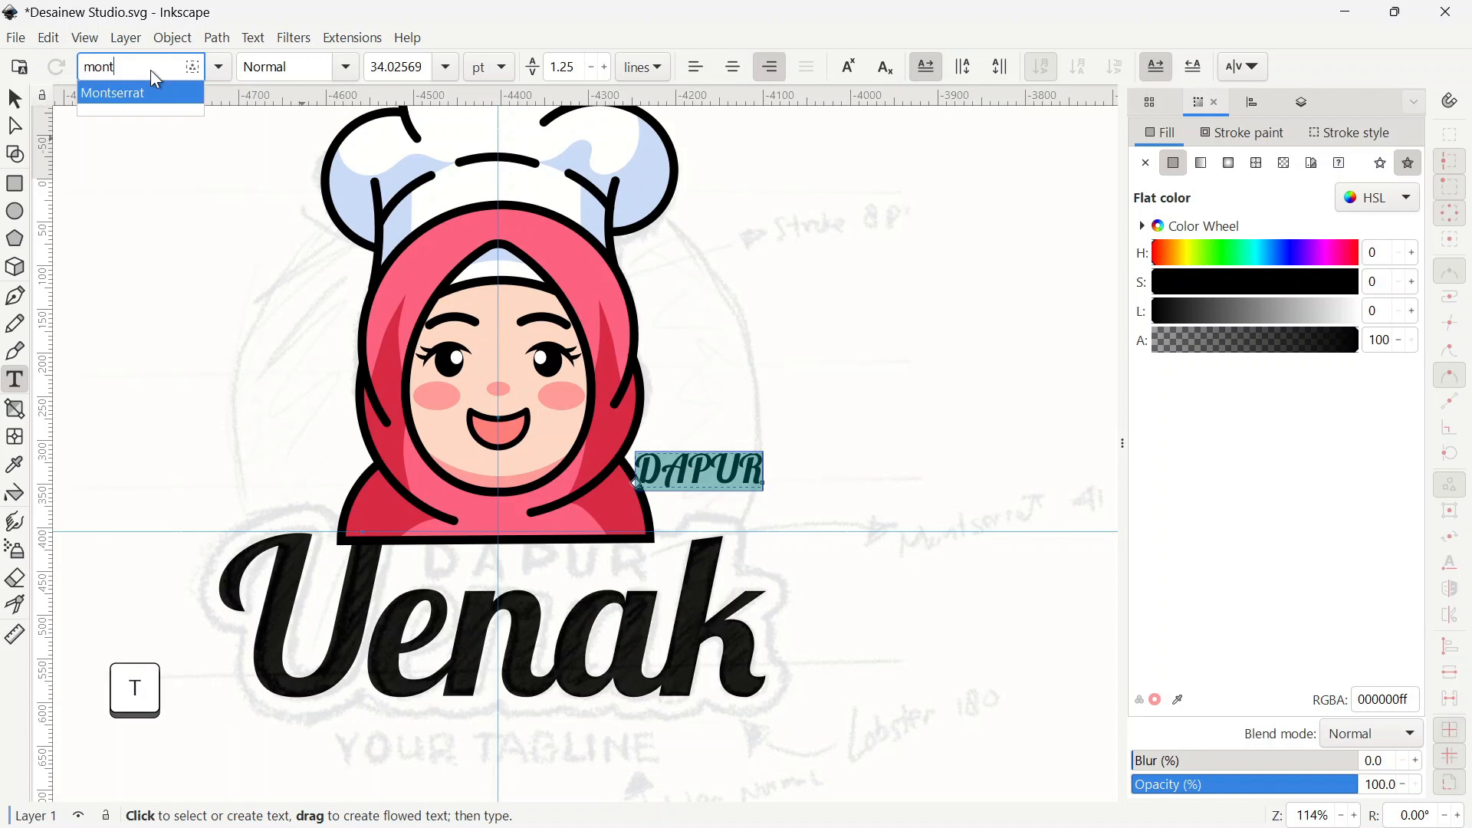
pyautogui.click(153, 92)
# - Move "DAPUR" into the gap above the "ena" letters and set its font style to Bold
pyautogui.click(14, 101)
pyautogui.moveTo(744, 498); pyautogui.dragTo(547, 591)
pyautogui.doubleClick(547, 590)
pyautogui.hotkey('ctrl', 'a')
pyautogui.click(346, 67)
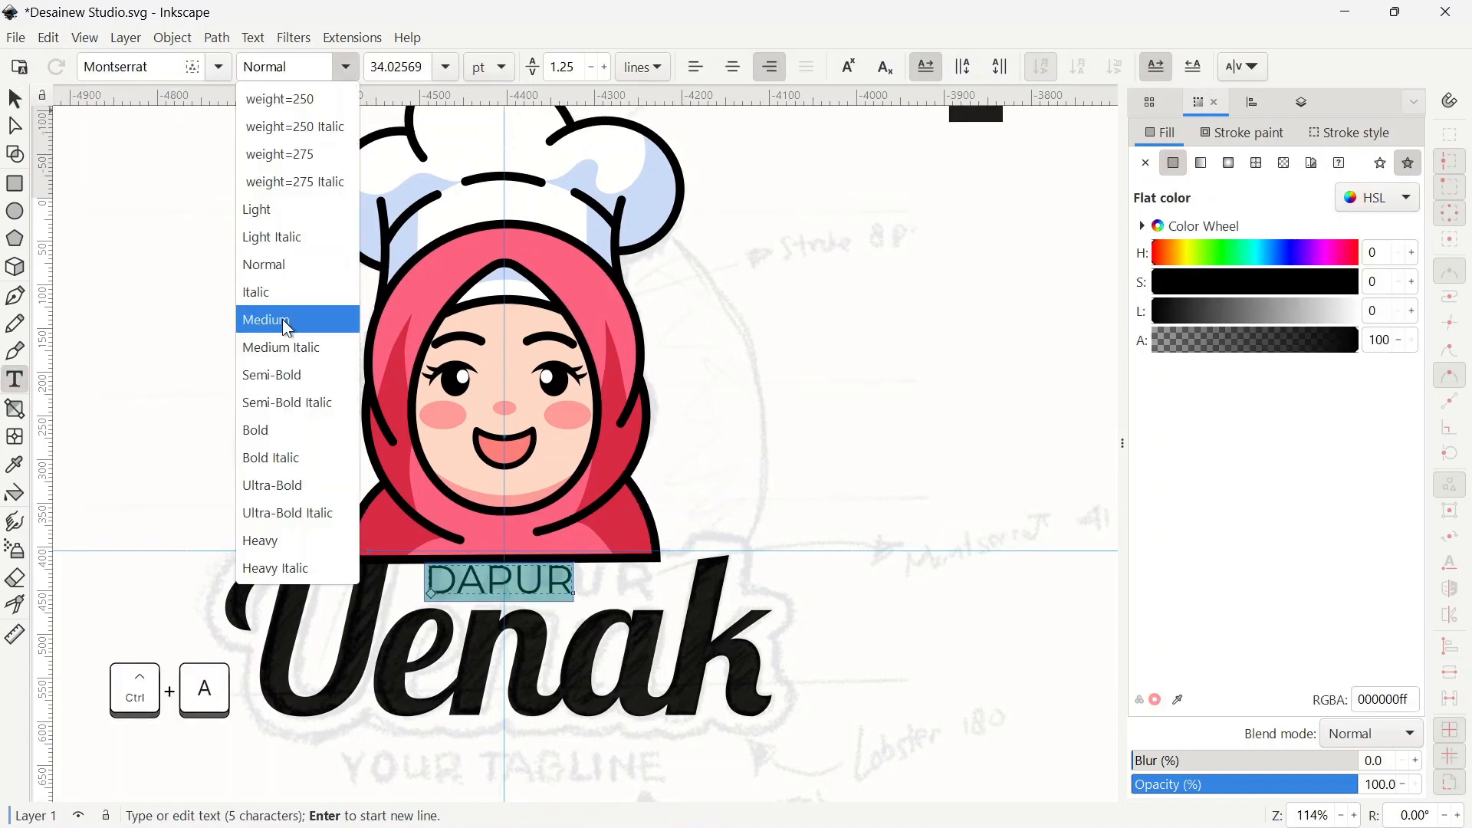
pyautogui.click(283, 318)
pyautogui.click(349, 67)
pyautogui.click(280, 427)
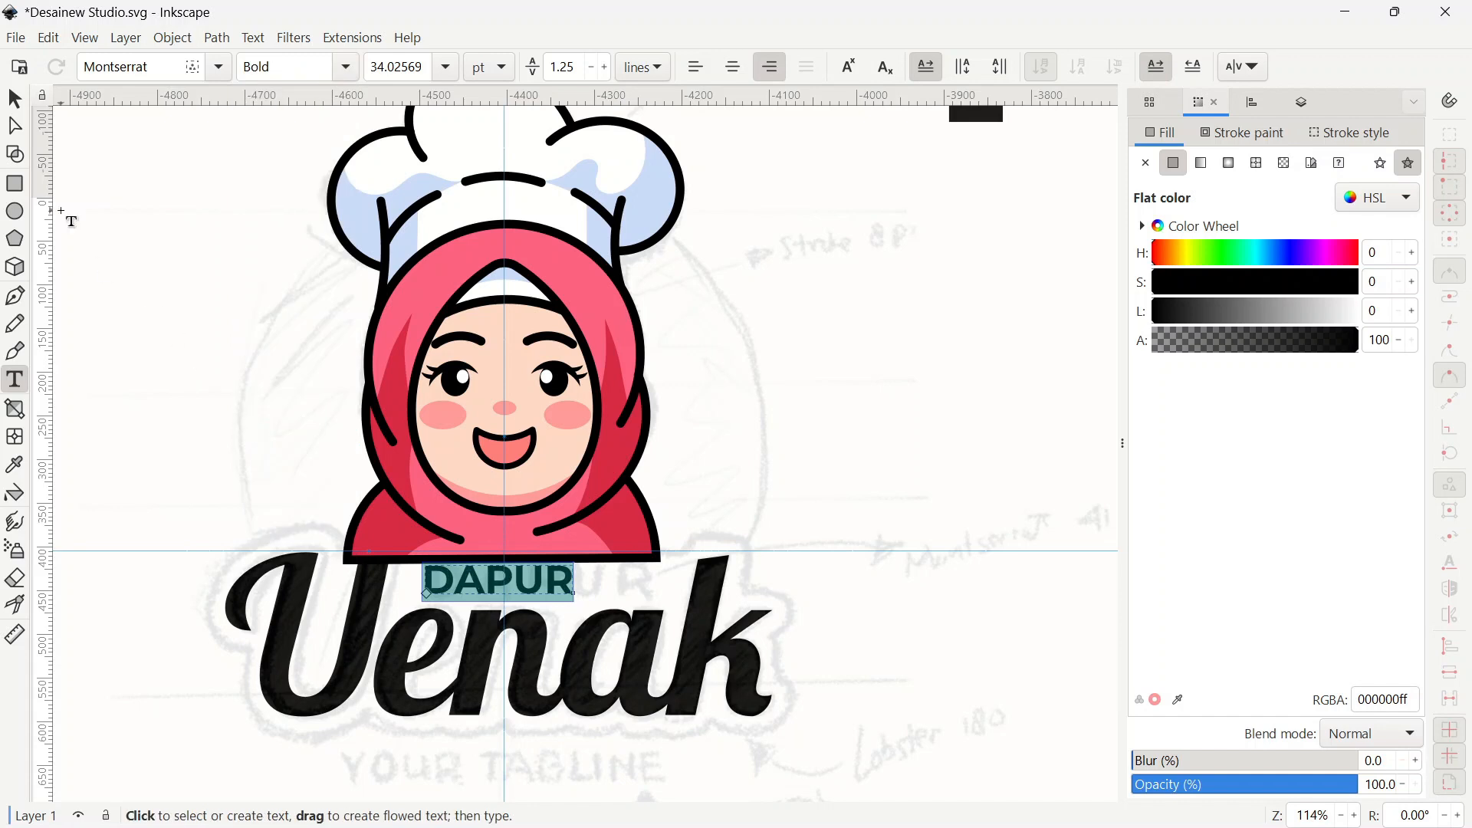
# - Set the "DAPUR" text size to 41 pt
pyautogui.click(14, 100)
pyautogui.hscroll(2, 491, 550)
pyautogui.scroll(-1, 491, 551)
pyautogui.doubleClick(416, 556)
pyautogui.hotkey('ctrl', 'a')
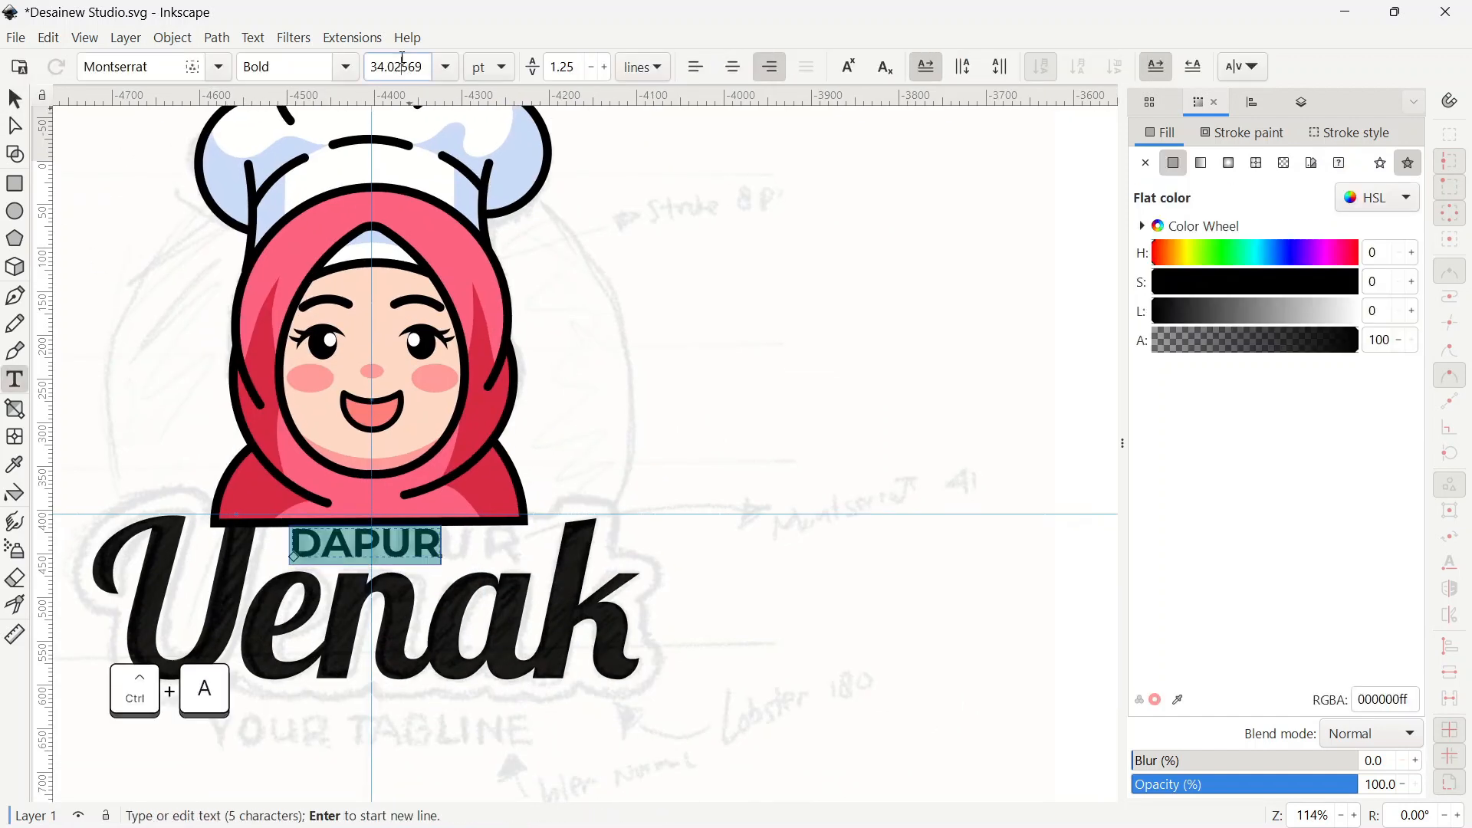
pyautogui.write('41')
pyautogui.press('Return')
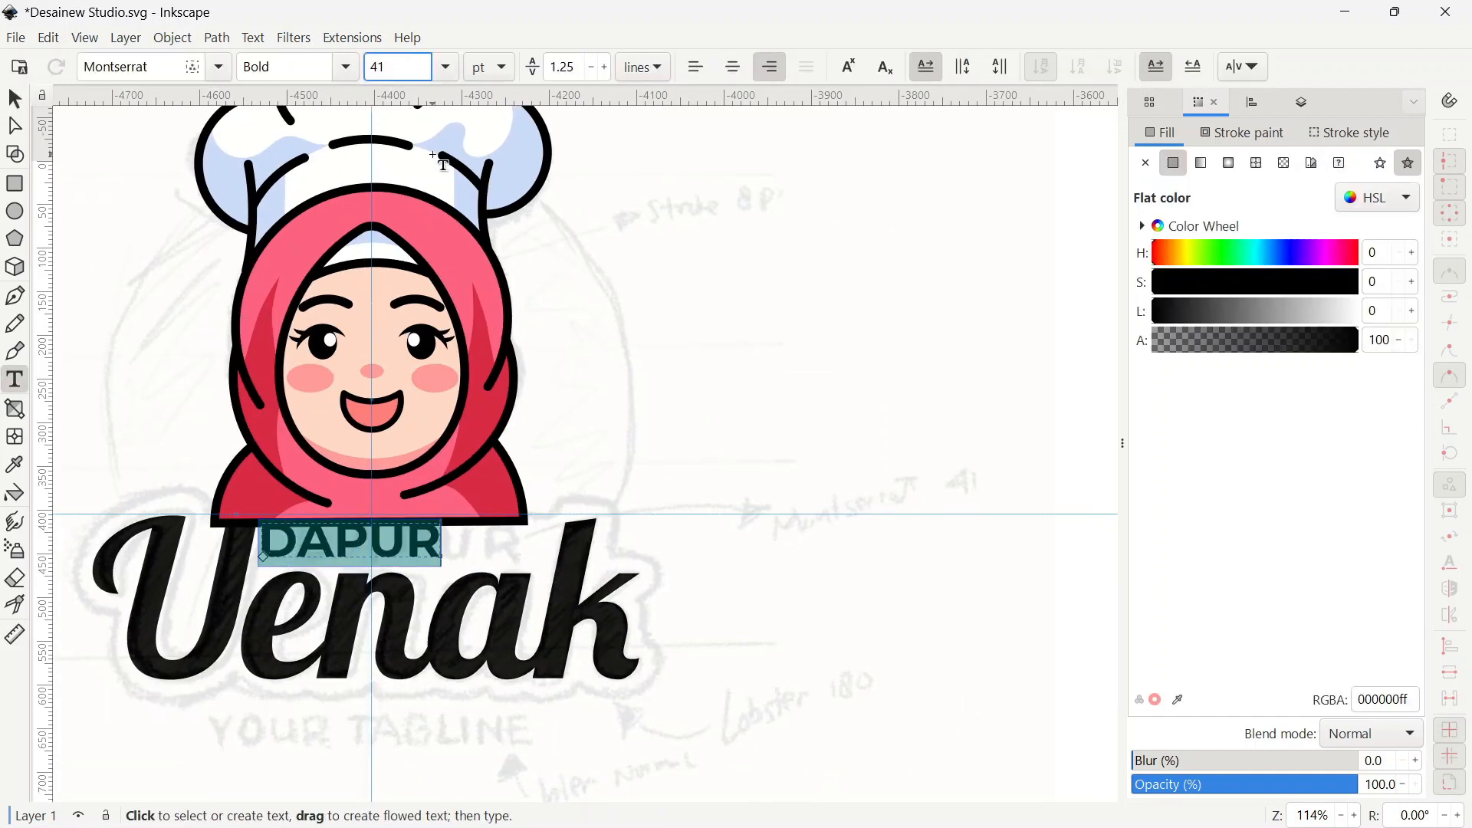
# - Set the "DAPUR" letter spacing to 18 and move the word into the gap between the "U" and "k"
pyautogui.click(1257, 74)
pyautogui.click(1049, 112)
pyautogui.hotkey('ctrl', 'a')
pyautogui.write('18')
pyautogui.press('Return')
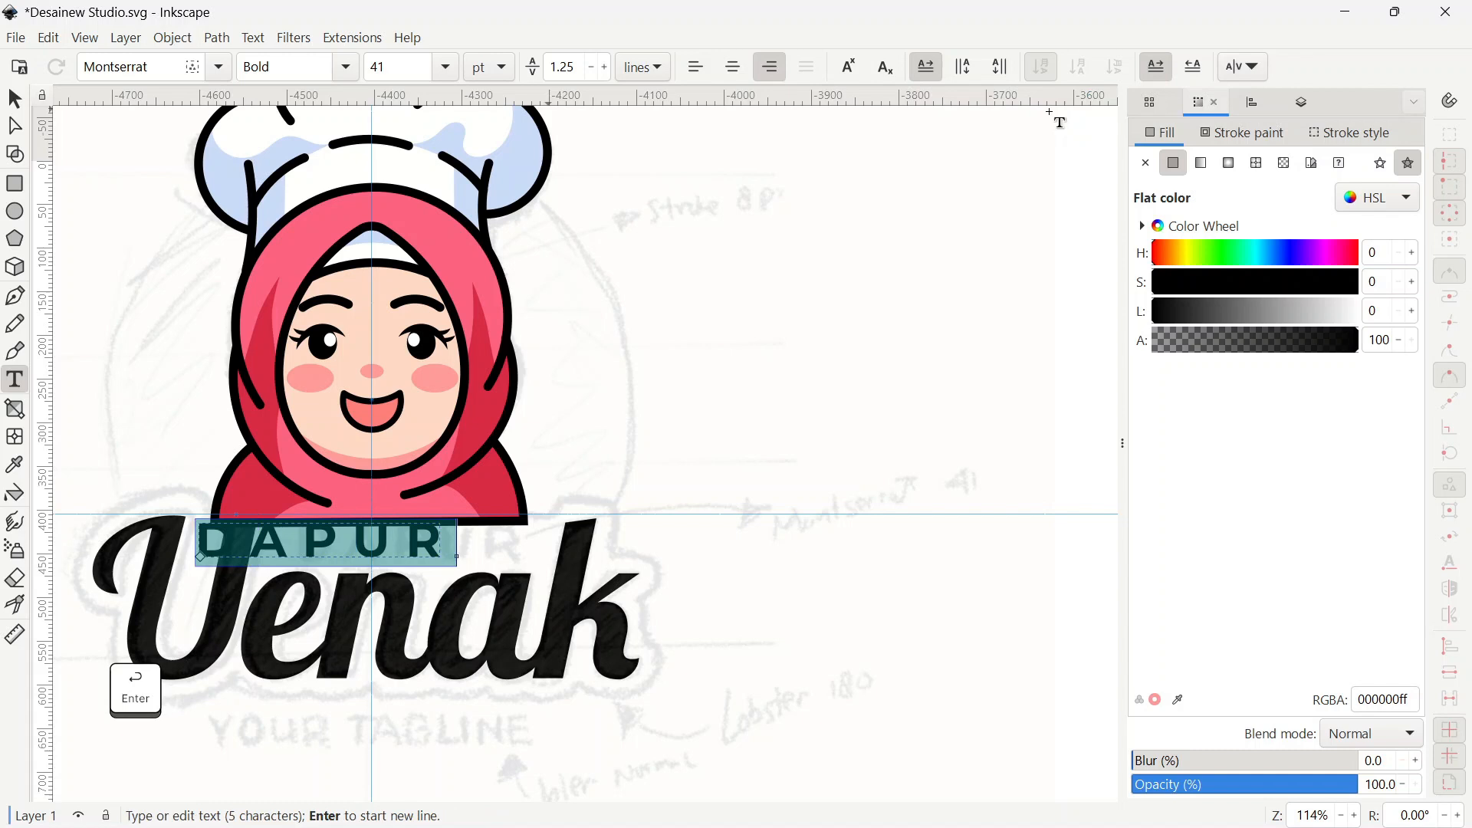
pyautogui.click(13, 98)
pyautogui.moveTo(430, 549); pyautogui.dragTo(516, 543)
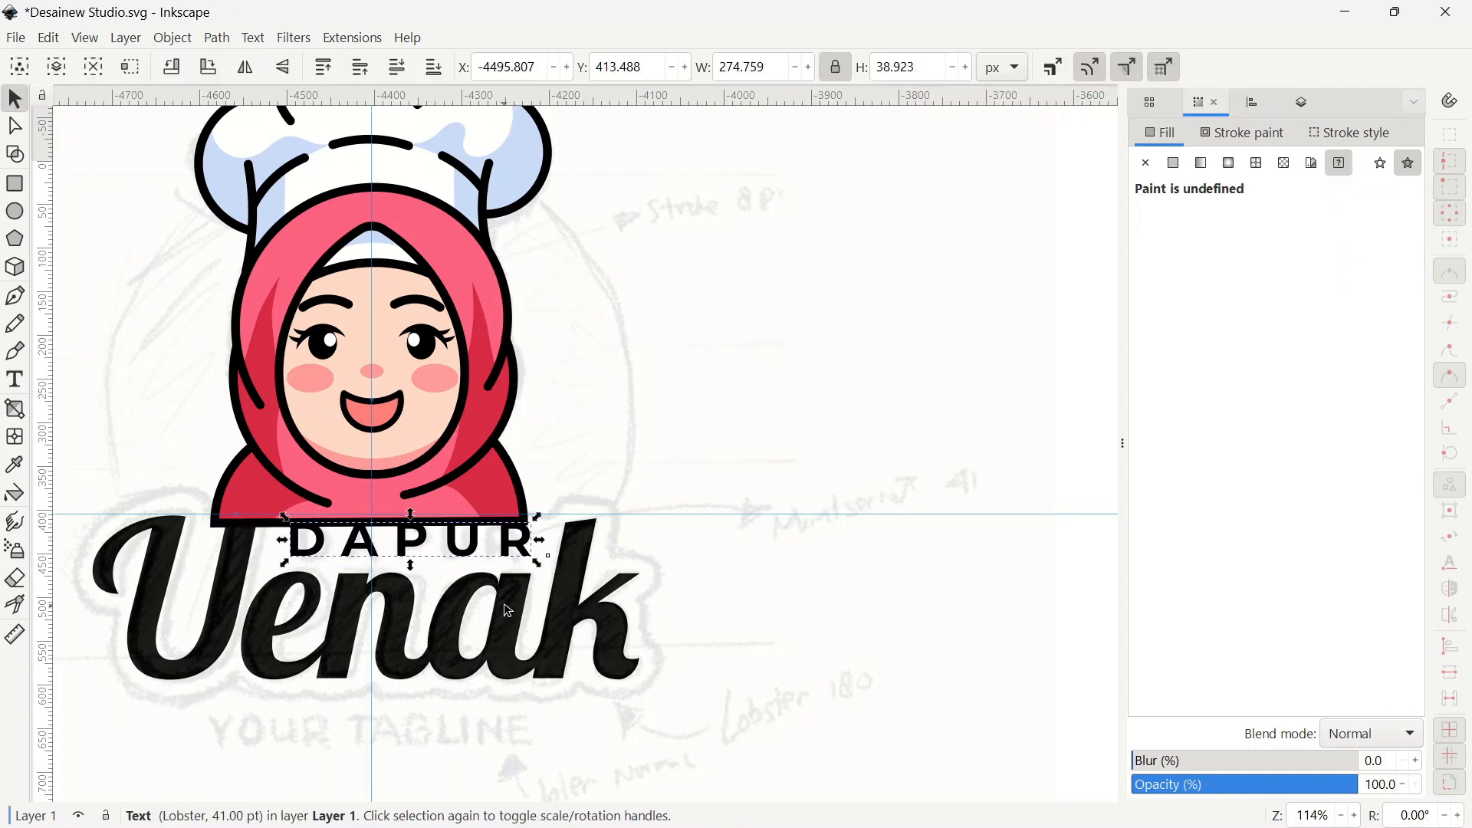
pyautogui.moveTo(504, 604); pyautogui.dragTo(528, 550)
# - Add the text "YOUR TAGLINE" and move it over the sketched tagline below the brand lettering
pyautogui.click(14, 379)
pyautogui.click(273, 700)
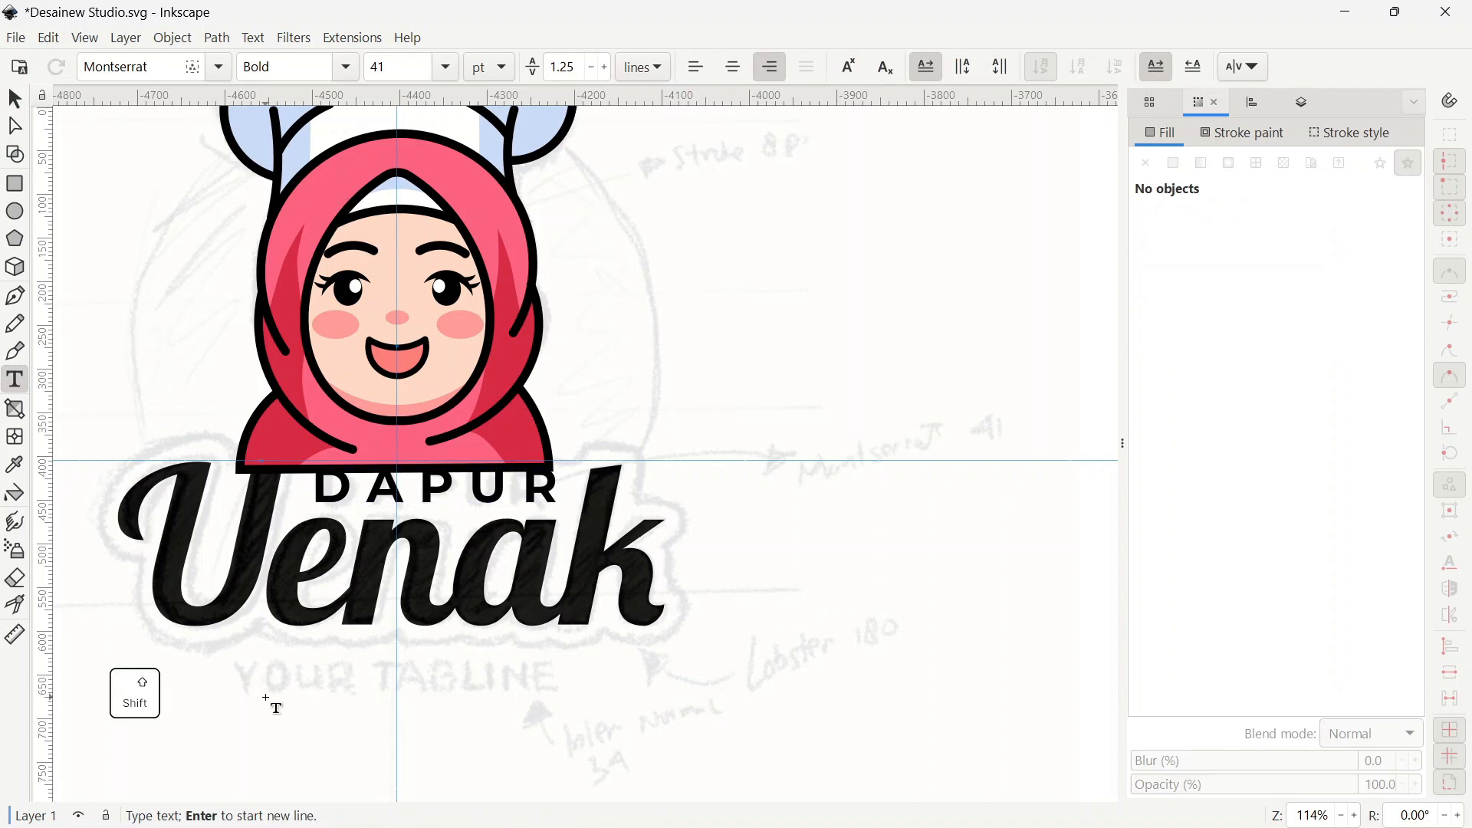
pyautogui.write('Your tAGLINE')
pyautogui.click(13, 98)
pyautogui.moveTo(229, 676); pyautogui.dragTo(479, 667)
# - Set the tagline's font to Inter at 34 pt and reposition it over the sketched tagline
pyautogui.doubleClick(480, 667)
pyautogui.hotkey('ctrl', 'a')
pyautogui.click(160, 64)
pyautogui.write('inter')
pyautogui.click(141, 93)
pyautogui.click(397, 69)
pyautogui.write('34')
pyautogui.press('Return')
pyautogui.click(15, 99)
pyautogui.moveTo(491, 679)
pyautogui.mouseDown()
pyautogui.moveTo(525, 720)
pyautogui.moveTo(514, 680)
pyautogui.mouseUp()
# - Change the tagline's font style to Medium
pyautogui.doubleClick(514, 680)
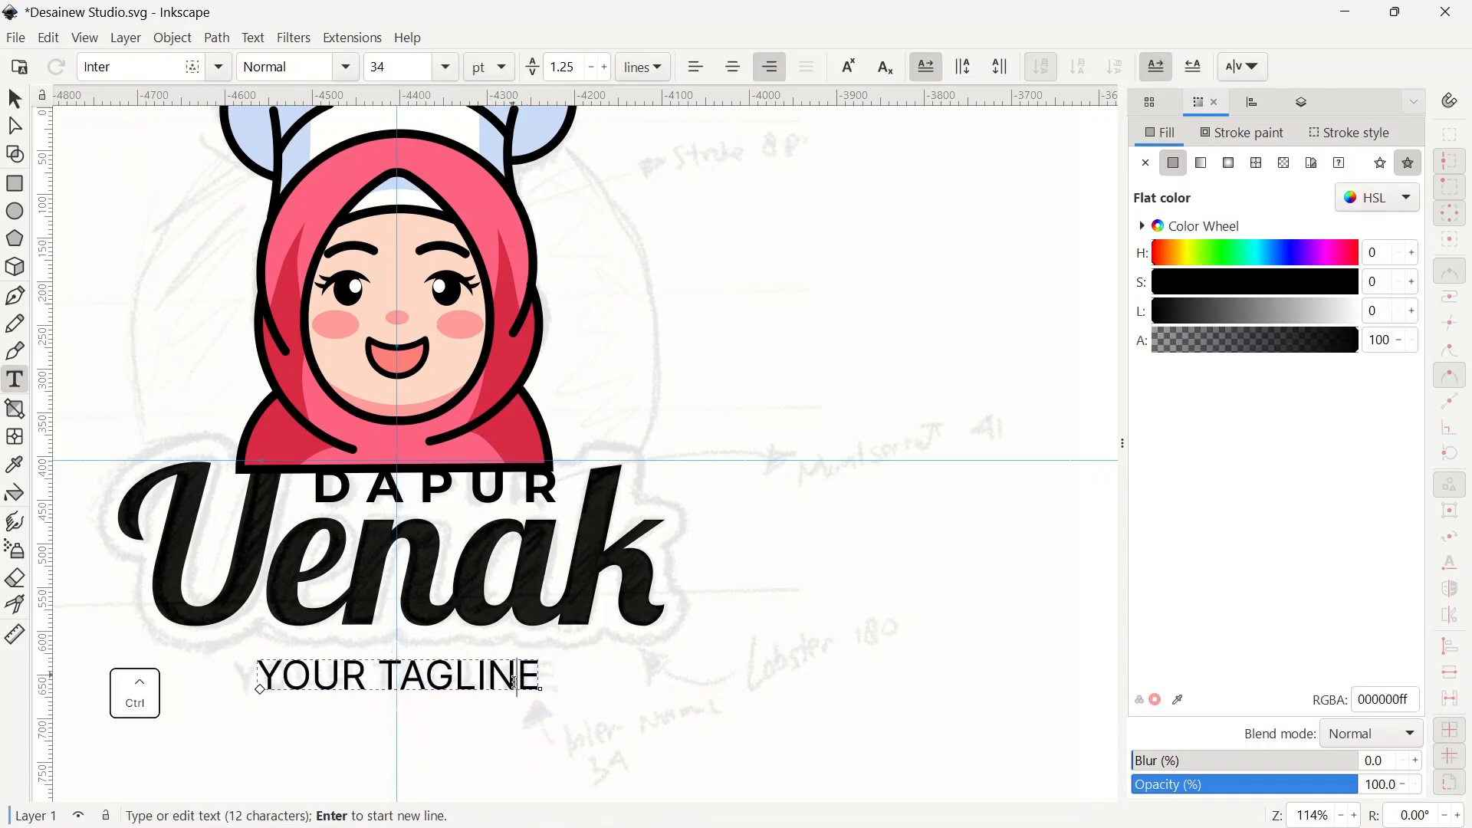
pyautogui.hotkey('ctrl', 'a')
pyautogui.click(350, 70)
pyautogui.click(303, 177)
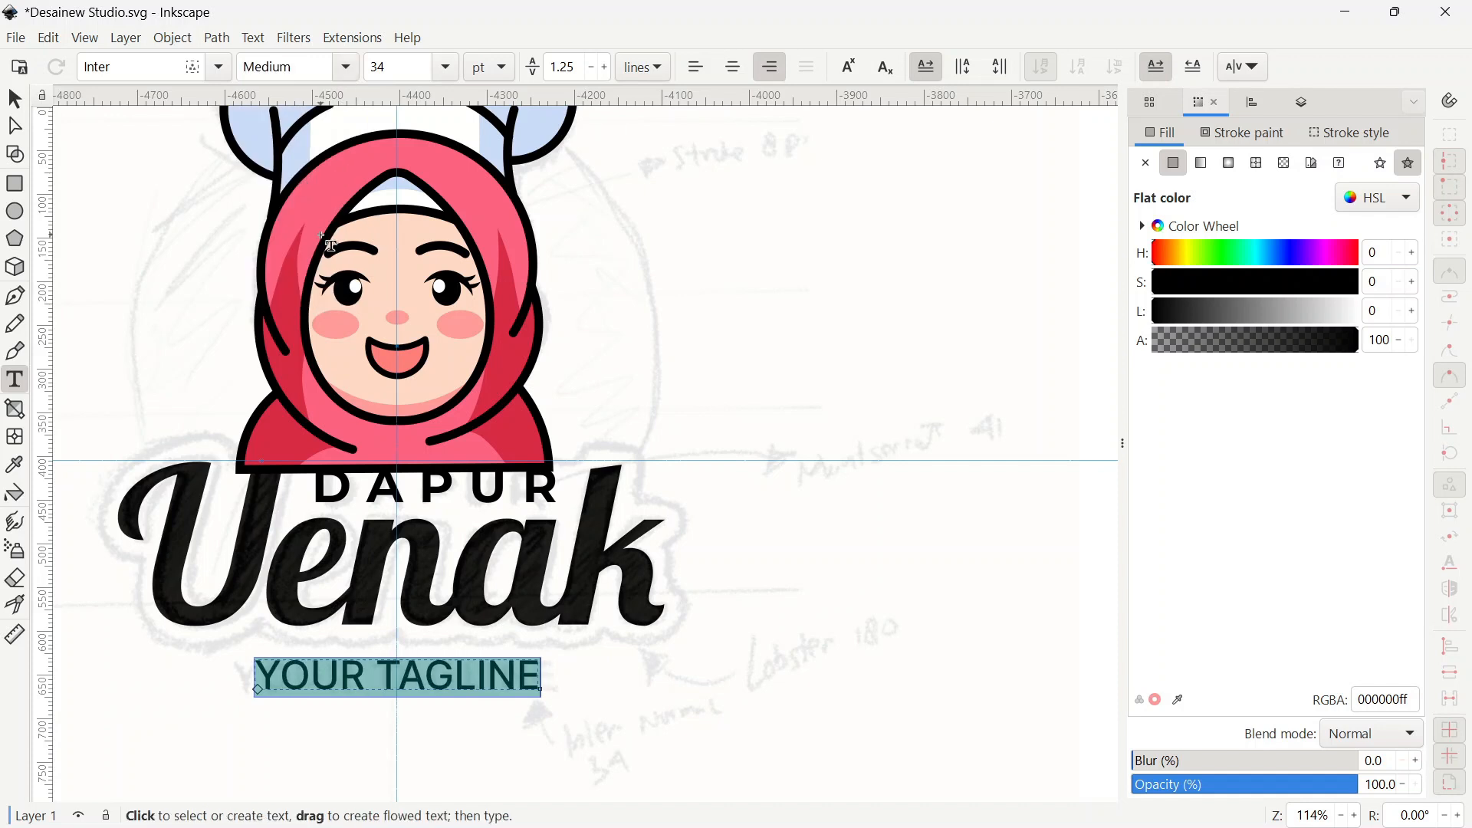
pyautogui.click(16, 100)
# - Duplicate the "Uenak" shape and fill the copy with the flat grey 969696
pyautogui.click(541, 578)
pyautogui.hotkey('ctrl', 'd')
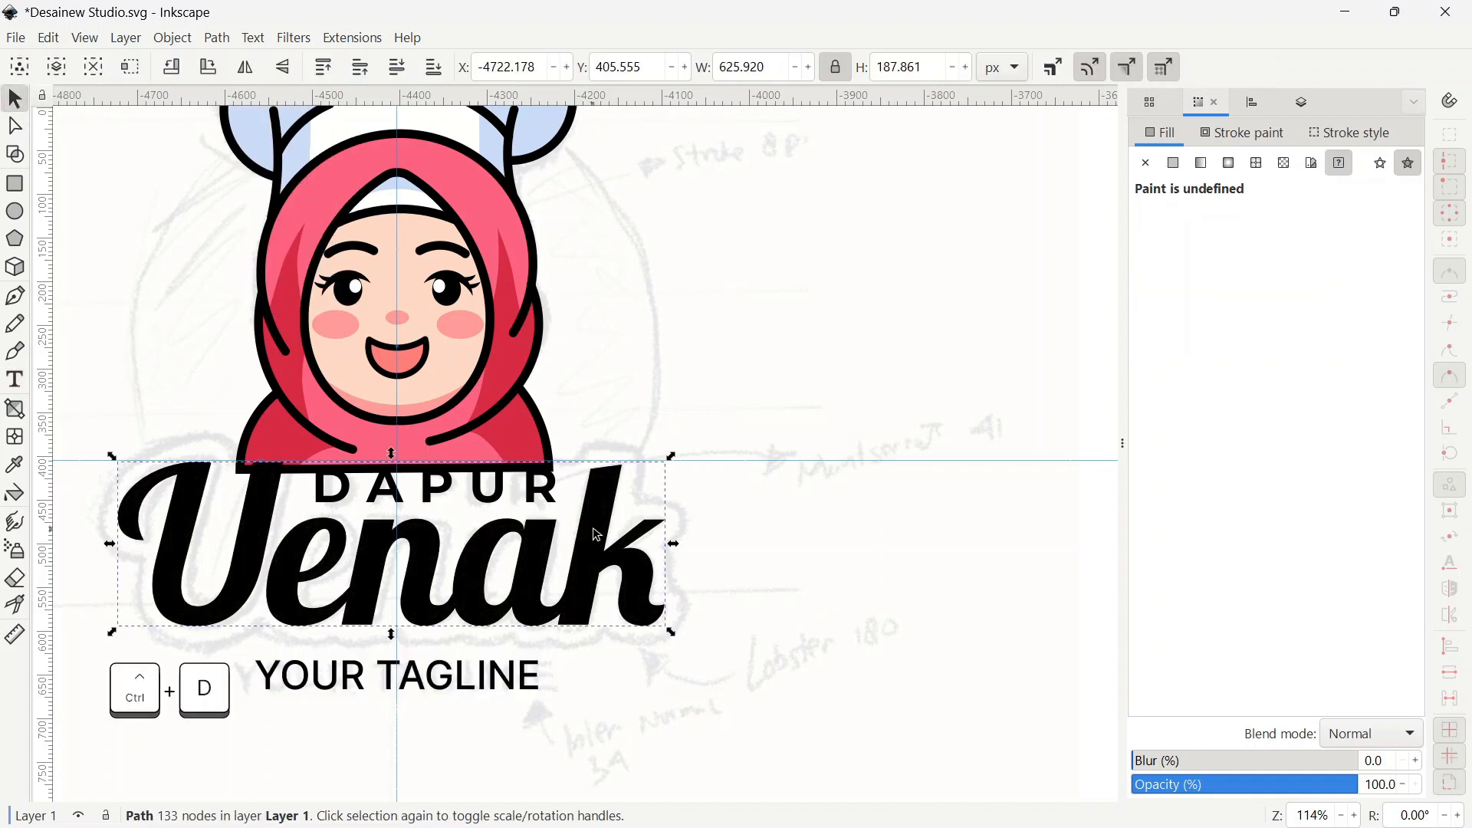
pyautogui.click(1174, 162)
pyautogui.click(1273, 310)
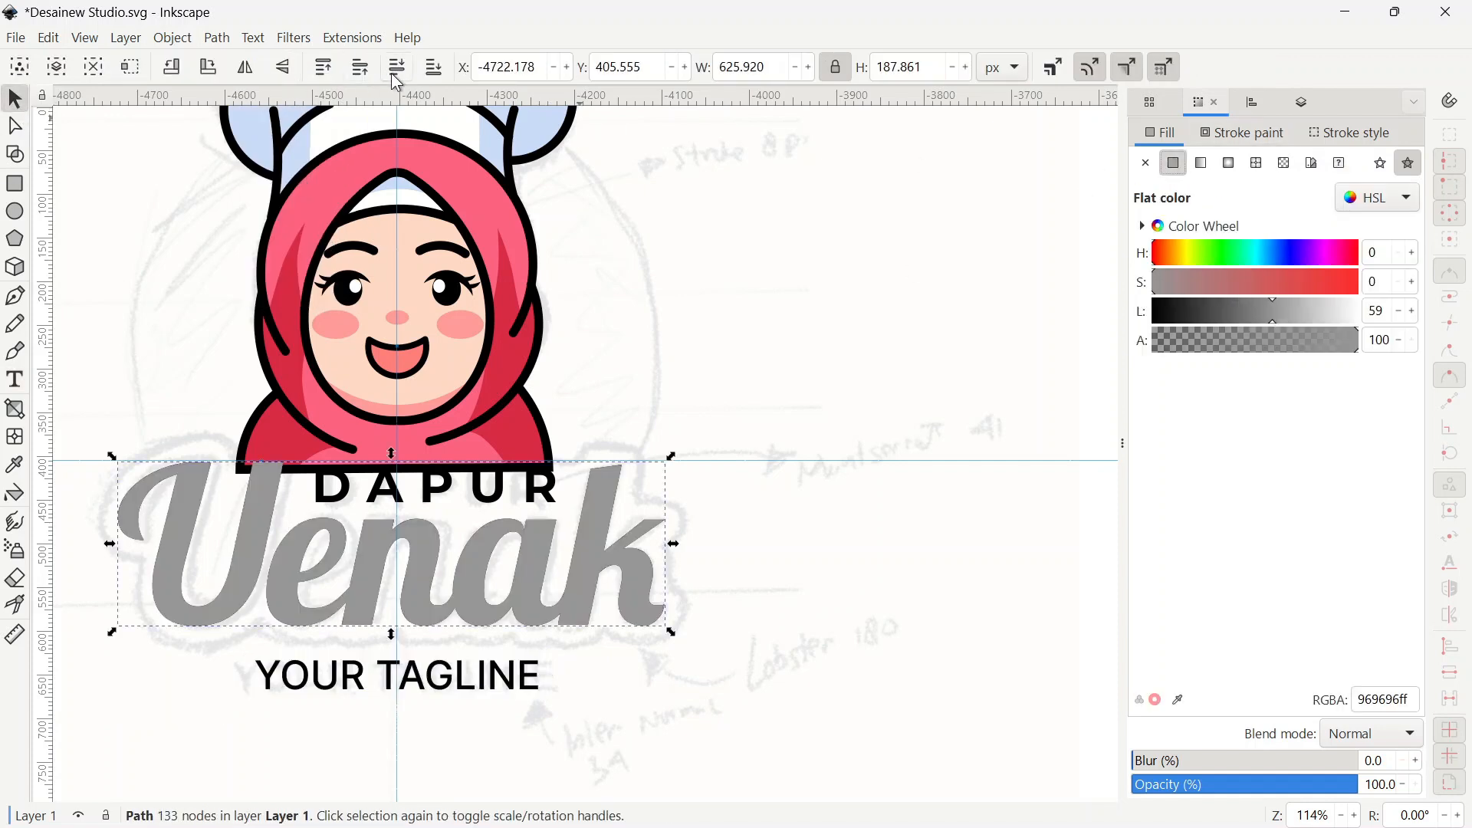
# - Apply a Dynamic Offset to the grey copy and expand it outward by about 24.6 pt
pyautogui.click(217, 38)
pyautogui.click(247, 453)
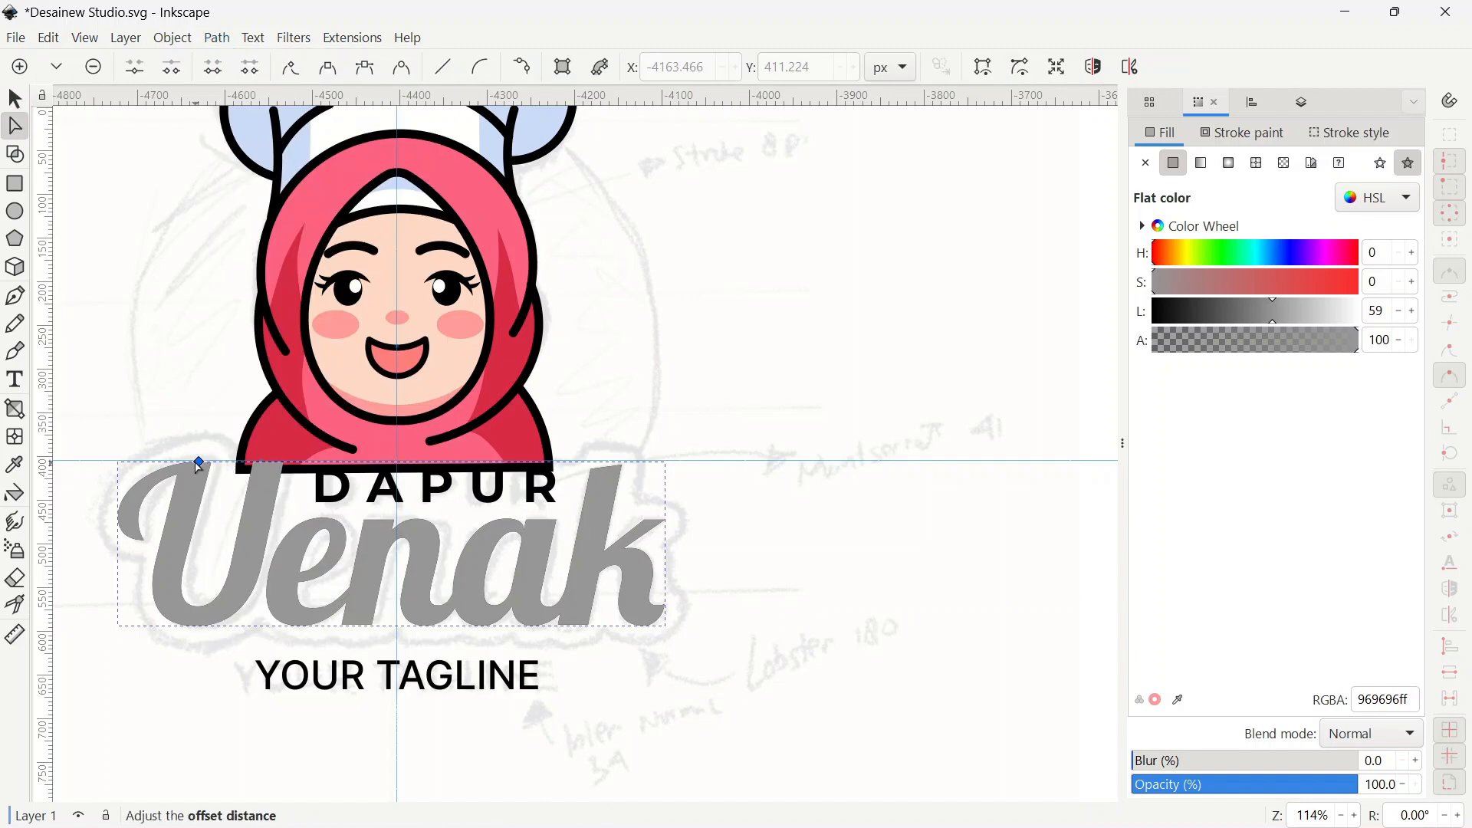
pyautogui.moveTo(201, 464); pyautogui.dragTo(200, 444)
pyautogui.click(16, 99)
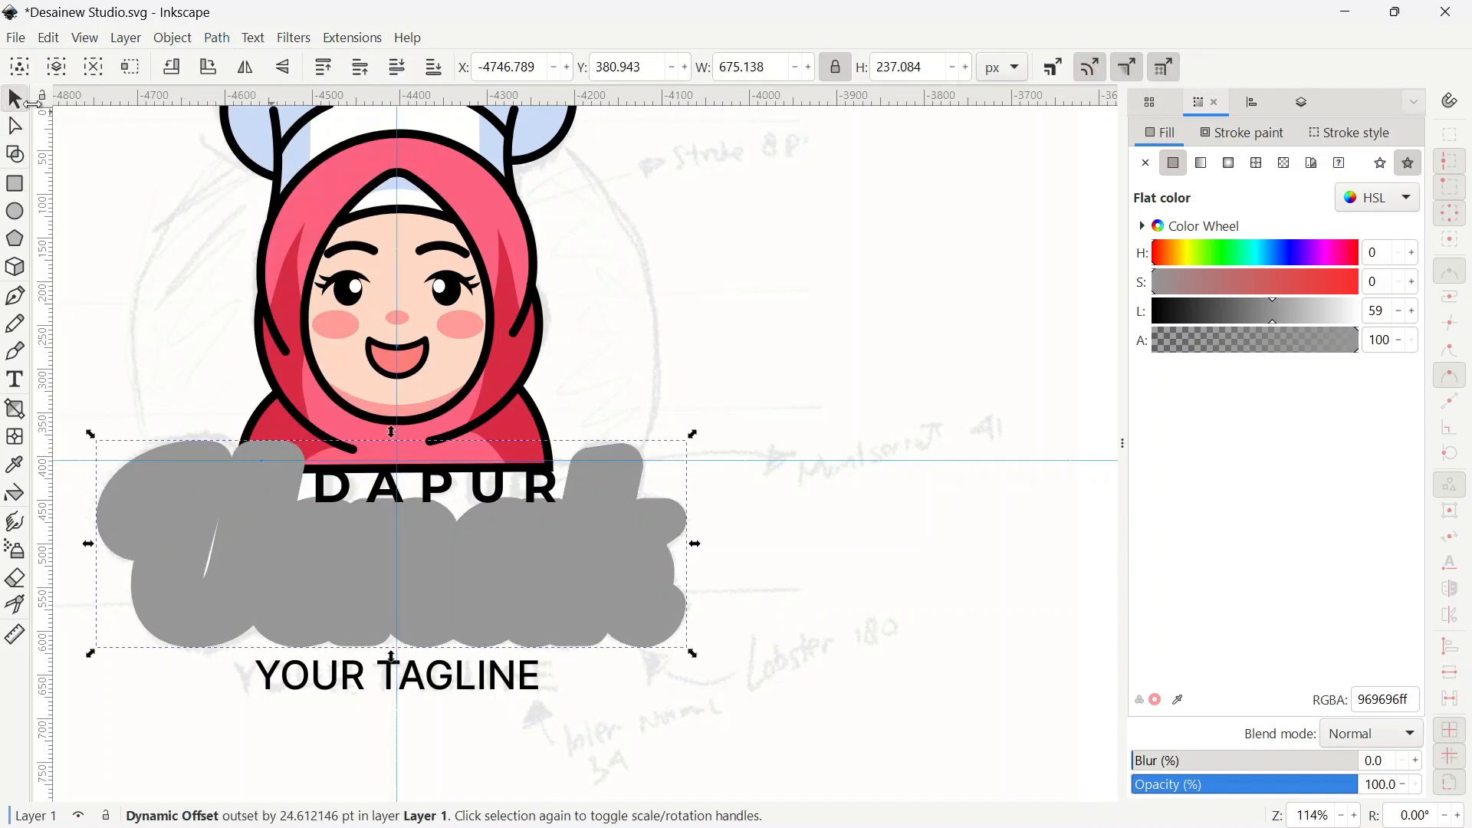
pyautogui.click(433, 68)
pyautogui.moveTo(529, 434); pyautogui.dragTo(580, 476)
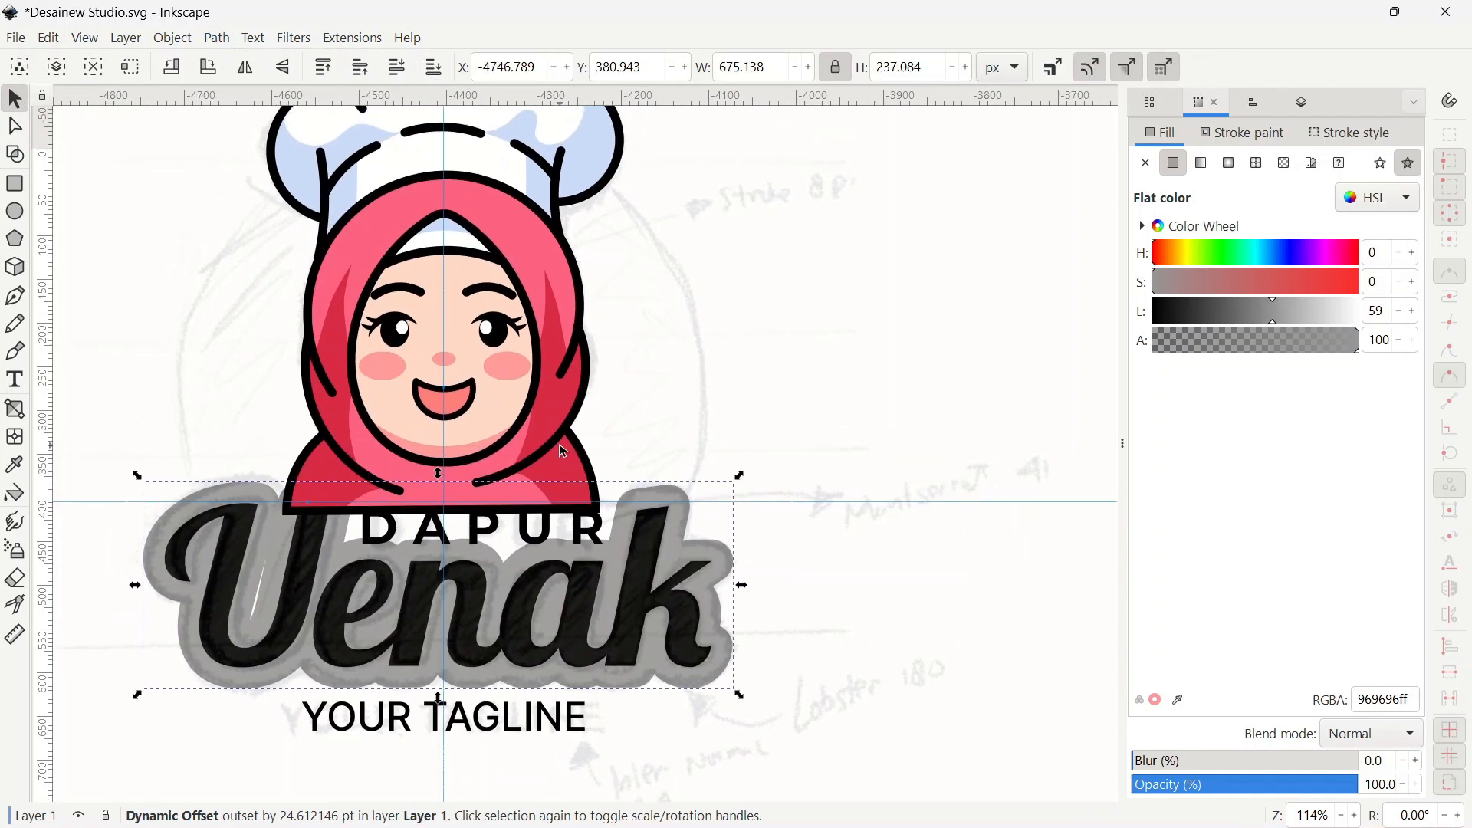
pyautogui.click(284, 74)
pyautogui.hotkey('ctrl', 'z')
pyautogui.hotkey('ctrl', 'z')
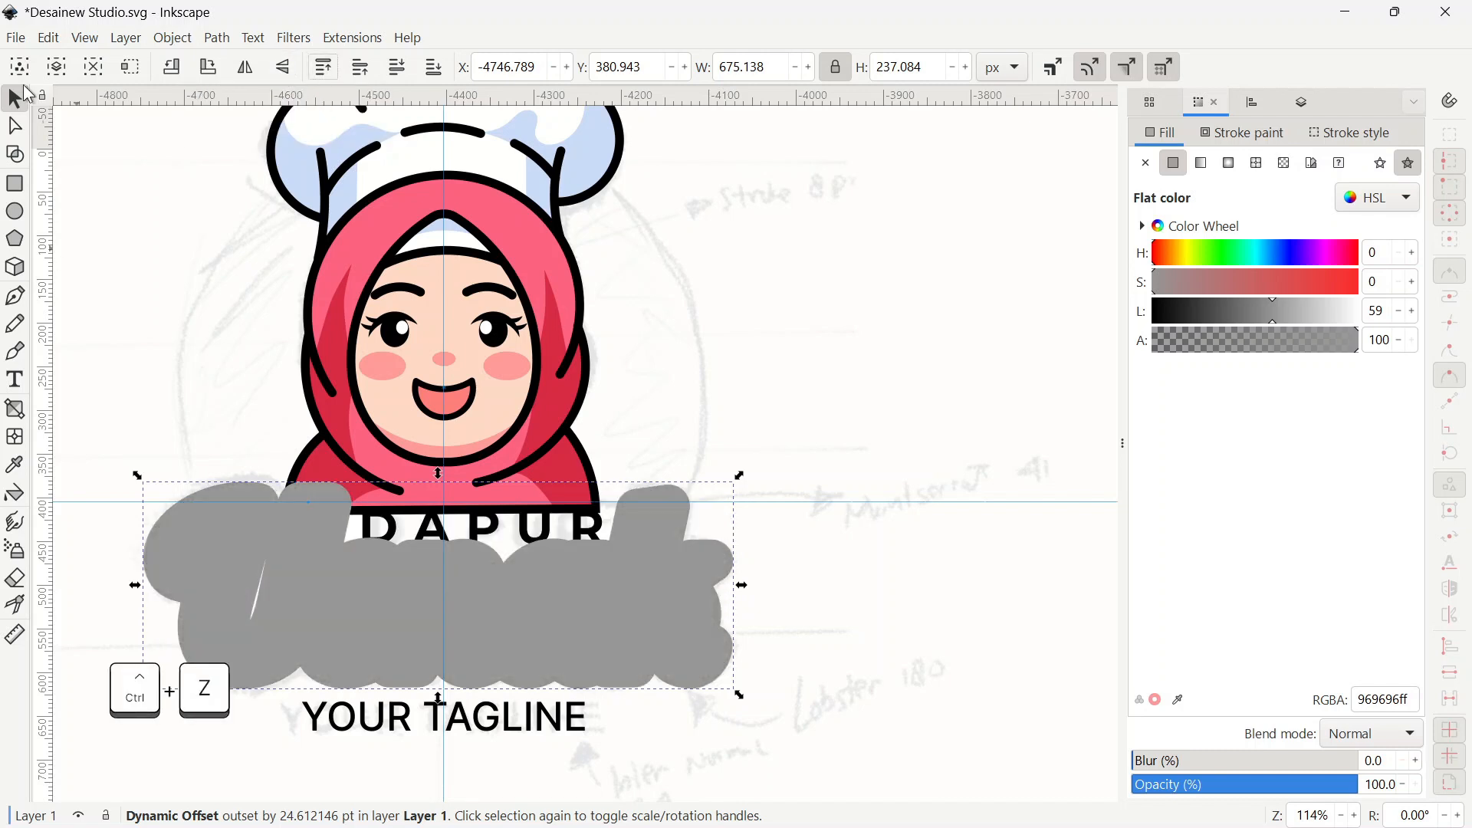
# - Convert the grey offset to a path and delete the nodes of the hole inside the "U"
pyautogui.click(217, 38)
pyautogui.click(246, 59)
pyautogui.moveTo(279, 629); pyautogui.dragTo(280, 629)
pyautogui.press('Delete')
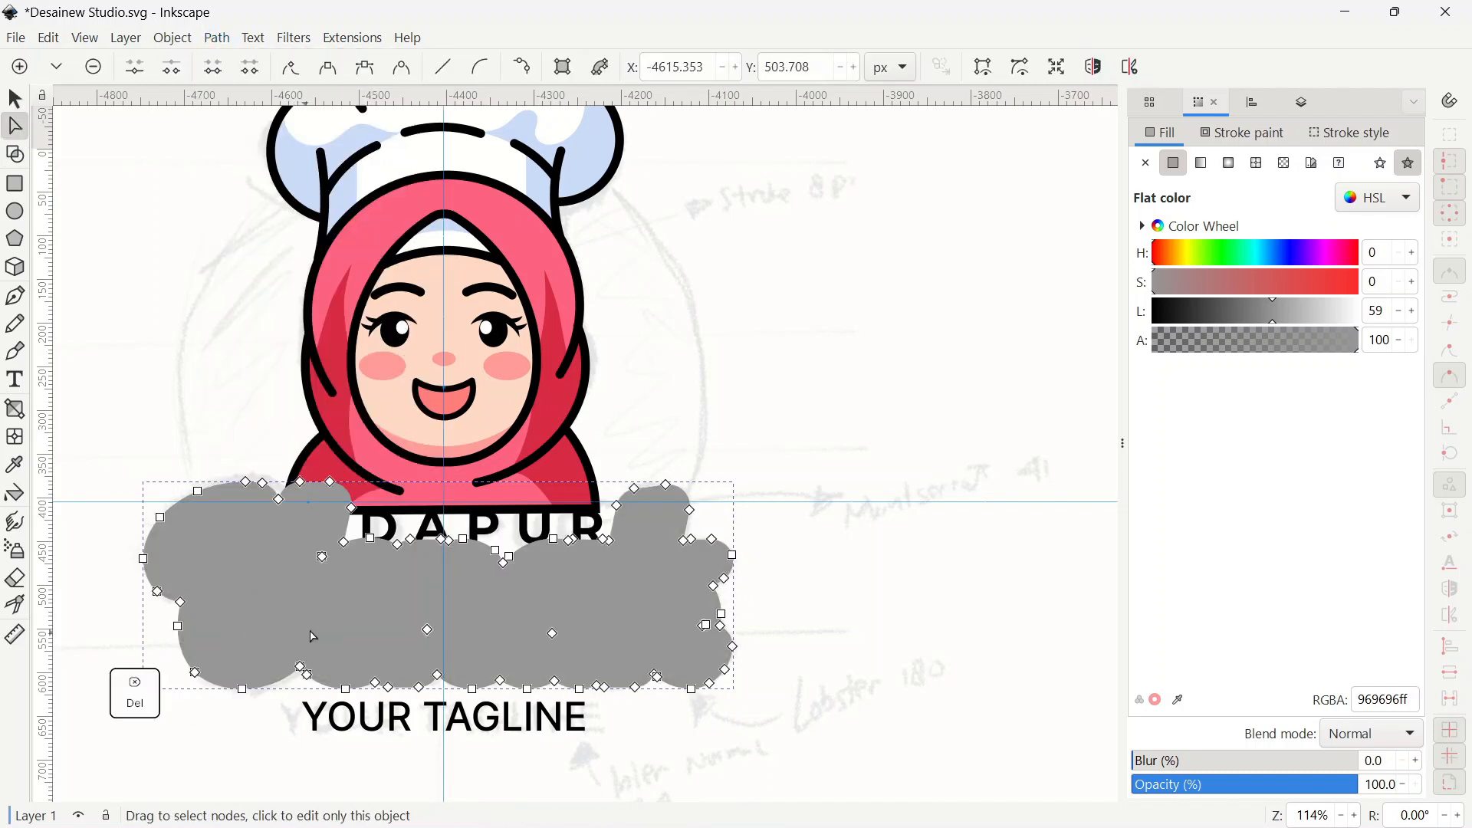
# - Delete the grey shape's remaining stray inner nodes and send the shape behind the "Uenak" lettering
pyautogui.moveTo(383, 606); pyautogui.dragTo(594, 656)
pyautogui.press('Delete')
pyautogui.moveTo(663, 607); pyautogui.dragTo(715, 650)
pyautogui.press('Delete')
pyautogui.click(15, 98)
pyautogui.click(434, 67)
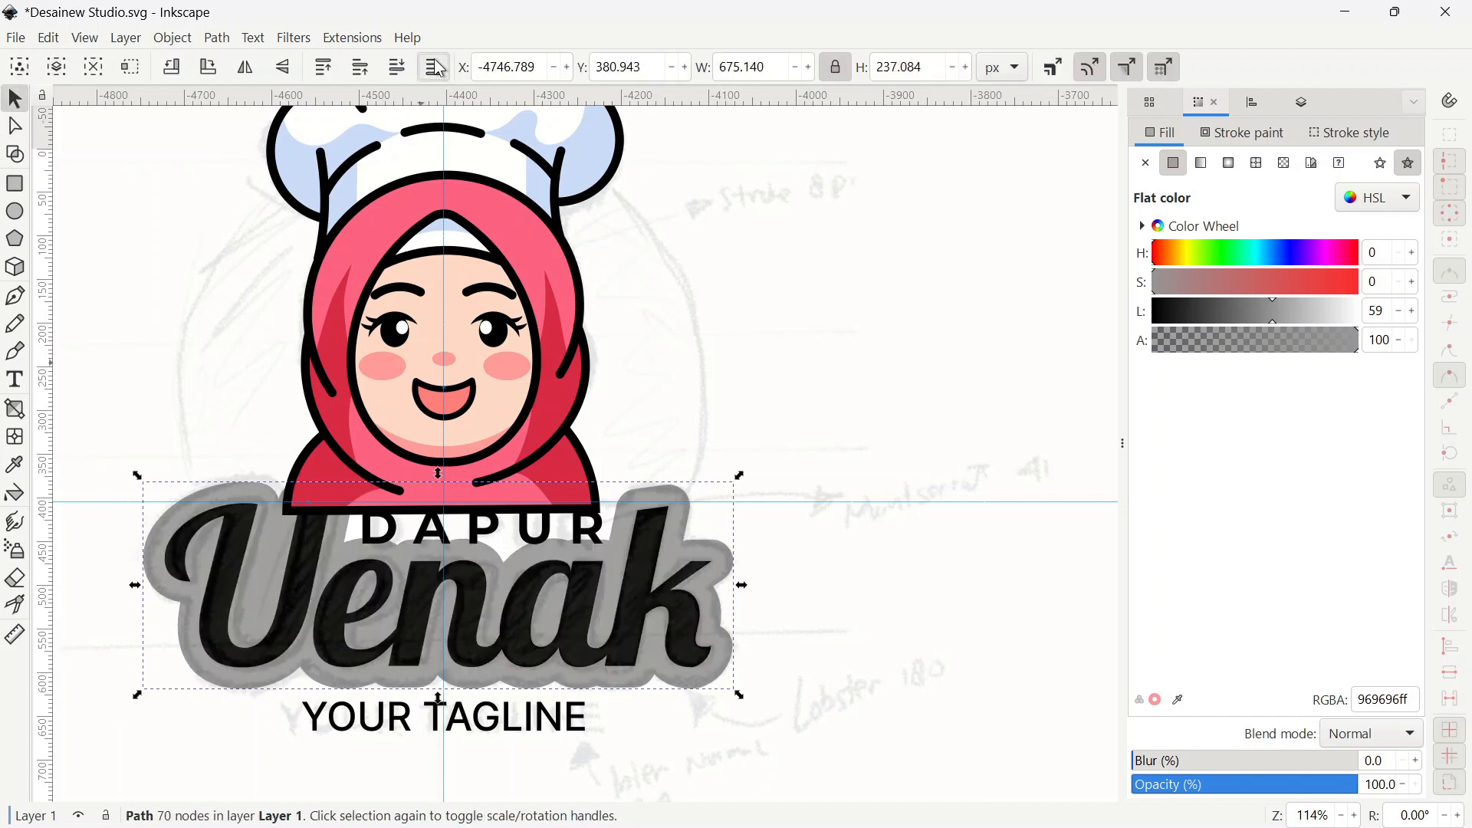
# - Draw a rectangle about 313 × 54 px over "DAPUR", lower it behind the word, and extend its top edge slightly
pyautogui.click(15, 183)
pyautogui.moveTo(346, 503); pyautogui.dragTo(620, 550)
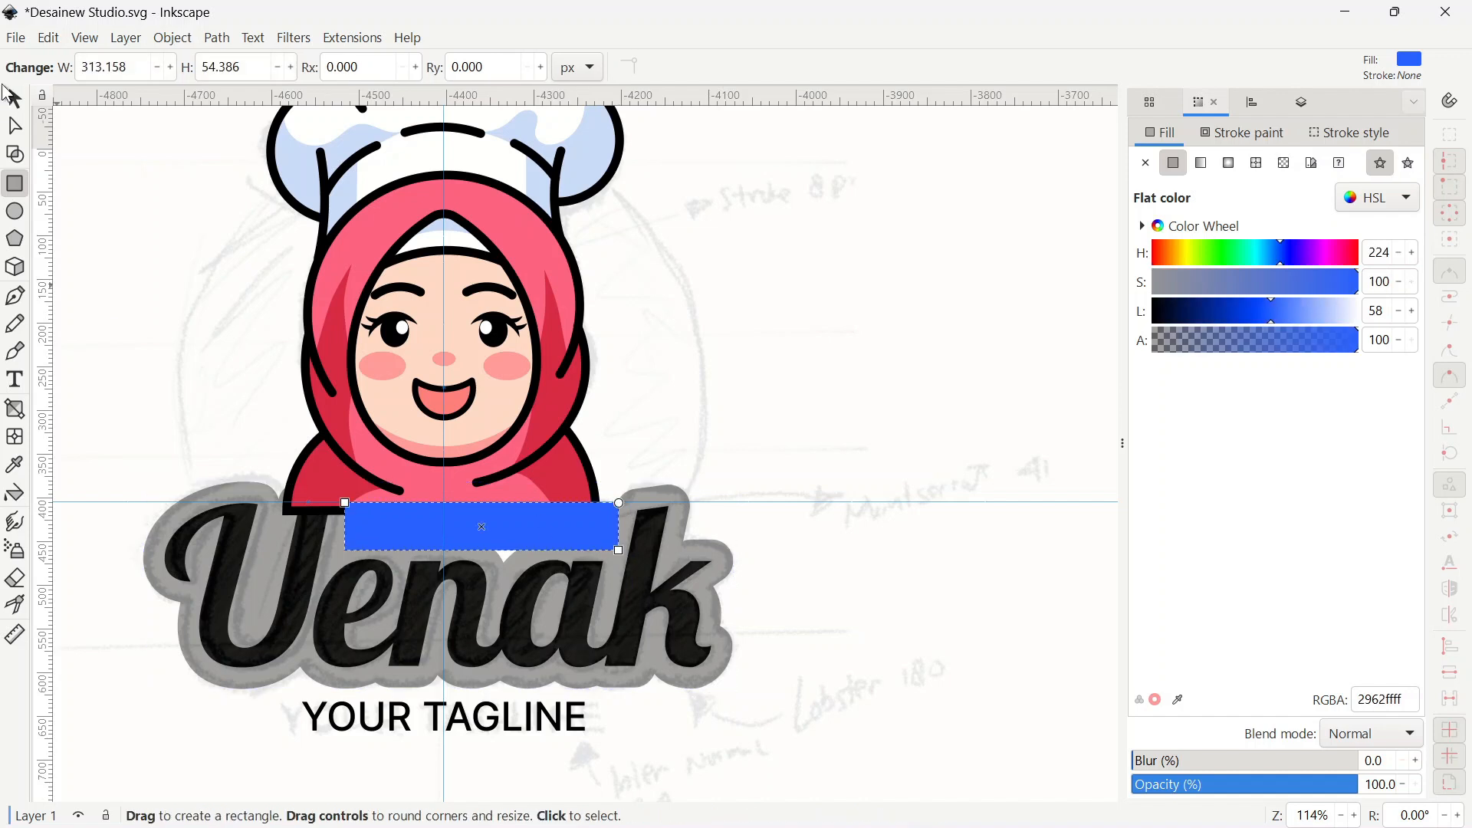
pyautogui.press('s')
pyautogui.click(396, 67)
pyautogui.moveTo(482, 495); pyautogui.dragTo(483, 490)
pyautogui.click(262, 494)
pyautogui.click(327, 66)
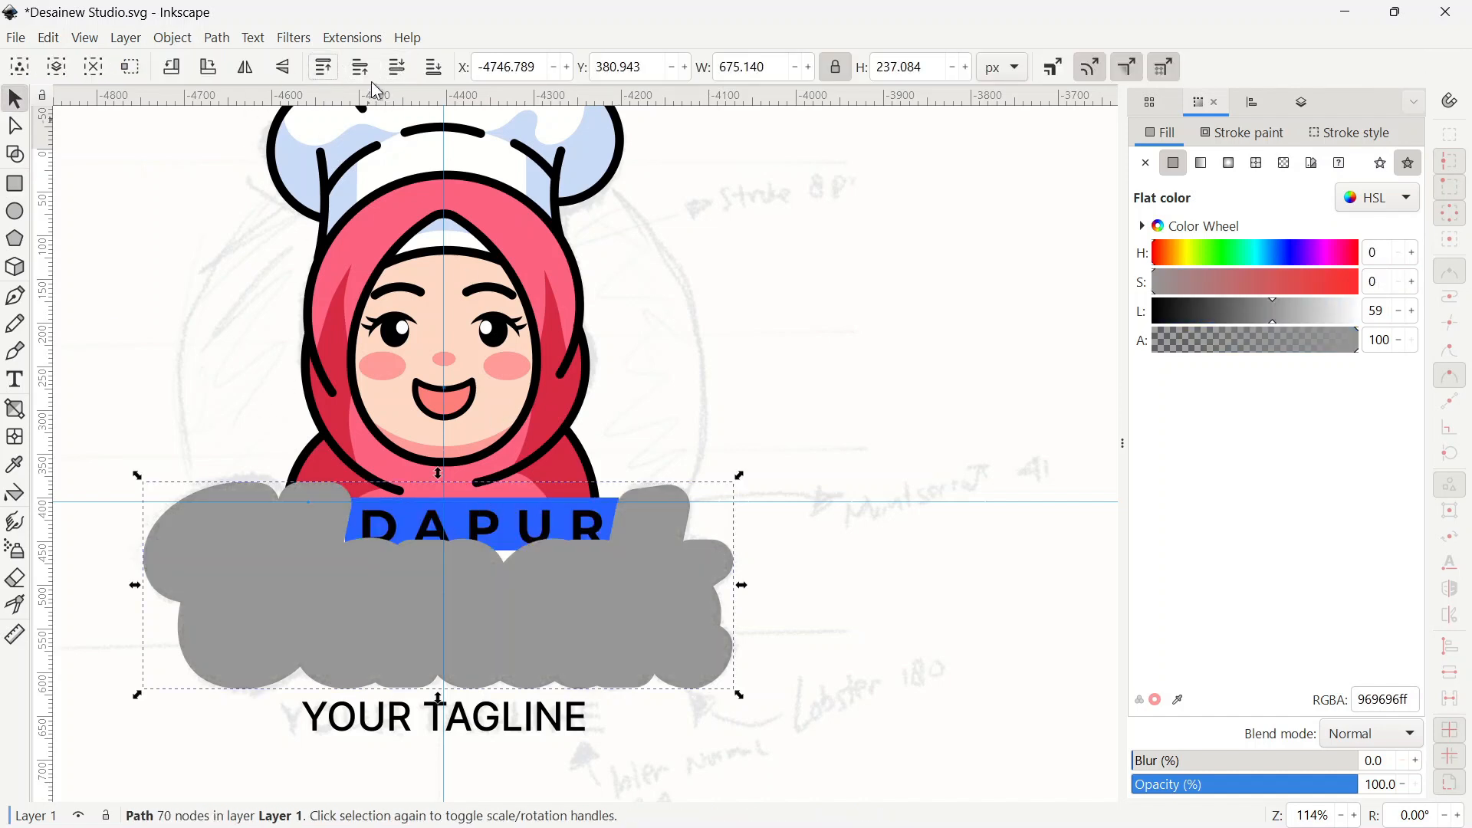
pyautogui.click(395, 73)
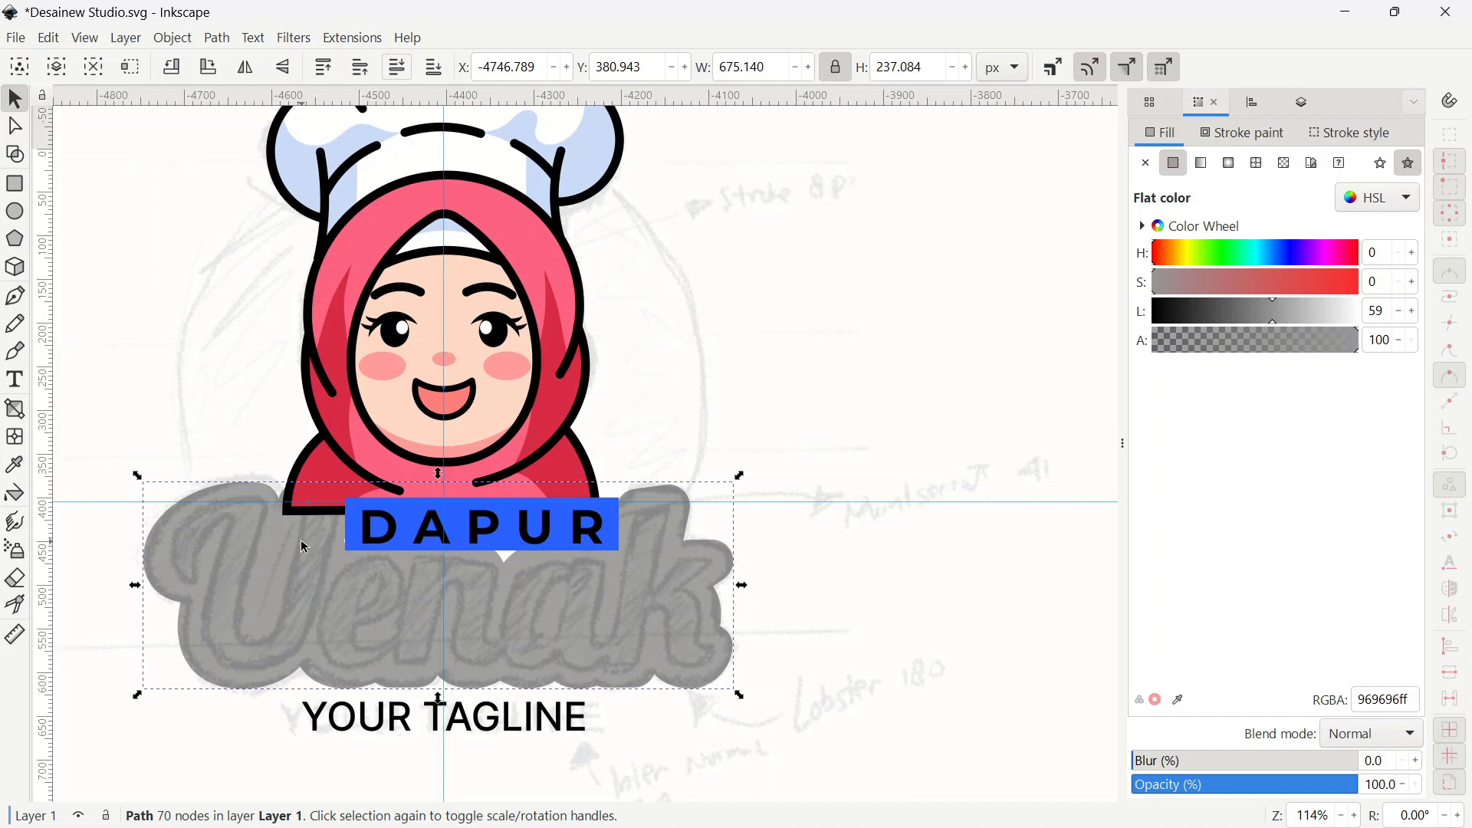
pyautogui.click(434, 68)
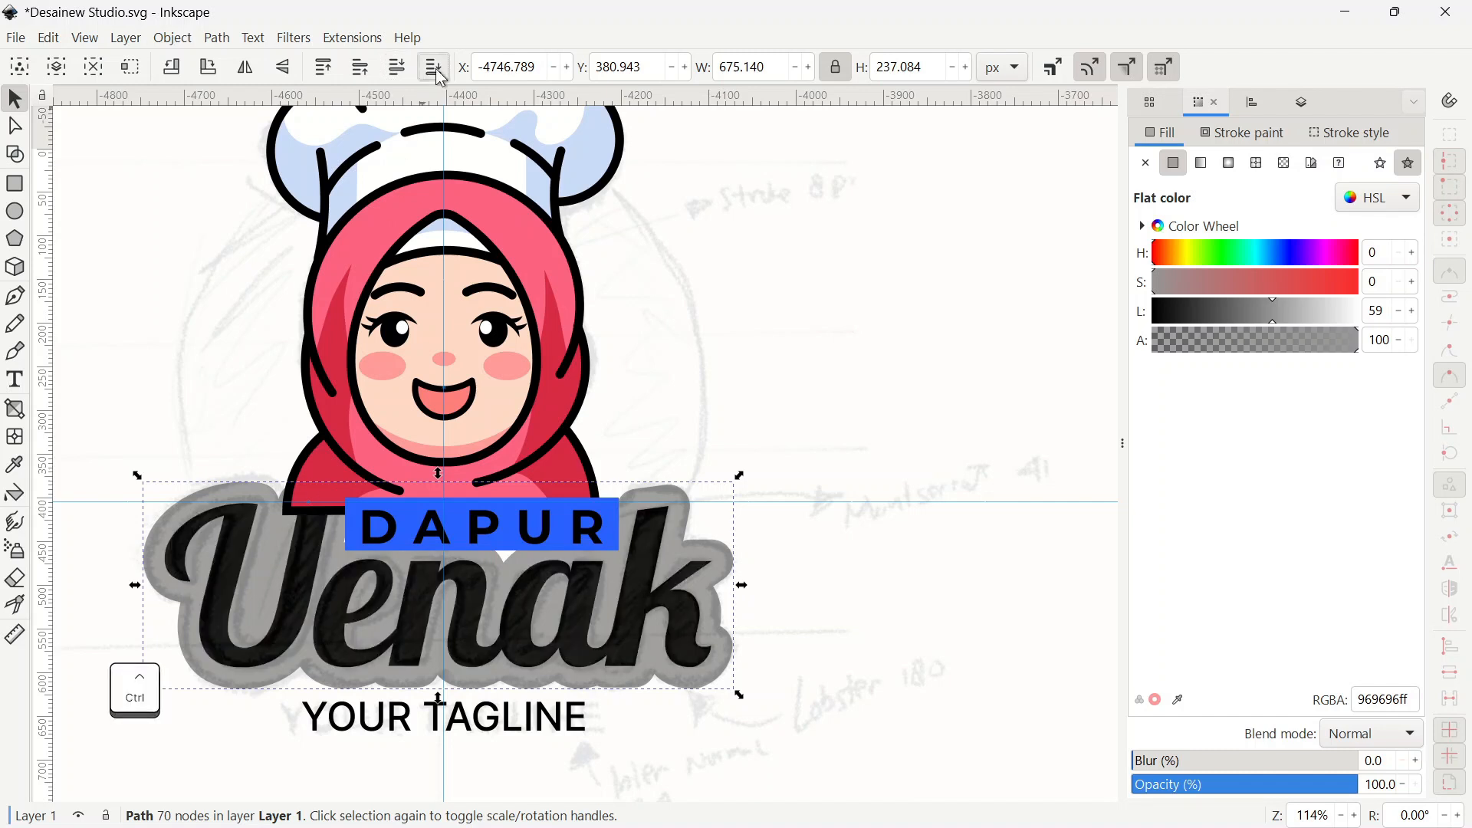
# - Send the mascot group to the bottom of the stack, behind the lettering and its grey outline
pyautogui.click(317, 466)
pyautogui.click(443, 69)
pyautogui.click(675, 290)
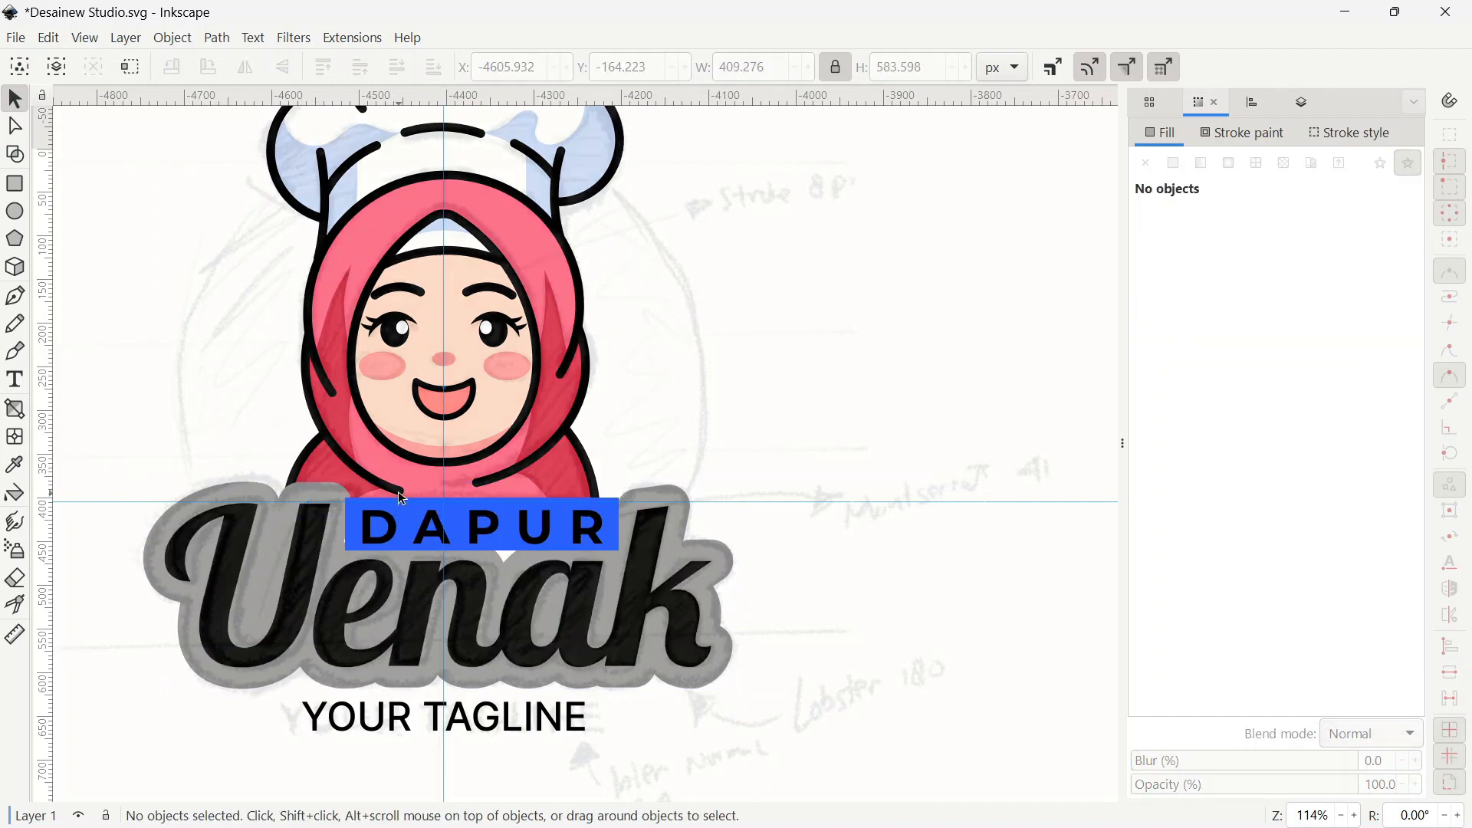
# - Widen and lengthen the blue rectangle to cover the gap around "DAPUR", and unite it with the grey outline shape
pyautogui.click(614, 515)
pyautogui.moveTo(627, 524); pyautogui.dragTo(633, 525)
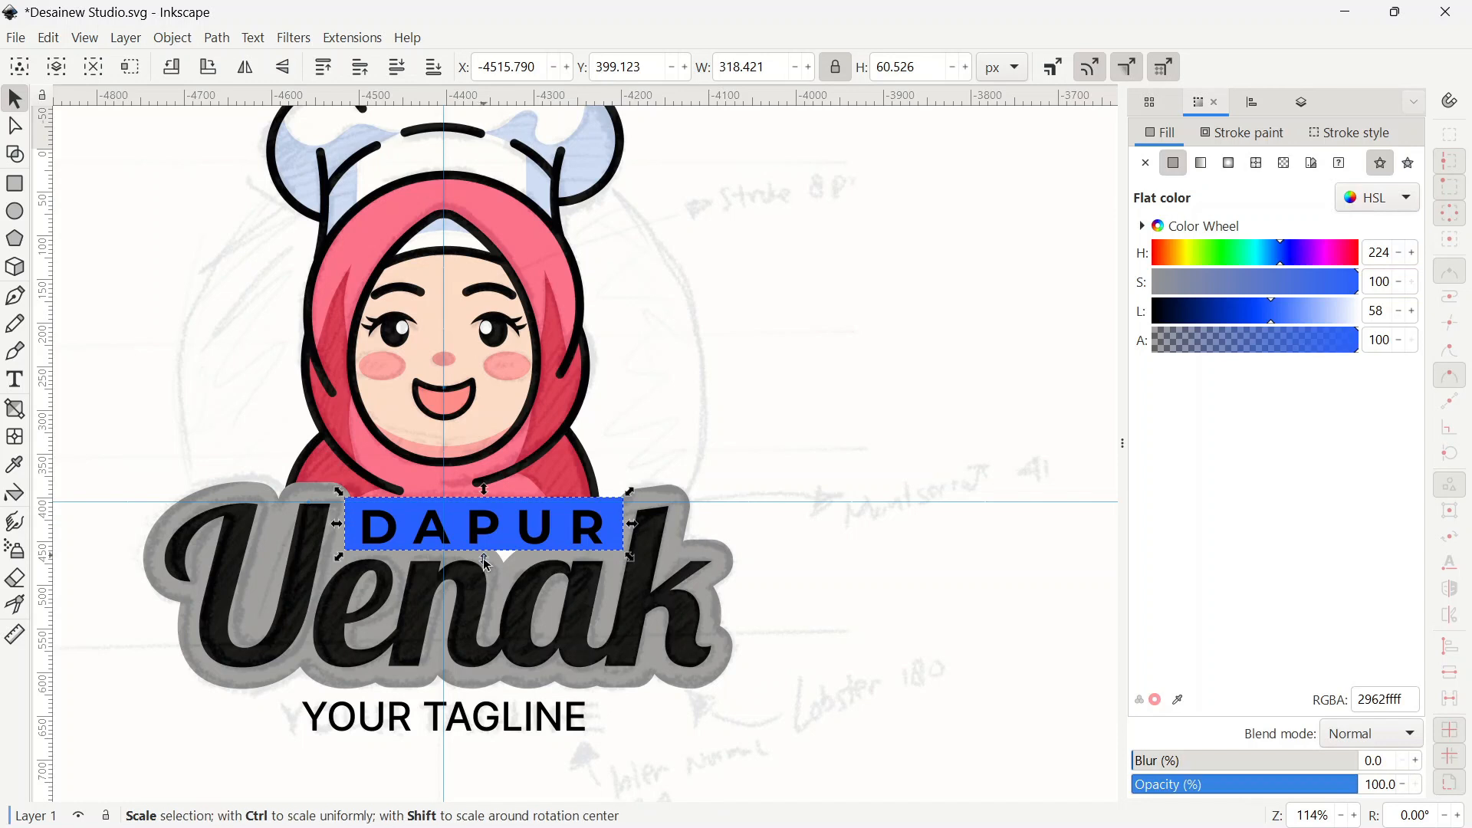
pyautogui.moveTo(483, 561); pyautogui.dragTo(484, 582)
pyautogui.keyDown('shift'); pyautogui.click(642, 510); pyautogui.keyUp('shift')
pyautogui.click(217, 38)
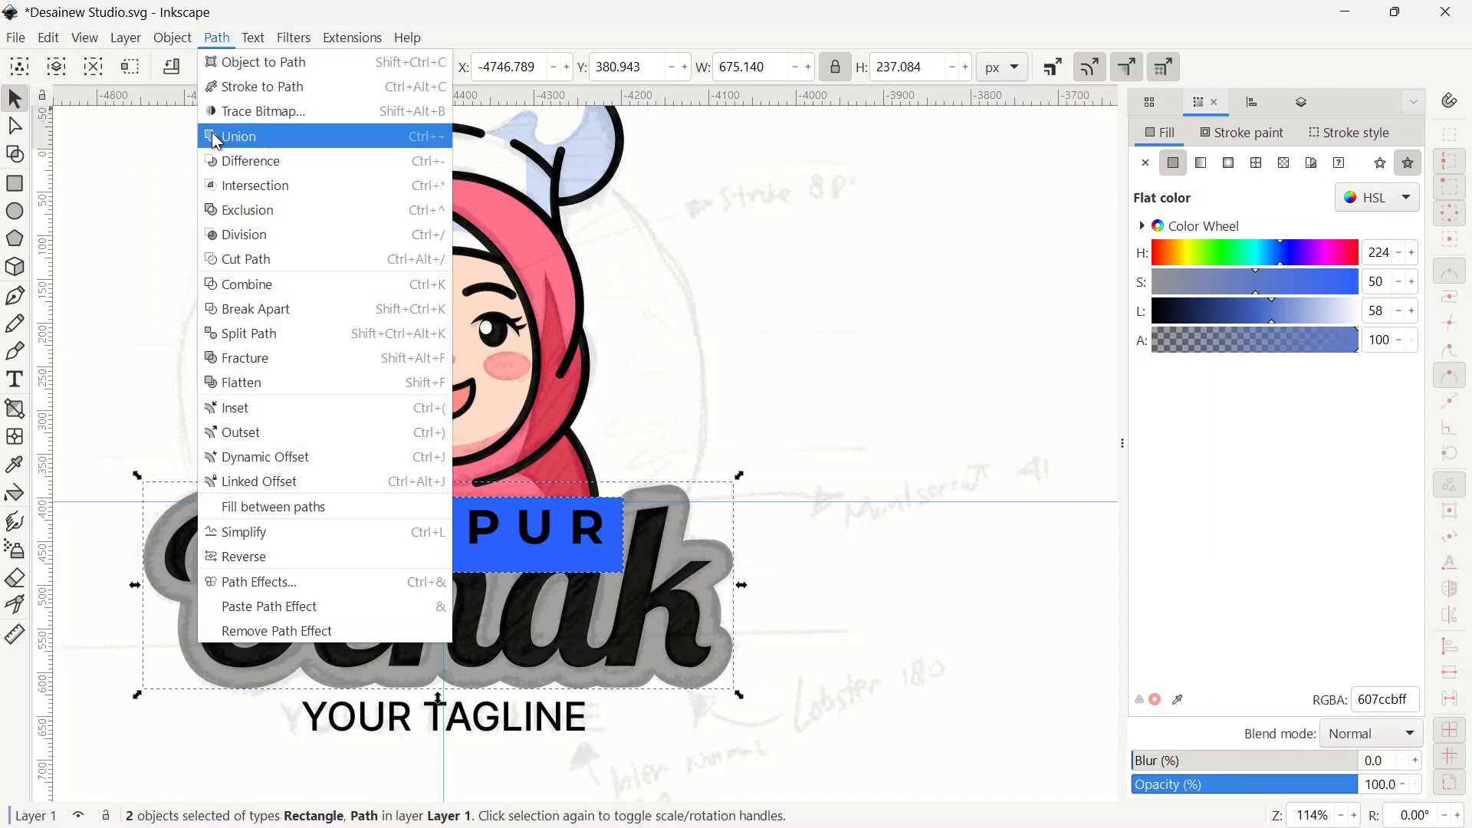
pyautogui.click(238, 131)
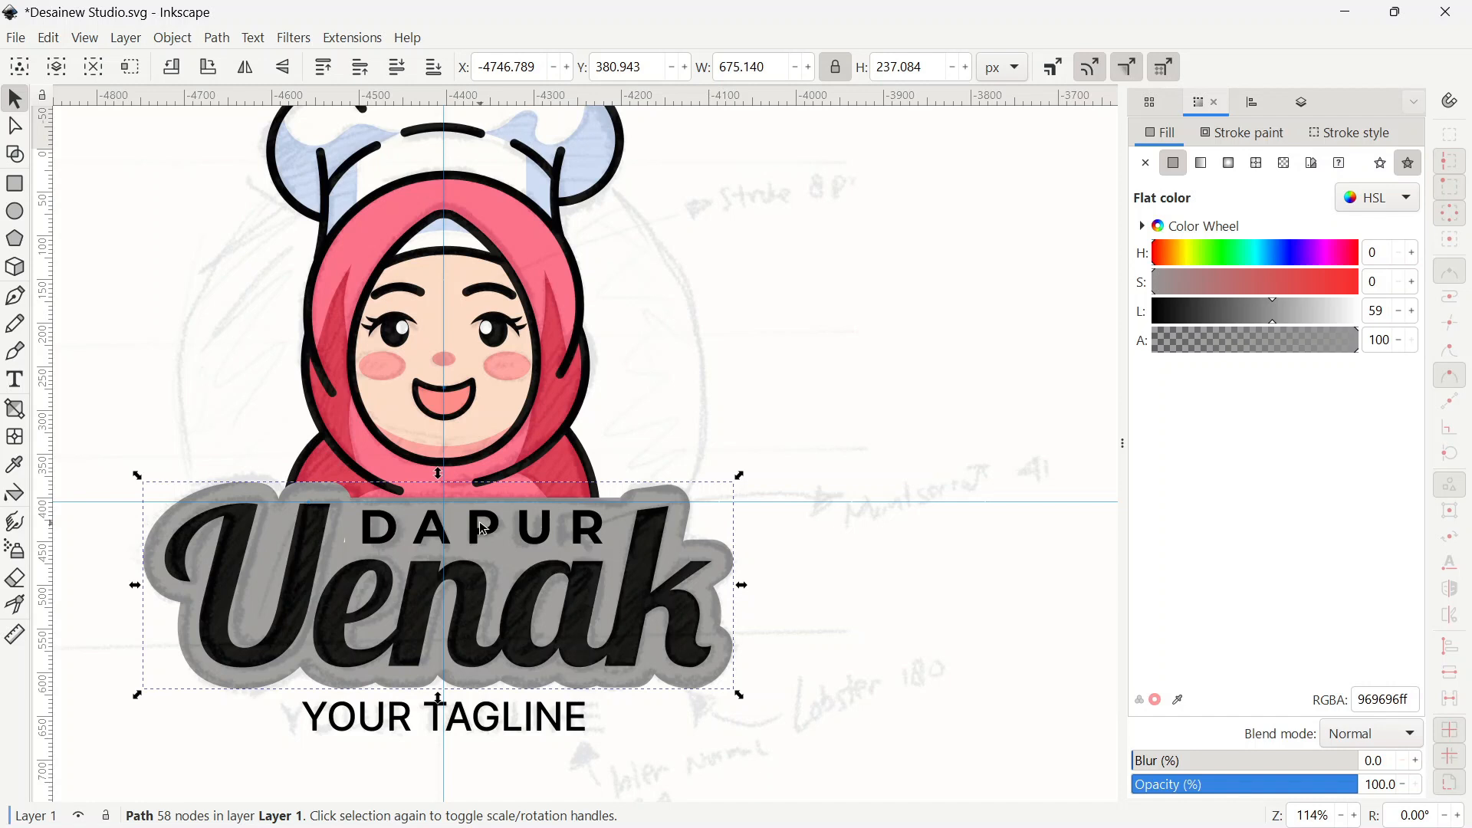
# - Draw a circle around the mascot, following the large sketched circle
pyautogui.scroll(-1, 495, 566)
pyautogui.scroll(1, 495, 566)
pyautogui.click(729, 464)
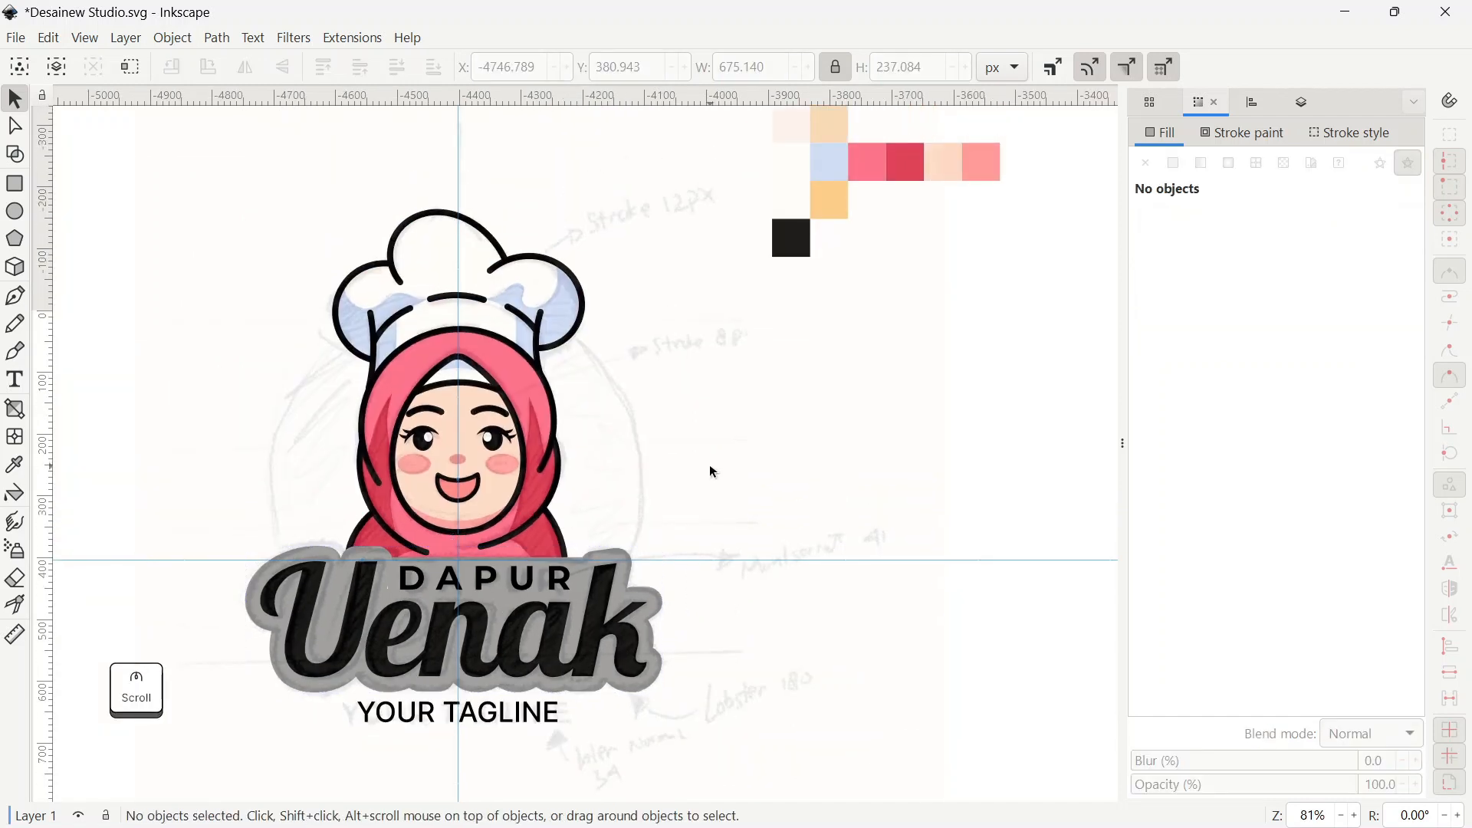
pyautogui.click(16, 213)
pyautogui.moveTo(299, 347); pyautogui.dragTo(588, 636)
# - Set the circle's size to 620 × 620 px and send it to the bottom of the stack
pyautogui.click(15, 106)
pyautogui.tripleClick(730, 68)
pyautogui.write('620')
pyautogui.press('Return')
pyautogui.click(438, 70)
# - Fit the circle over the sketched circle behind the mascot and centre it horizontally relative to the page
pyautogui.moveTo(602, 445)
pyautogui.mouseDown()
pyautogui.moveTo(564, 390)
pyautogui.moveTo(616, 437)
pyautogui.mouseUp()
pyautogui.keyDown('ctrl'); pyautogui.keyDown('shift'); pyautogui.click(564, 390); pyautogui.keyUp('shift'); pyautogui.keyUp('ctrl')
pyautogui.hotkey('ctrl', 'shift', 'a')
pyautogui.click(1228, 277)
pyautogui.click(860, 363)
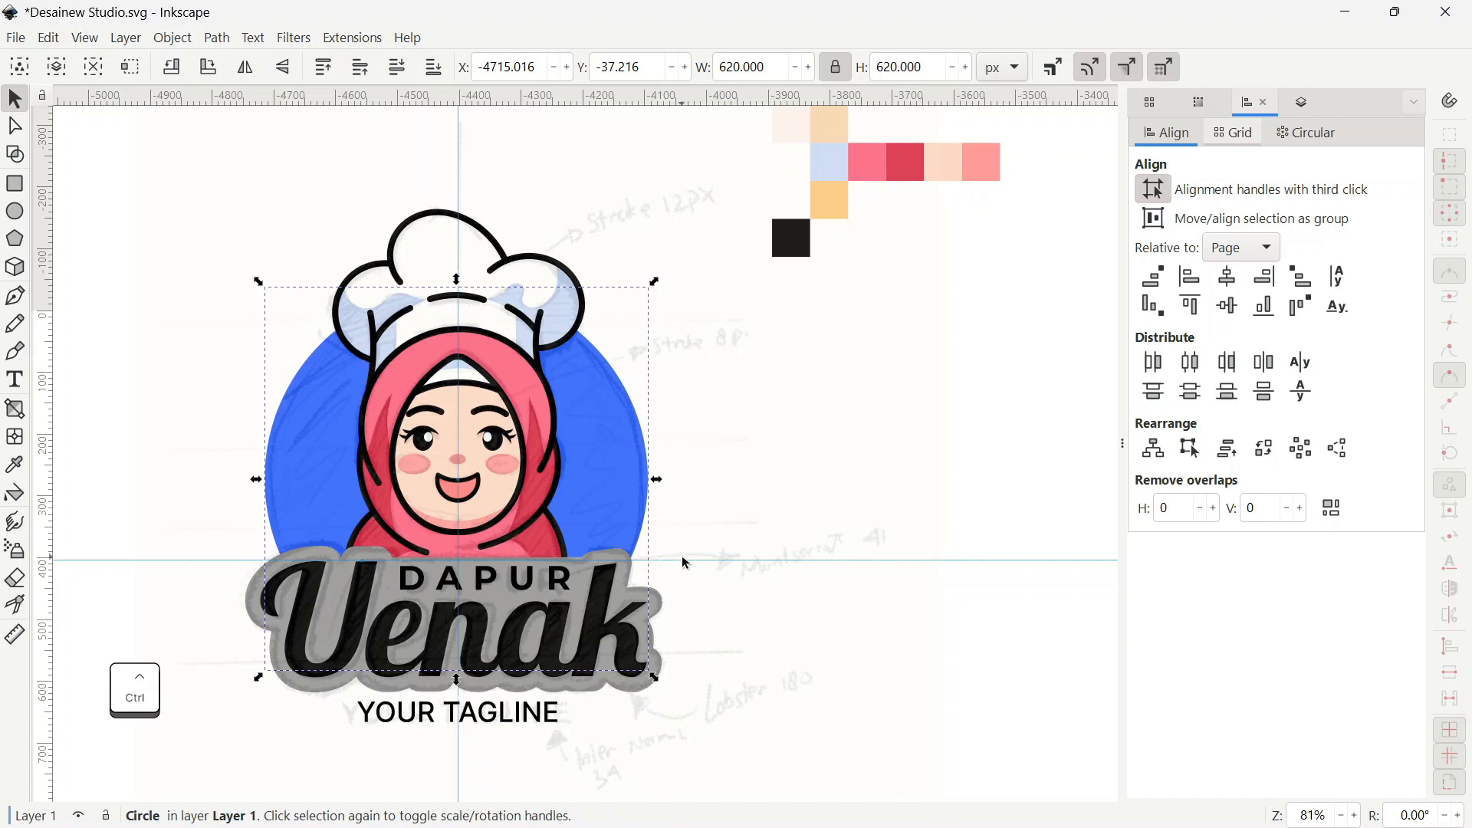
# - Hide the sketch image and fill the circle behind the mascot with the beige palette colour
pyautogui.keyDown('ctrl'); pyautogui.scroll(-2, 684, 559); pyautogui.keyUp('ctrl')
pyautogui.hotkey('ctrl', 'shift', 'l')
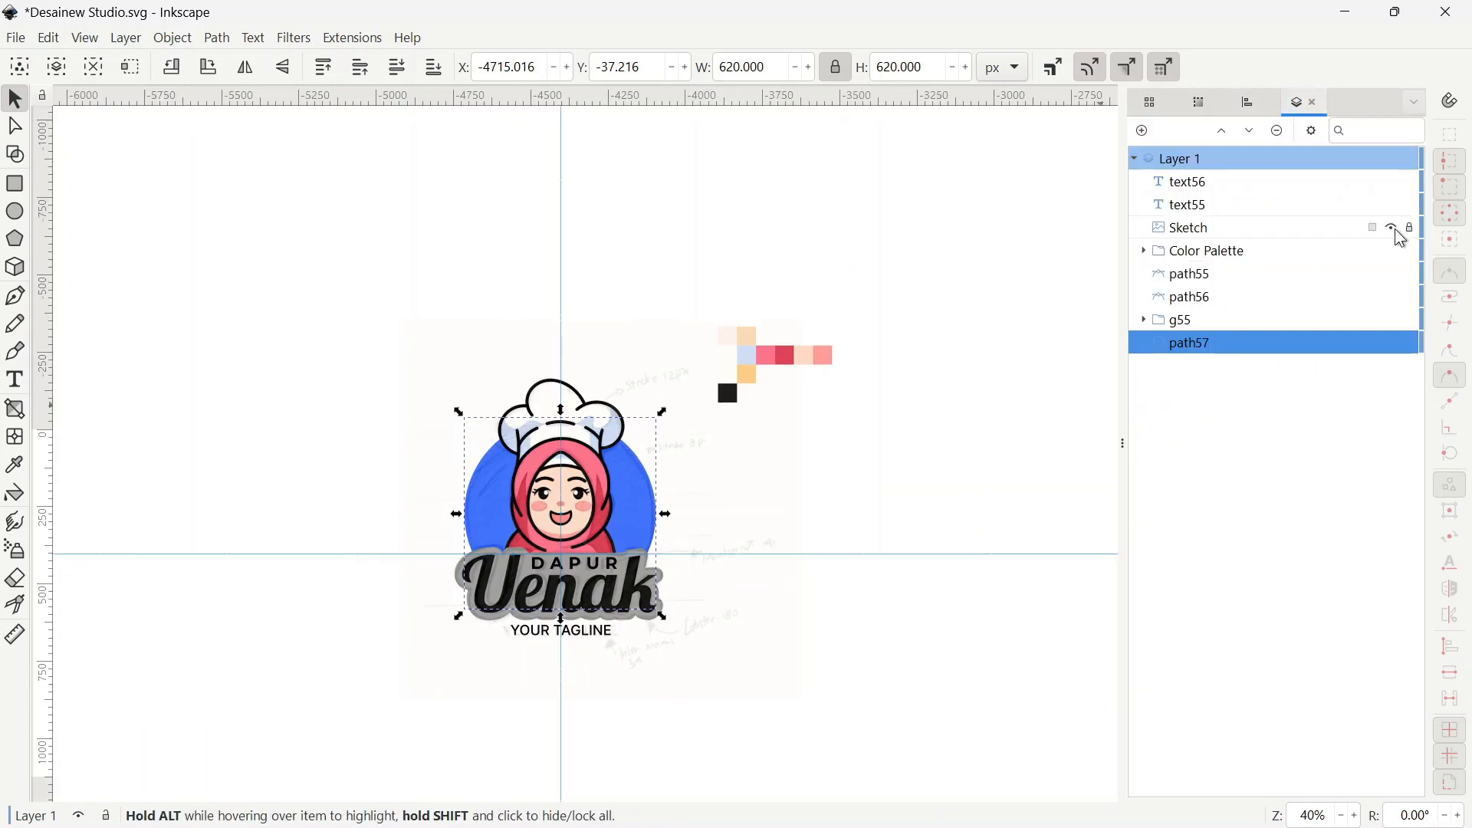
pyautogui.click(1391, 226)
pyautogui.keyDown('ctrl'); pyautogui.scroll(1, 651, 471); pyautogui.keyUp('ctrl')
pyautogui.press('d')
pyautogui.click(782, 268)
pyautogui.press('s')
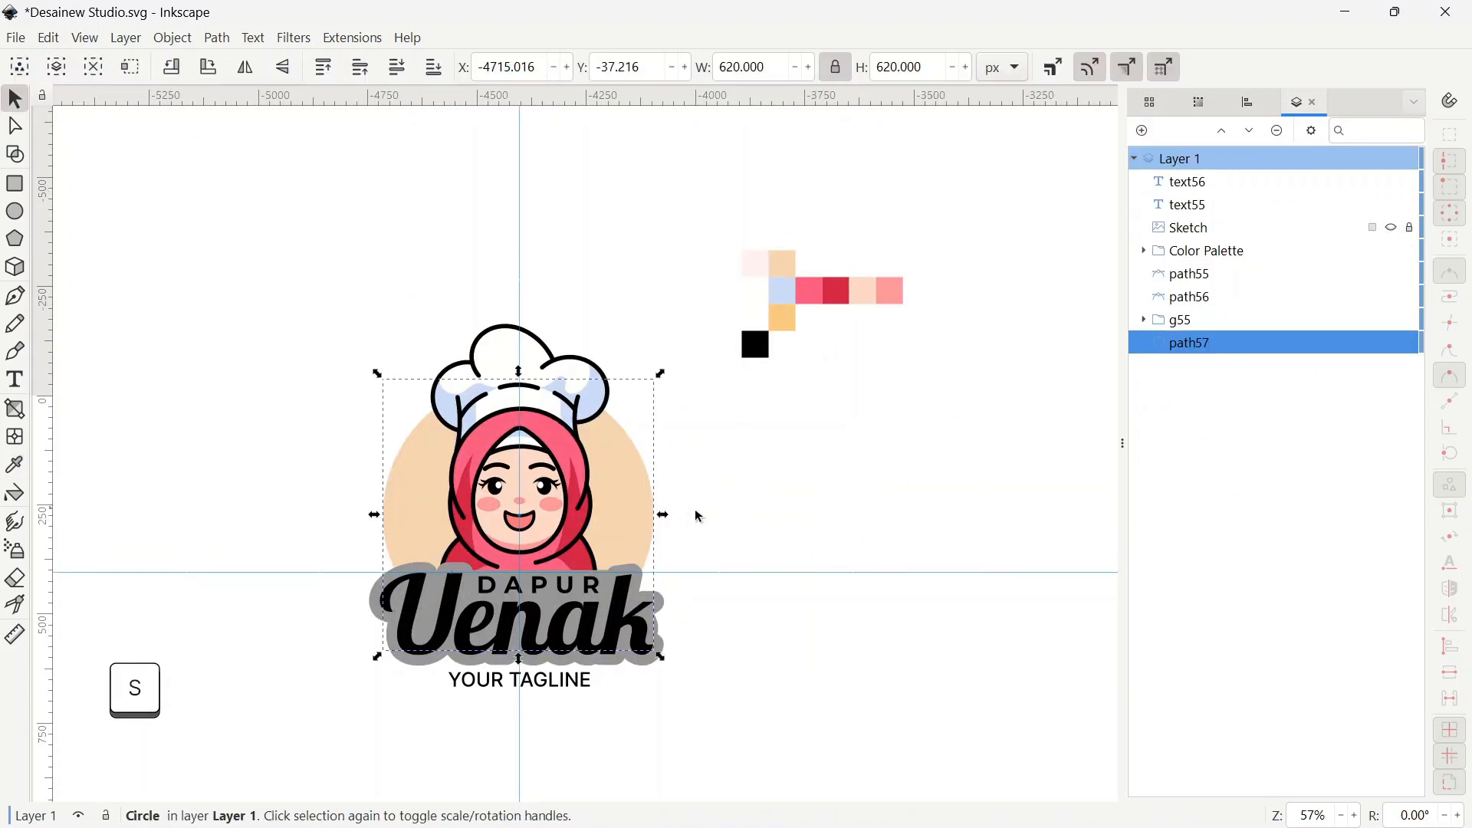
# - Fill the "Uenak" lettering with the yellow-orange palette colour
pyautogui.click(728, 504)
pyautogui.click(400, 568)
pyautogui.click(415, 587)
pyautogui.press('d')
pyautogui.click(784, 325)
pyautogui.press('s')
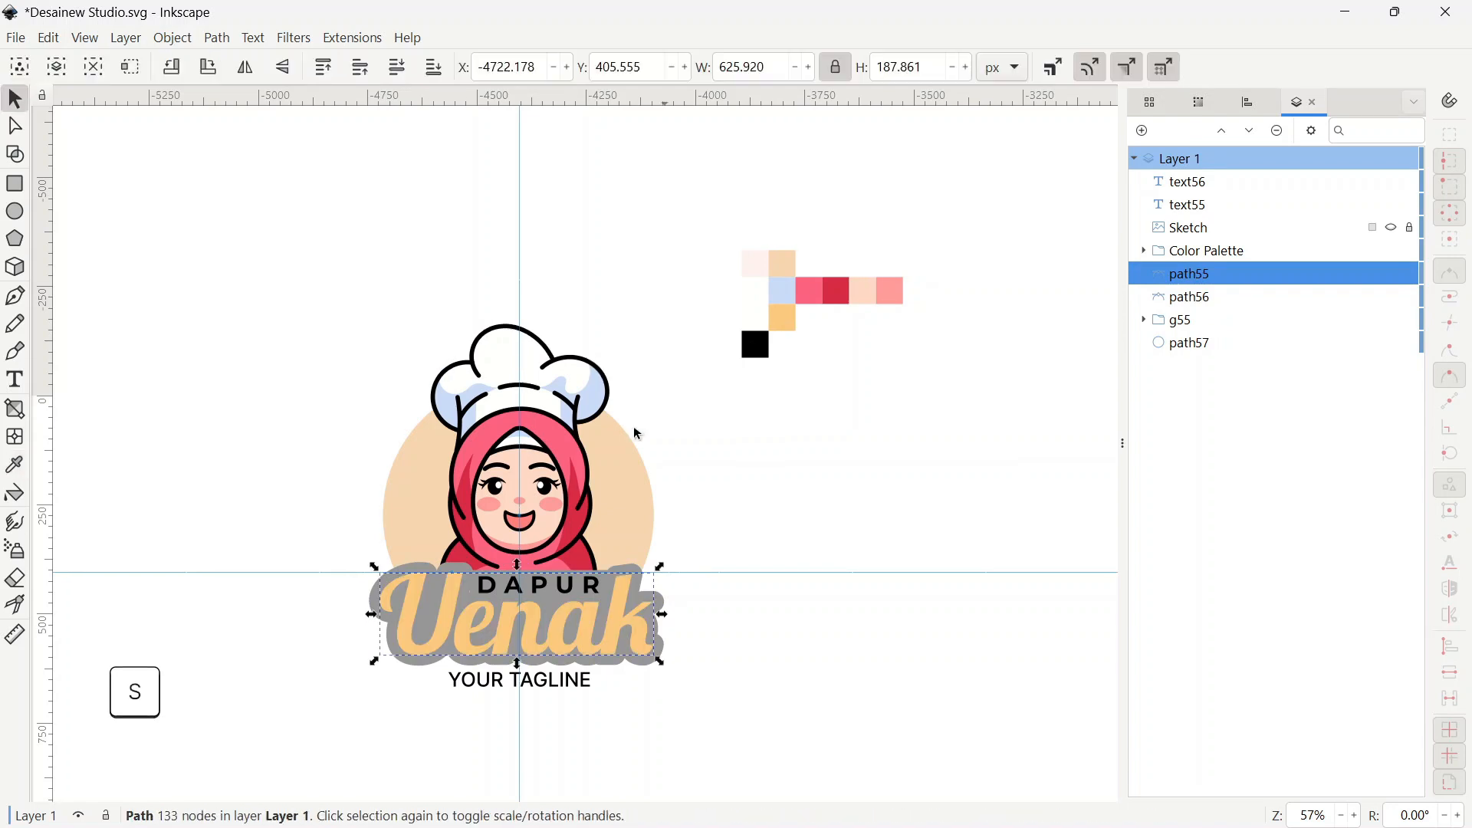
# - Recolour the grey outline shape around the brand lettering to black
pyautogui.keyDown('ctrl'); pyautogui.scroll(1, 411, 587); pyautogui.keyUp('ctrl')
pyautogui.click(445, 577)
pyautogui.press('d')
pyautogui.click(497, 535)
pyautogui.press('s')
# - Change the fill of the "DAPUR" text to flat white with a lightness of 100
pyautogui.click(534, 582)
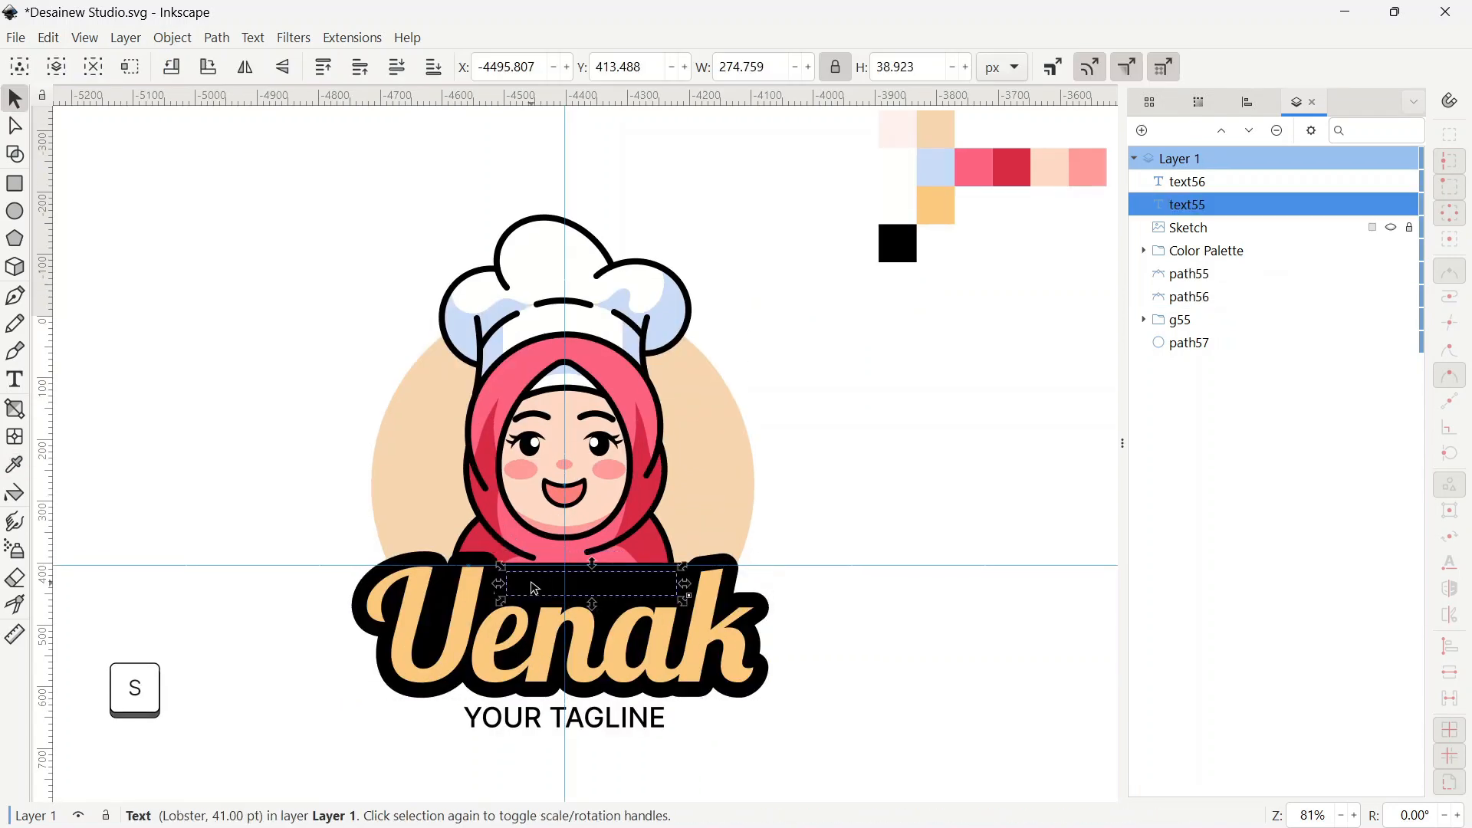
pyautogui.hotkey('shift', 'ctrl', 'f')
pyautogui.click(1174, 163)
pyautogui.moveTo(1252, 312); pyautogui.dragTo(1358, 312)
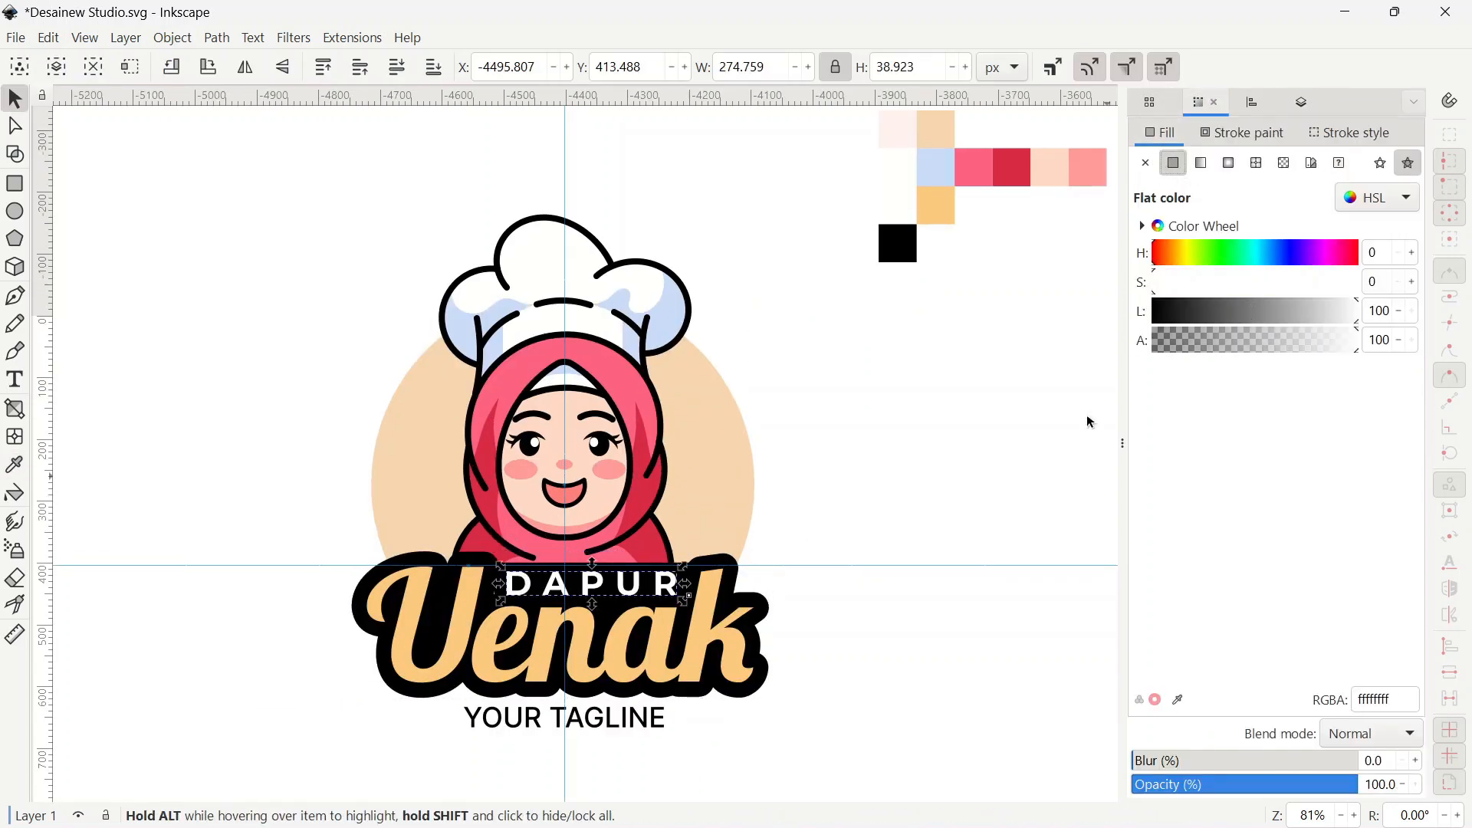
pyautogui.click(959, 441)
# - Set the letter spacing of the whole "DAPUR" text to 15
pyautogui.keyDown('ctrl'); pyautogui.scroll(1, 668, 559); pyautogui.keyUp('ctrl')
pyautogui.doubleClick(665, 595)
pyautogui.hotkey('ctrl', 'a')
pyautogui.click(1242, 68)
pyautogui.write('15')
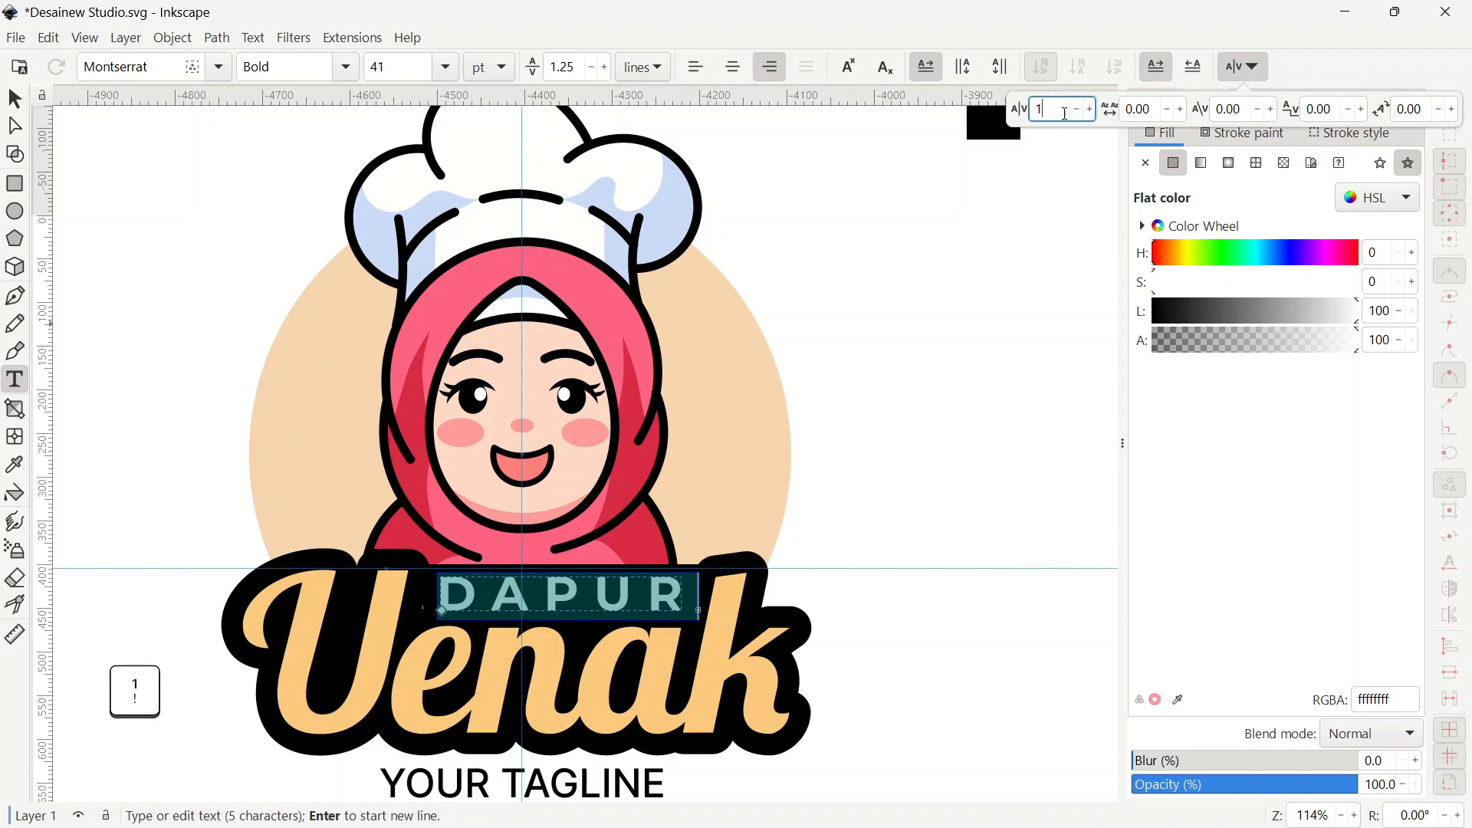
pyautogui.press('Return')
pyautogui.click(14, 98)
# - Tighten the "DAPUR" letter spacing to 14 and shift the word slightly left within the black gap
pyautogui.doubleClick(627, 603)
pyautogui.hotkey('ctrl', 'a')
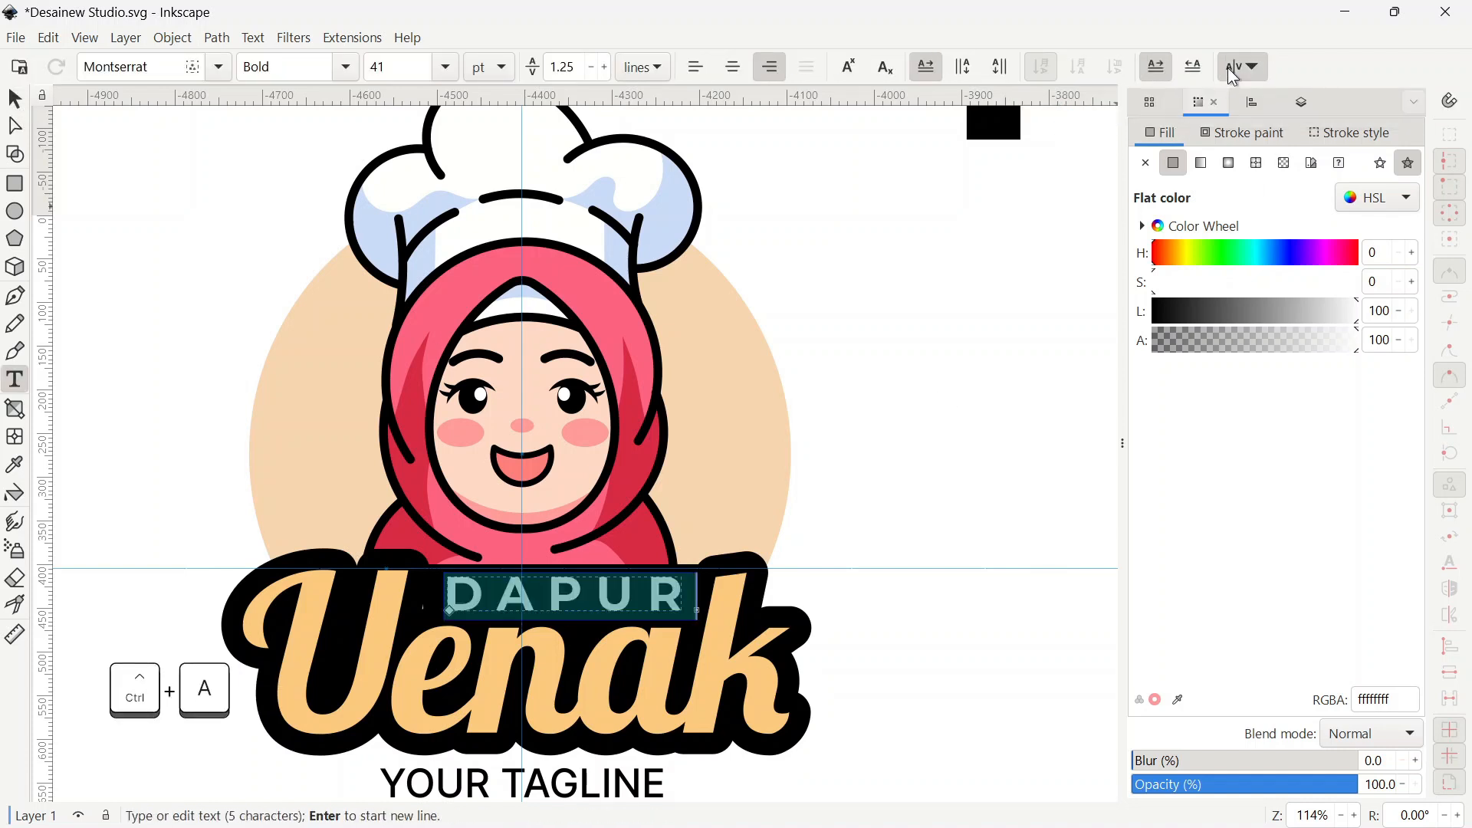
pyautogui.click(1242, 67)
pyautogui.write('14')
pyautogui.press('Return')
pyautogui.click(15, 99)
pyautogui.keyDown('ctrl'); pyautogui.moveTo(621, 603); pyautogui.dragTo(608, 598); pyautogui.keyUp('ctrl')
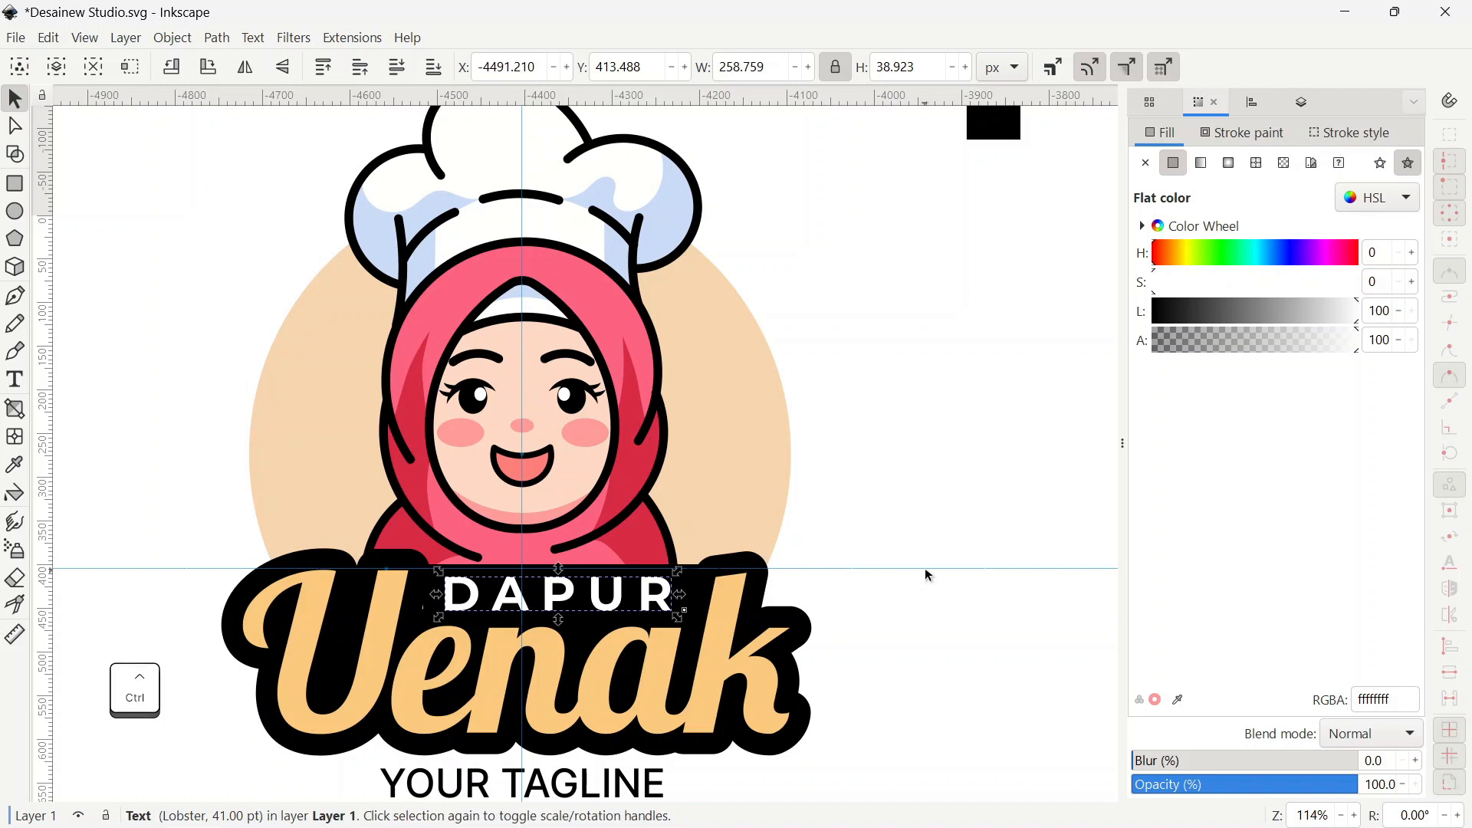
# - Delete the stray node inside the black outline shape between the "U" and "DAPUR"
pyautogui.click(925, 569)
pyautogui.click(17, 127)
pyautogui.scroll(2, 388, 629)
pyautogui.click(342, 587)
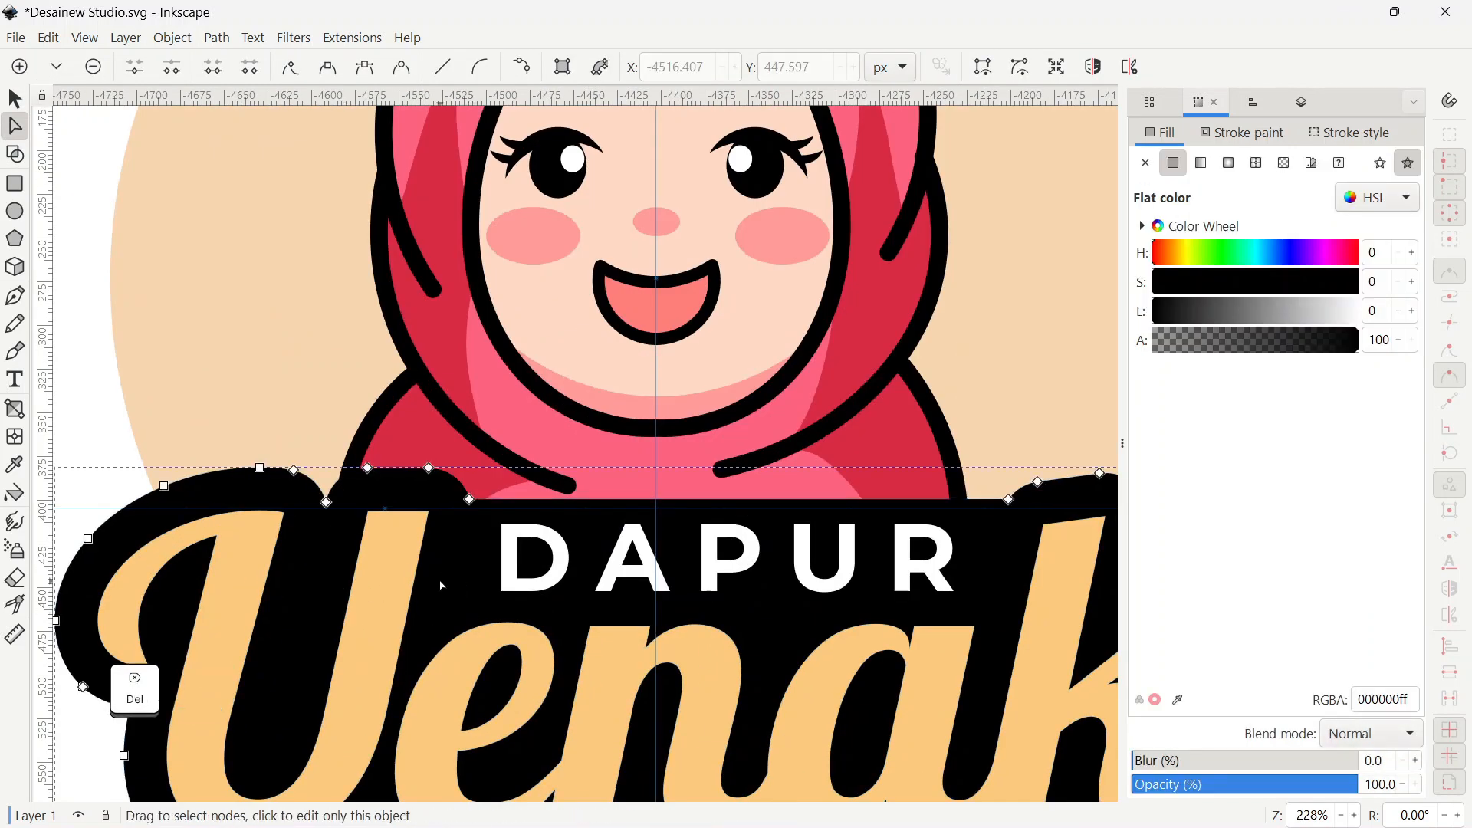
pyautogui.press('s')
pyautogui.scroll(-3, 871, 466)
# - Set the letter spacing of the "YOUR TAGLINE" text to 5
pyautogui.click(872, 464)
pyautogui.doubleClick(551, 614)
pyautogui.hotkey('ctrl', 'a')
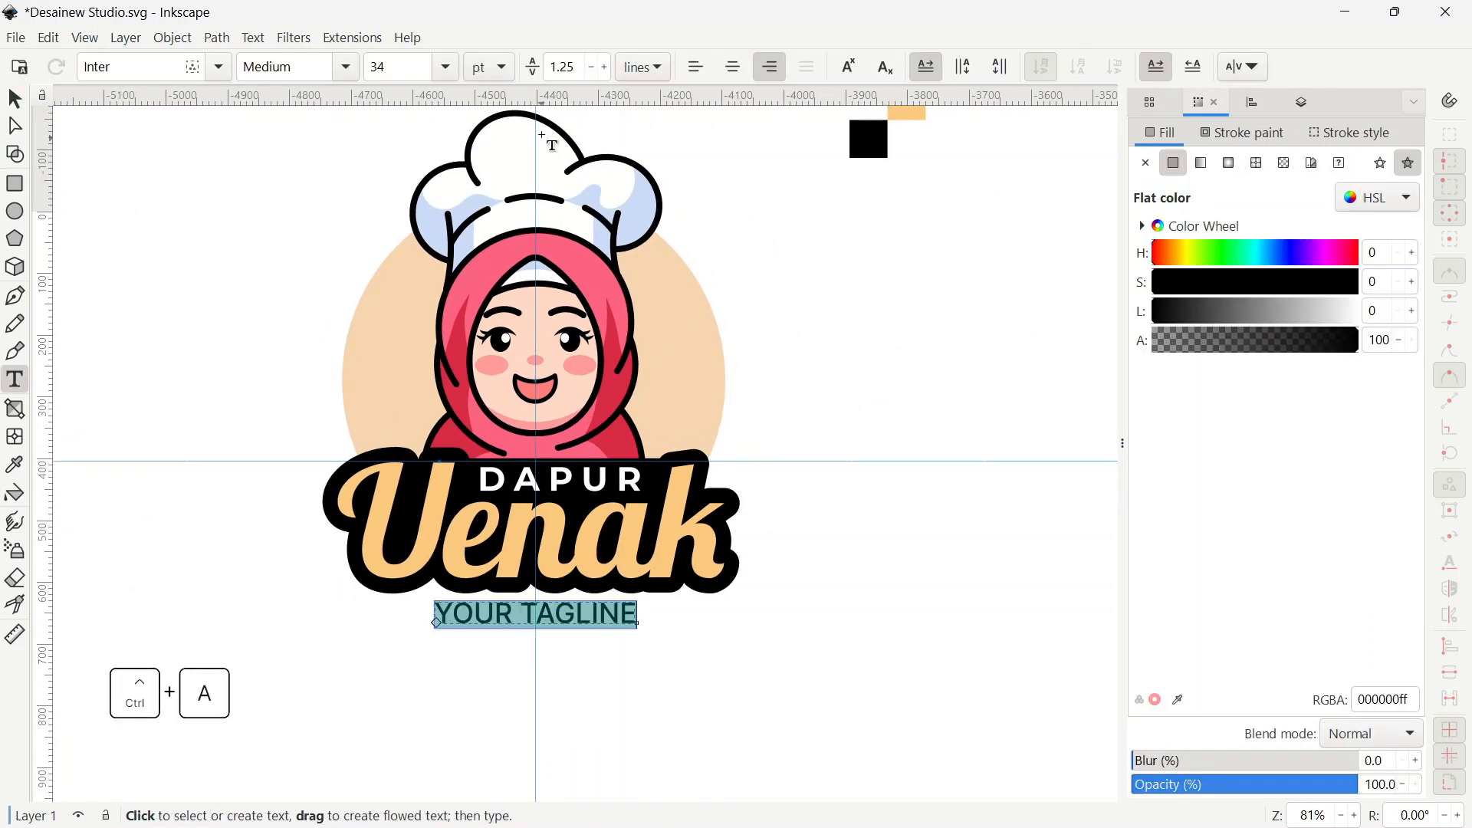
pyautogui.click(1242, 79)
pyautogui.doubleClick(1057, 108)
pyautogui.write('5')
pyautogui.press('Return')
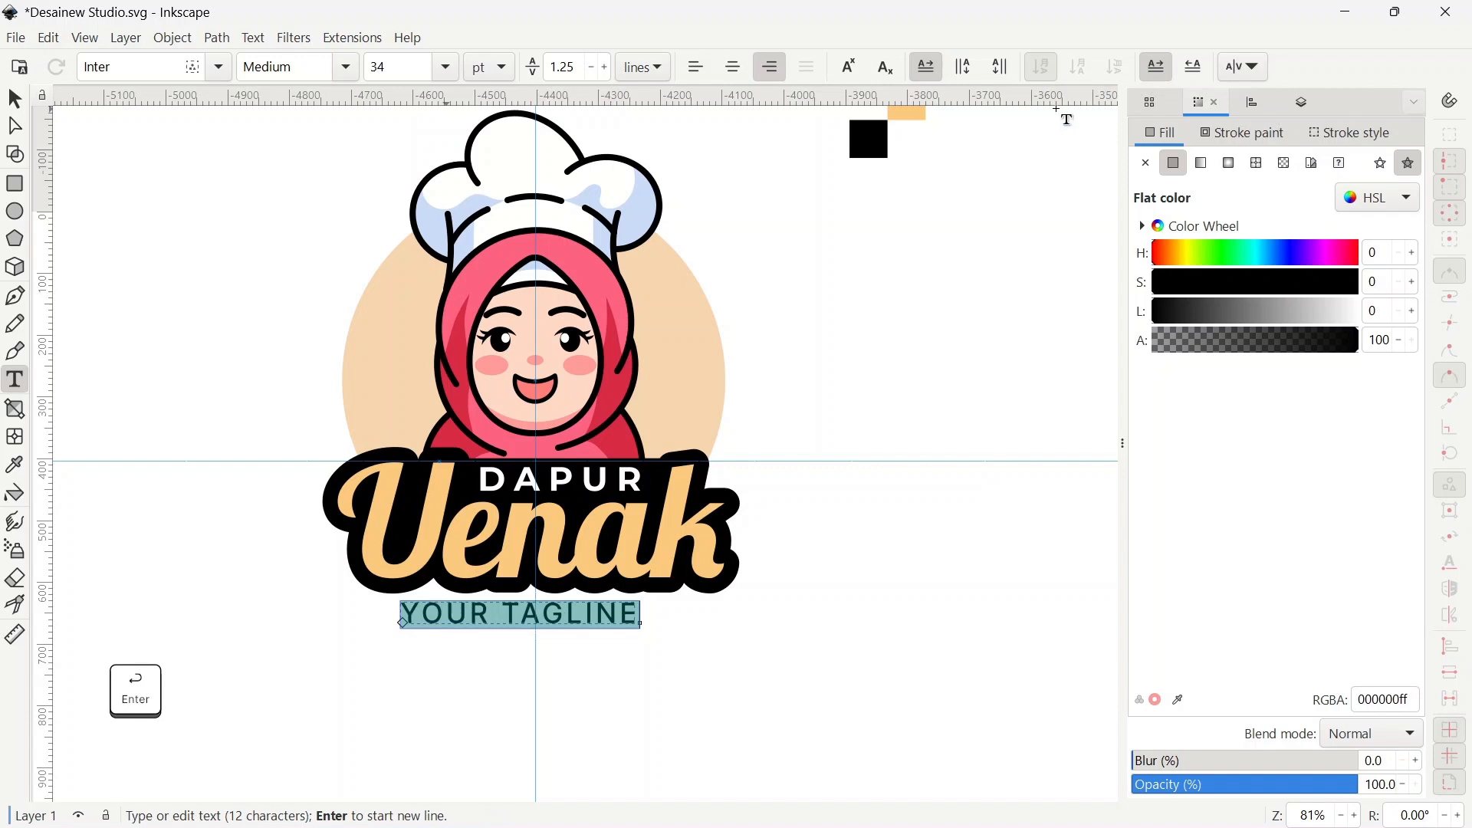
# - Reduce the letter spacing of "YOUR TAGLINE" to 3
pyautogui.click(1221, 76)
pyautogui.write('3')
pyautogui.press('Return')
pyautogui.click(15, 98)
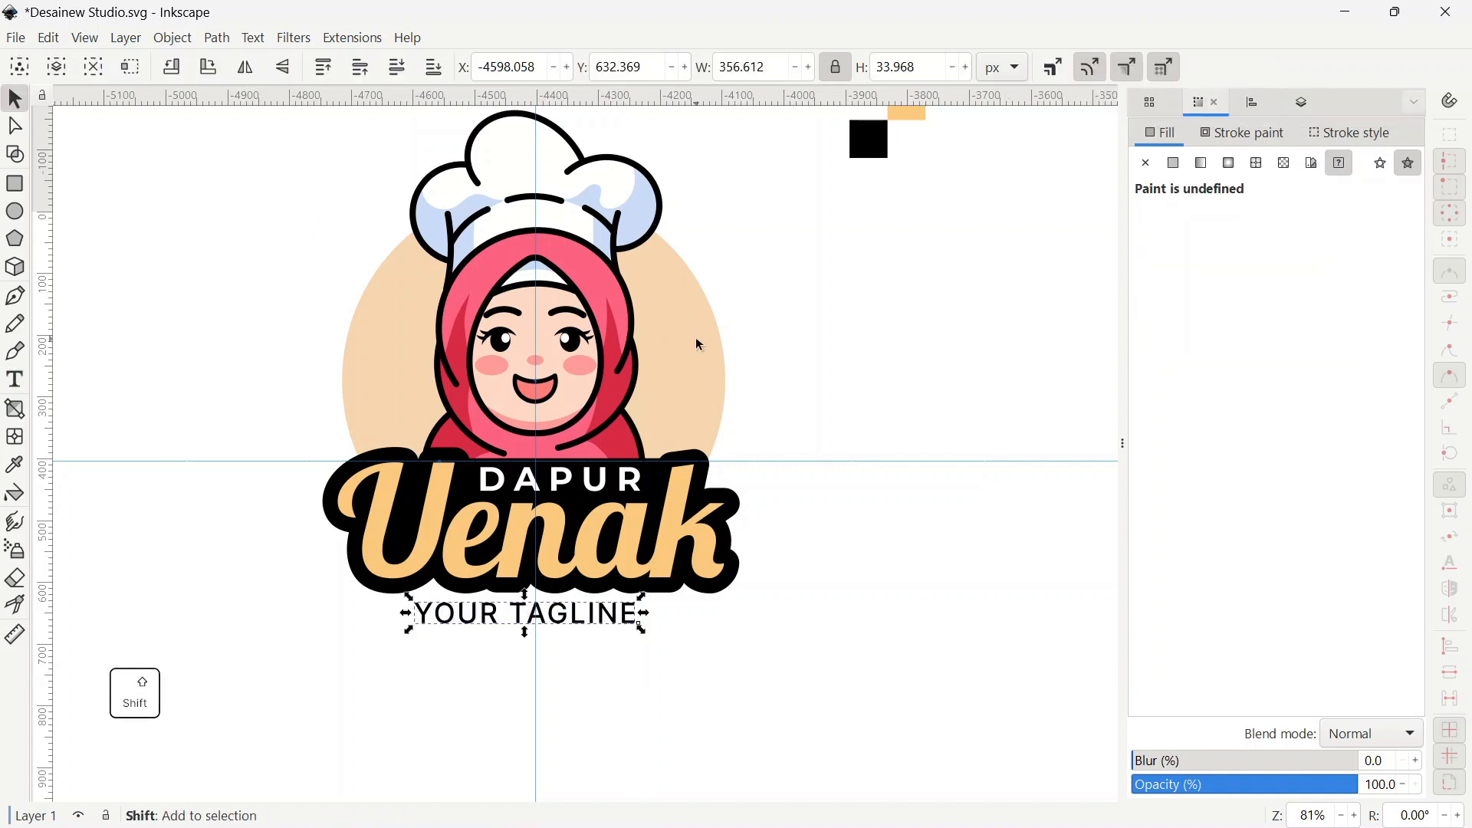
# - Centre the tagline horizontally relative to the background circle and hide the guides
pyautogui.keyDown('shift'); pyautogui.click(696, 337); pyautogui.keyUp('shift')
pyautogui.hotkey('ctrl', 'shift', 'a')
pyautogui.click(984, 330)
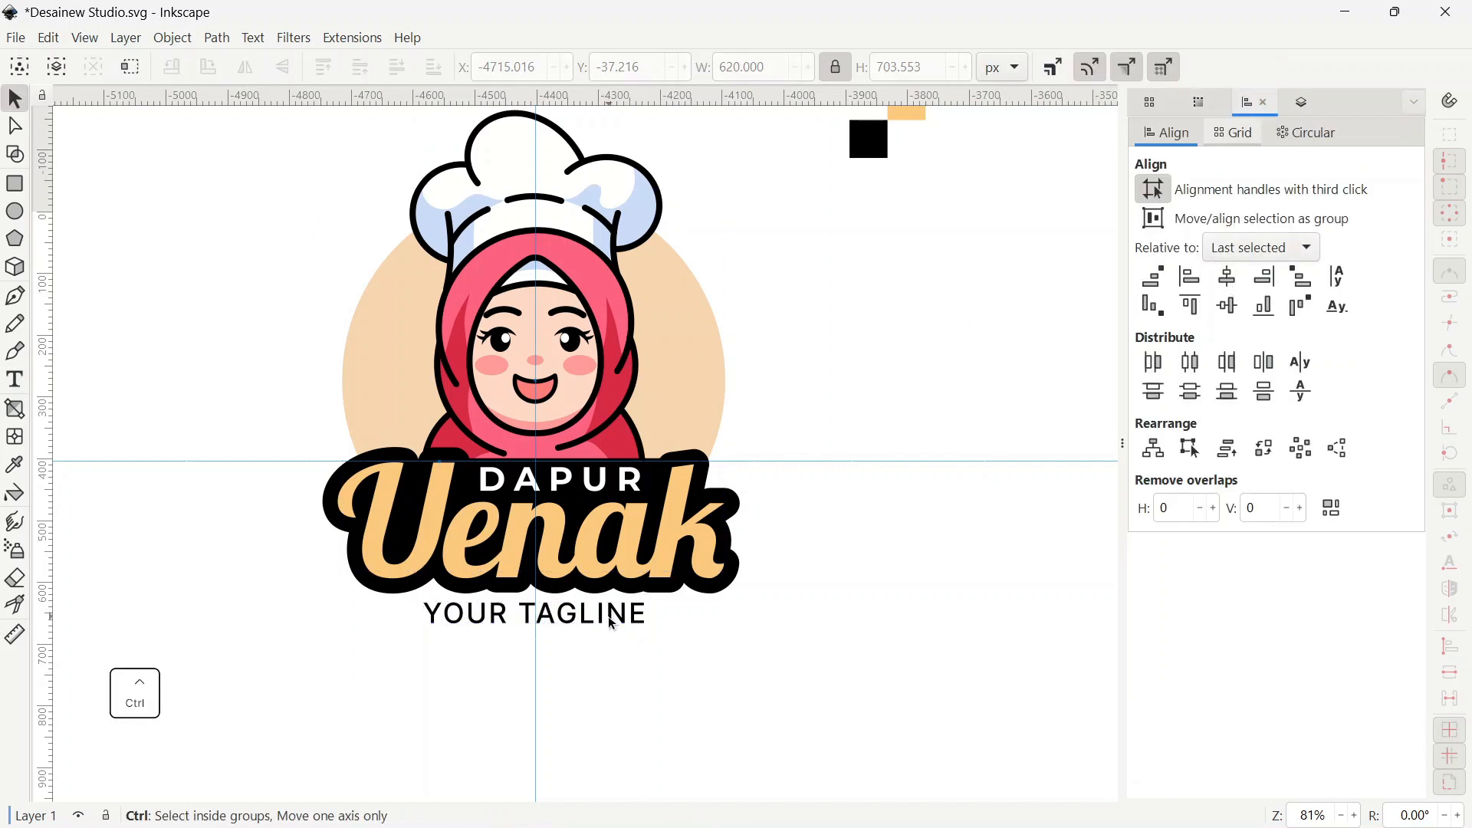
pyautogui.keyDown('ctrl'); pyautogui.click(610, 613); pyautogui.keyUp('ctrl')
pyautogui.scroll(2, 707, 495)
pyautogui.hotkey('shift', '\\')
# - Move the colour palette farther away from the logo and group all the logo parts together
pyautogui.scroll(-2, 701, 471)
pyautogui.scroll(1, 767, 383)
pyautogui.moveTo(808, 282); pyautogui.dragTo(910, 261)
pyautogui.click(263, 233)
pyautogui.moveTo(290, 208); pyautogui.dragTo(813, 705)
pyautogui.hotkey('ctrl', 'g')
pyautogui.click(645, 431)
# - Draw a rectangle over the logo and set its size to 1200 × 1200 px
pyautogui.press('r')
pyautogui.moveTo(289, 217); pyautogui.dragTo(782, 687)
pyautogui.write('s')
pyautogui.write('120')
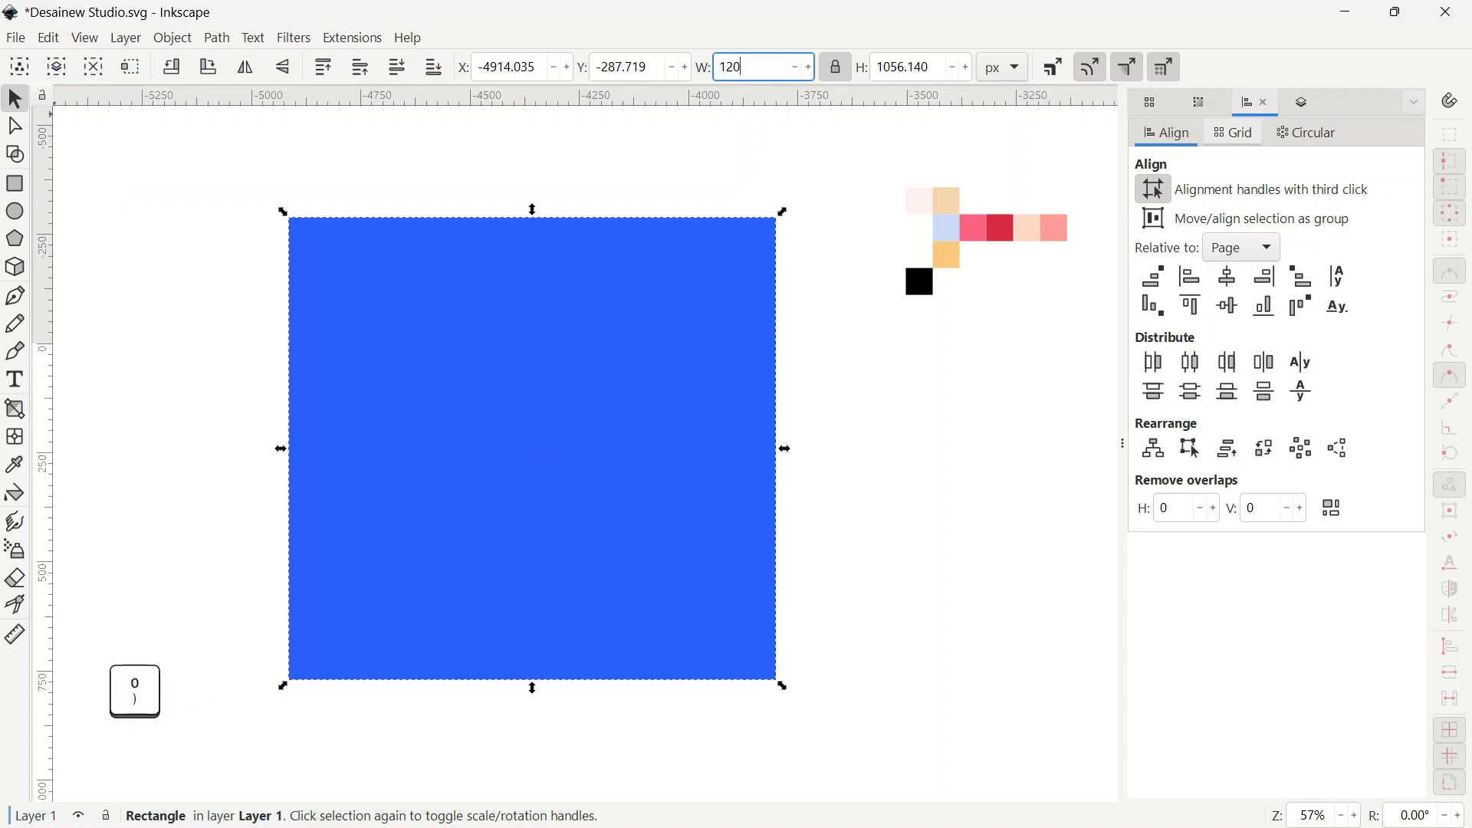
pyautogui.write('0')
pyautogui.press('Return')
pyautogui.write('1200')
pyautogui.press('Return')
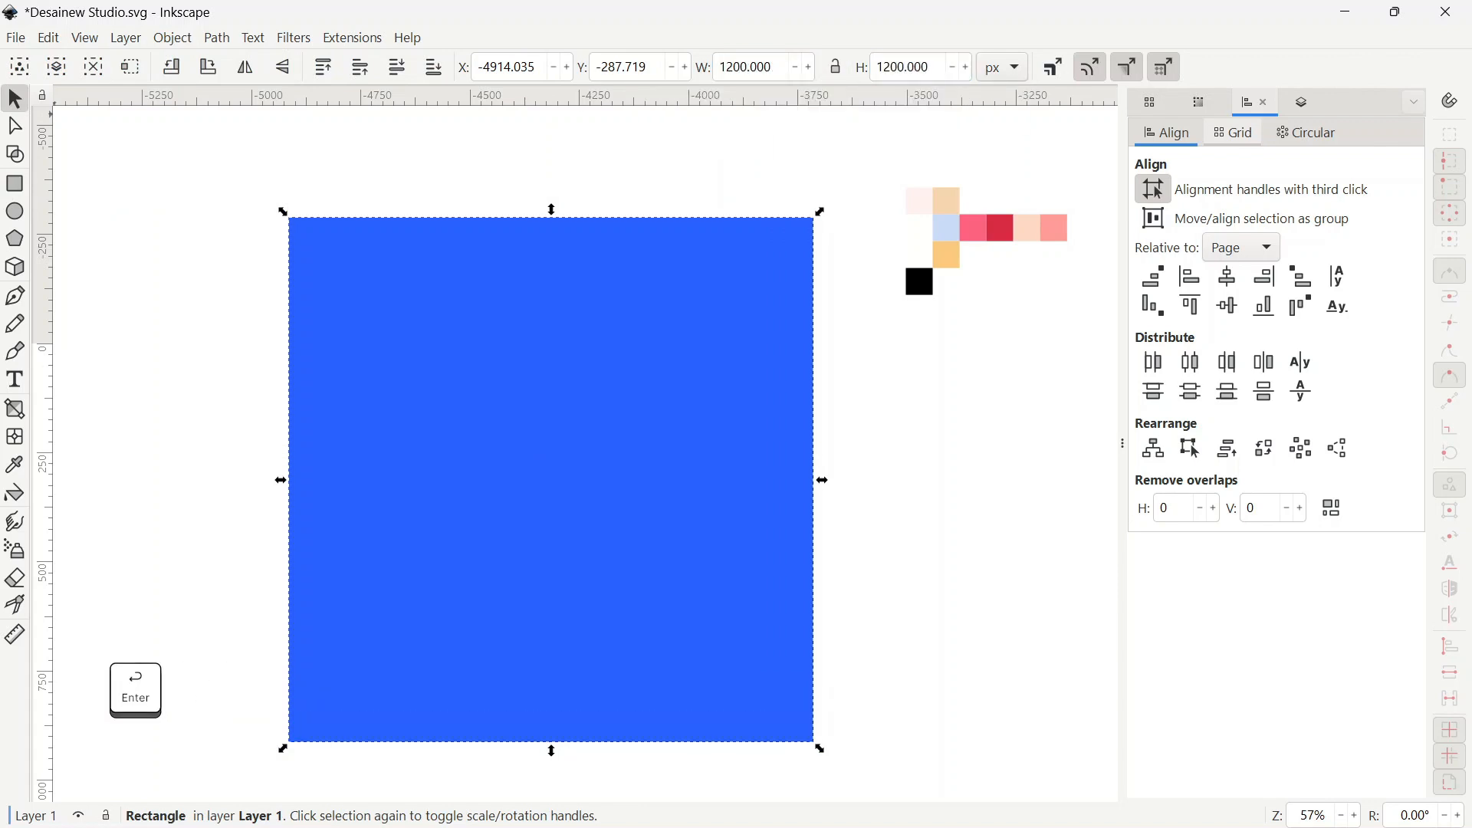
# - Send the square to the bottom of the stack and centre it horizontally and vertically on the logo group
pyautogui.click(434, 67)
pyautogui.keyDown('shift'); pyautogui.click(618, 393); pyautogui.keyUp('shift')
pyautogui.hotkey('ctrl', 'shift', 'a')
pyautogui.click(1227, 277)
pyautogui.click(1227, 305)
# - Fill the background square with the pale pink palette colour and delete the colour palette
pyautogui.press('d')
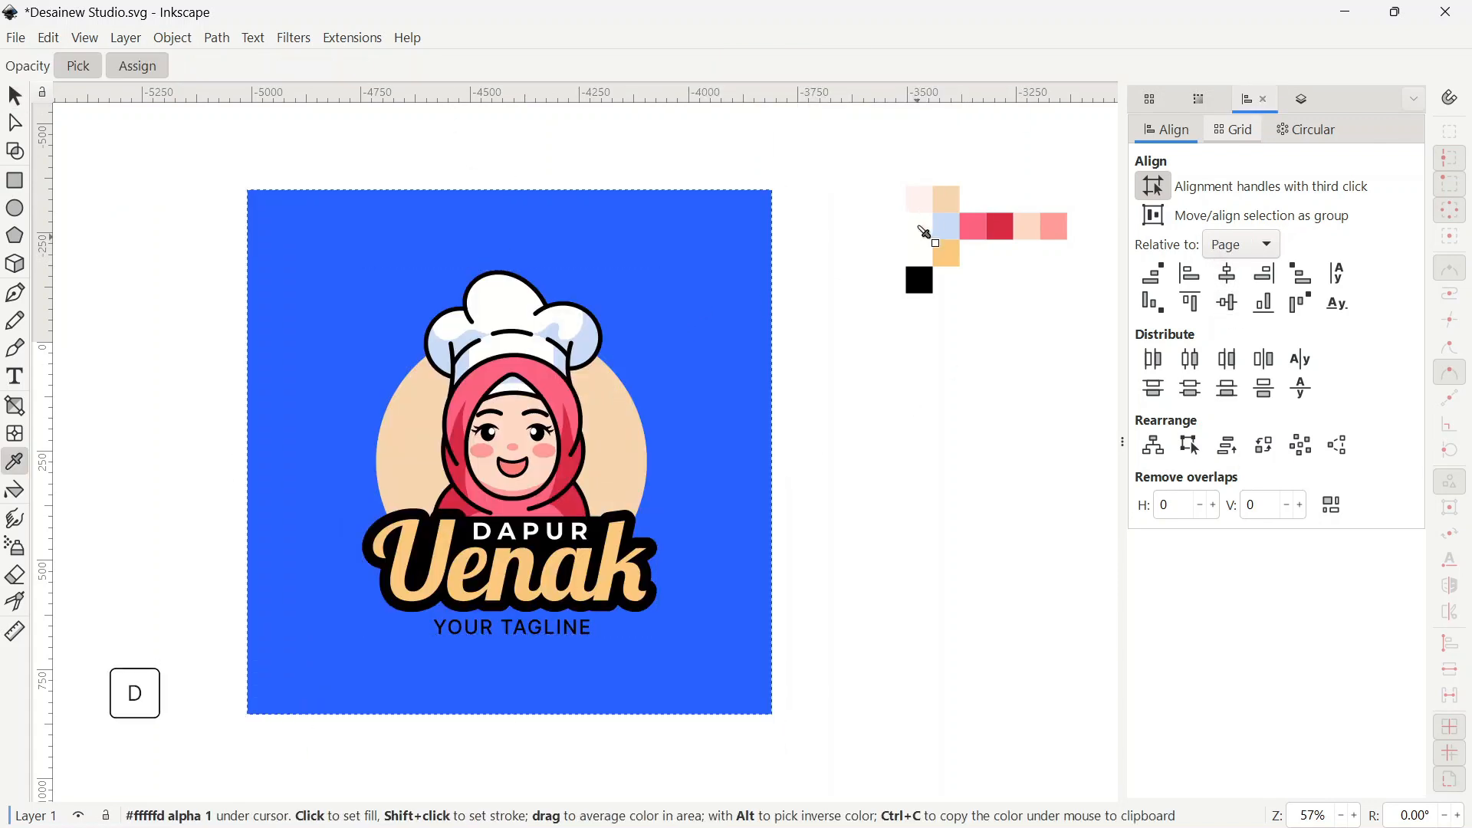
pyautogui.click(919, 204)
pyautogui.press('s')
pyautogui.click(969, 229)
pyautogui.press('Delete')
# - Scale the pale pink background square uniformly around its centre to about 2389 × 2389 px
pyautogui.click(742, 388)
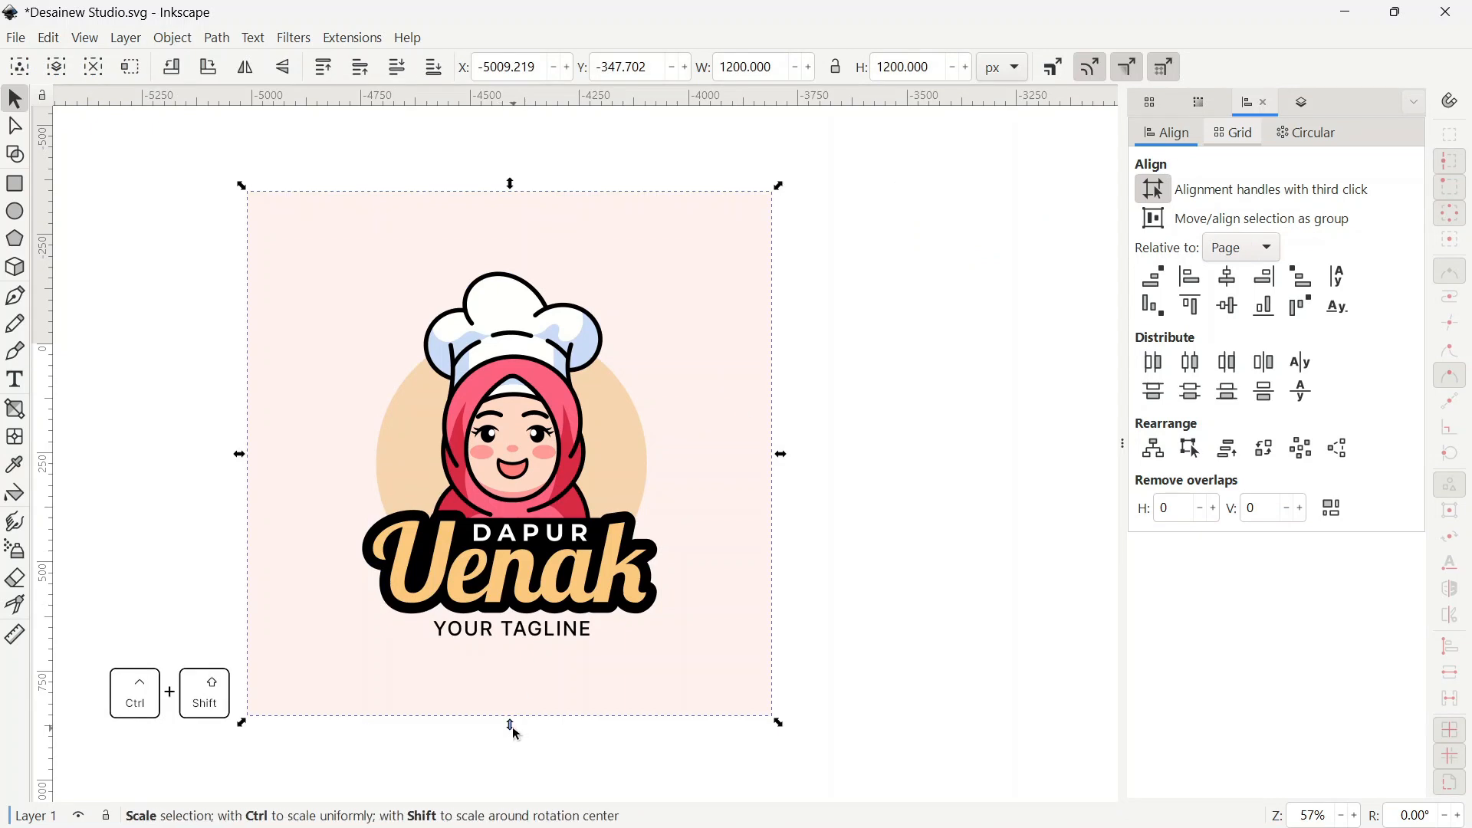
pyautogui.moveTo(512, 727); pyautogui.dragTo(511, 776)
pyautogui.scroll(1, 667, 518)
pyautogui.moveTo(622, 333); pyautogui.dragTo(745, 554)
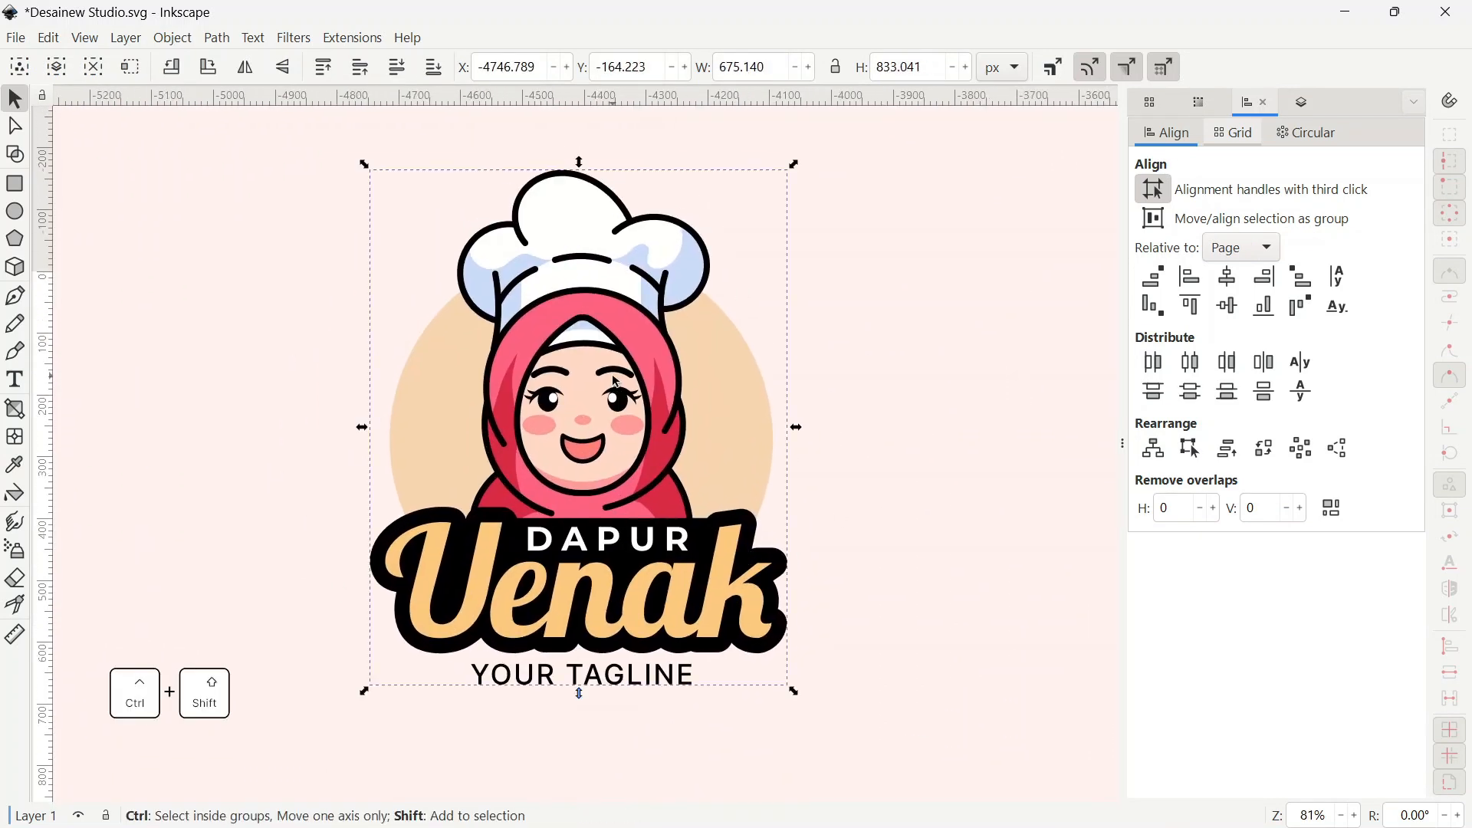
# - Ungroup the logo and inspect the background circle and mascot details up close
pyautogui.scroll(1, 876, 352)
pyautogui.scroll(3, 476, 414)
pyautogui.click(486, 401)
pyautogui.hotkey('ctrl', 'shift', 'g')
pyautogui.keyDown('ctrl'); pyautogui.click(485, 401); pyautogui.keyUp('ctrl')
pyautogui.moveTo(485, 401); pyautogui.dragTo(443, 400)
pyautogui.scroll(-4, 841, 365)
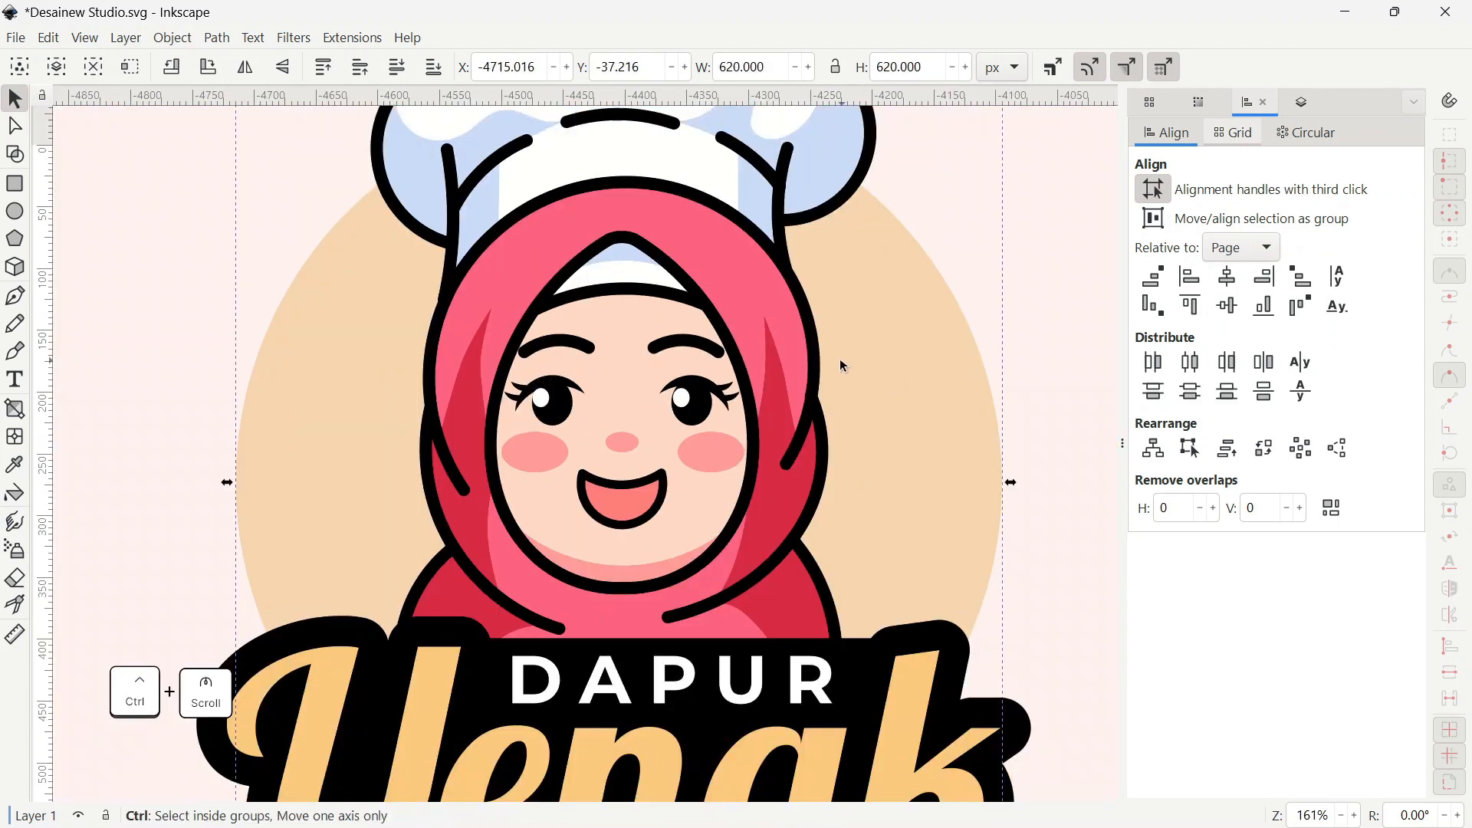
pyautogui.keyDown('ctrl'); pyautogui.click(877, 401); pyautogui.keyUp('ctrl')
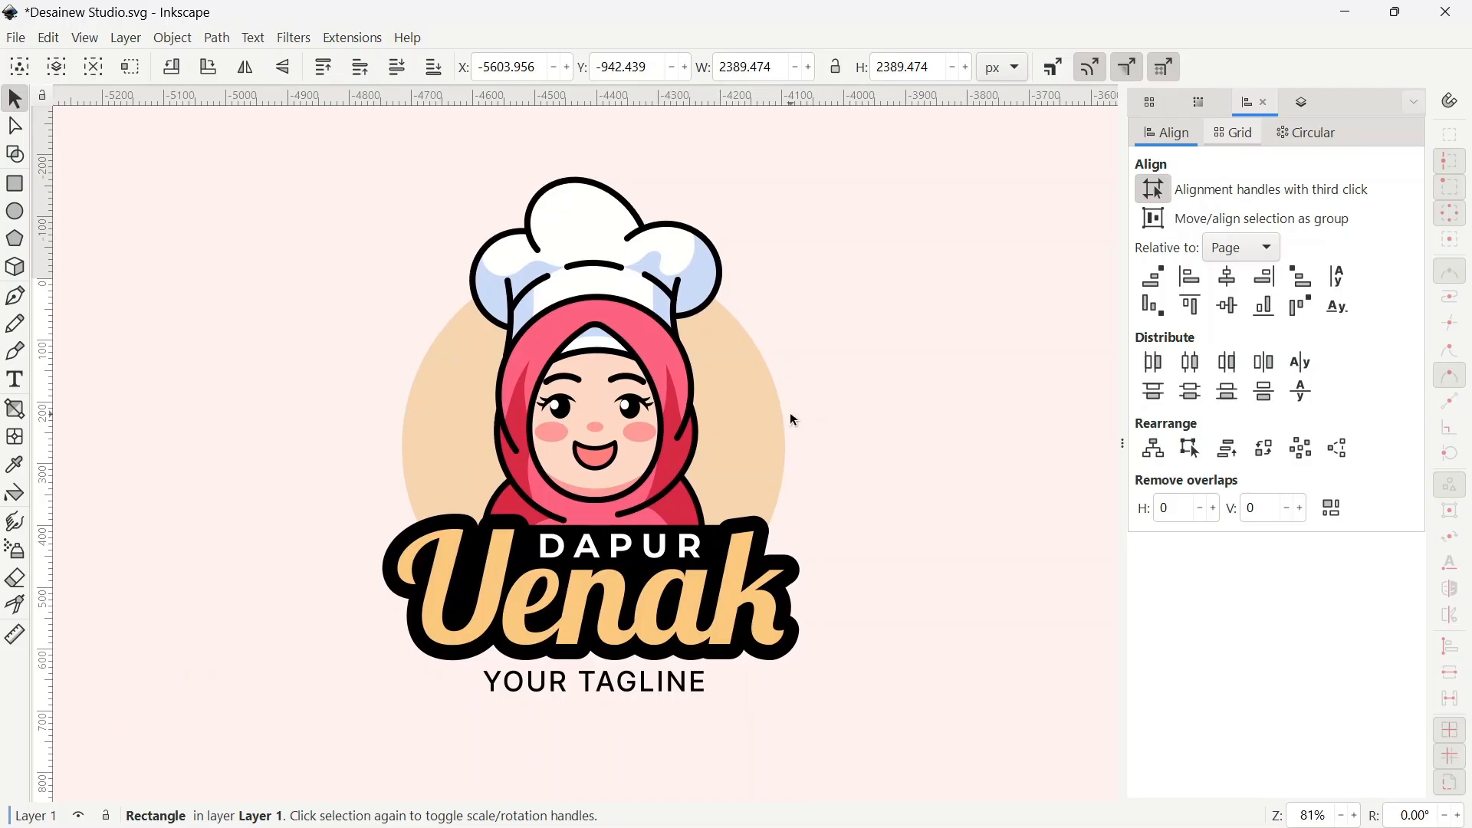